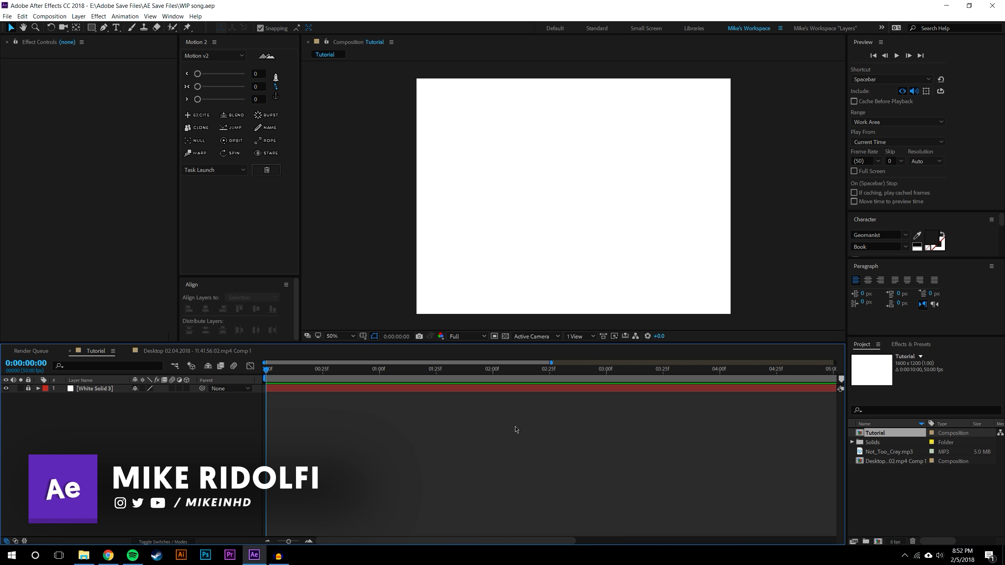
Draw a rounded square about 107 px wide near the centre of the Tutorial composition
click(91, 29)
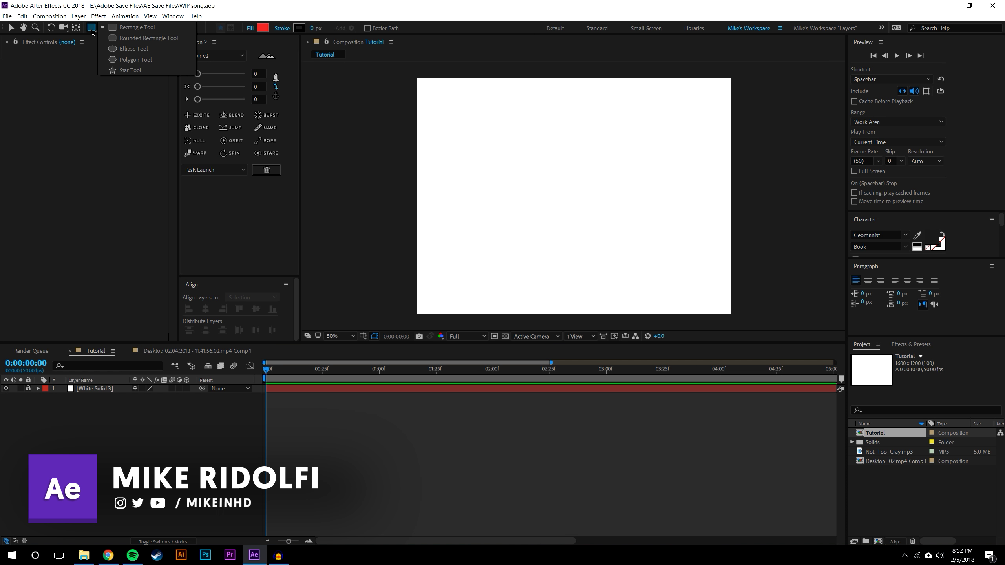
click(138, 38)
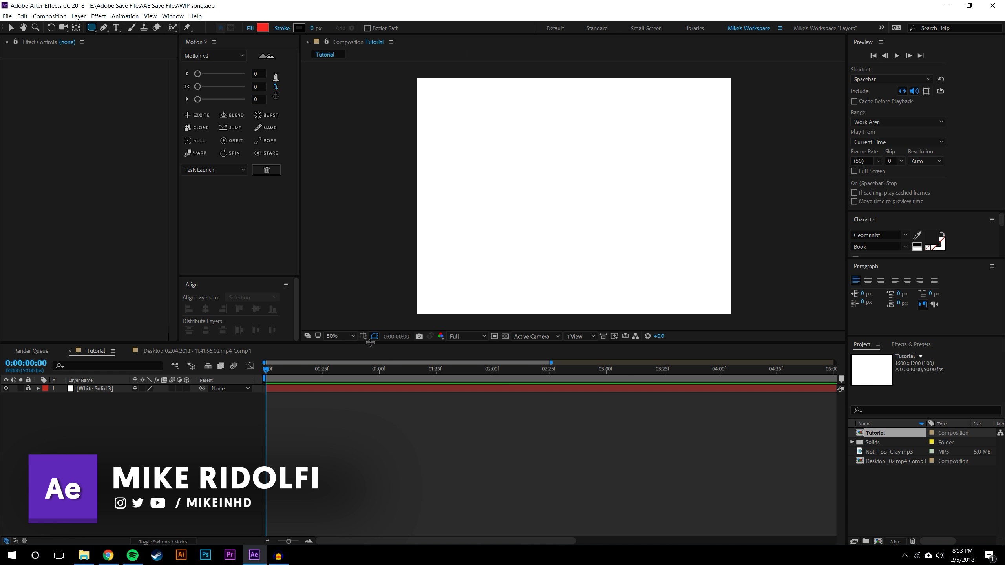
click(339, 336)
click(350, 349)
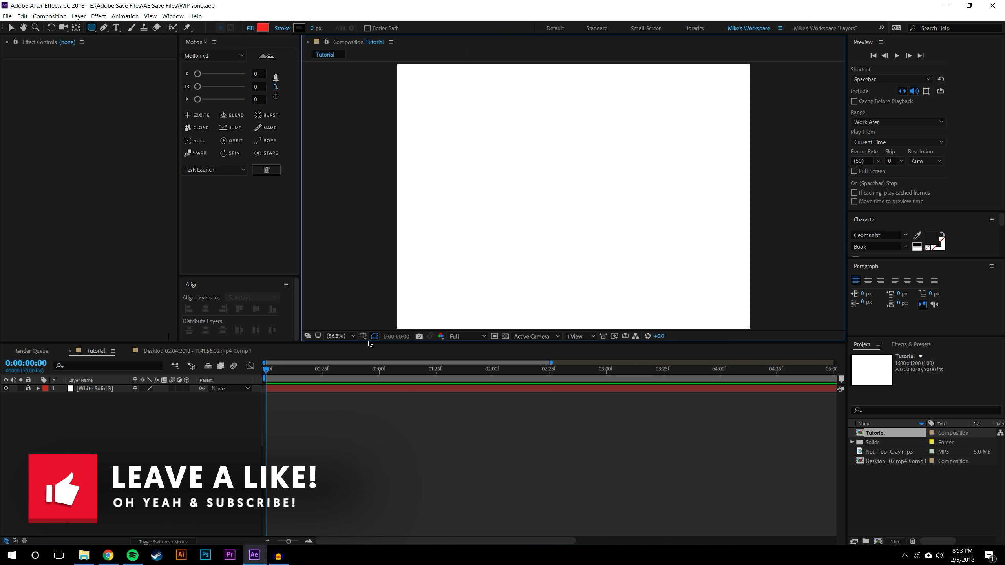
drag(367, 348, 363, 401)
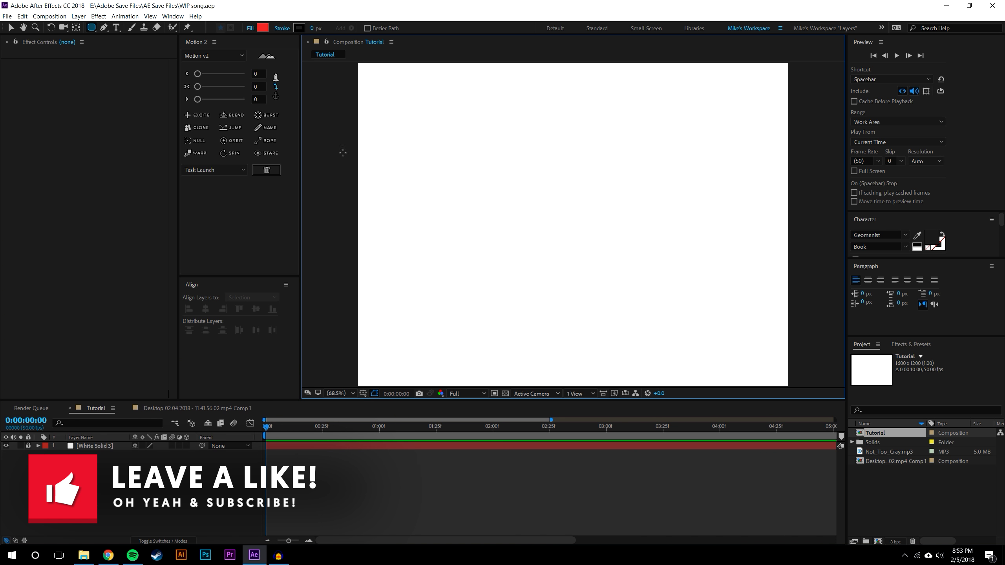
drag(541, 186, 572, 216)
key(v)
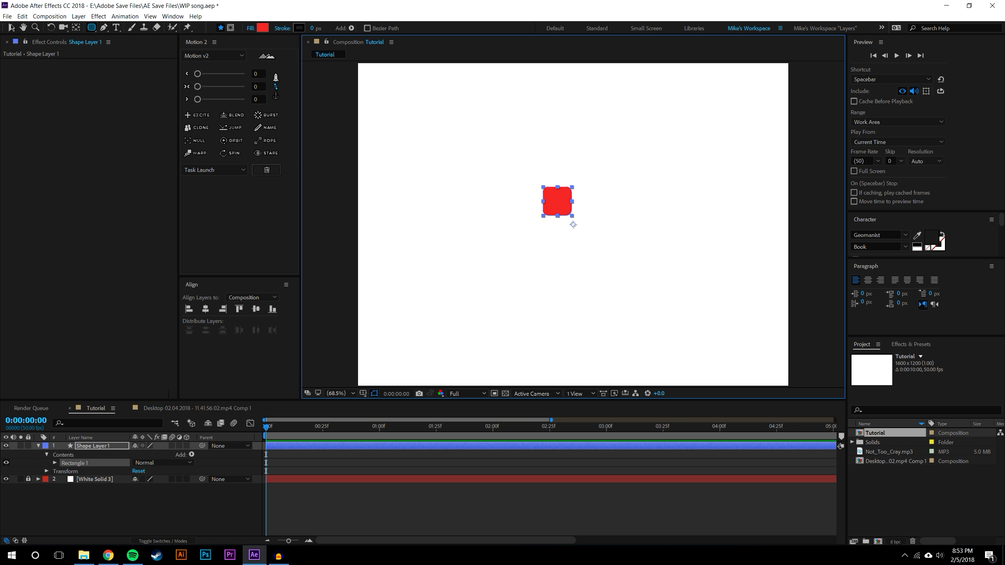
Centre the anchor point inside the red square and move the square to the middle of the composition
click(501, 287)
click(552, 207)
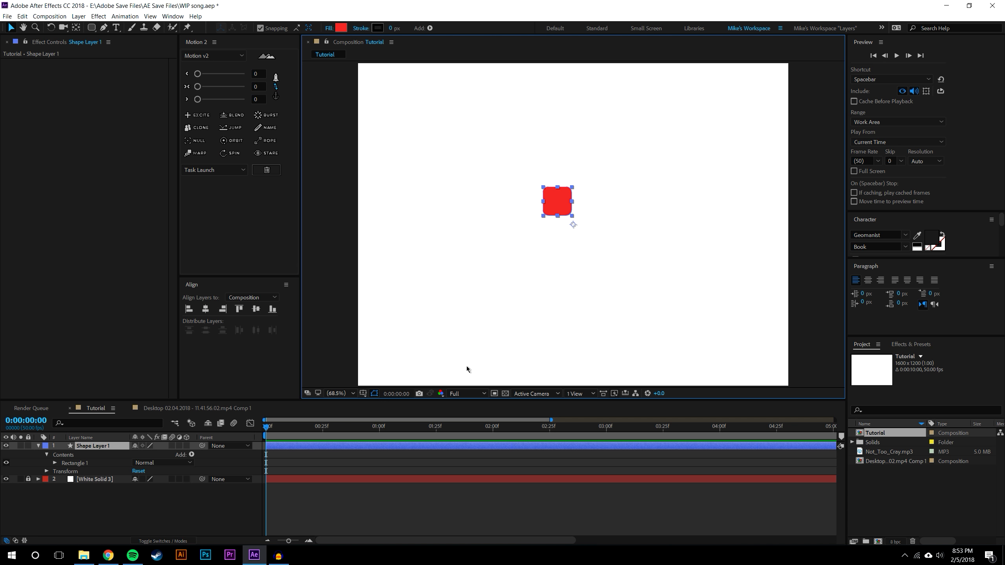
key(y)
drag(574, 226, 557, 201)
key(v)
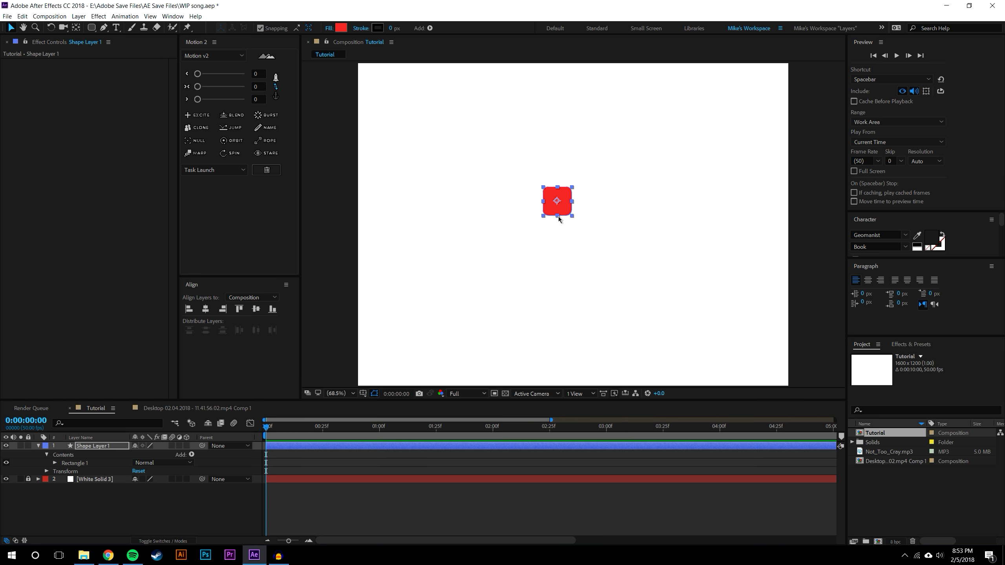
drag(555, 202, 570, 225)
click(597, 527)
click(573, 225)
Give the square a thick black stroke and set its fill to none
drag(390, 29, 408, 29)
click(329, 29)
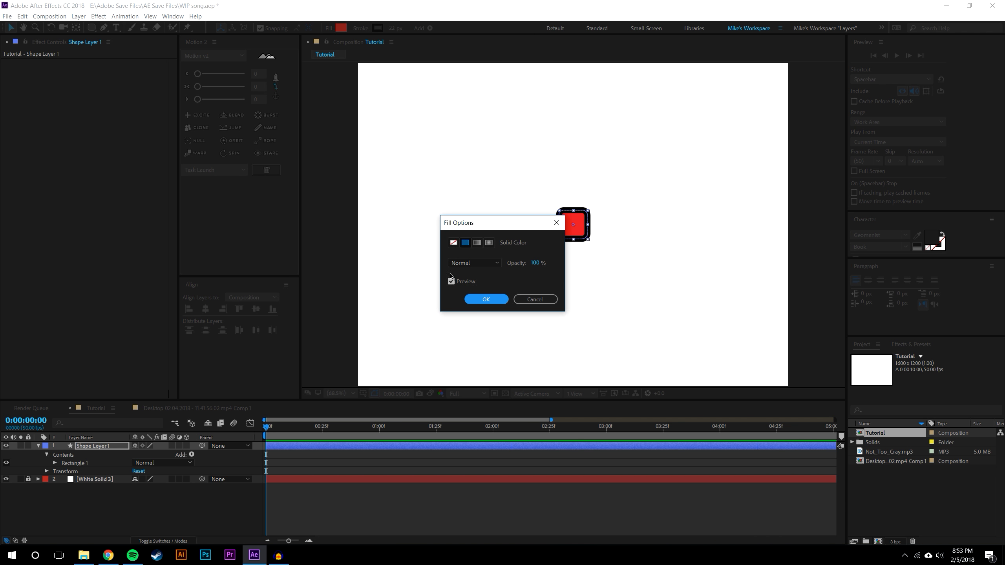
click(454, 242)
key(Return)
click(592, 502)
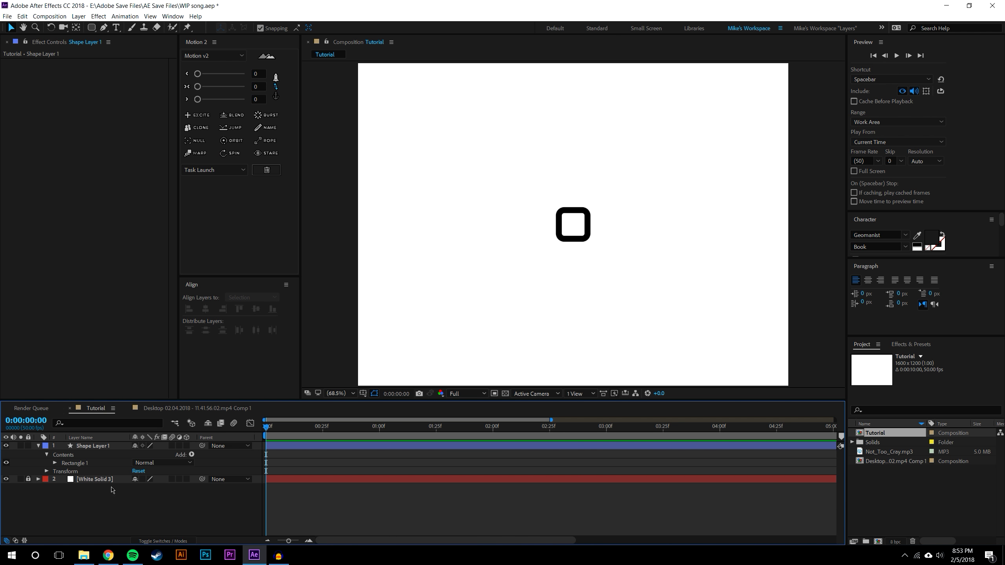
Set the Roundness of the square's rectangle path to 70 to turn it into a ring
click(55, 463)
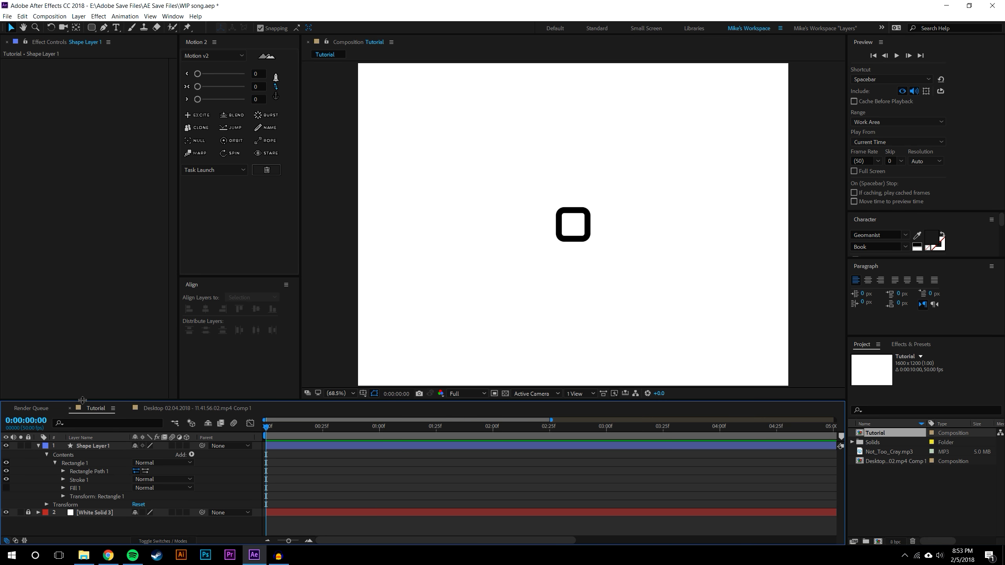
drag(82, 400, 88, 359)
click(63, 450)
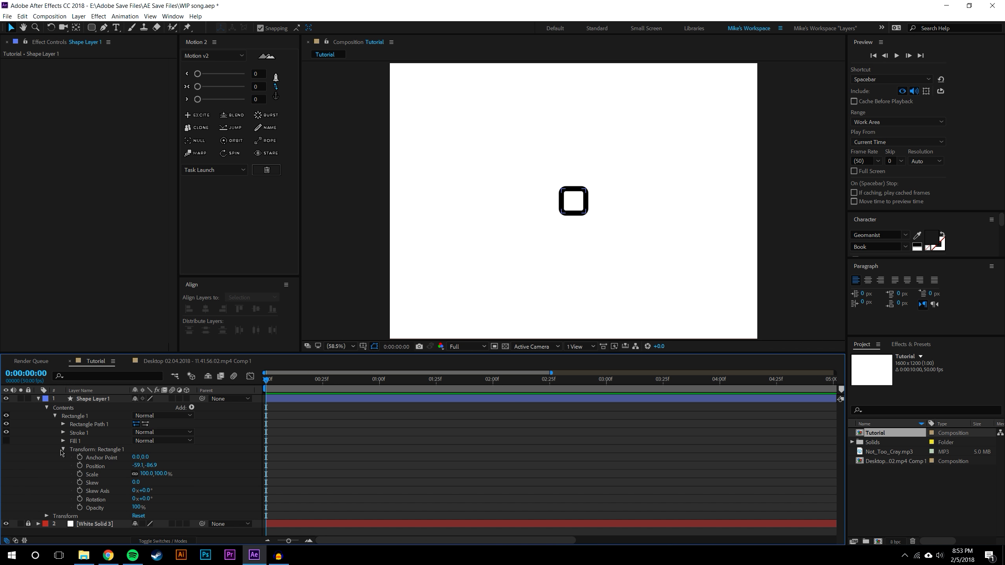
click(62, 449)
click(63, 424)
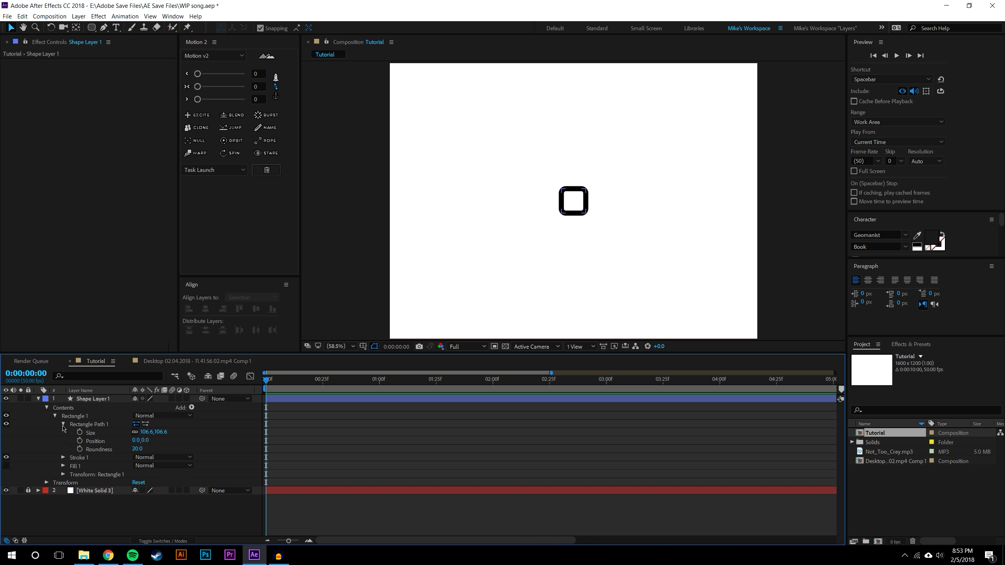
click(138, 449)
text(50)
key(Return)
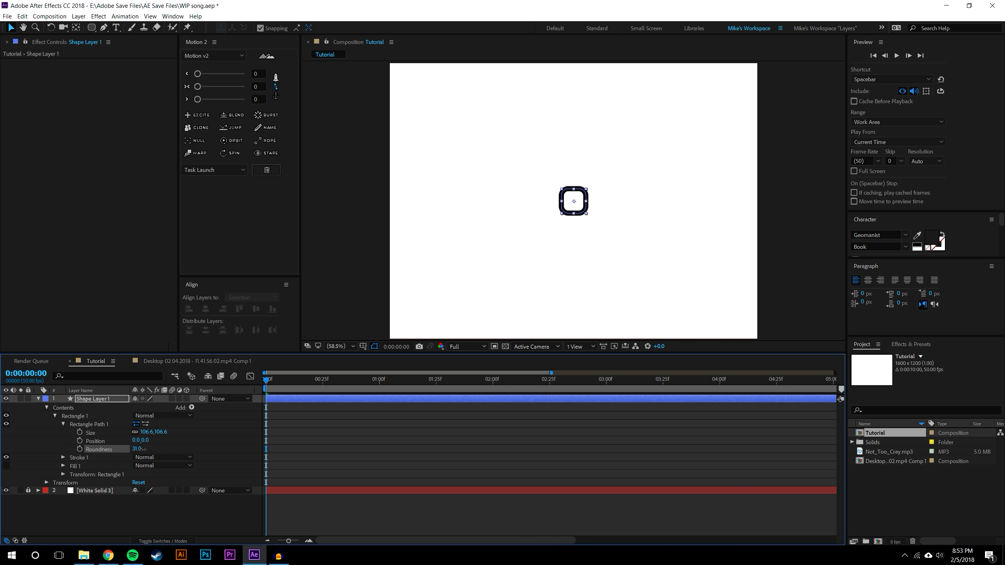
drag(151, 448, 159, 448)
click(516, 529)
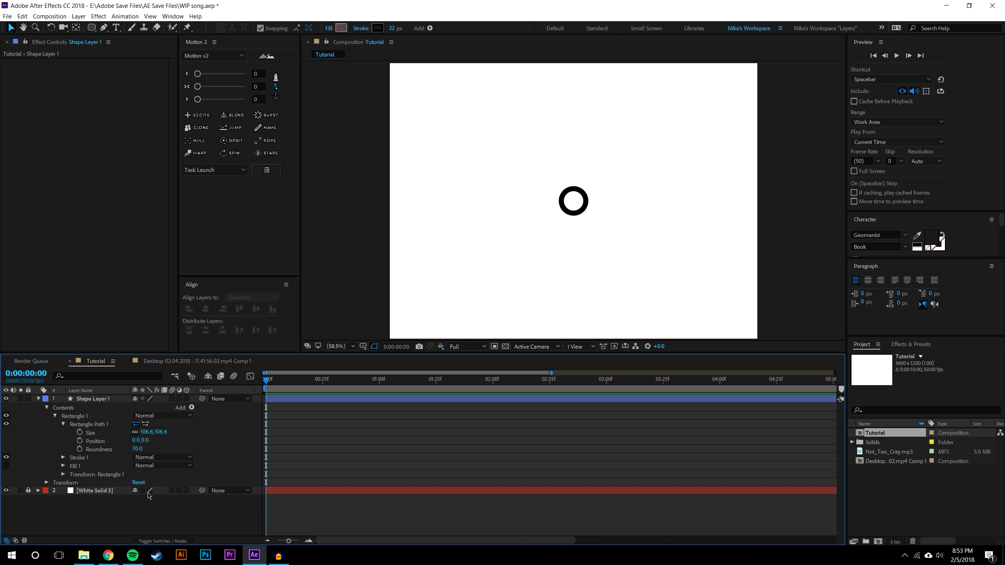
Set the ring's stroke width to 26 px
click(563, 208)
drag(393, 30, 402, 31)
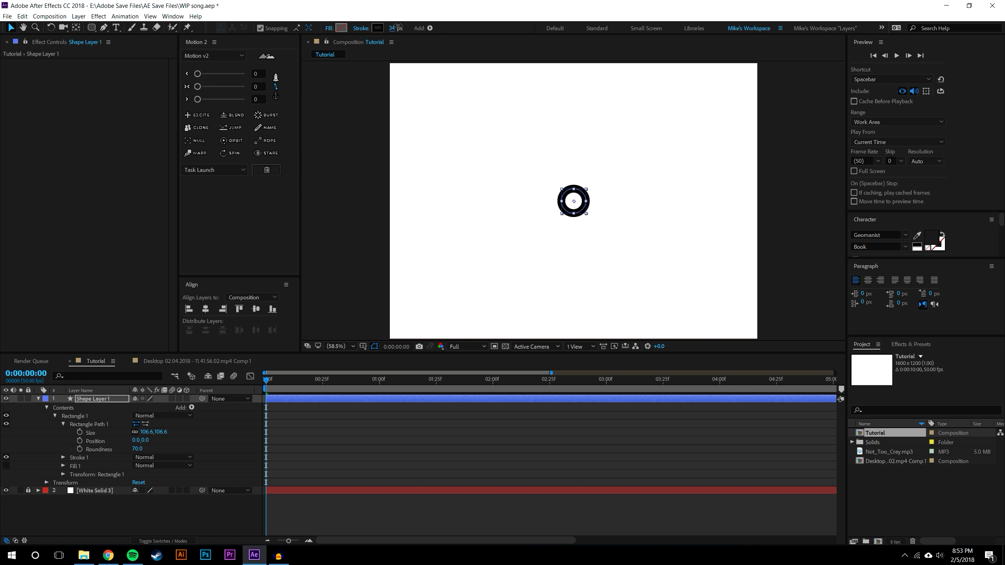
click(470, 498)
scroll(630, 225, down, 1)
scroll(602, 233, up, 1)
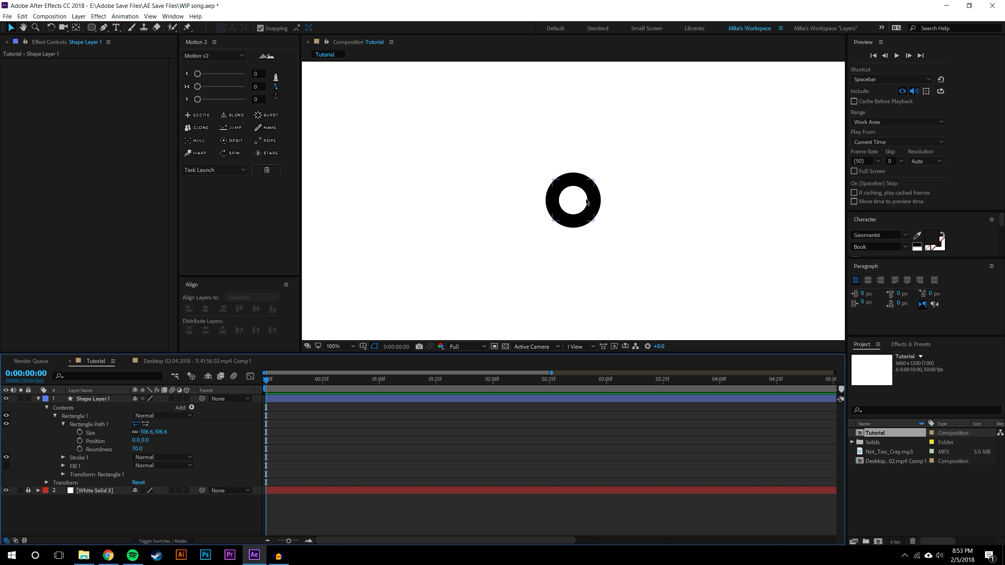
click(589, 203)
drag(394, 29, 392, 30)
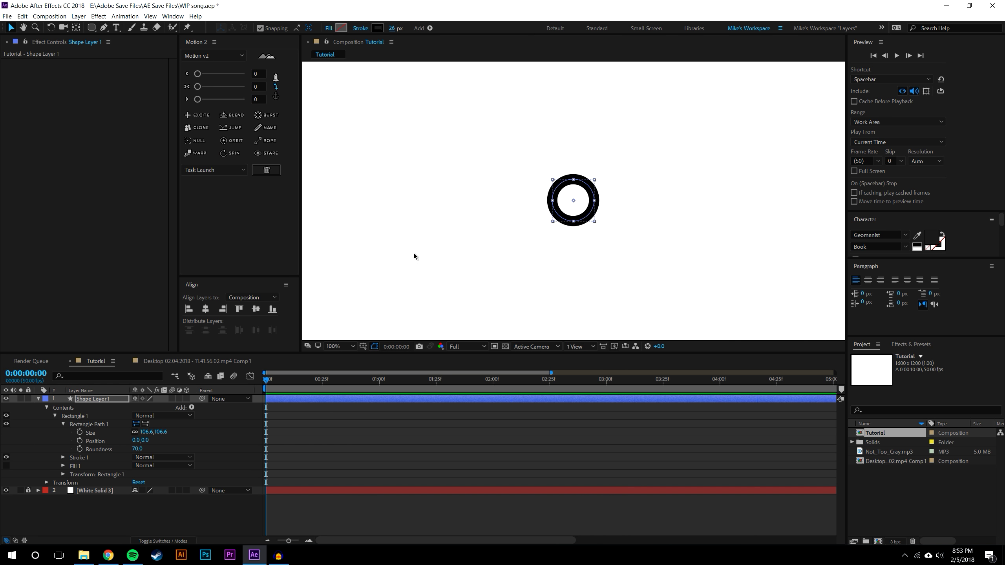
click(463, 509)
scroll(546, 221, down, 1)
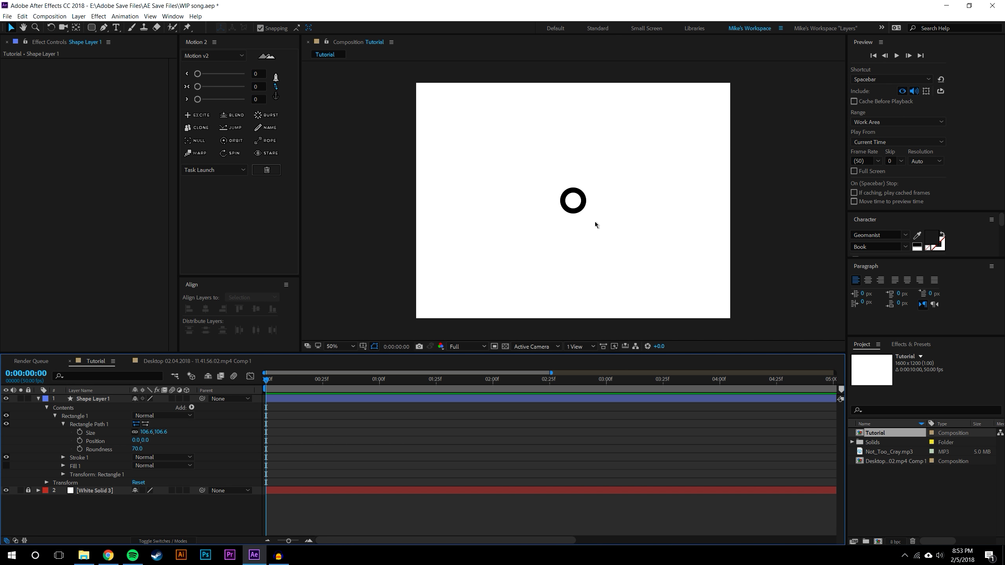
Draw a straight vertical stem with the Pen tool, starting at the ring's lower edge and running down
click(104, 27)
scroll(573, 214, up, 2)
scroll(566, 238, up, 2)
drag(568, 205, 566, 201)
click(557, 185)
click(556, 261)
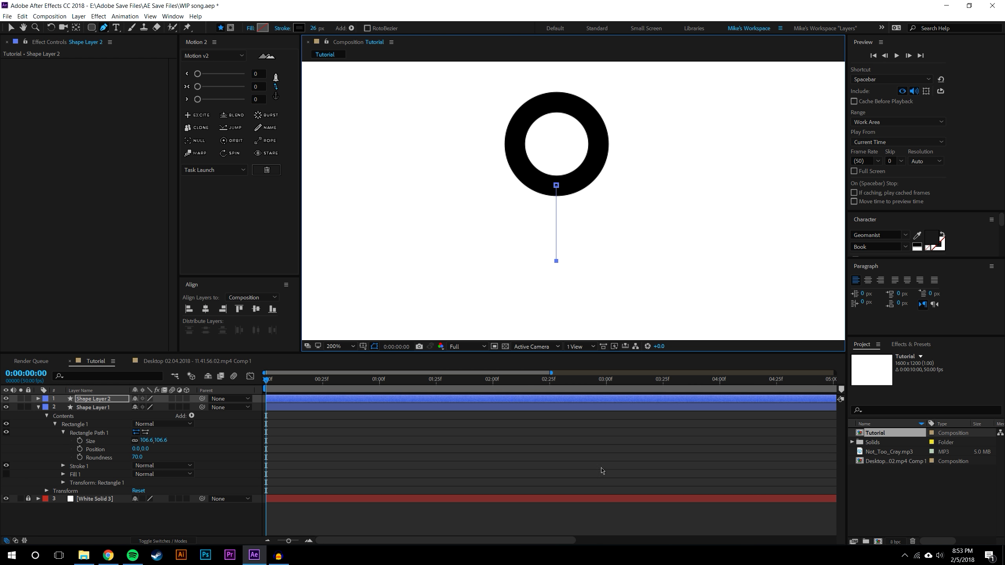
scroll(601, 272, down, 2)
click(10, 28)
click(576, 250)
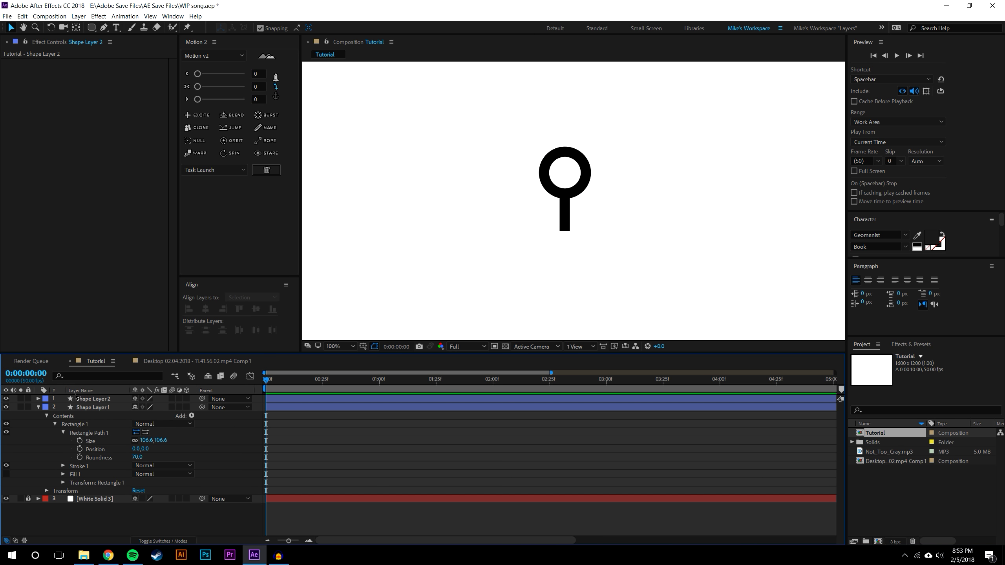
Move the stem layer's anchor point to its upper end, where it meets the ring
click(38, 407)
click(81, 400)
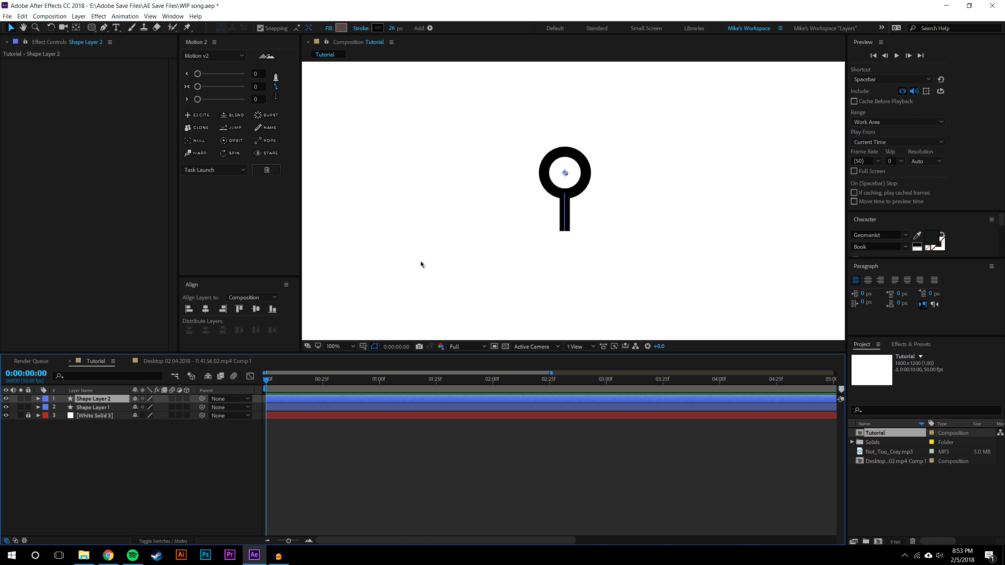
click(275, 96)
drag(248, 276, 248, 197)
click(249, 74)
scroll(564, 273, up, 1)
drag(557, 185, 557, 186)
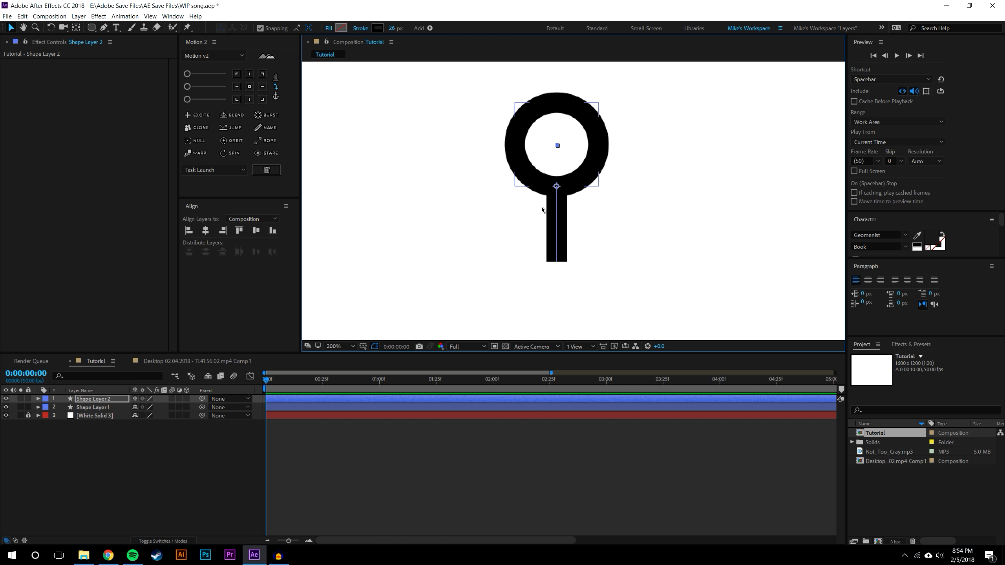
Rename the vertical line's layer as Stem and the ring's layer as Circle
click(108, 483)
right_click(110, 397)
click(109, 393)
text(Stem)
key(Return)
right_click(99, 407)
click(121, 403)
text(C)
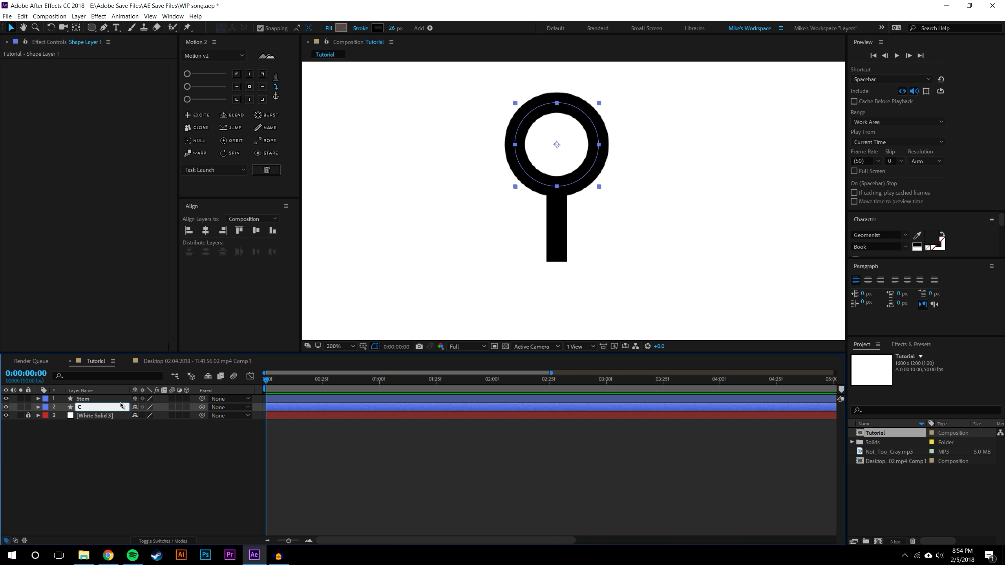
text(ircle)
key(Return)
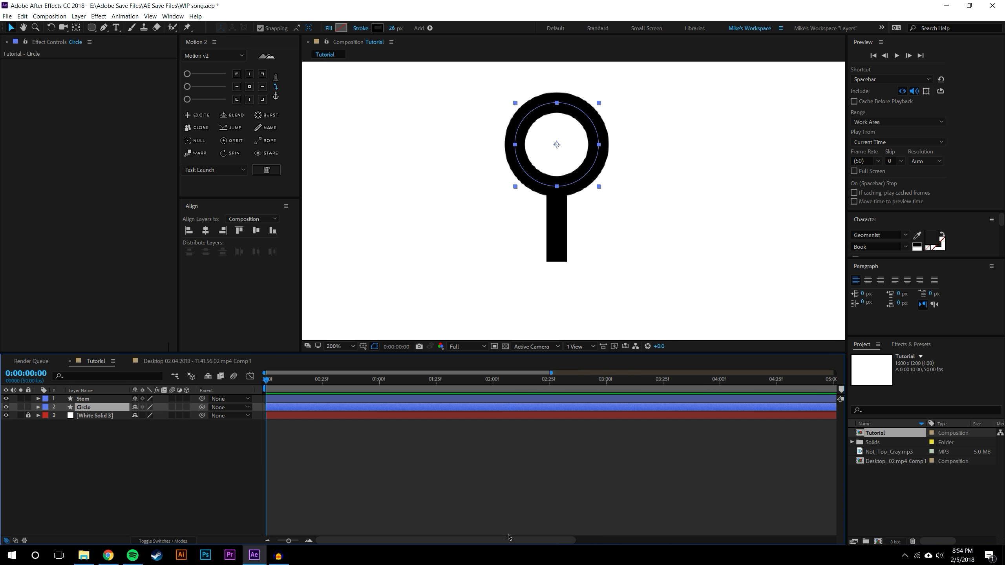
Parent the Stem layer to Circle and rotate Circle counterclockwise until the stem points diagonally down to the right
click(214, 474)
drag(202, 400, 202, 408)
click(91, 410)
key(r)
drag(147, 416, 138, 416)
Remove the Stem layer's parent by choosing None and set the Circle layer's rotation to 0°
click(161, 489)
click(229, 398)
click(221, 404)
click(146, 415)
text(0)
key(Return)
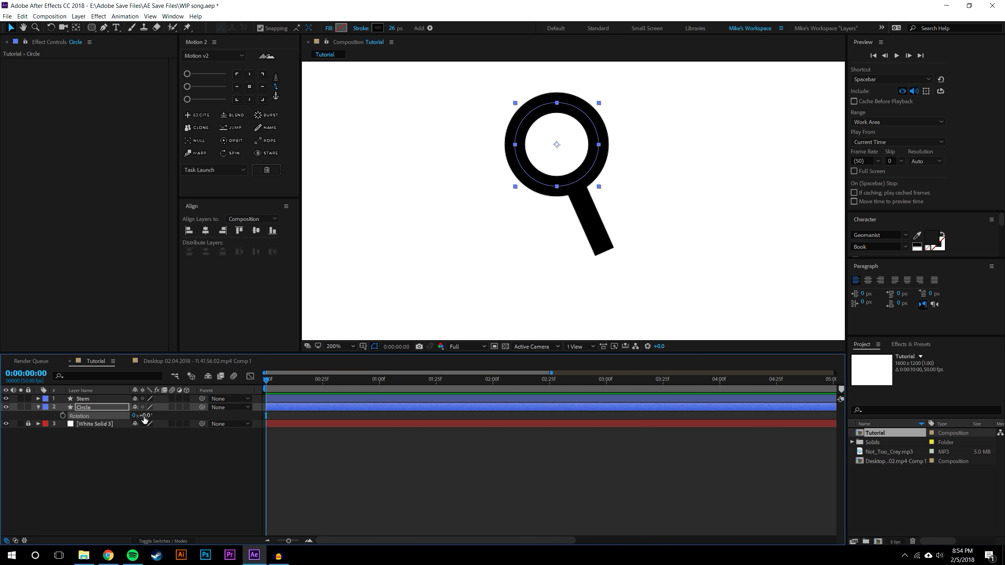
click(198, 454)
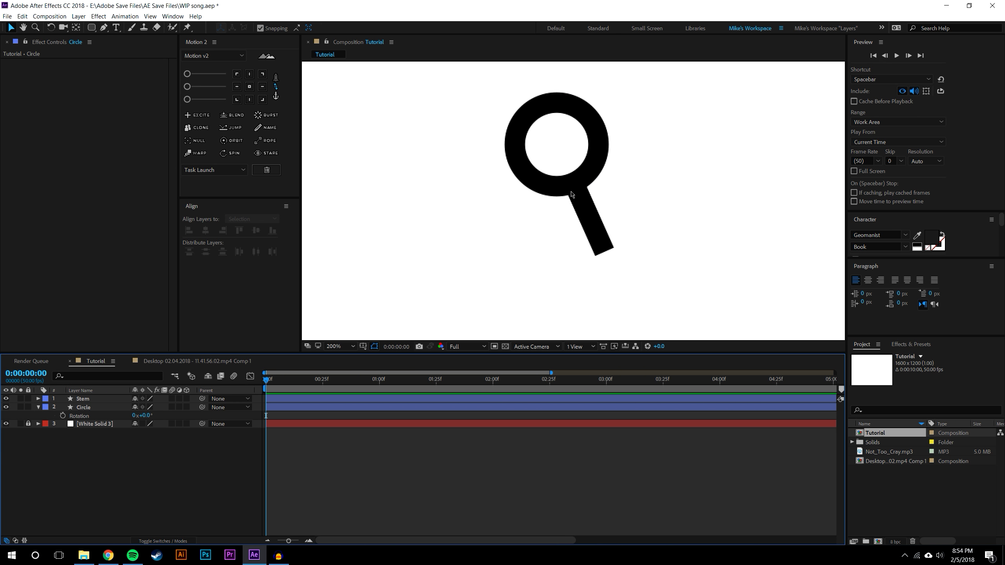
Add keyframes for the Roundness and Size of Circle's rectangle path at 0:00:00:00
scroll(633, 307, down, 2)
key(period)
key(period)
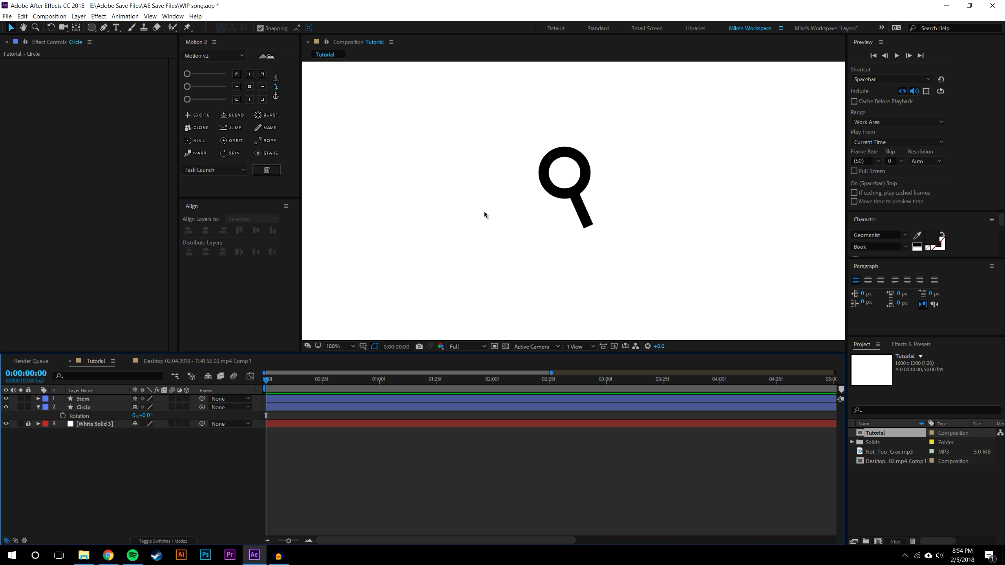
click(38, 407)
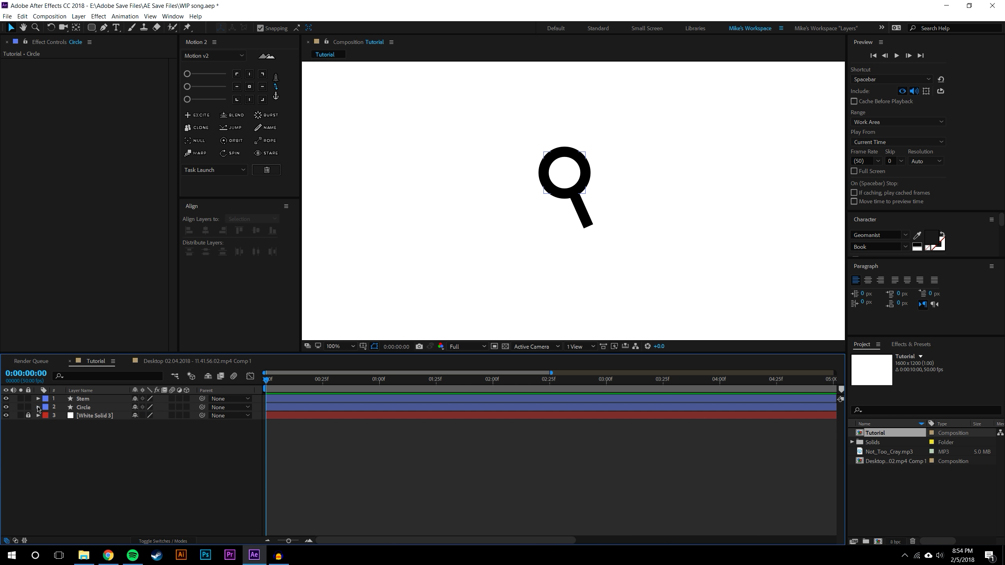
click(38, 407)
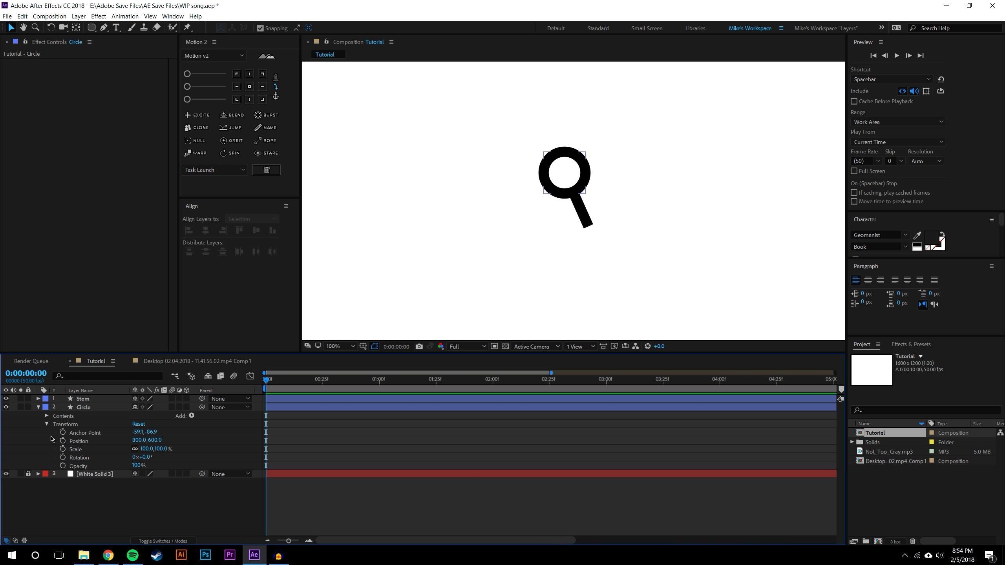
click(47, 418)
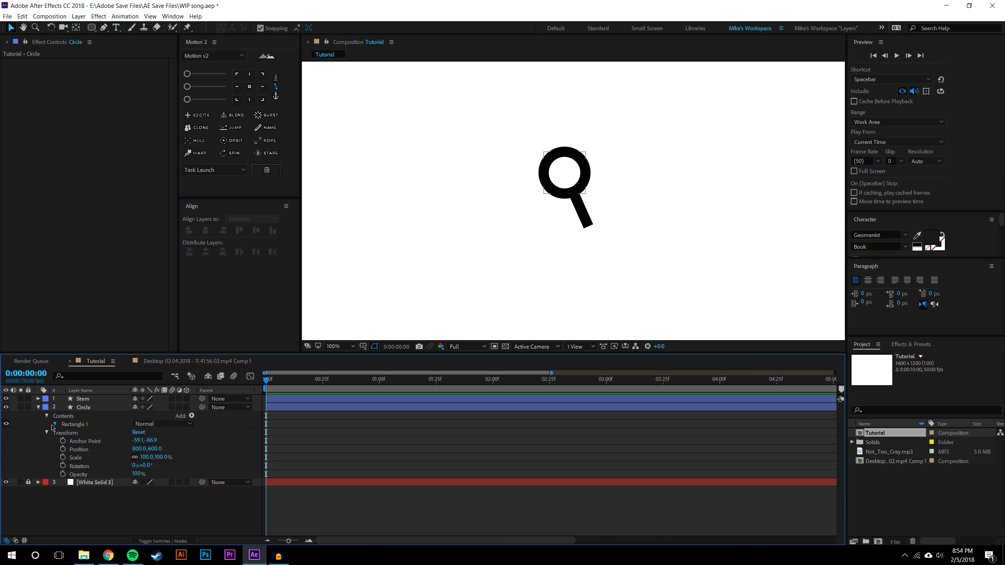
click(55, 424)
click(62, 433)
click(80, 458)
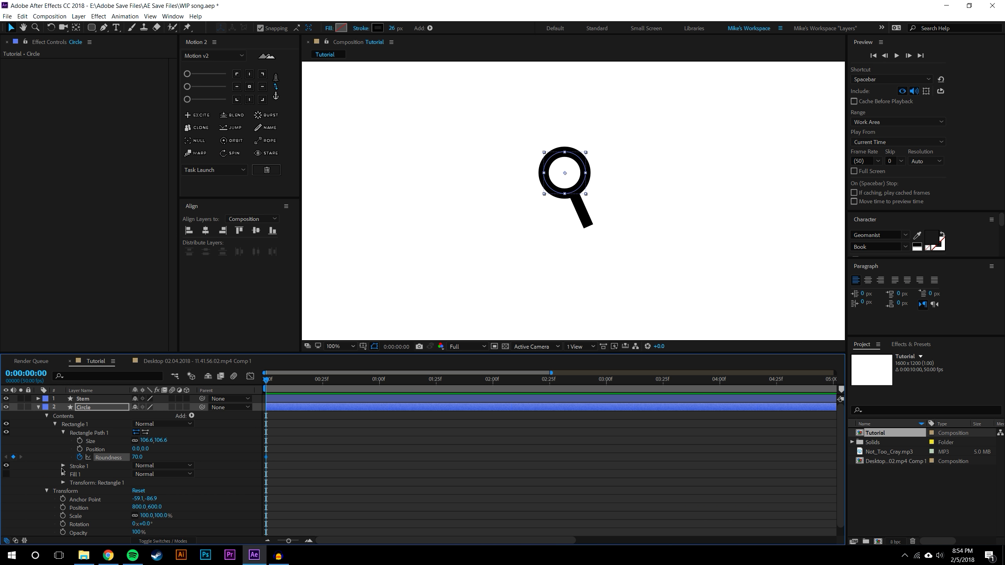
click(80, 441)
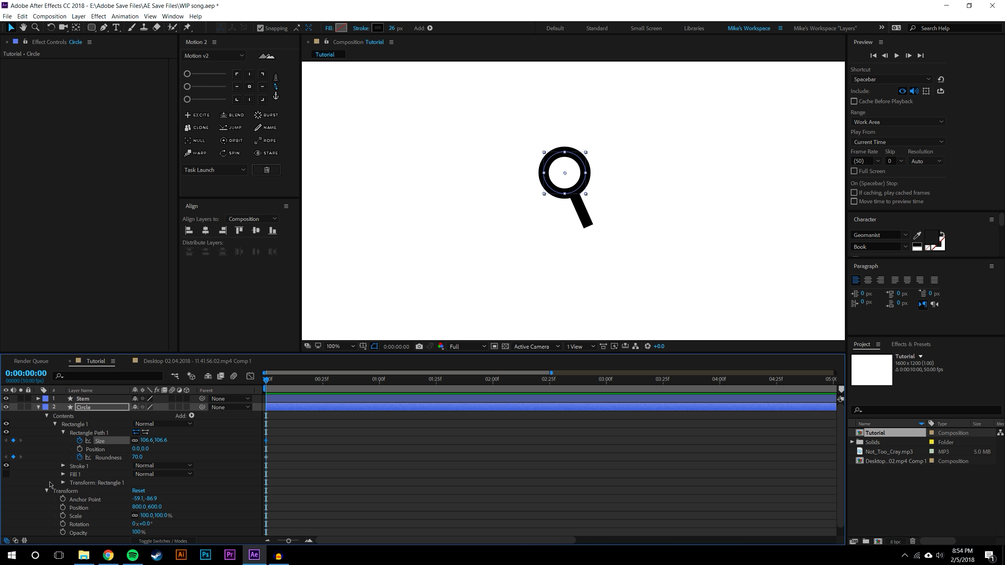
click(63, 466)
click(64, 467)
click(64, 474)
click(64, 474)
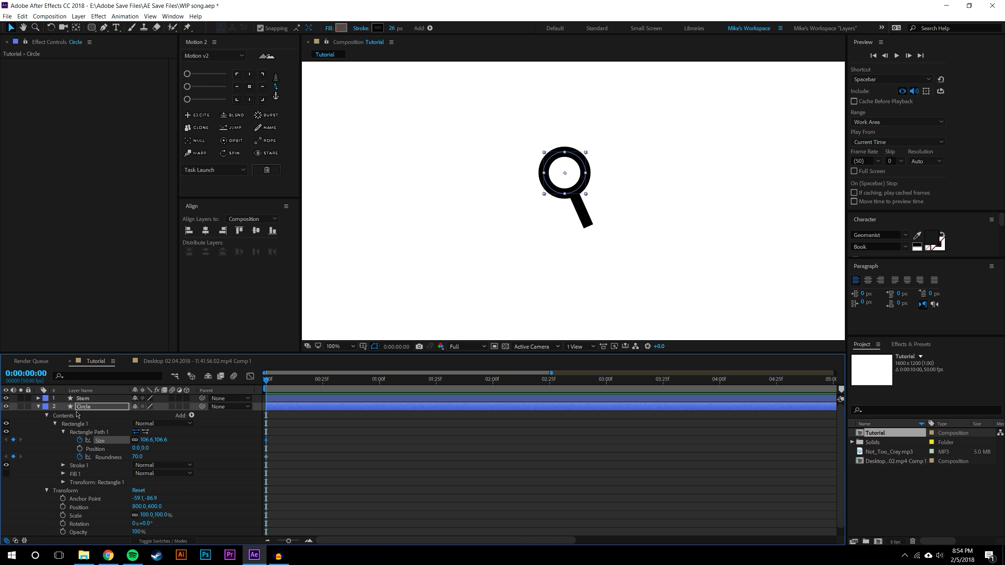
Add an Opacity keyframe to the Circle layer at 0:00:00:00 and show all of its keyframed properties
key(t)
click(62, 416)
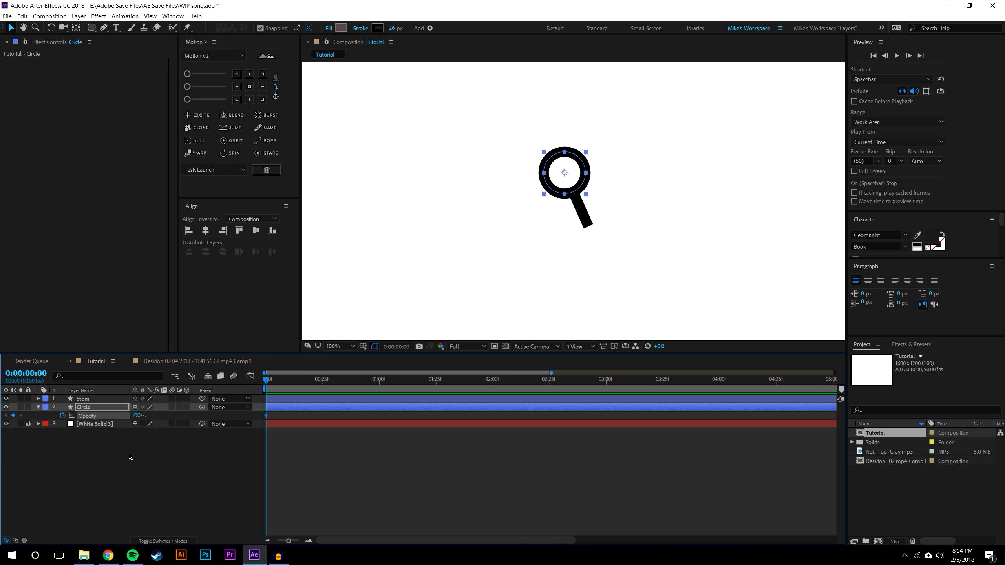
key(u)
click(126, 496)
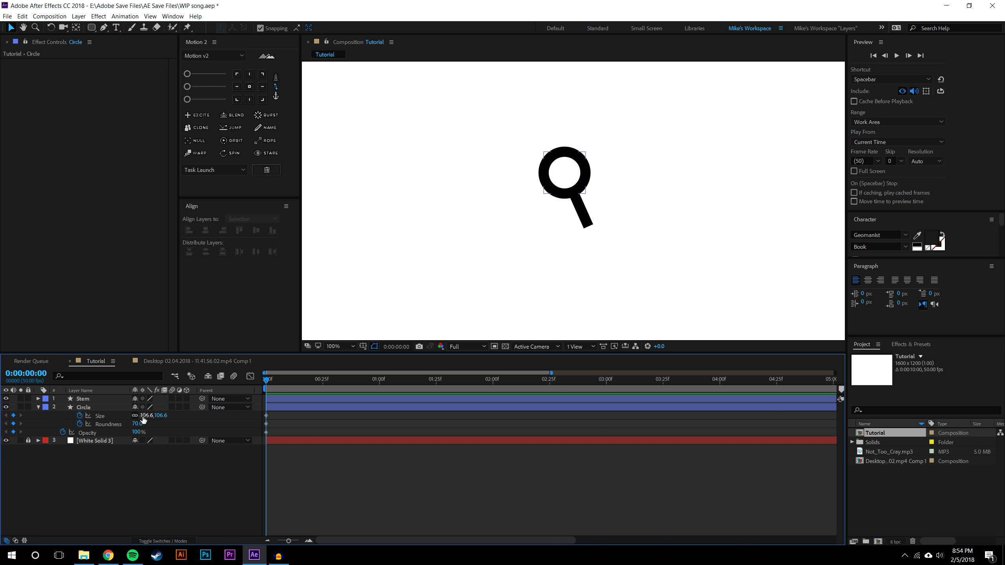
Try widening the Circle layer's rectangle path through its Size, and undo the change
drag(144, 415, 397, 446)
key(ctrl+z)
scroll(472, 281, down, 1)
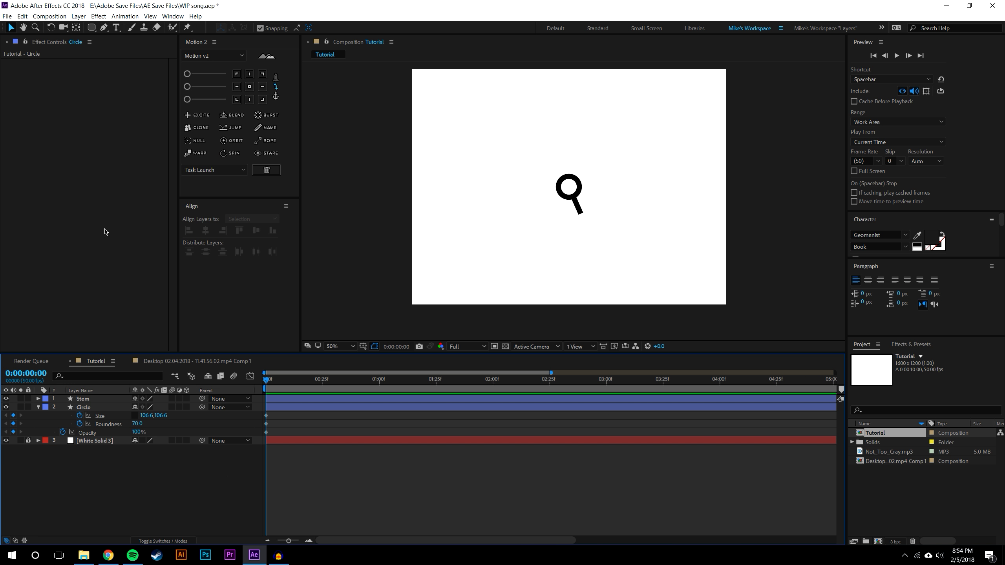
Create a null object and parent the Stem and Circle layers to it
click(79, 17)
mouse_move(84, 27)
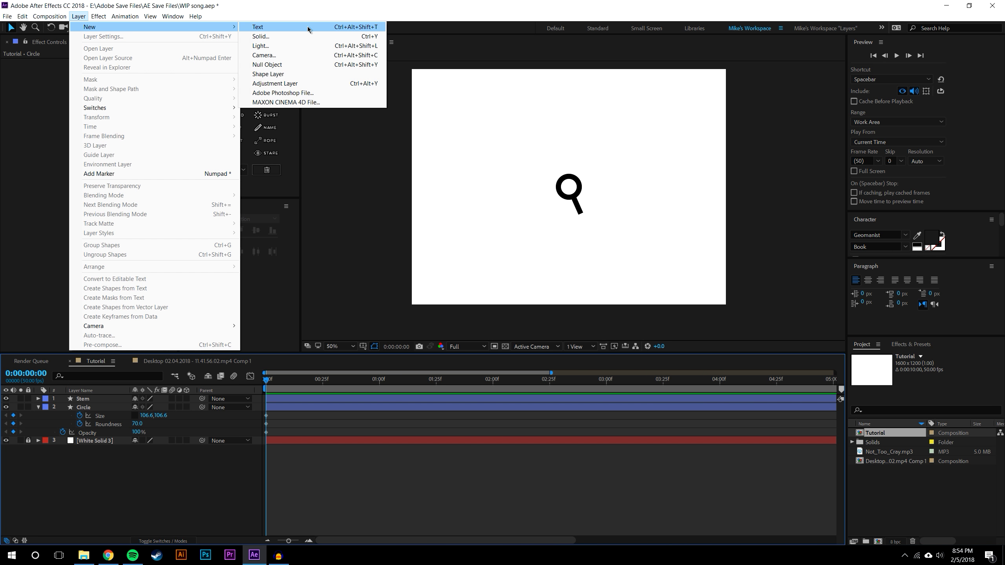
click(293, 64)
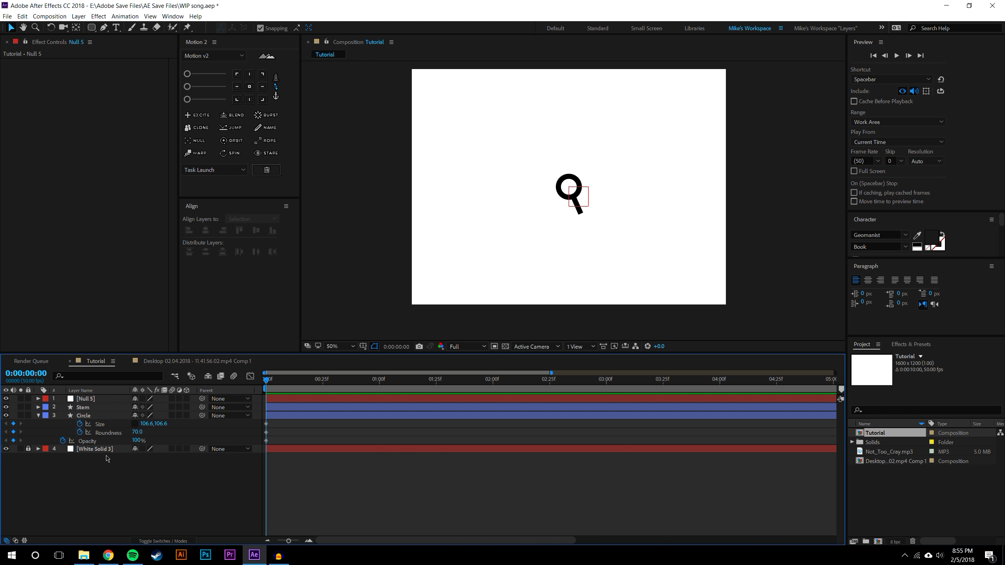
click(106, 416)
shift+click(106, 407)
drag(201, 408, 112, 399)
click(135, 488)
Scale the null layer down to 49% to shrink the whole icon
click(101, 399)
key(s)
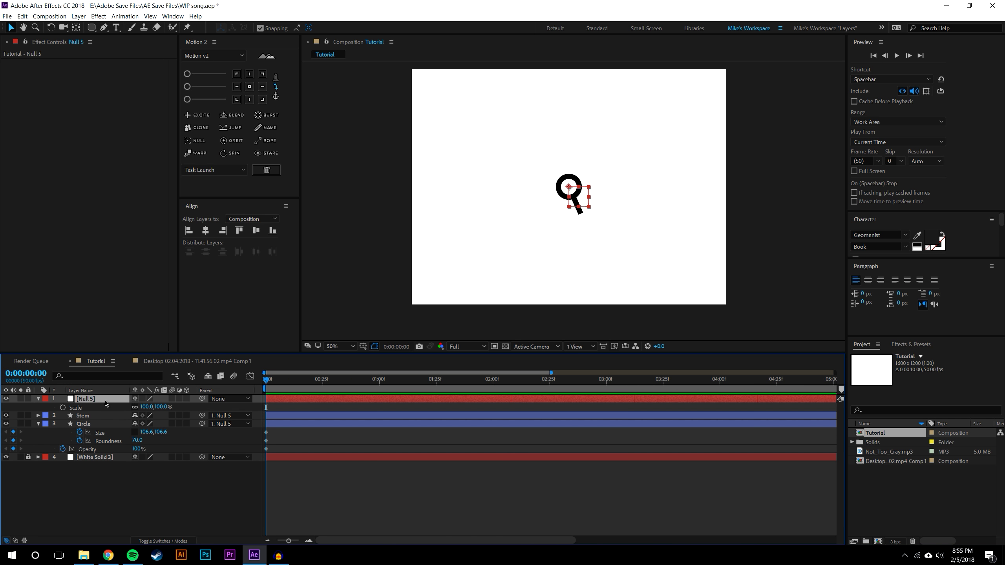
drag(162, 407, 168, 481)
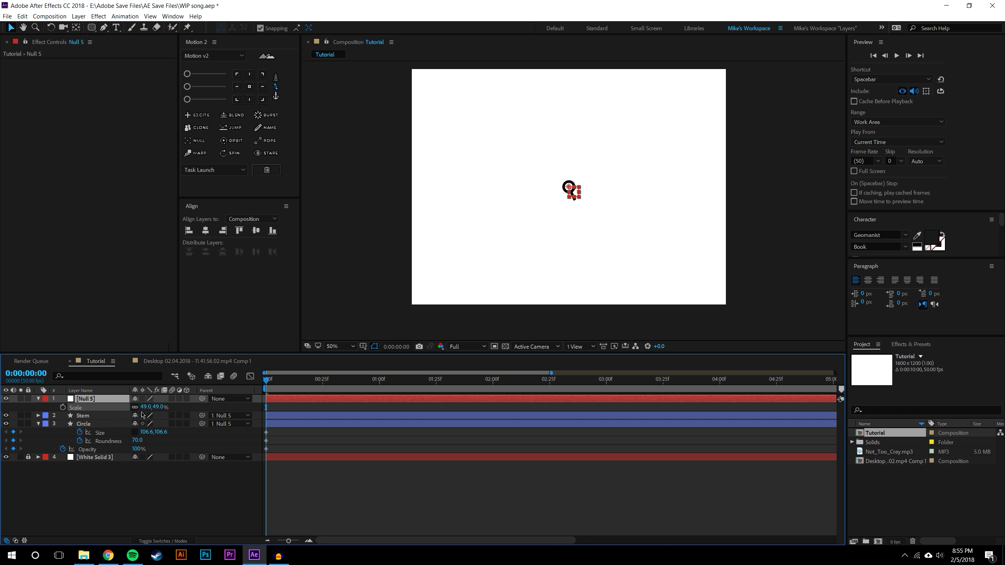
click(168, 481)
Scale the Stem layer to 85% and set its stroke width to 32 px
scroll(615, 188, up, 4)
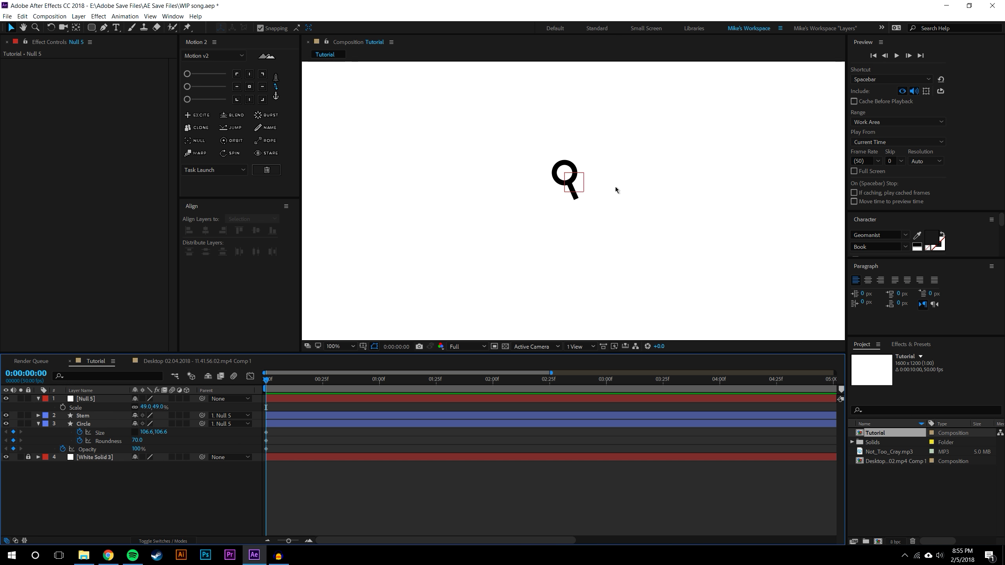
click(100, 416)
key(s)
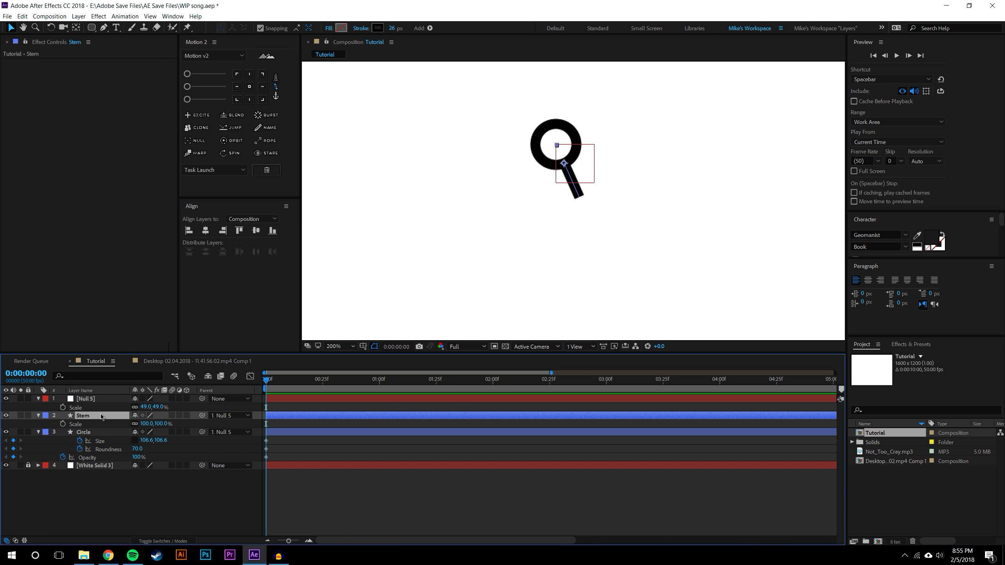
drag(163, 424, 157, 424)
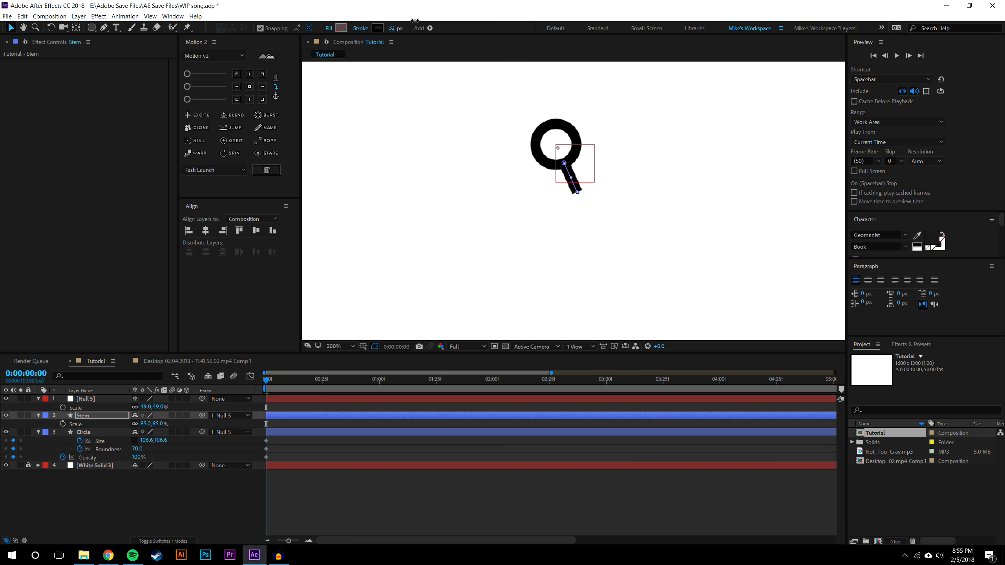
click(618, 185)
Check the icon's proportions at different magnifications and hide the null layer
scroll(621, 201, down, 4)
scroll(611, 254, up, 2)
scroll(596, 258, down, 2)
scroll(589, 249, up, 2)
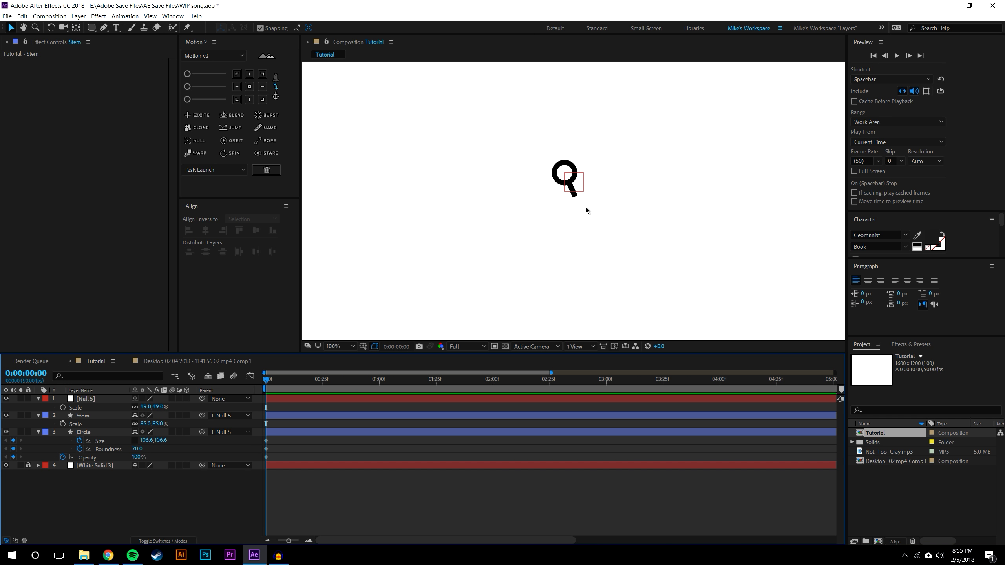
scroll(585, 209, down, 2)
click(7, 399)
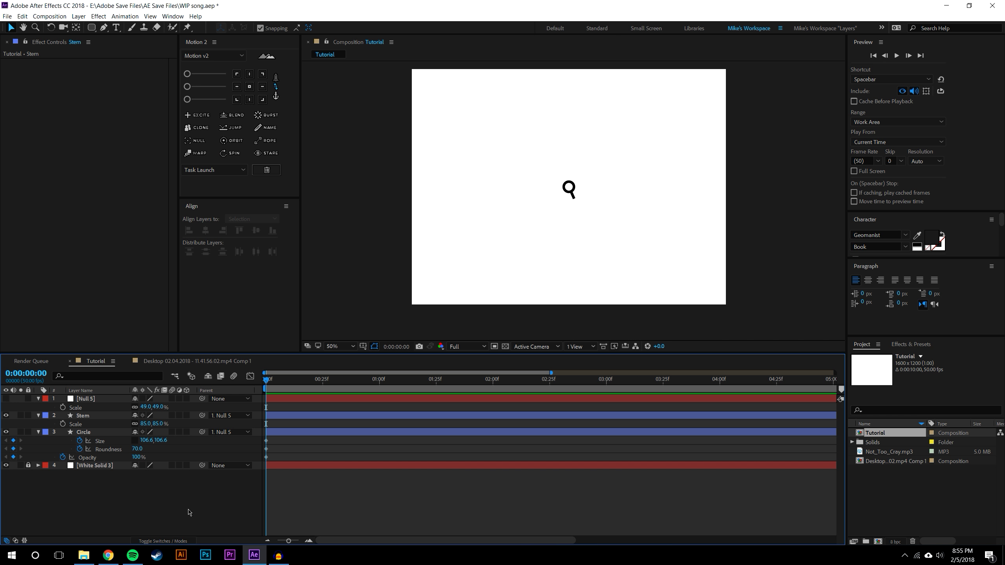
Parent the Stem layer to Circle and set Circle's rotation to -4.2° to tilt the stem further
click(202, 418)
drag(202, 418, 79, 433)
click(498, 274)
key(period)
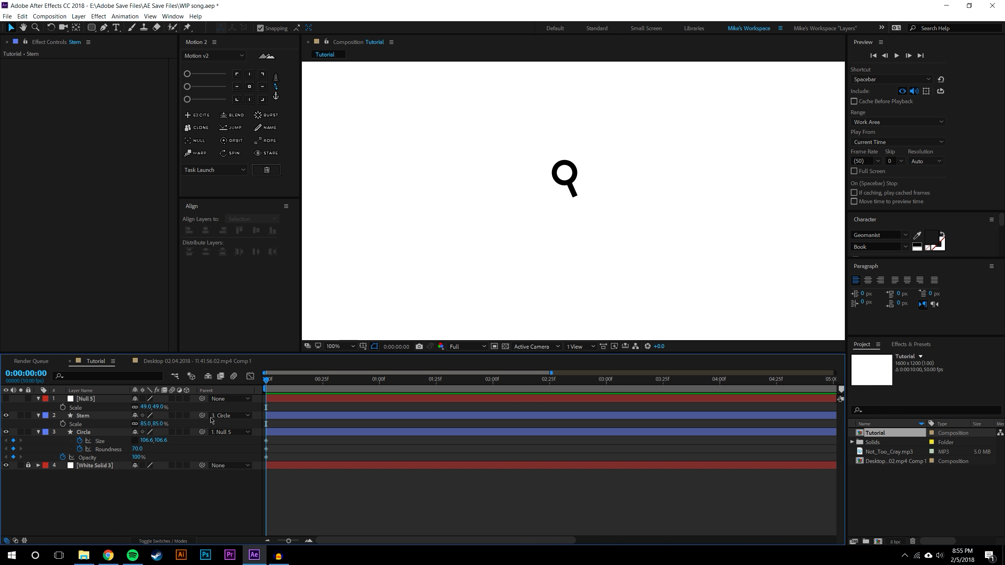
key(r)
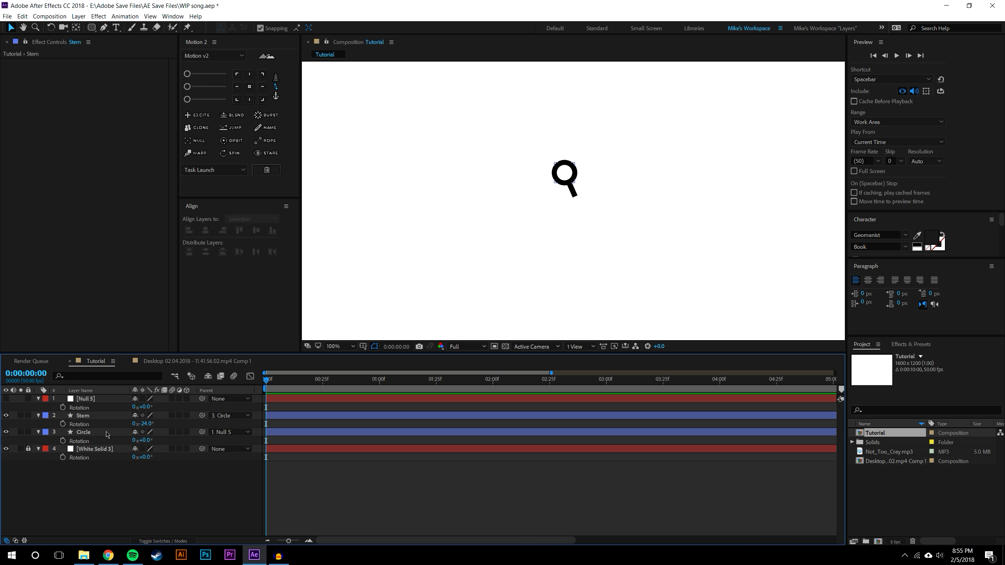
click(107, 432)
click(146, 493)
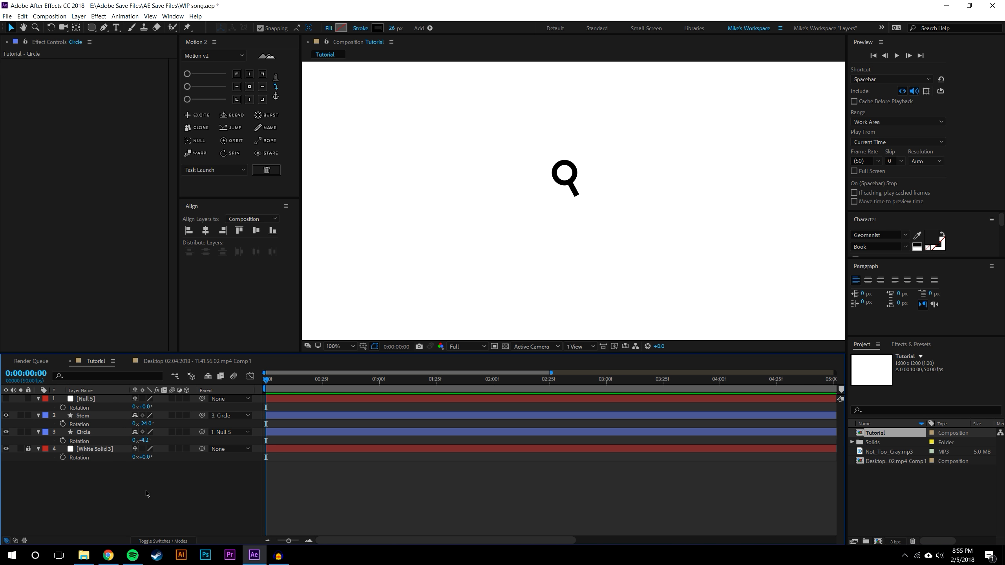
Remove the Stem layer's parent and reset the Circle layer's rotation to 0°
click(225, 416)
click(220, 430)
click(144, 440)
text(0)
key(Return)
Parent the Stem layer back to the null layer
drag(203, 416, 111, 398)
click(190, 489)
scroll(468, 227, down, 1)
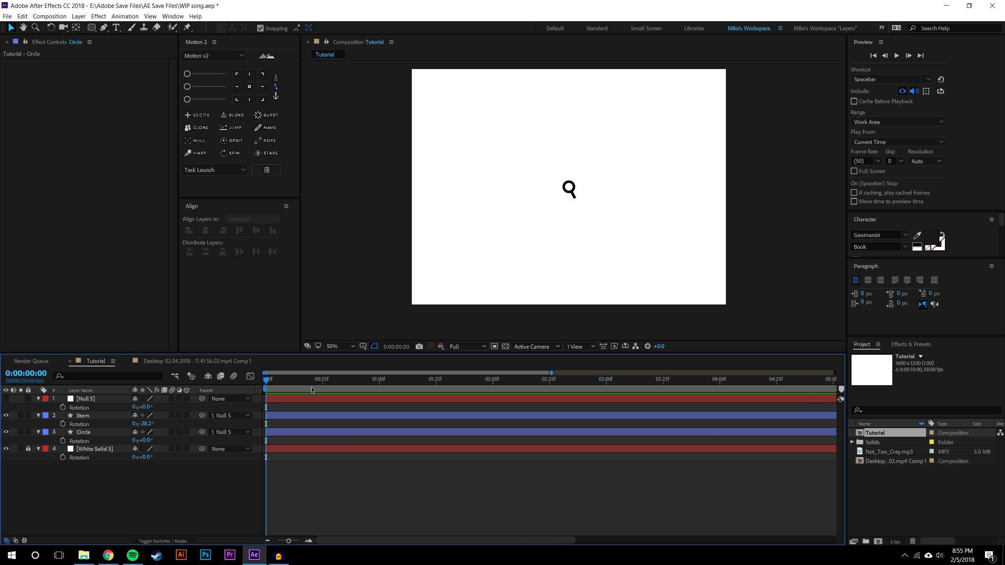
Move the Circle layer's Size, Roundness and Opacity keyframes to 0:00:00:25
click(323, 386)
click(85, 433)
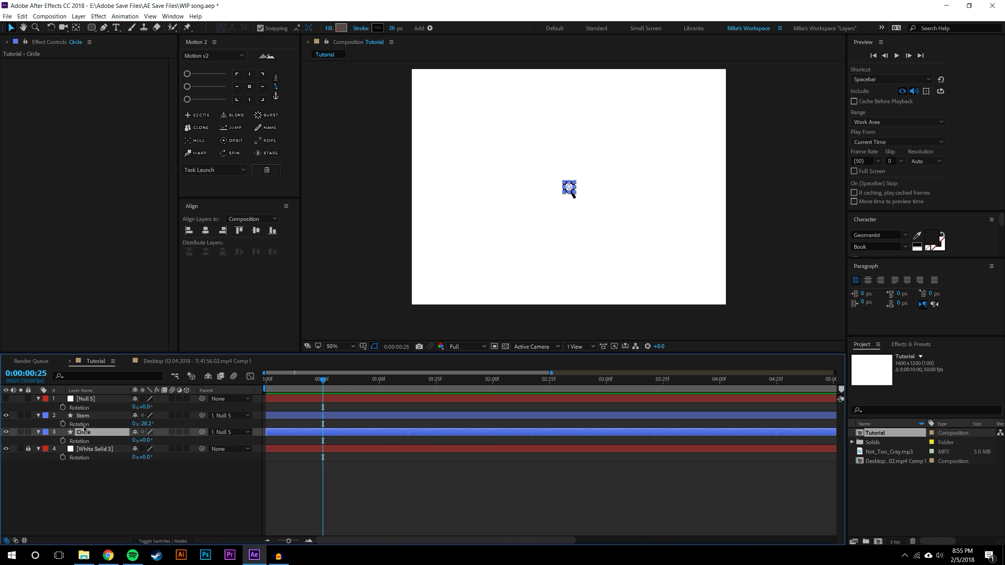
key(u)
click(115, 502)
drag(279, 436, 323, 450)
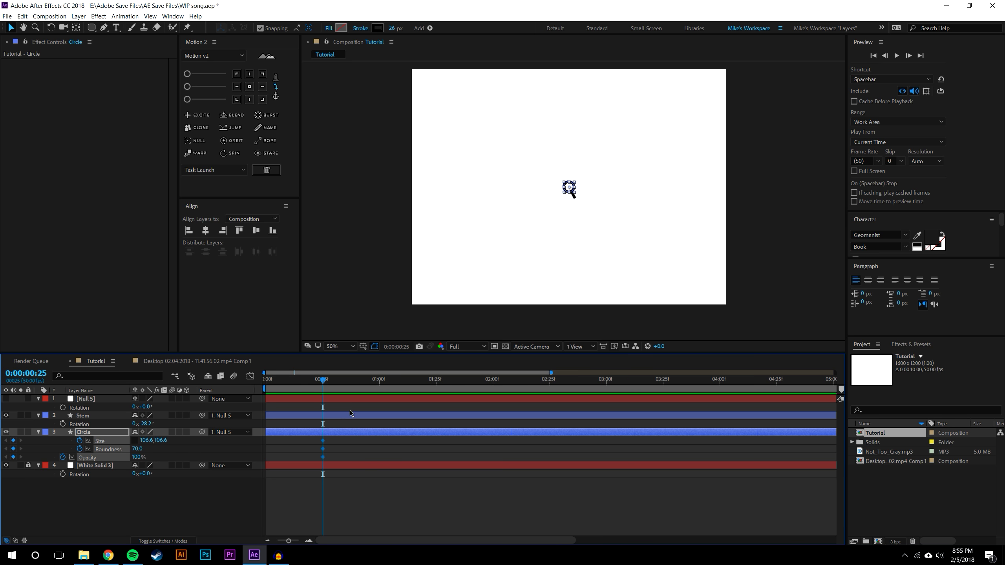
At 0:00:01:25, widen Circle's rectangle path to a Size of 1541.6 by 106.6 so it forms a search bar
click(438, 387)
drag(147, 440, 471, 439)
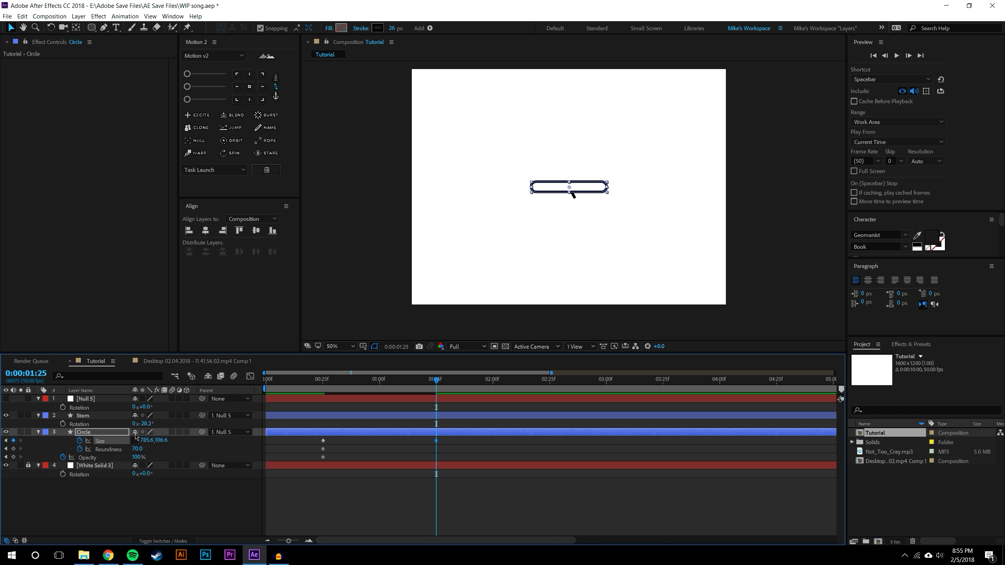
click(144, 480)
drag(154, 440, 531, 455)
click(189, 514)
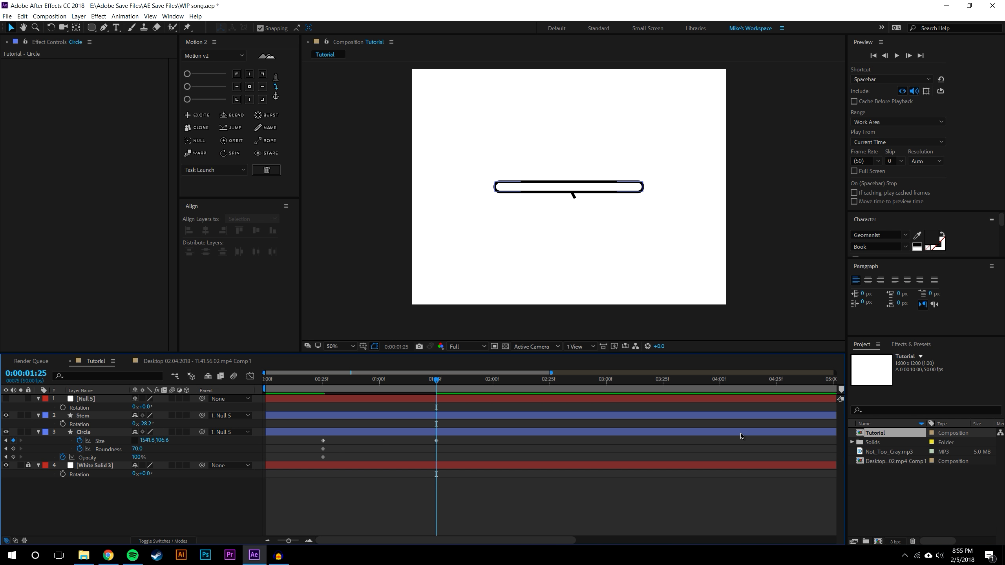
key(slash)
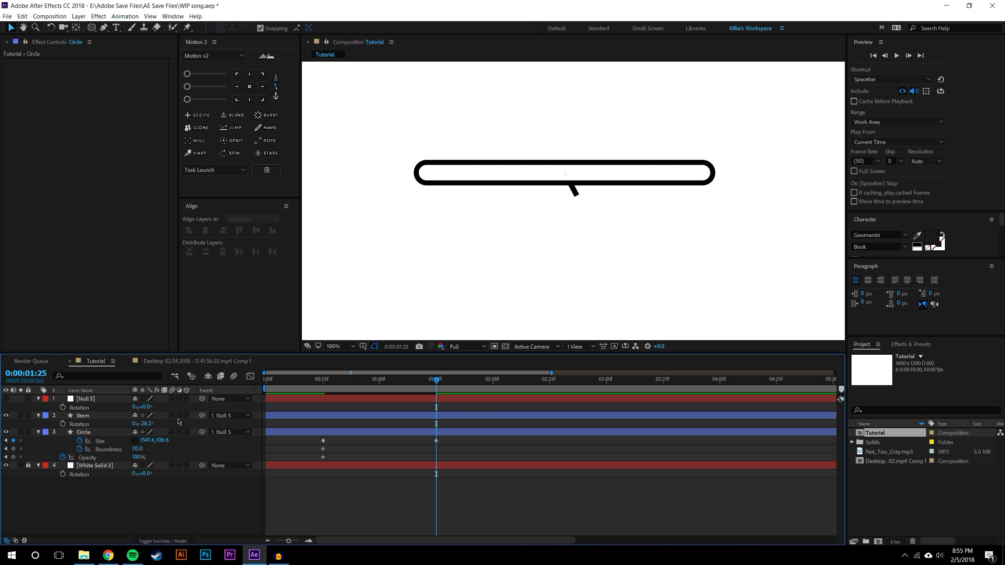
Try another Size value for Circle's path, then Roundness 20 and Opacity 0% at 0:00:01:25, and undo these changes
drag(162, 440, 183, 442)
key(ctrl+z)
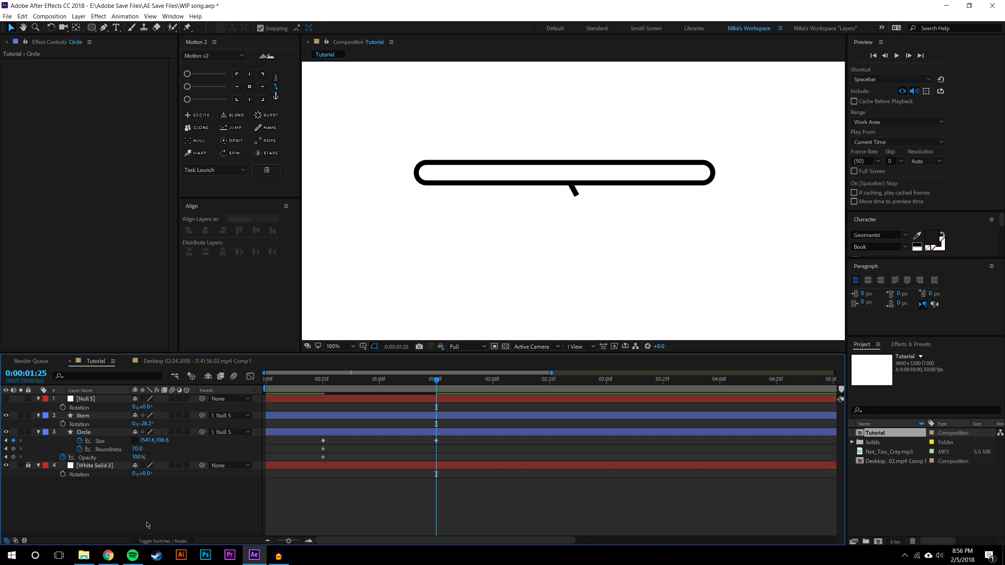
mouse_move(137, 448)
mouse_down()
mouse_move(115, 454)
mouse_move(138, 458)
mouse_move(104, 456)
mouse_up()
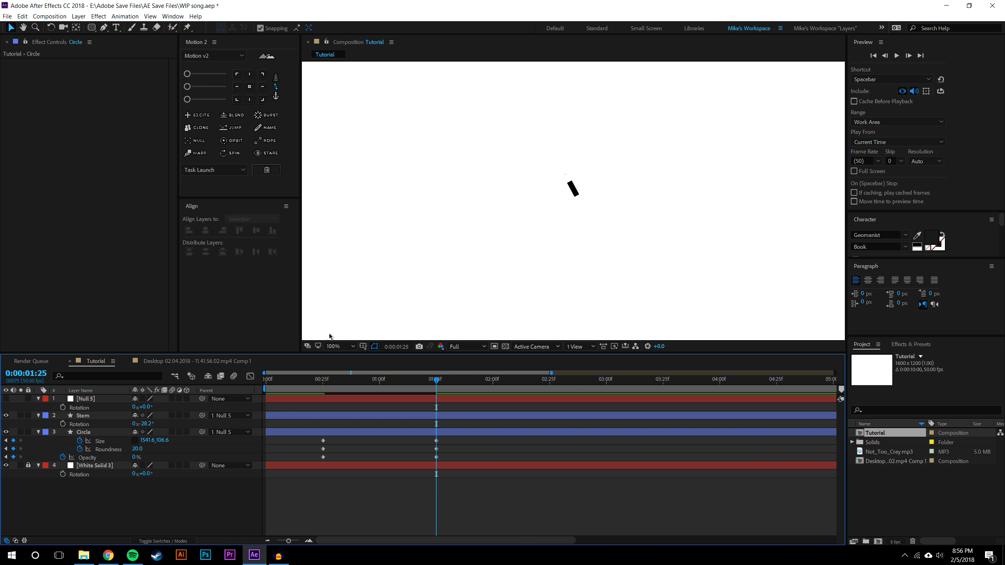
click(86, 434)
click(105, 486)
click(129, 487)
key(ctrl+z)
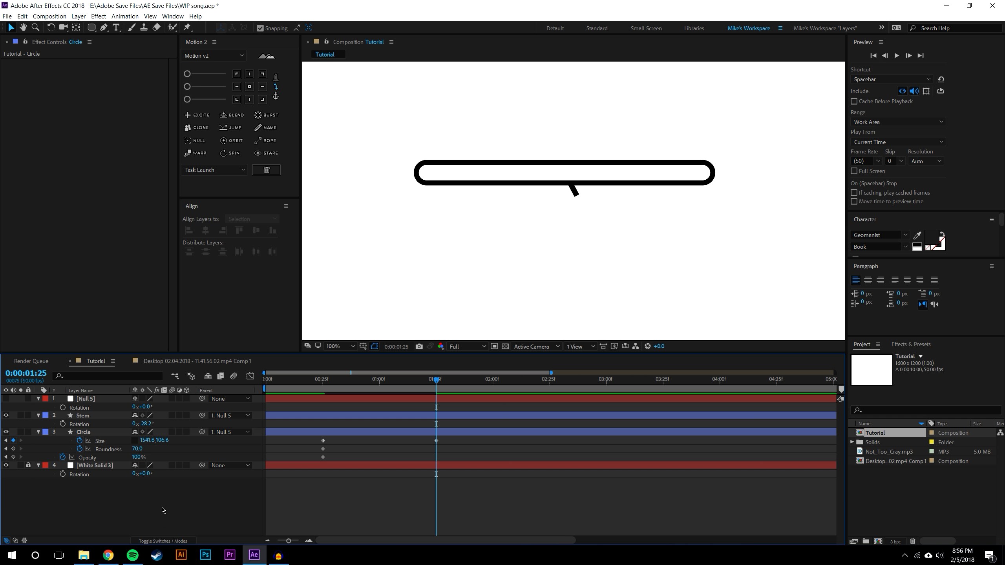
Expand the Circle layer's stroke properties and add a Stroke Width keyframe at 0:00:00:25
click(116, 441)
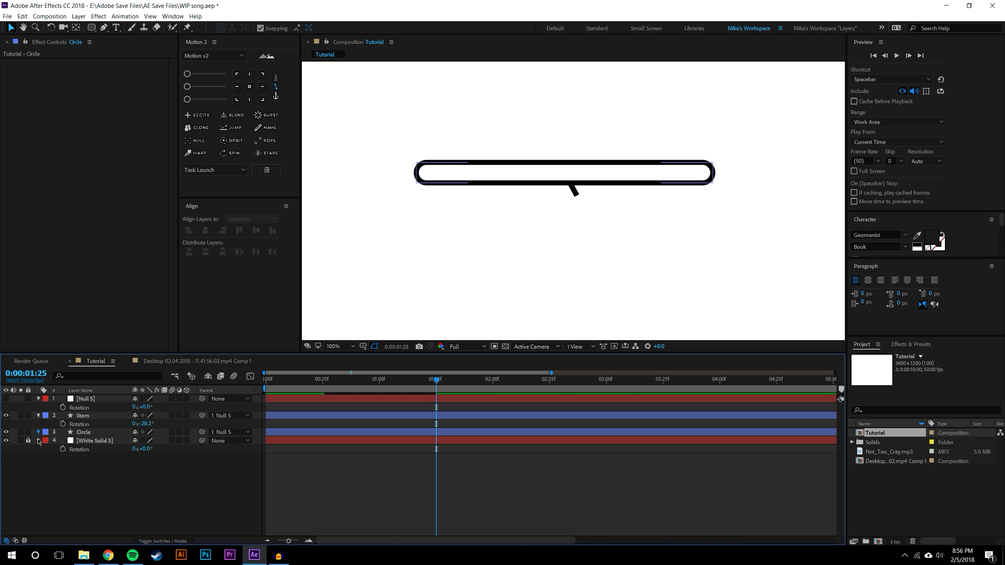
click(38, 432)
click(63, 466)
scroll(115, 491, down, 2)
click(298, 392)
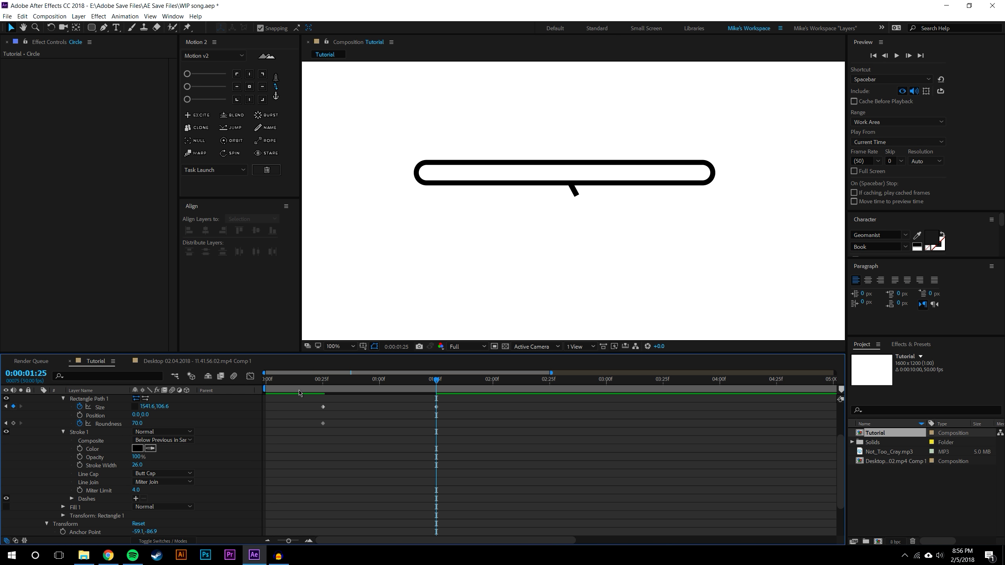
key(j)
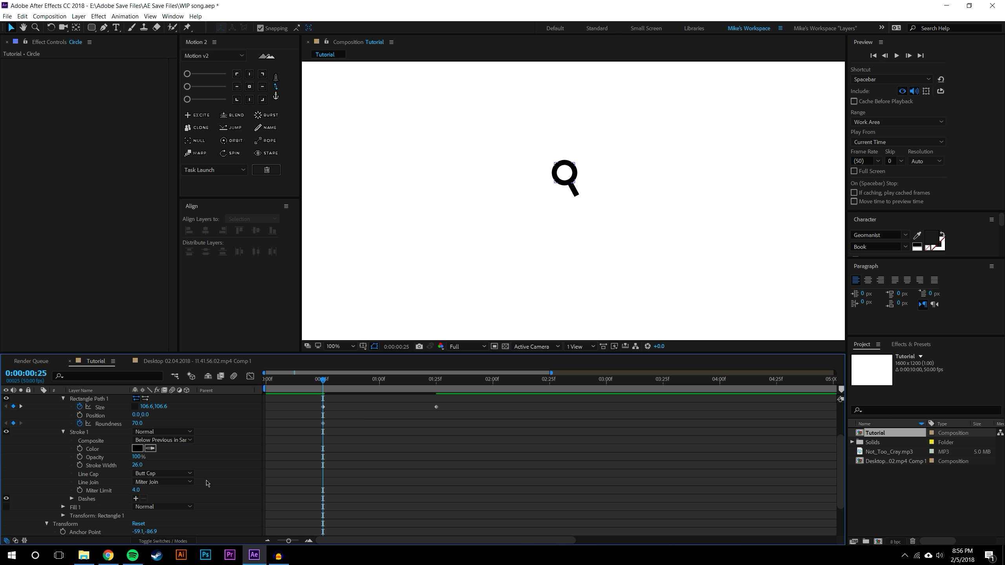
click(80, 466)
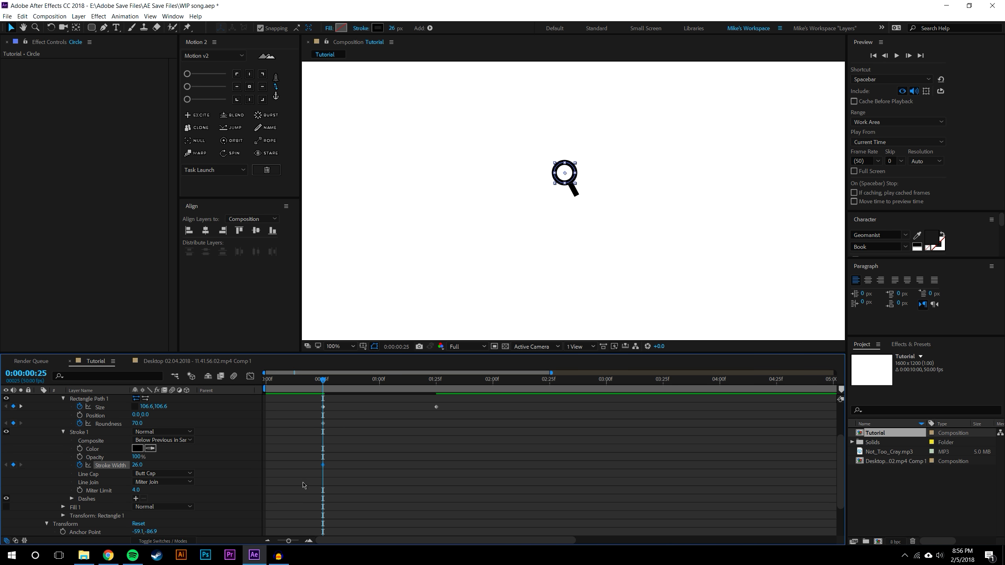
Set Circle's Stroke Width to 9 at 0:00:01:25 to thin the search bar's outline
key(k)
drag(136, 466, 129, 466)
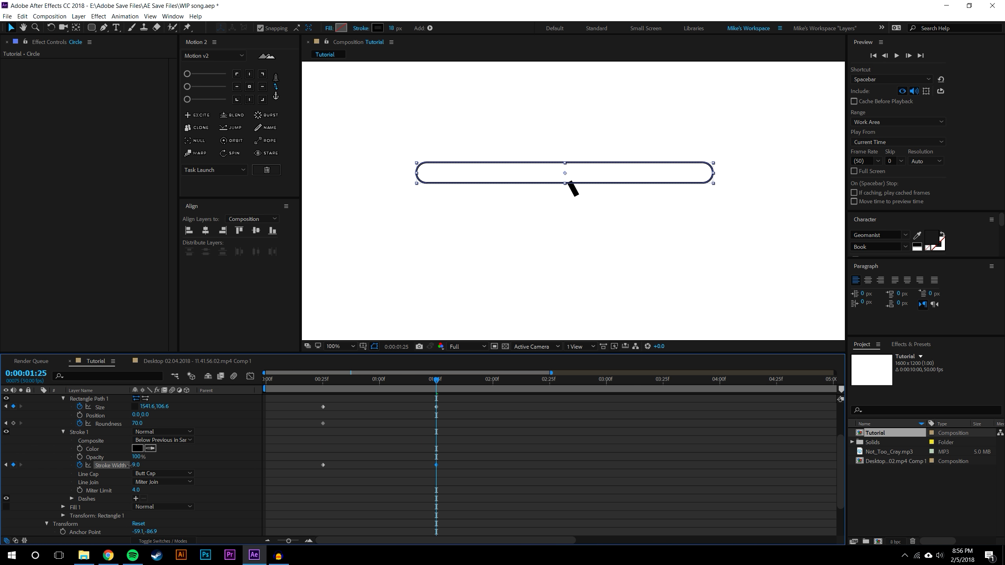
click(520, 473)
scroll(571, 259, down, 1)
click(796, 222)
scroll(796, 222, up, 1)
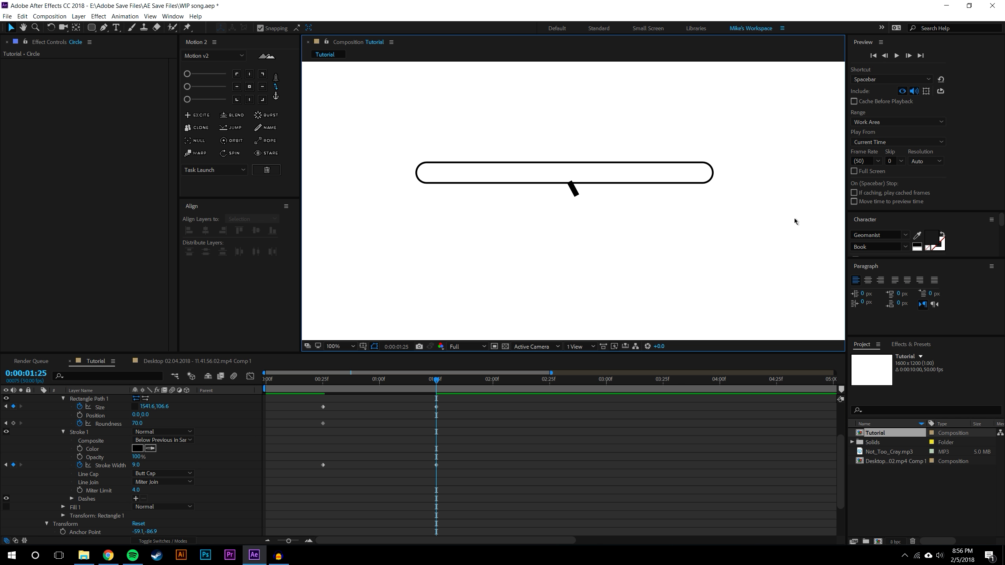
Collapse the Circle layer to show only its keyframed properties
scroll(102, 455, up, 3)
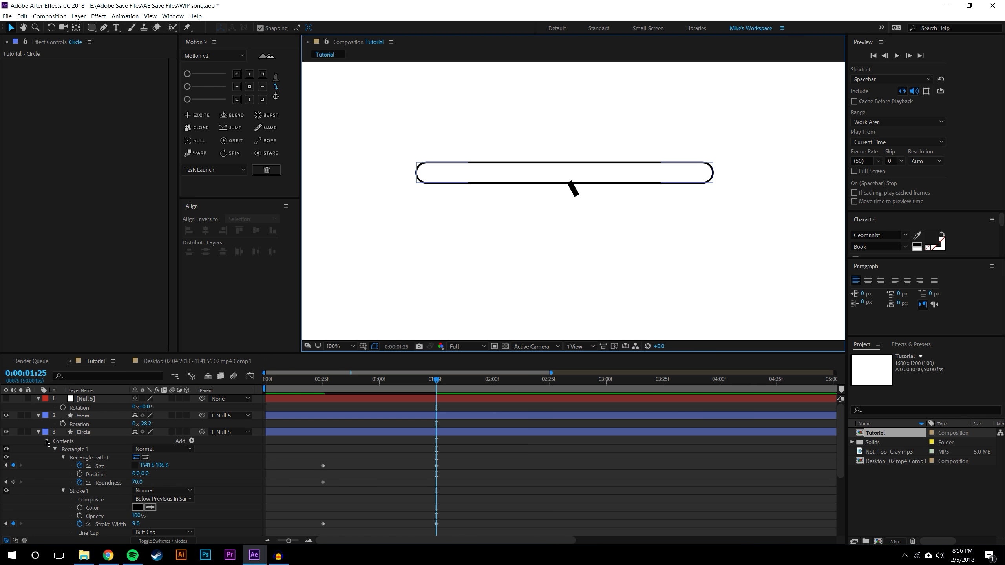
click(78, 433)
key(u)
click(412, 496)
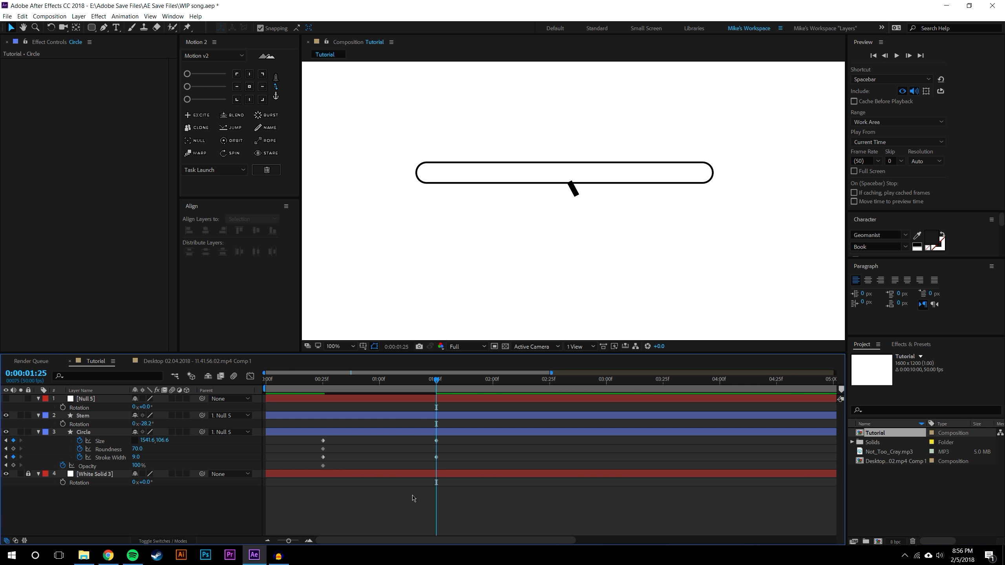
Try removing the Roundness keyframes from the Circle layer, and undo the removal
click(79, 450)
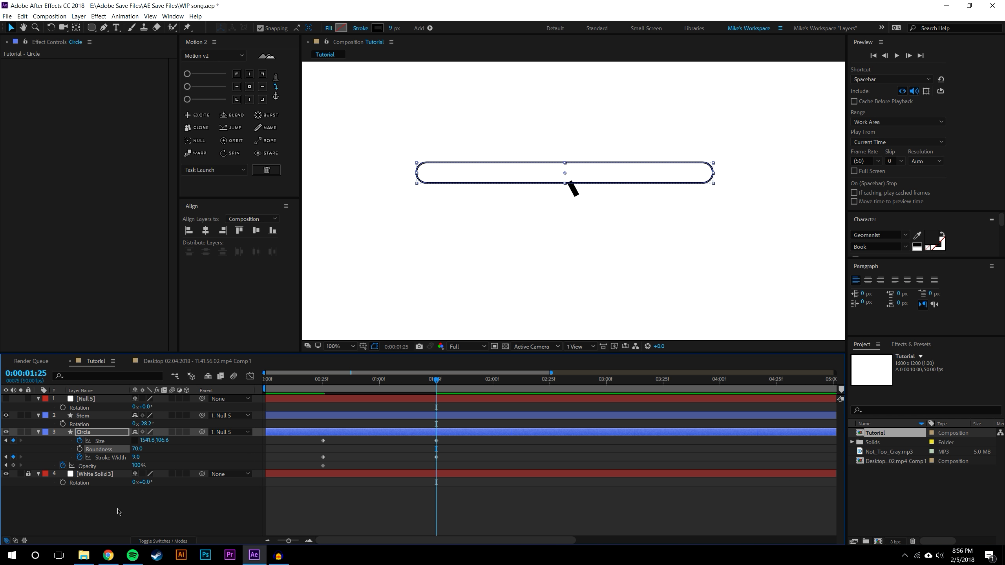
click(117, 511)
key(ctrl+z)
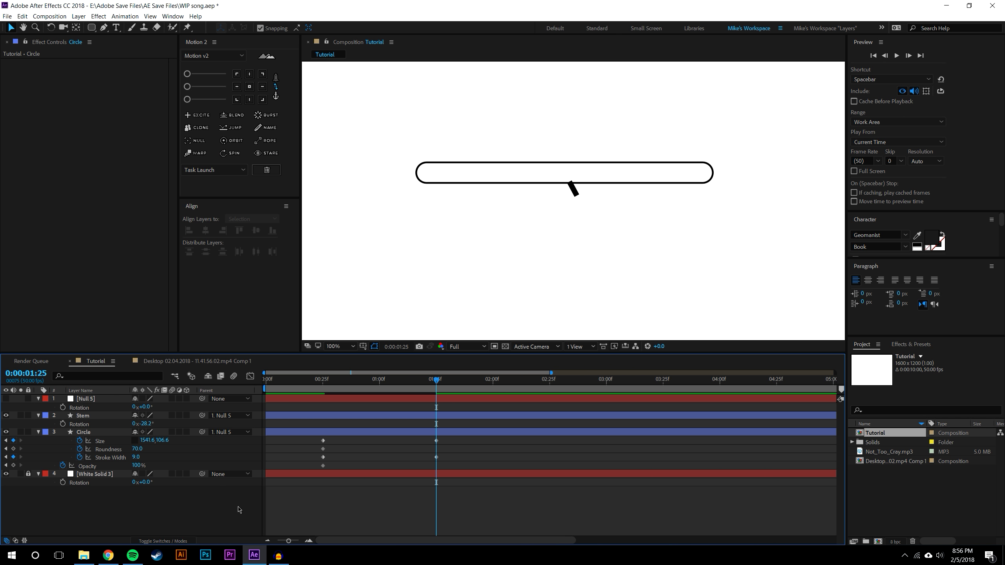
Remove the Circle layer's Opacity animation and set its Stroke Width to 12.6 at 0:00:01:25
click(62, 466)
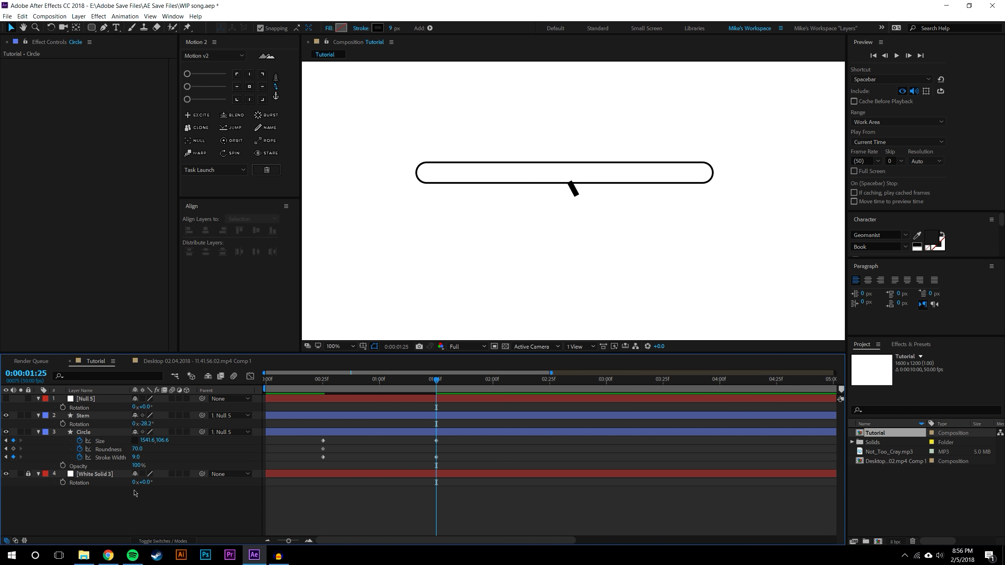
drag(136, 458, 150, 457)
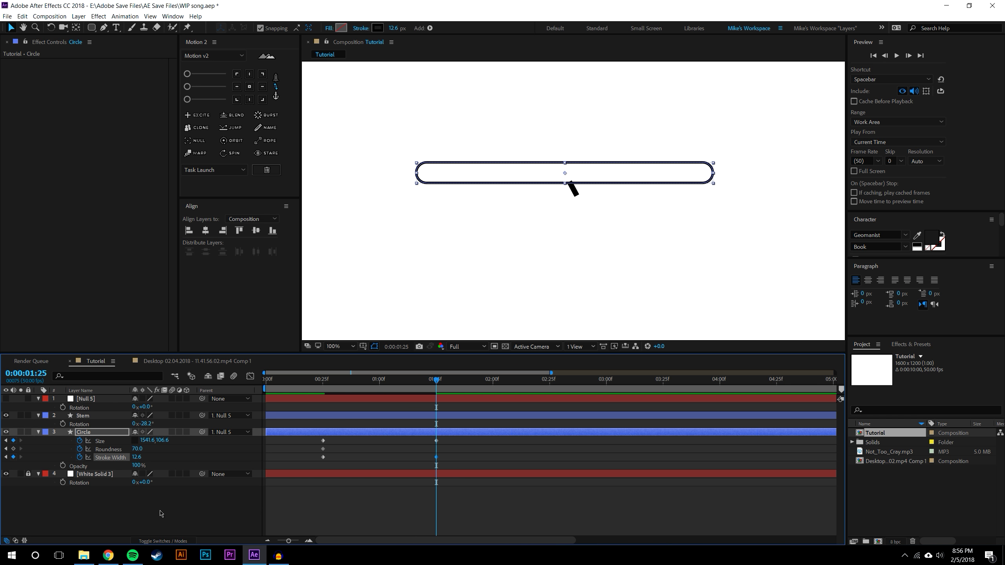
click(371, 409)
Center the Stem layer's anchor point on the handle shape with Motion 2
click(83, 416)
scroll(570, 186, up, 2)
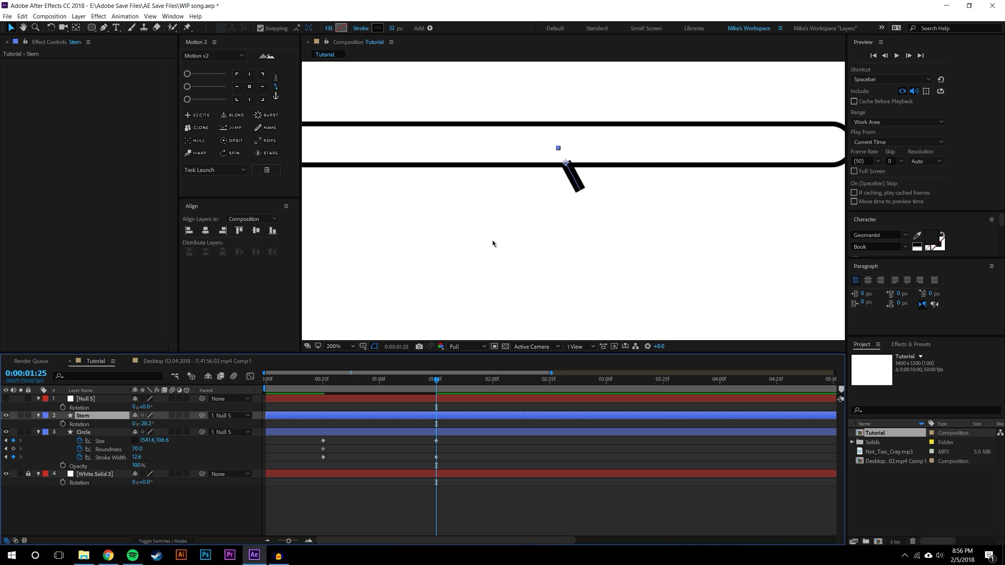
click(249, 86)
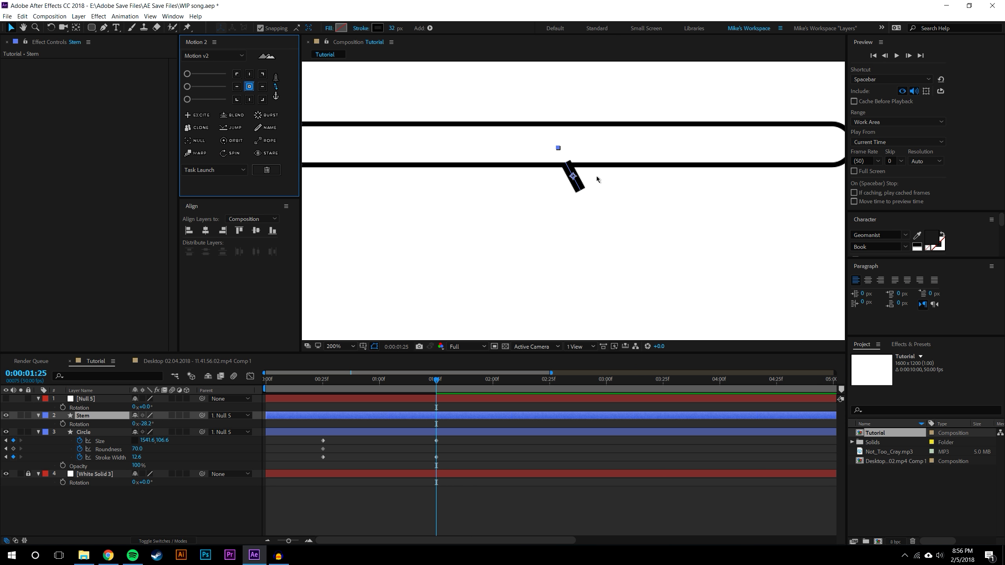
key(slash)
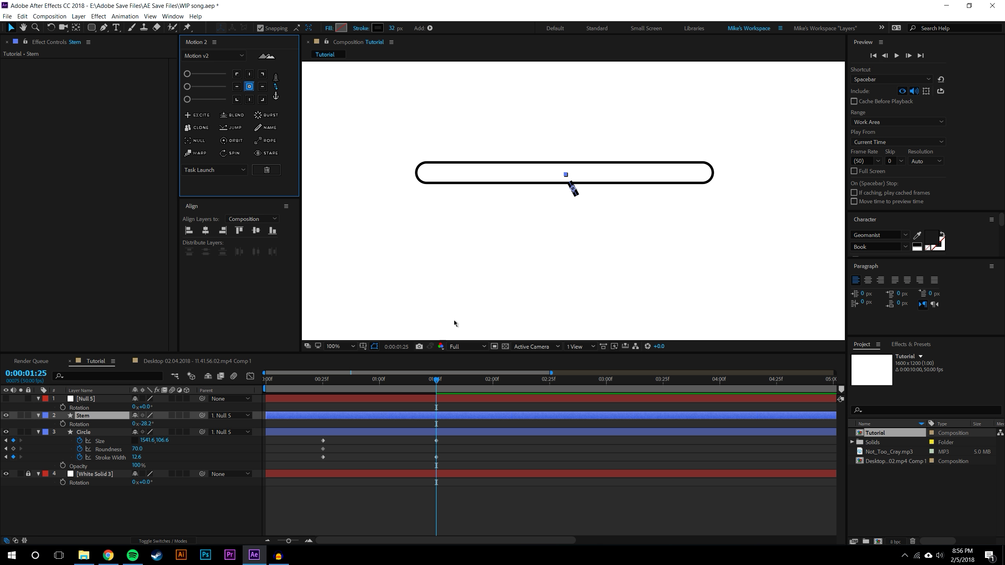
Start Rotation and Position keyframes on the Stem layer at 0:00:00:25
key(j)
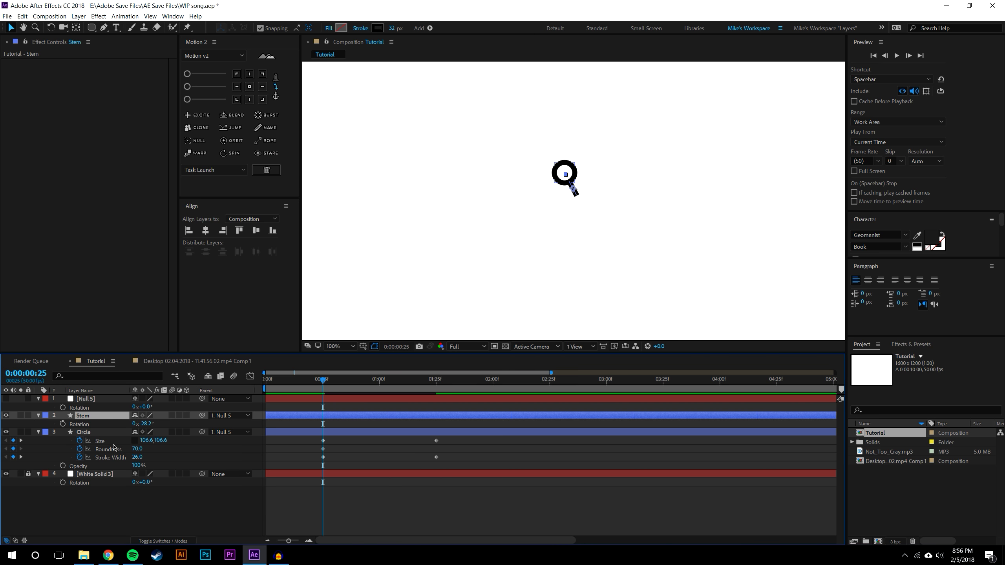
click(62, 424)
key(p)
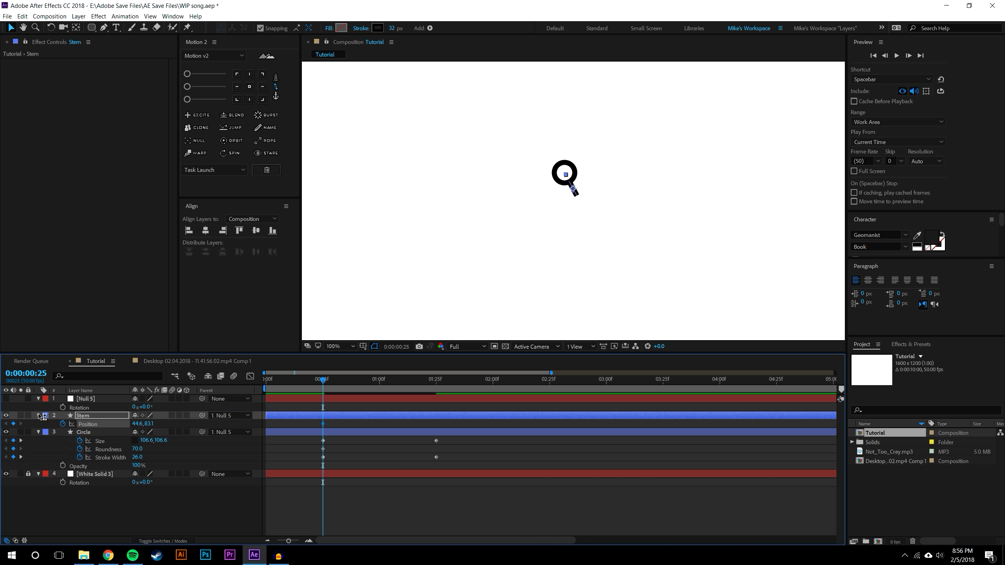
Expand Stem's Shape 1 contents and start a Stroke Width keyframe for Stroke 1 at 0:00:00:25
click(38, 416)
click(38, 415)
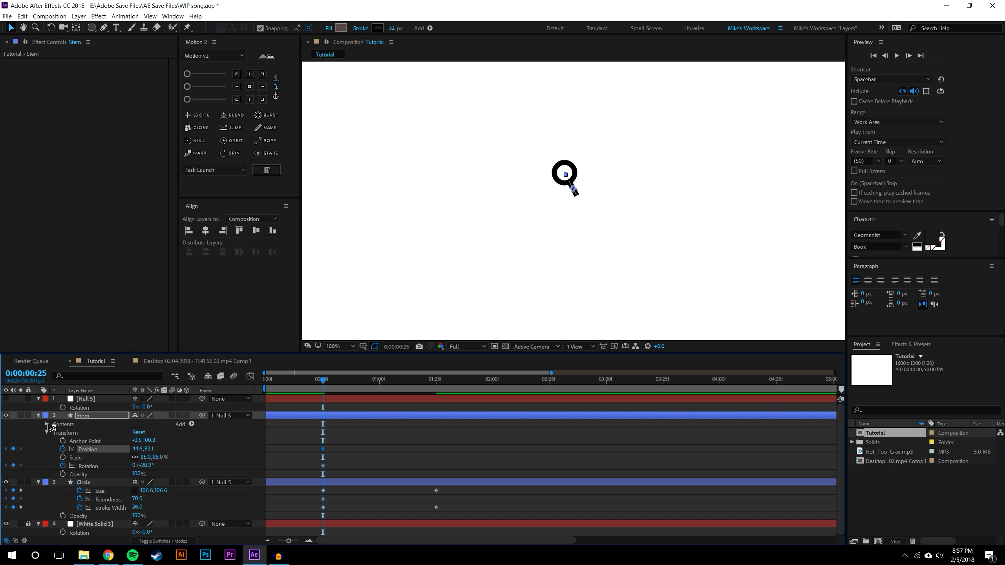
click(47, 424)
click(56, 432)
click(63, 441)
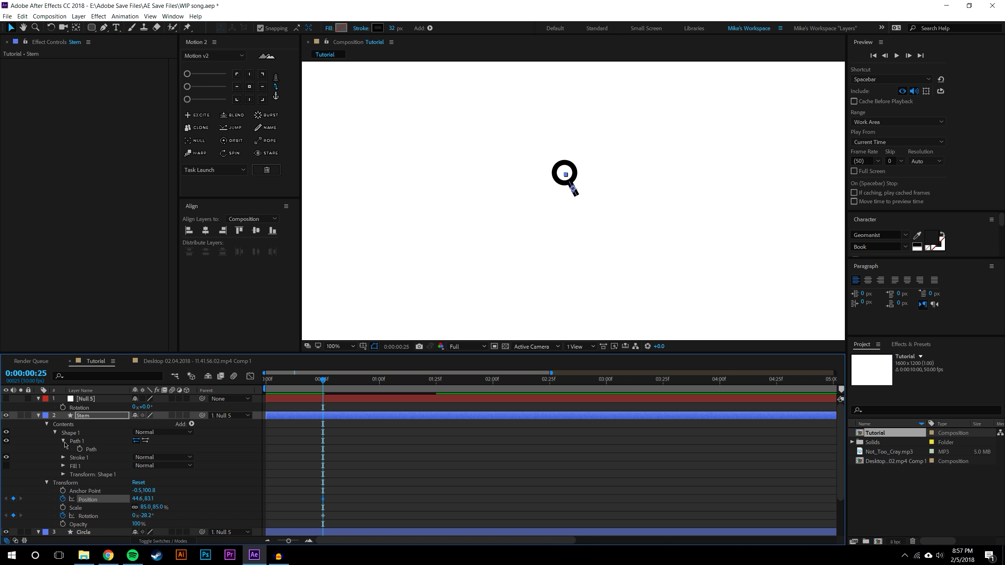
click(63, 441)
click(63, 449)
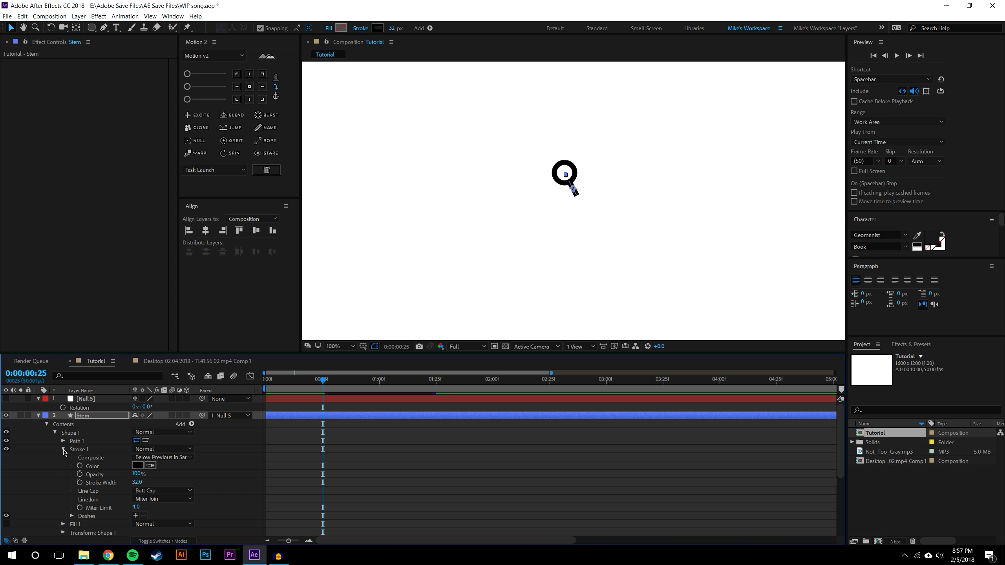
click(80, 482)
Start a Scale keyframe in Stem's Shape 1 transform at 0:00:00:25
click(62, 451)
click(64, 466)
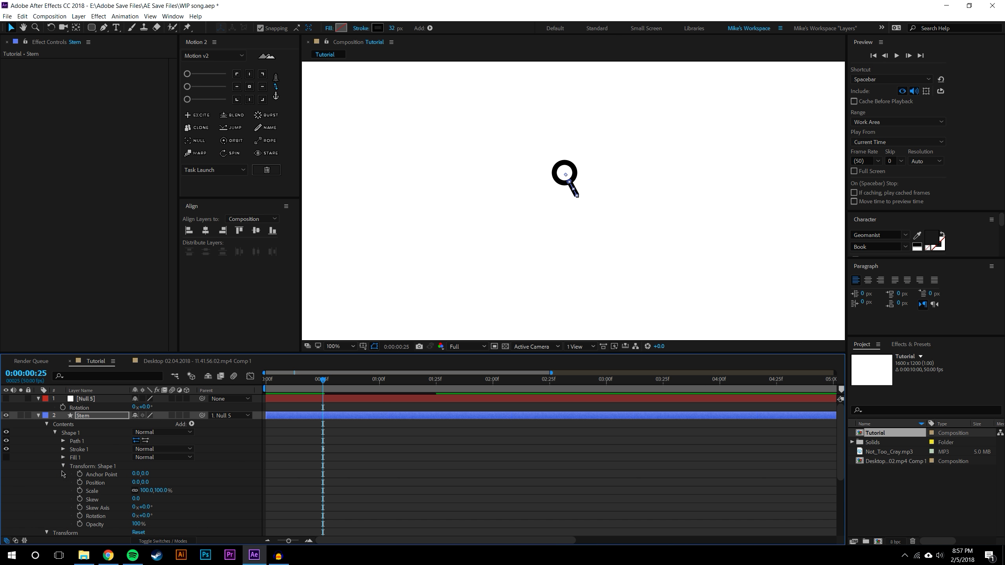
click(79, 491)
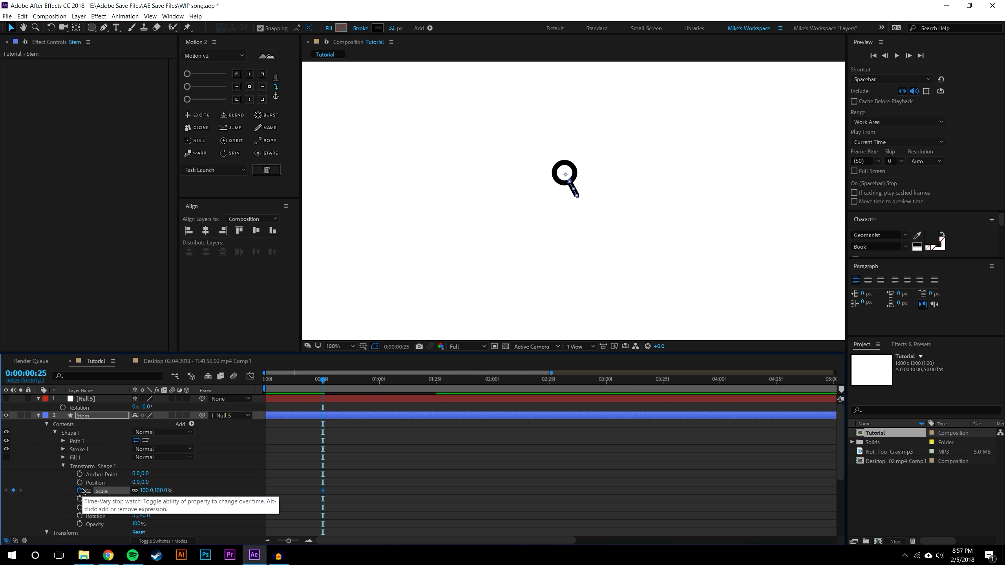
Show only Stem's keyframed properties and set its Rotation to 0° at 0:00:01:25
key(u)
click(375, 448)
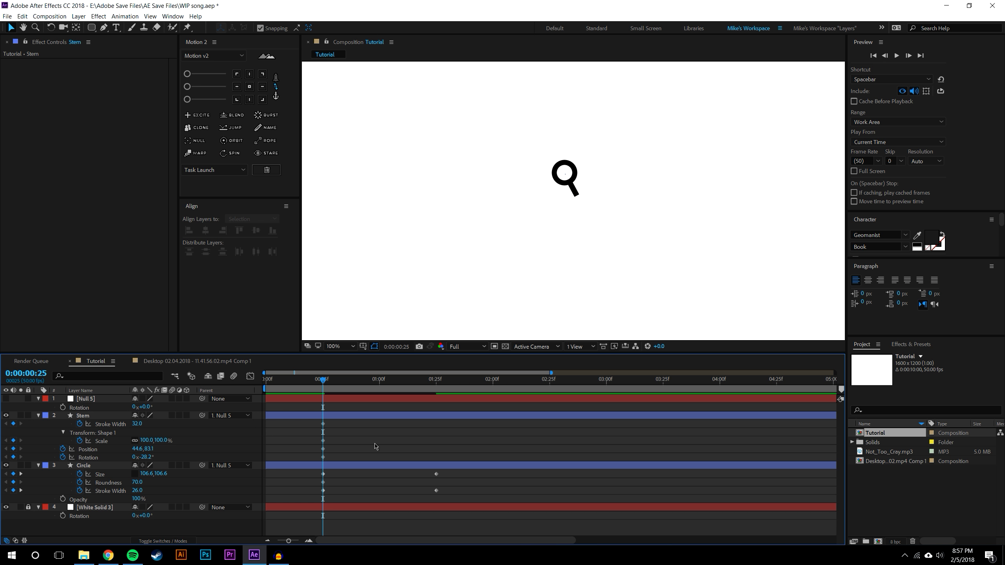
key(k)
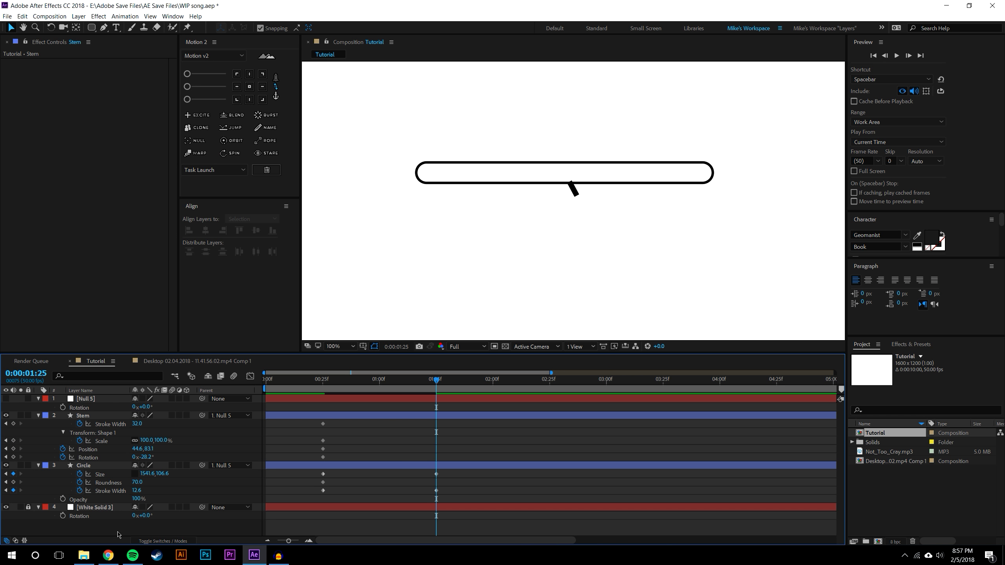
click(94, 417)
key(u)
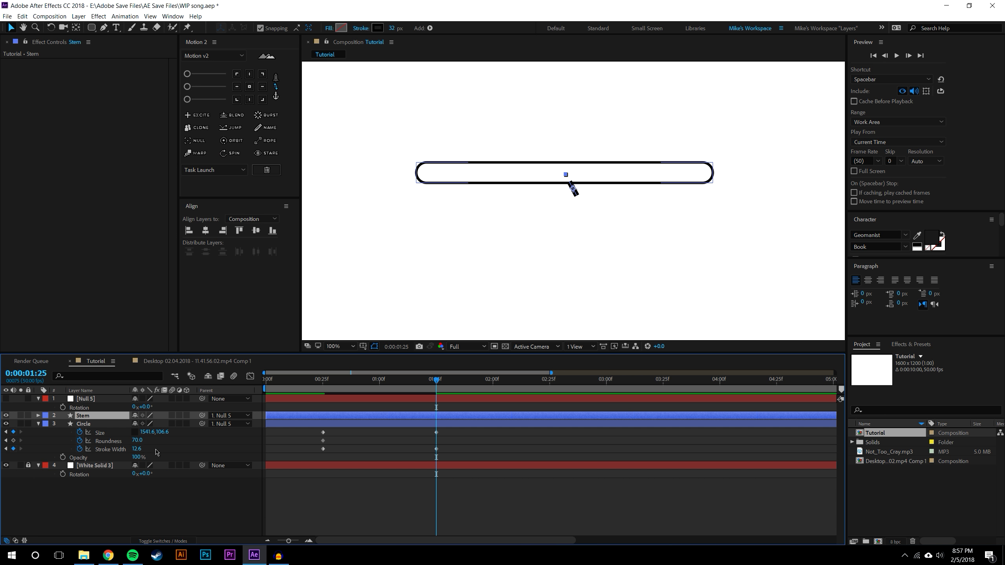
key(u)
click(148, 457)
text(0)
key(Return)
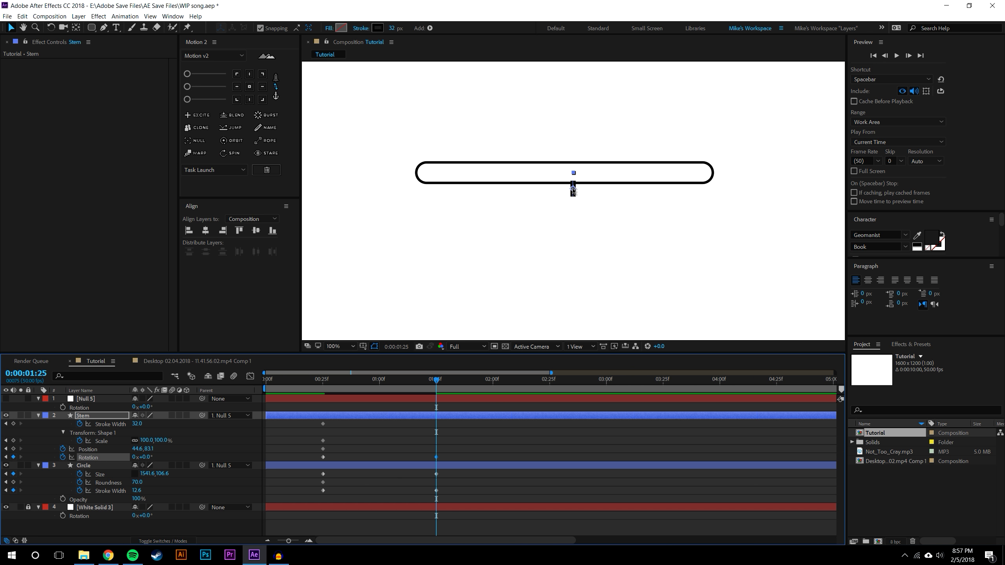
Move the stem inside the search bar's left end, at about -700, 0, and reduce its Stroke Width to 4
drag(573, 190, 413, 174)
scroll(413, 173, up, 4)
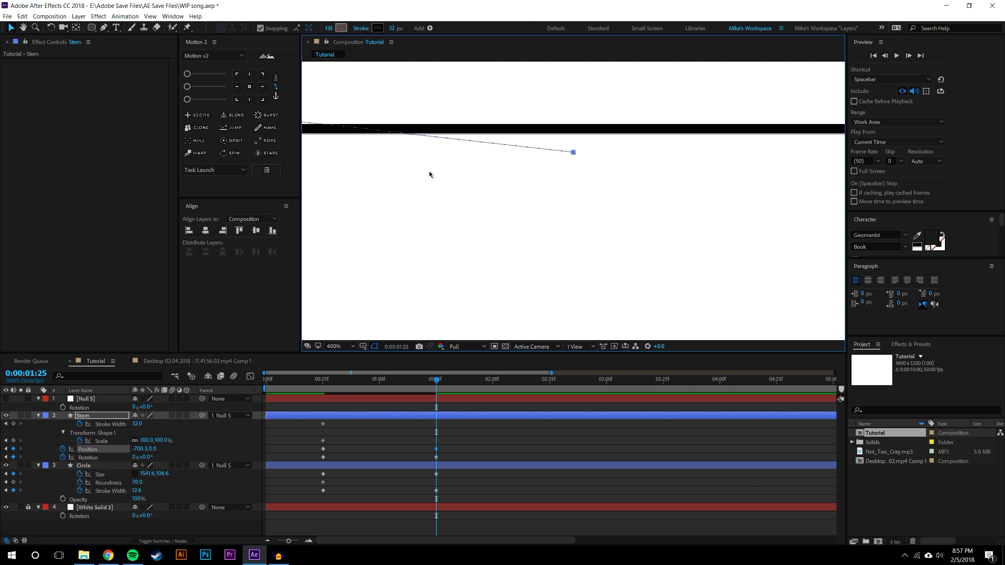
key(v)
drag(163, 441, 125, 425)
key(ctrl+z)
click(457, 430)
scroll(530, 240, down, 2)
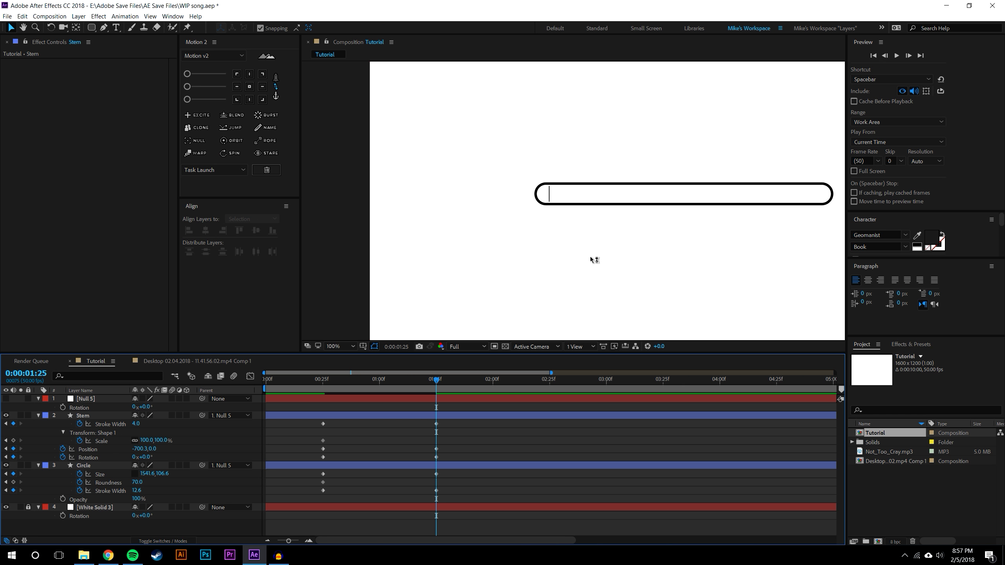
Thicken the stem's cursor line to a Stroke Width of 7.7 at 0:00:01:25
key(period)
key(period)
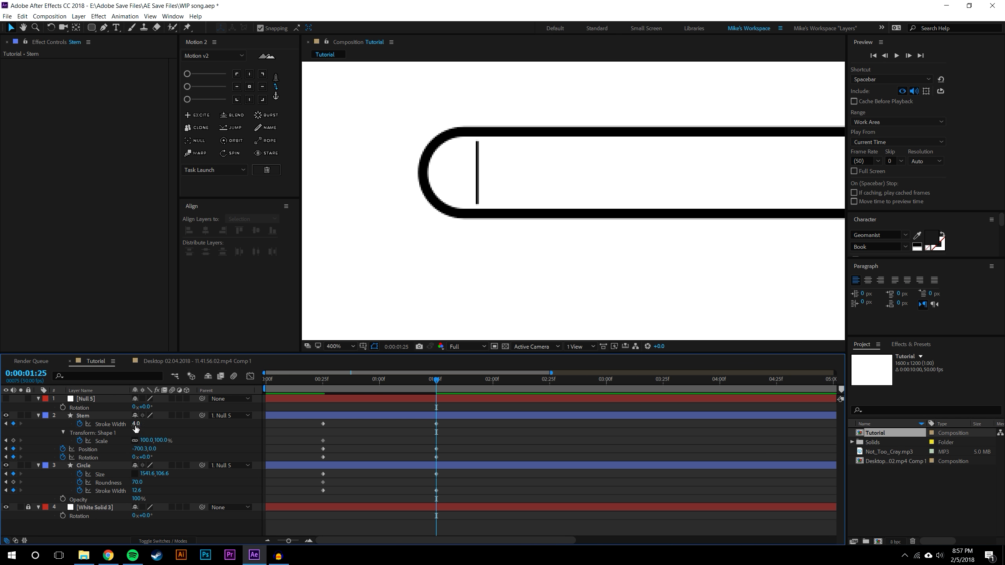
drag(135, 424, 156, 452)
Remove the Scale keyframe from Stem's Shape 1 transform
key(j)
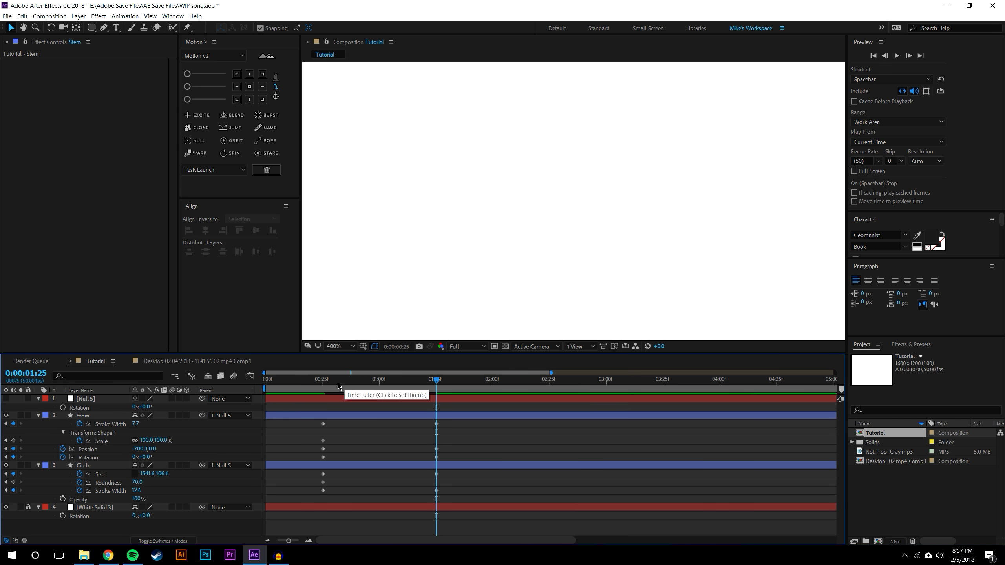
click(95, 440)
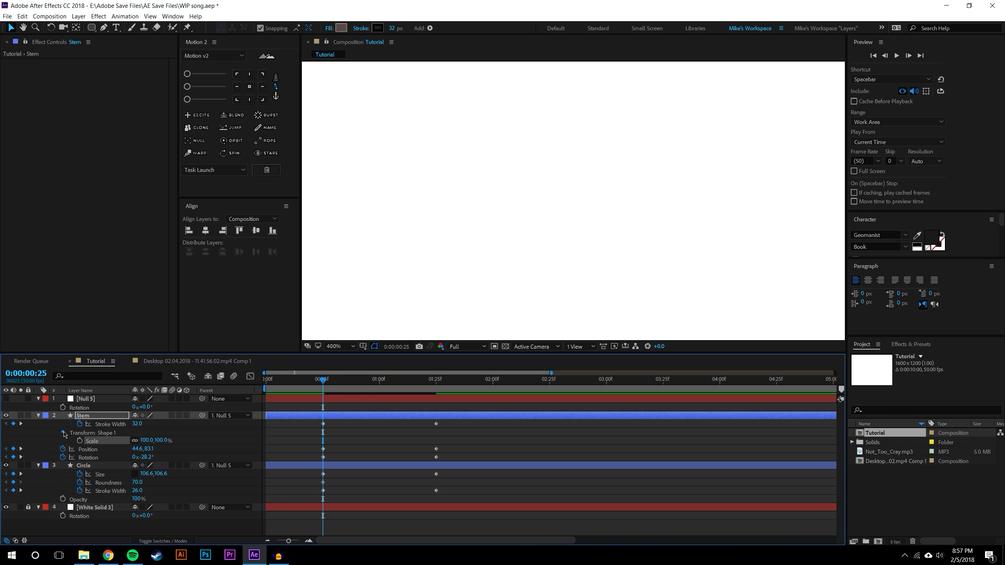
click(63, 433)
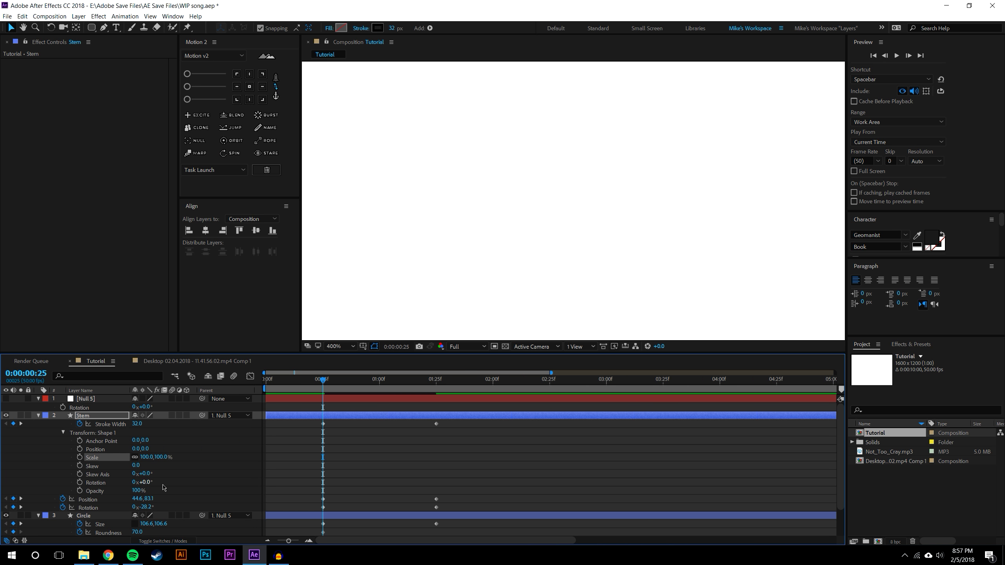
Start a Scale keyframe in the Stem layer's own Transform group at 0:00:00:25
click(38, 416)
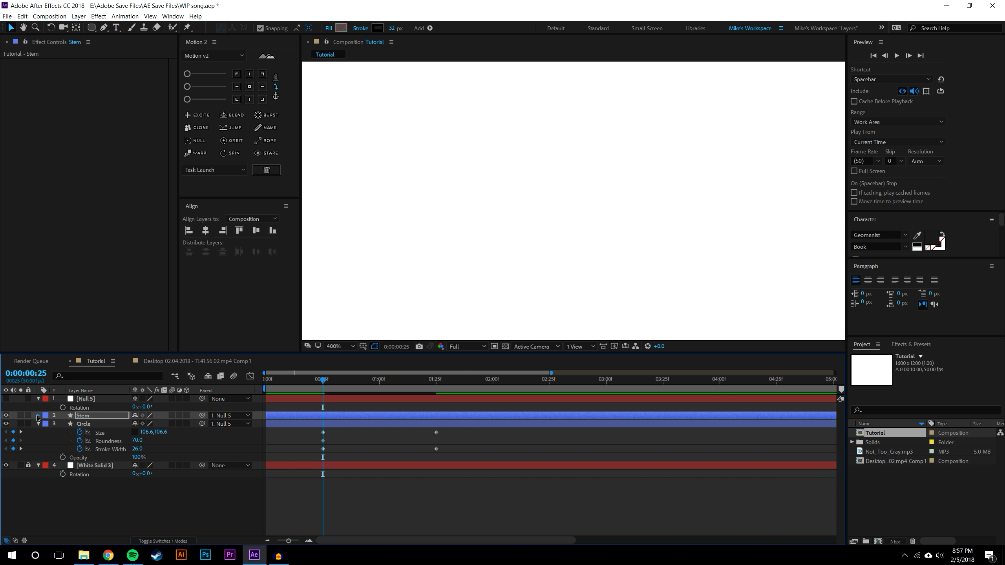
click(39, 415)
click(62, 433)
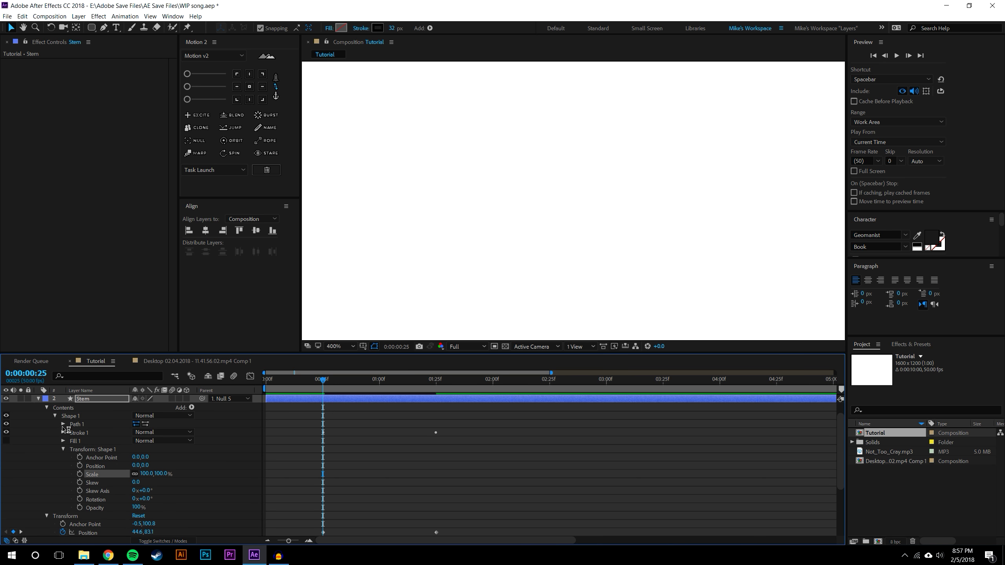
click(63, 450)
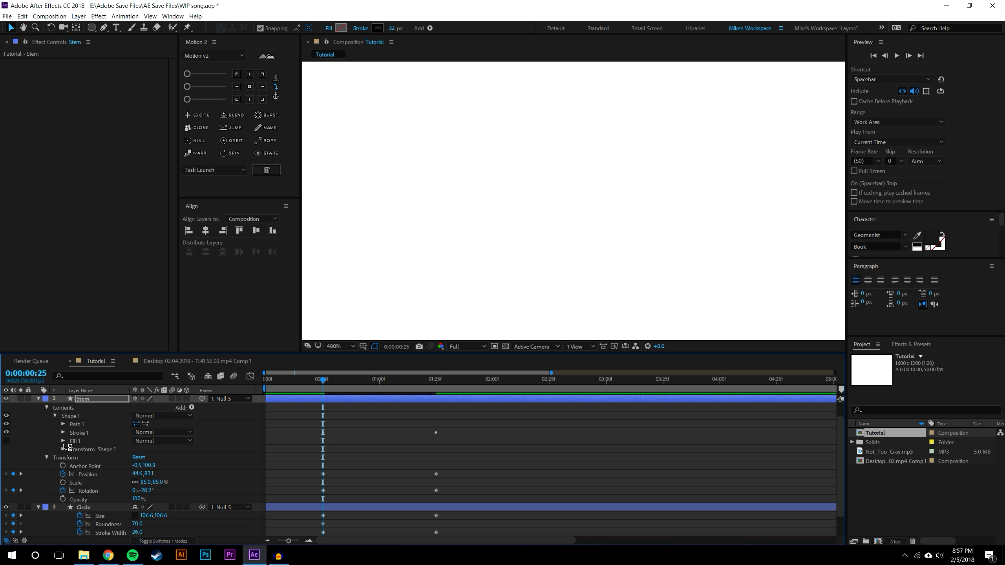
click(63, 482)
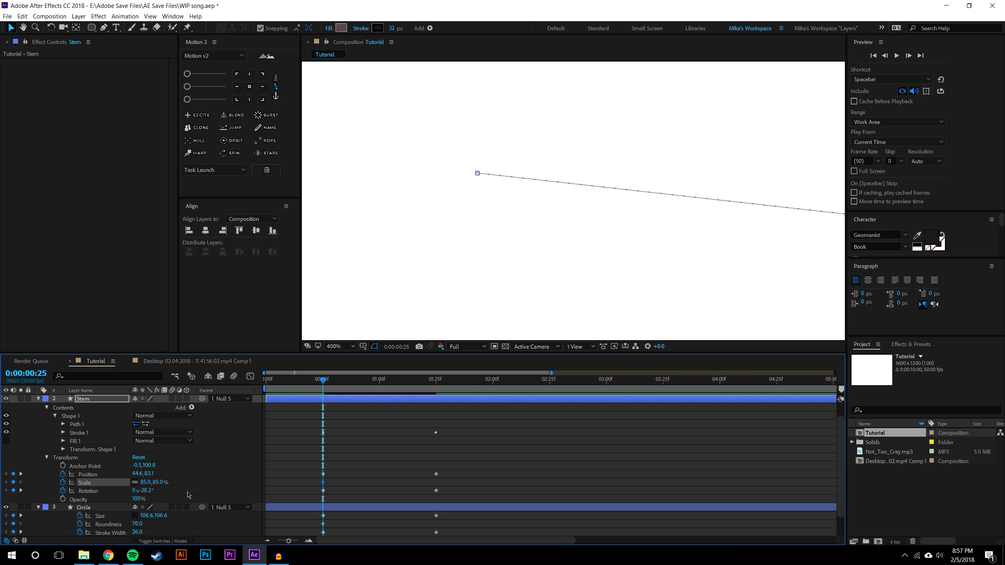
At 0:00:01:25, unlink Stem's Scale and set it to 85, 76%, and shift the stem left to about -722, 0
key(k)
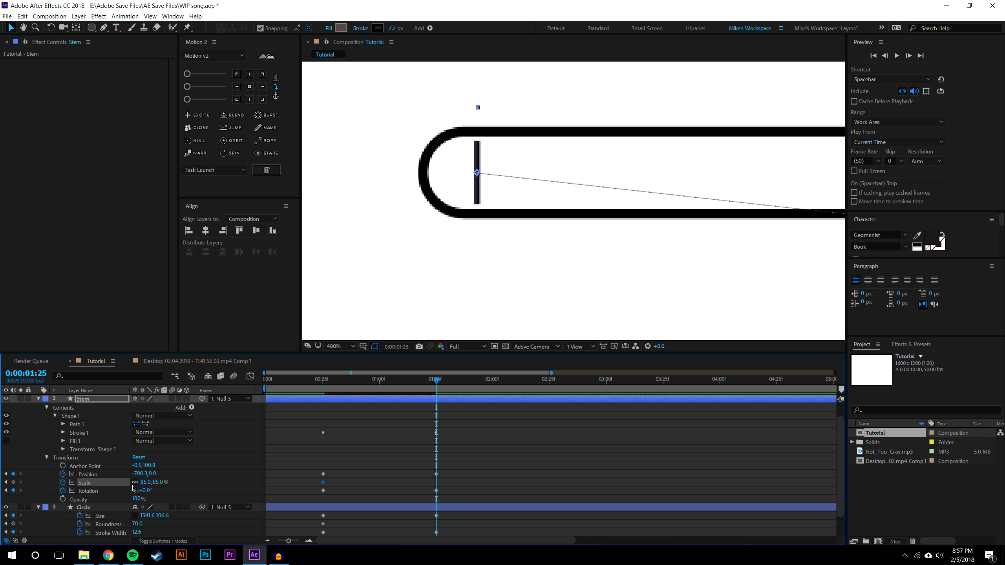
key(F2)
drag(157, 482, 151, 482)
drag(475, 174, 459, 173)
click(534, 436)
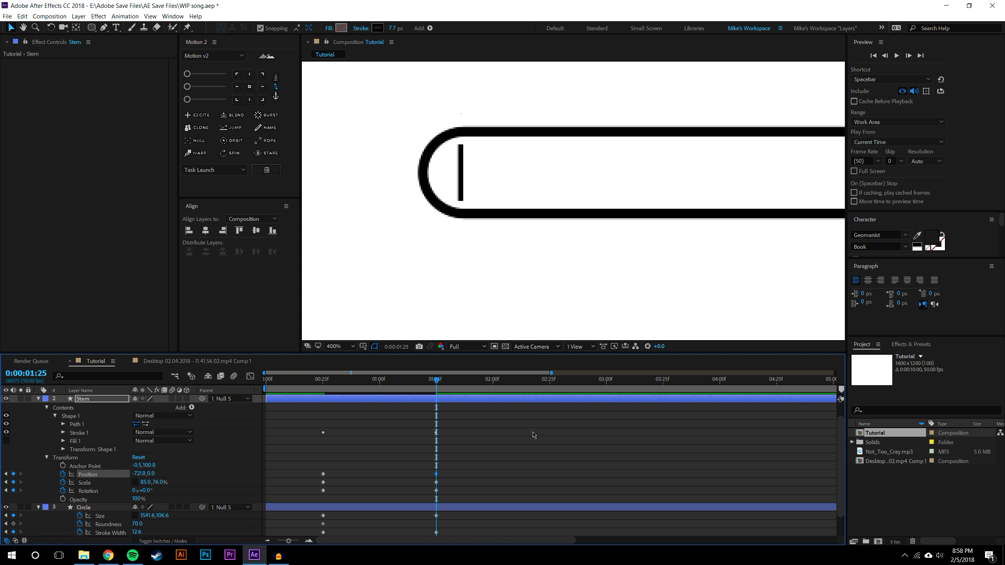
Preview the icon's transformation into the search bar, with the whole composition in view
scroll(533, 208, down, 3)
drag(579, 207, 543, 193)
mouse_move(323, 381)
mouse_down()
mouse_move(315, 381)
mouse_move(344, 381)
mouse_up()
key(space)
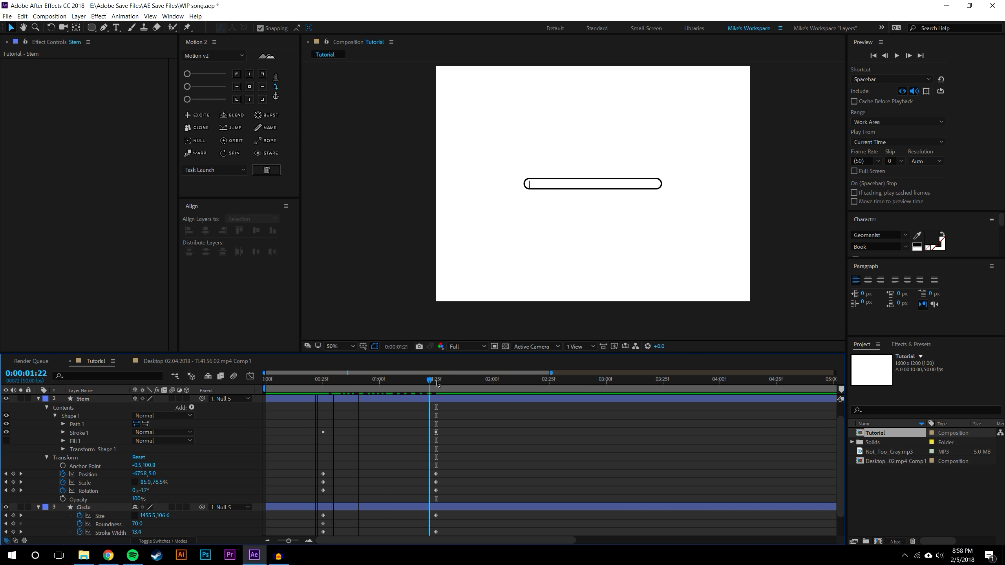
key(space)
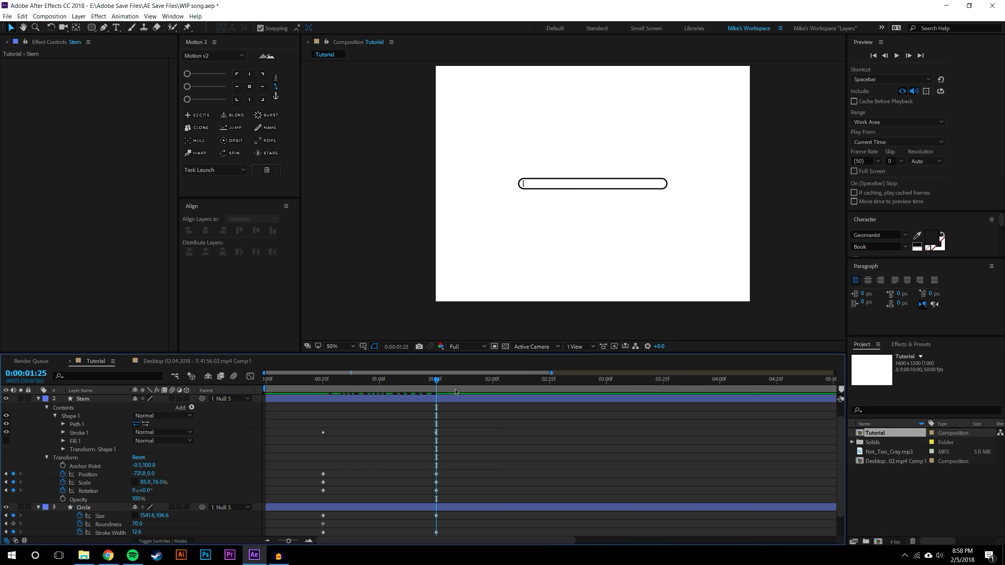
Show only Stem's keyframed properties and set its Rotation to 360° at 0:00:01:25
click(122, 398)
key(u)
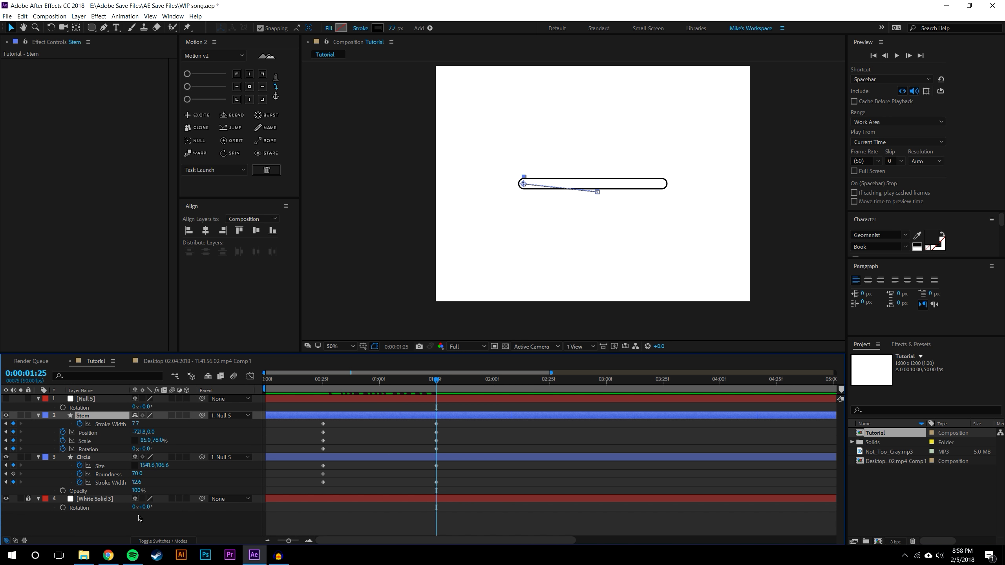
click(129, 529)
click(149, 449)
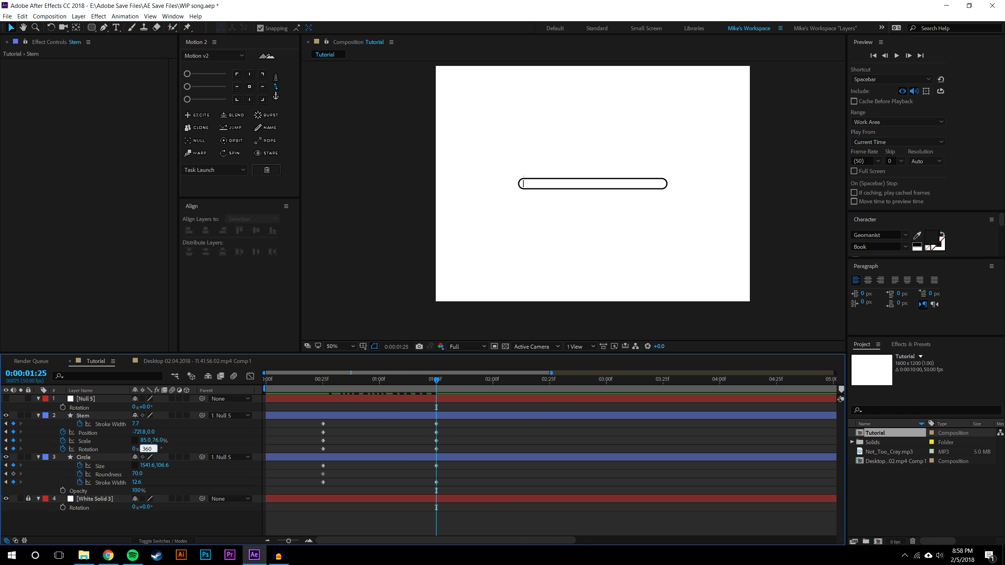
text(360)
key(Return)
Fit the composition in the viewer and play the animation from 0:00:00:23 to check the stem's spin
click(317, 378)
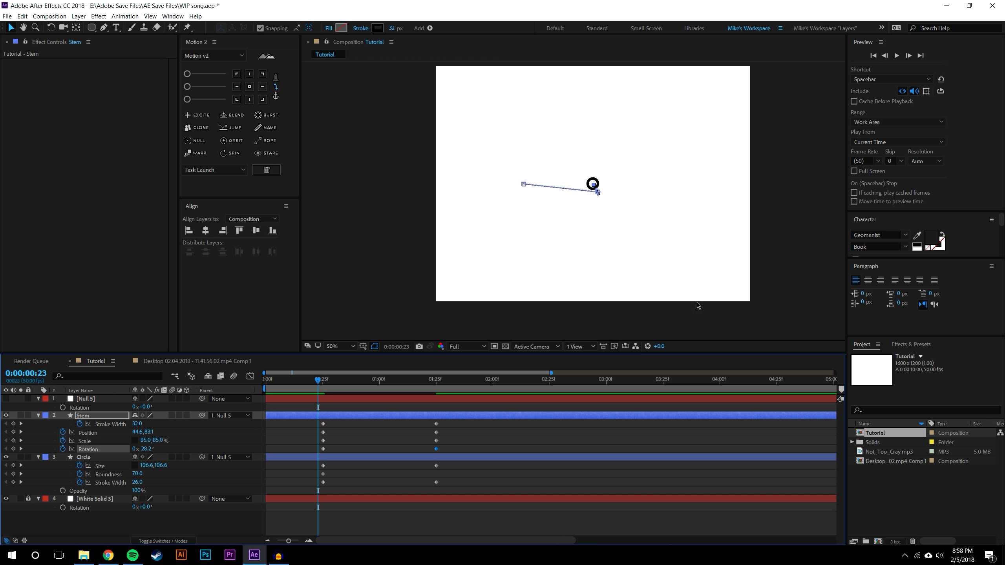
click(340, 346)
click(351, 367)
click(536, 512)
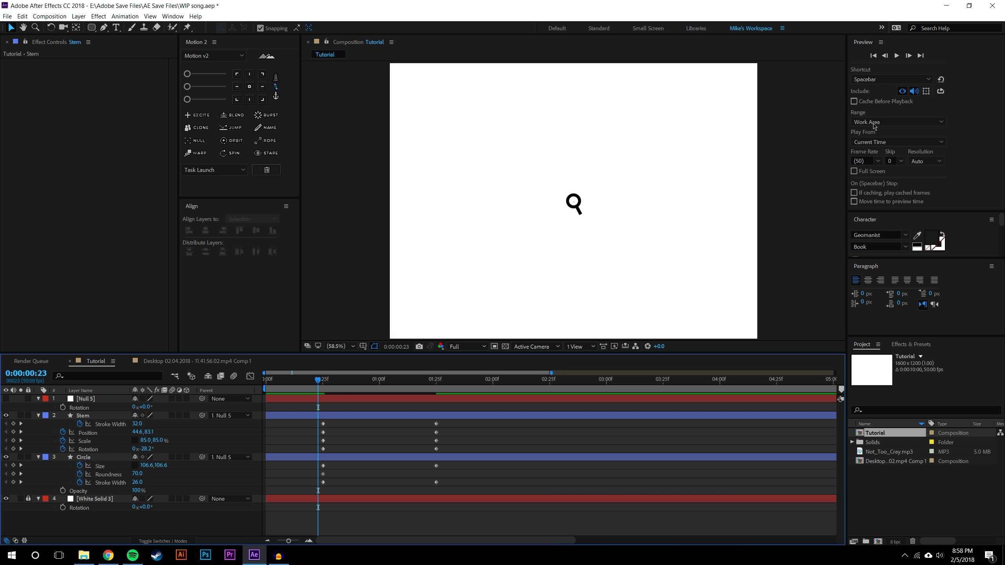
click(898, 57)
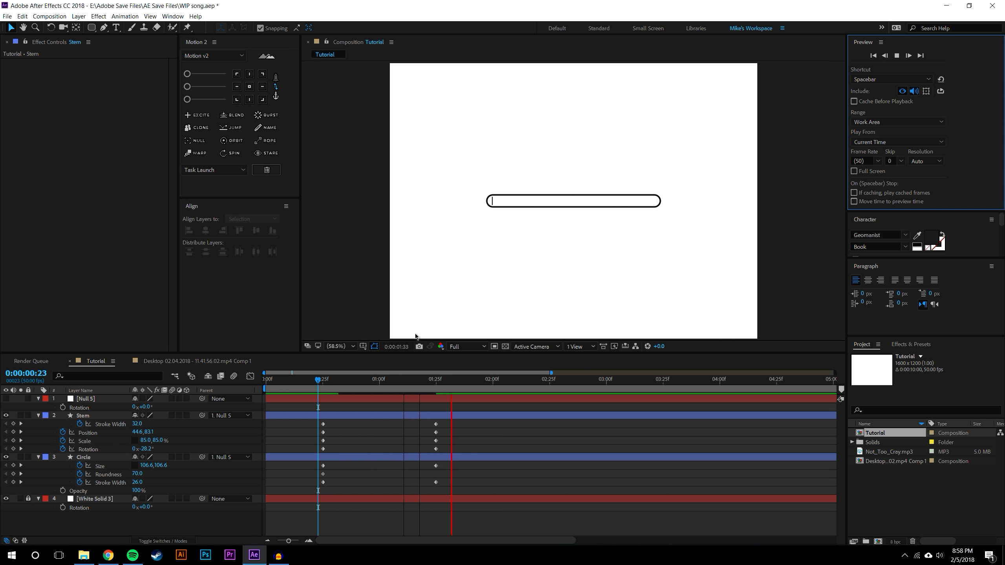
click(316, 421)
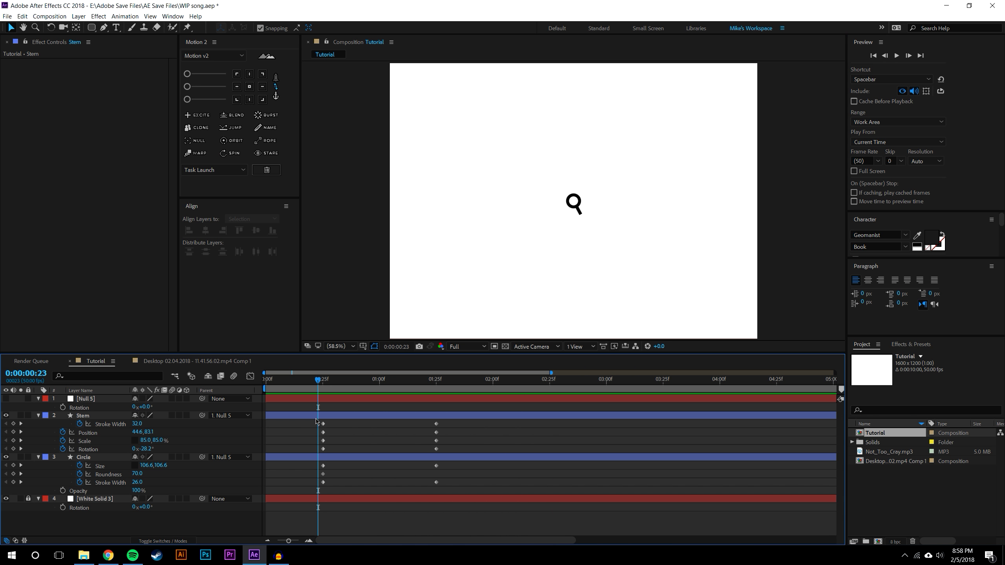
Delete the Circle layer's Roundness keyframe
drag(311, 426, 441, 484)
click(322, 489)
click(323, 475)
key(Delete)
Select all Stem and Circle keyframes and ease them with Motion 2, raising the middle slider partway and the lowest to its maximum
click(329, 434)
drag(338, 442, 441, 485)
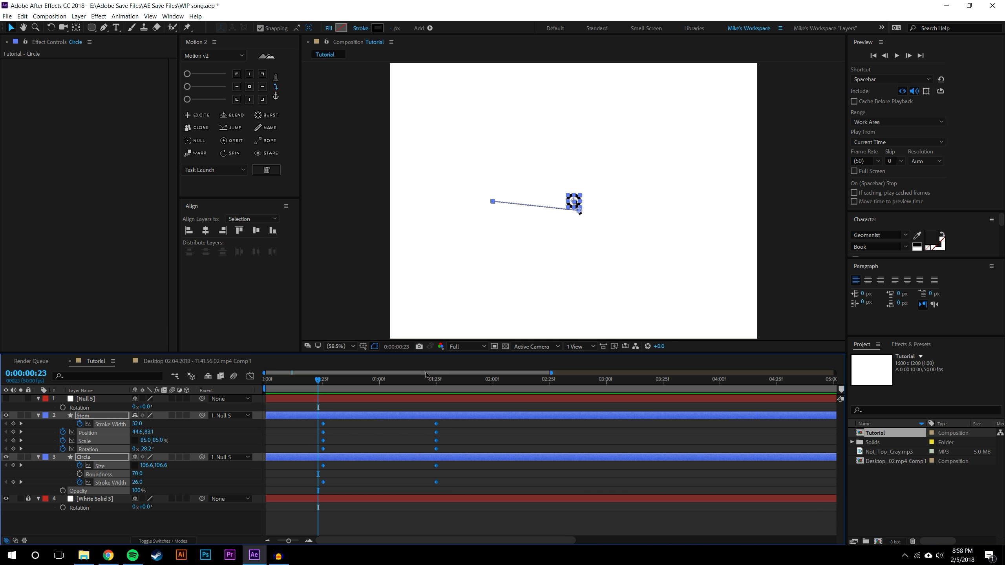
click(204, 88)
drag(187, 99, 266, 101)
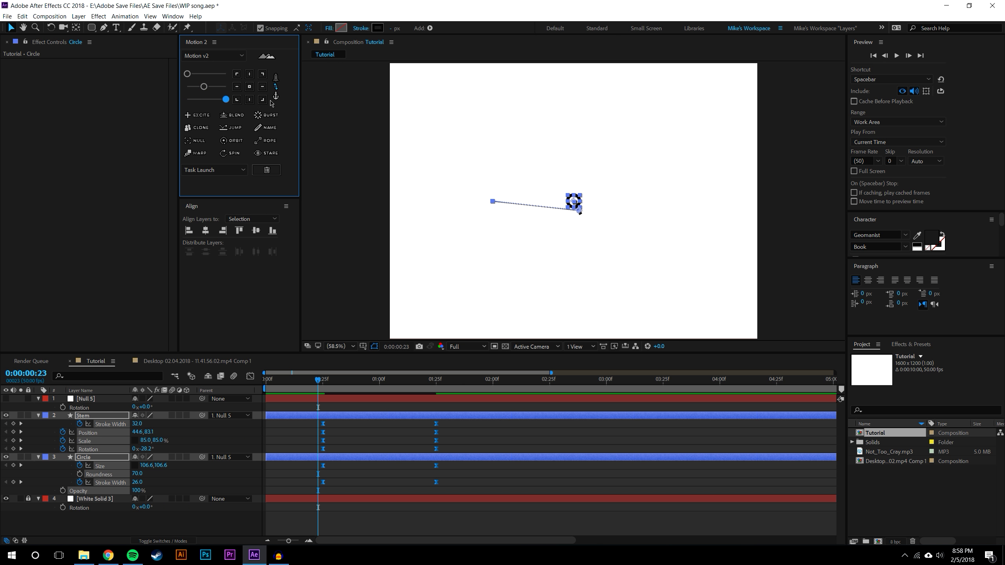
Examine the speed graphs of Stem's Stroke Width, Position, Scale and Rotation and of Circle's Size and Roundness, closing the graph view when done
click(443, 528)
click(324, 426)
click(250, 376)
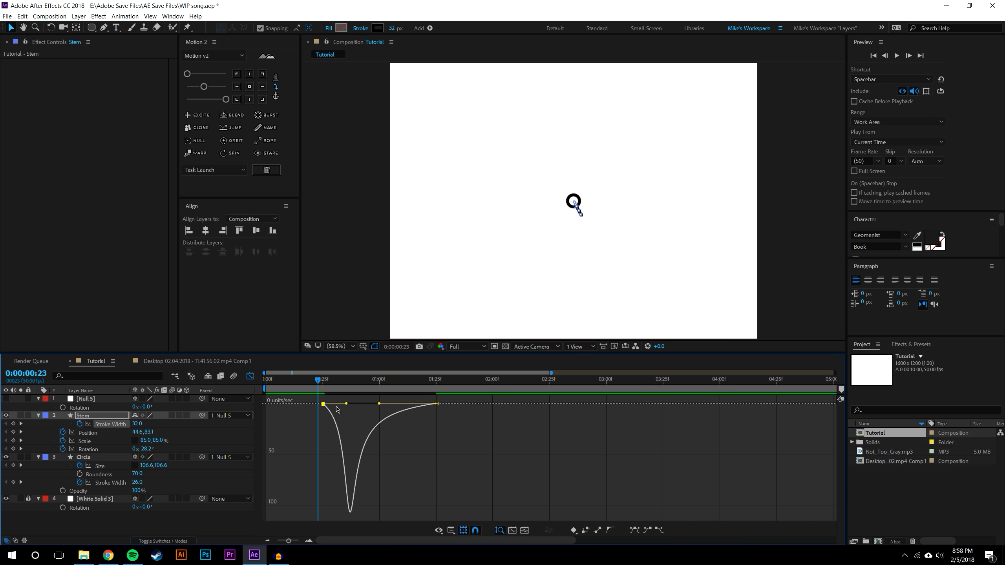
click(95, 433)
click(93, 441)
click(91, 450)
click(98, 466)
shift+click(97, 474)
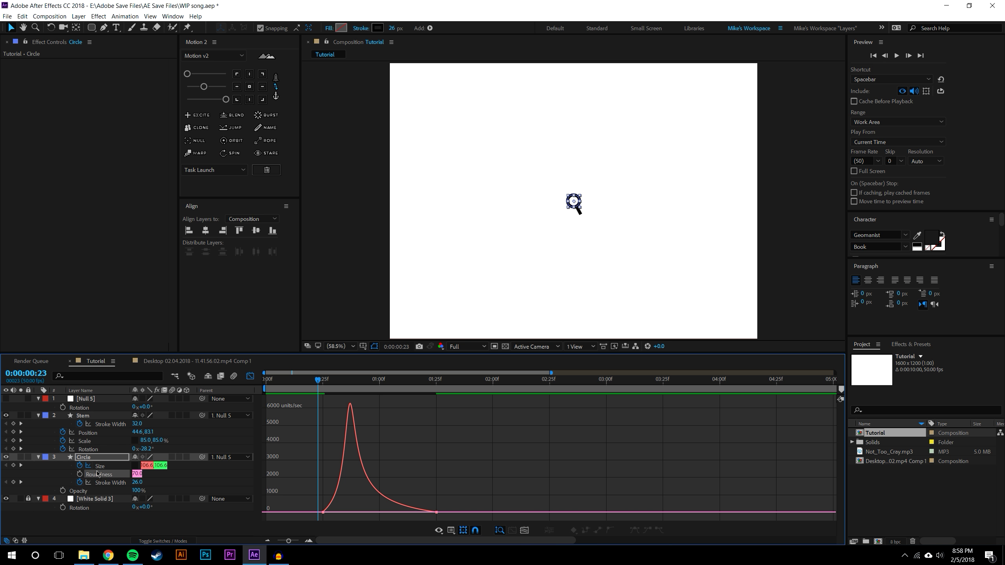
click(99, 466)
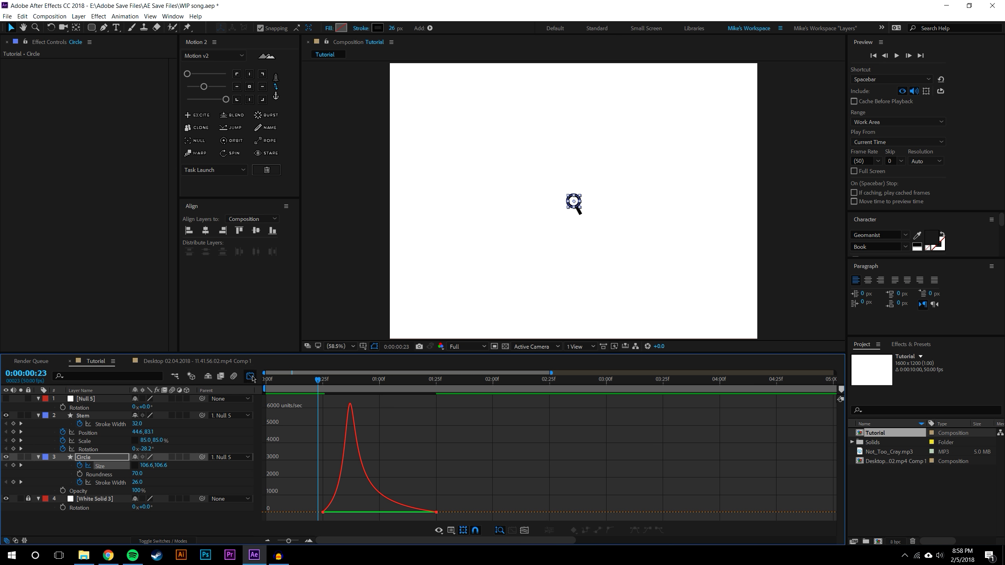
click(250, 376)
Play the eased animation from 0:00:00:23 and move the current time to 0:00:01:48
click(794, 231)
click(897, 55)
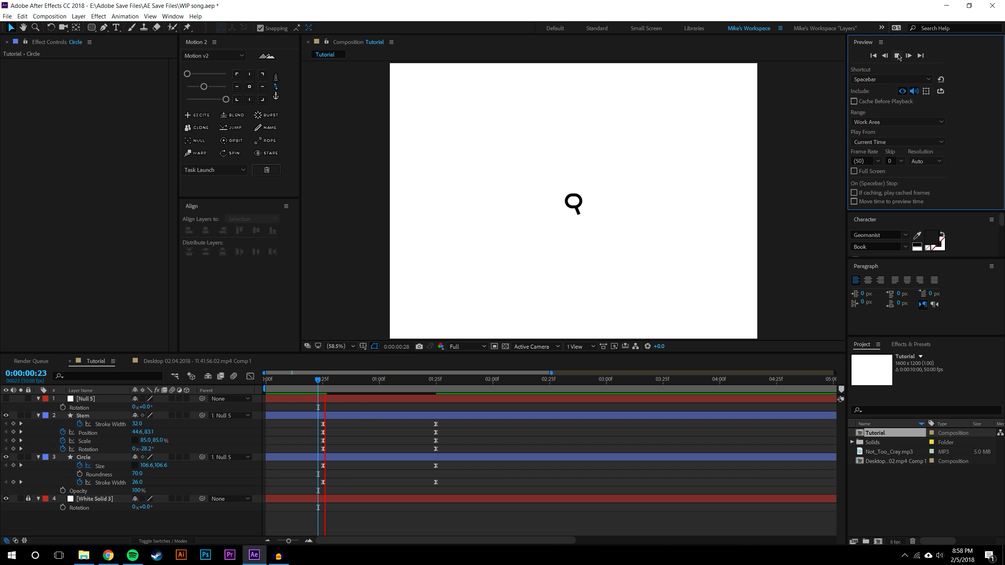
drag(315, 385, 490, 361)
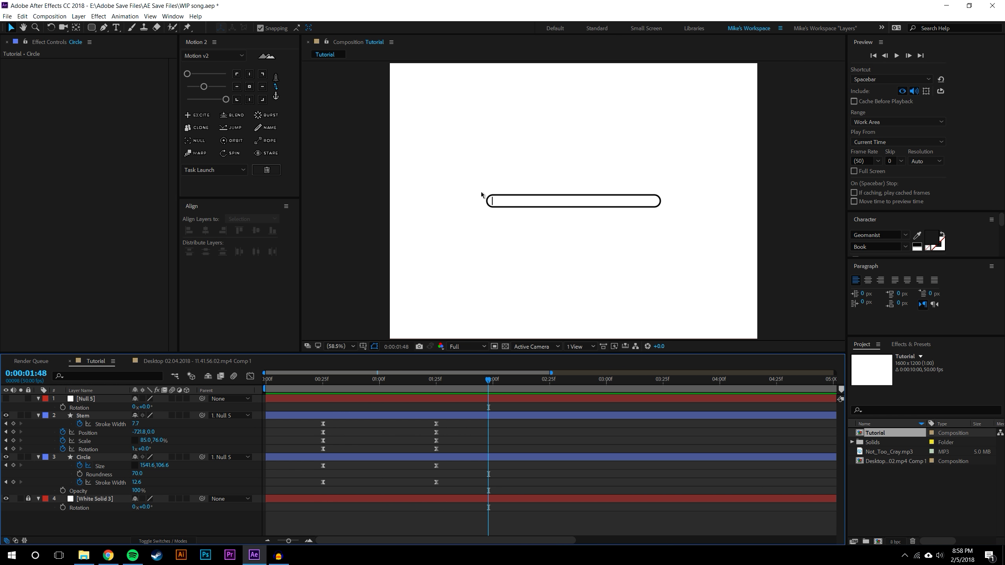
Place the Desktop mp4 Comp 1 composition above the search bar as a typing reference and scrub through it, stopping at 0:00:01:43
click(917, 500)
click(897, 460)
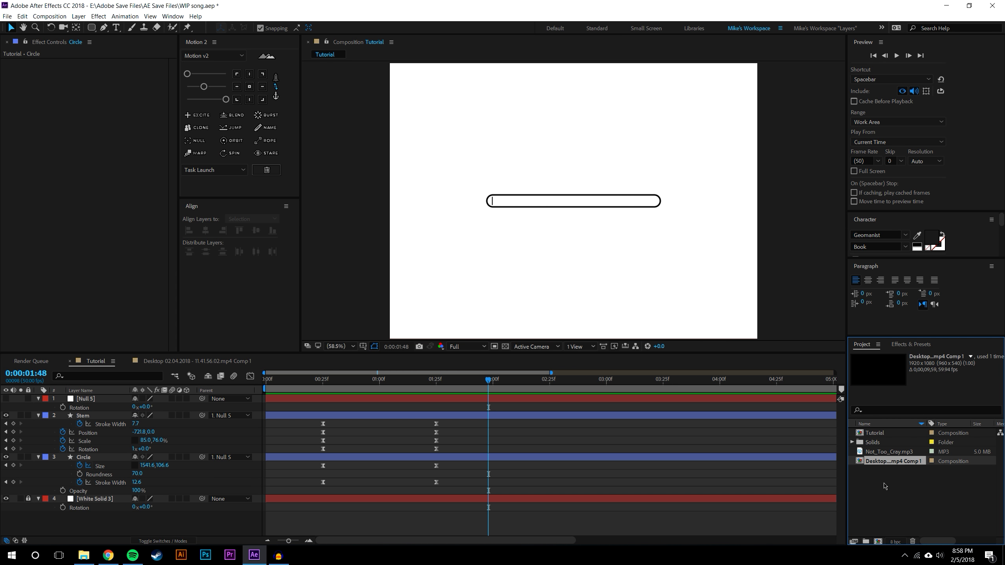
drag(892, 464, 580, 122)
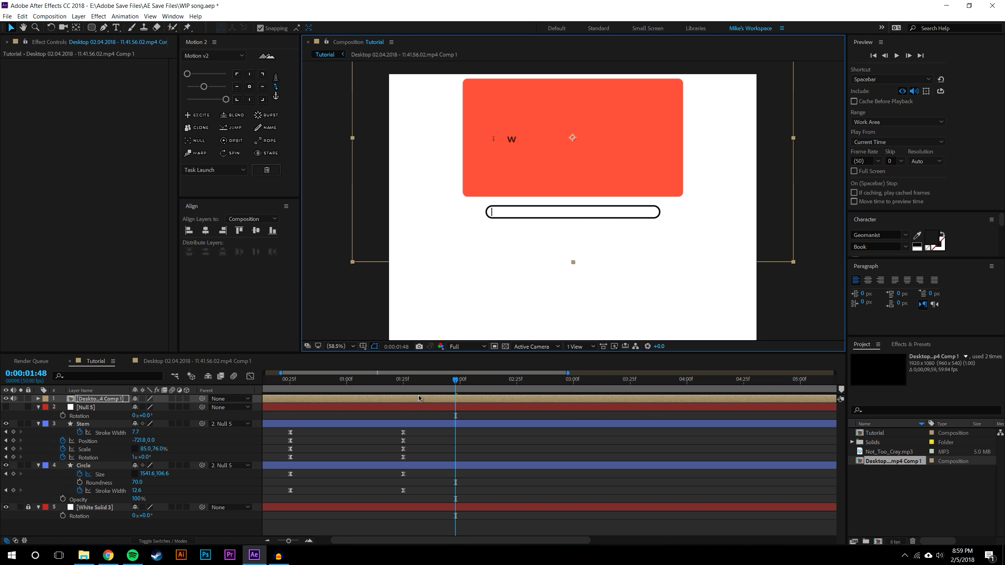
drag(408, 379, 642, 368)
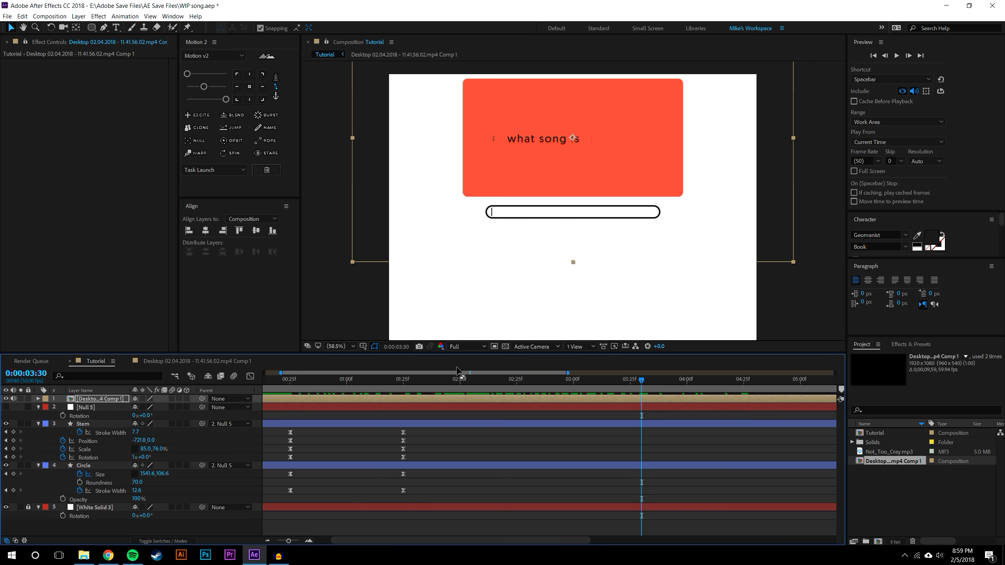
drag(408, 380, 449, 378)
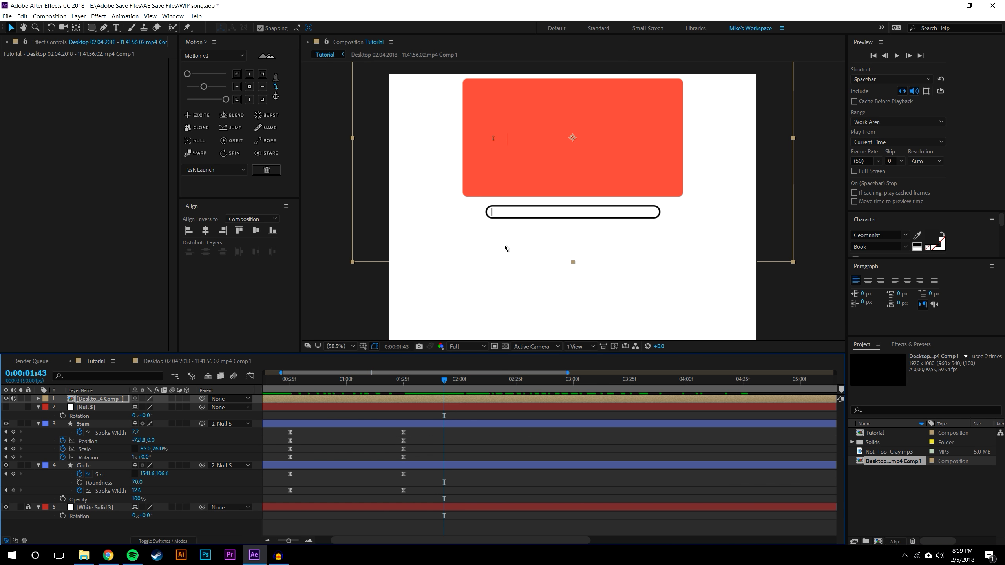
Add a text layer reading "what song is playing?" inside the search bar, starting at the text cursor
key(/)
click(116, 28)
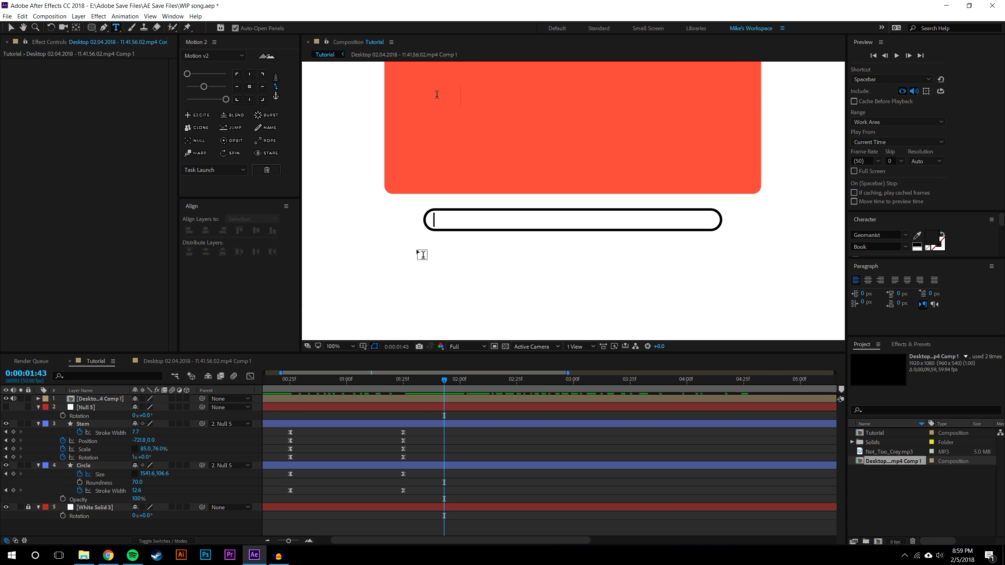
click(438, 222)
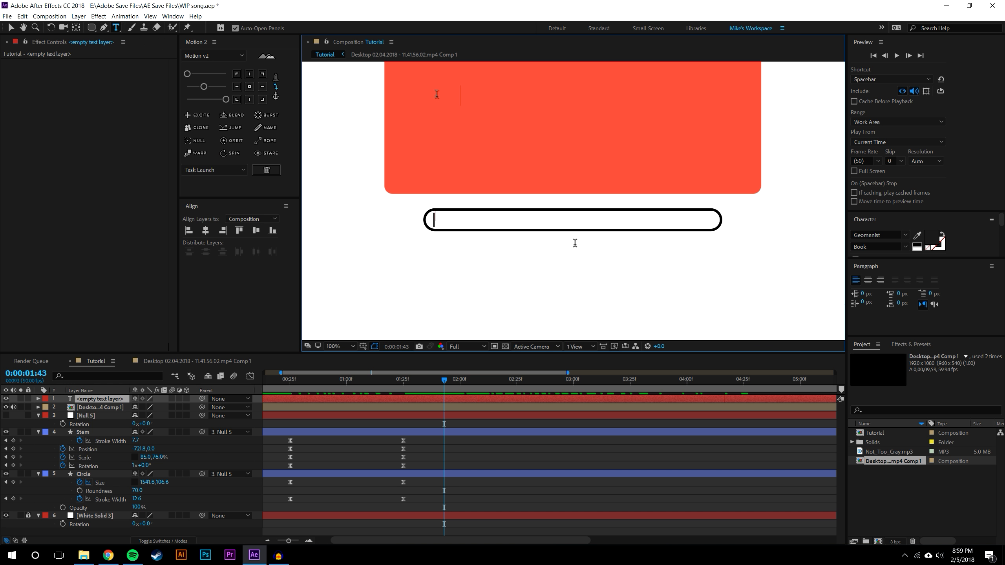
text(what song)
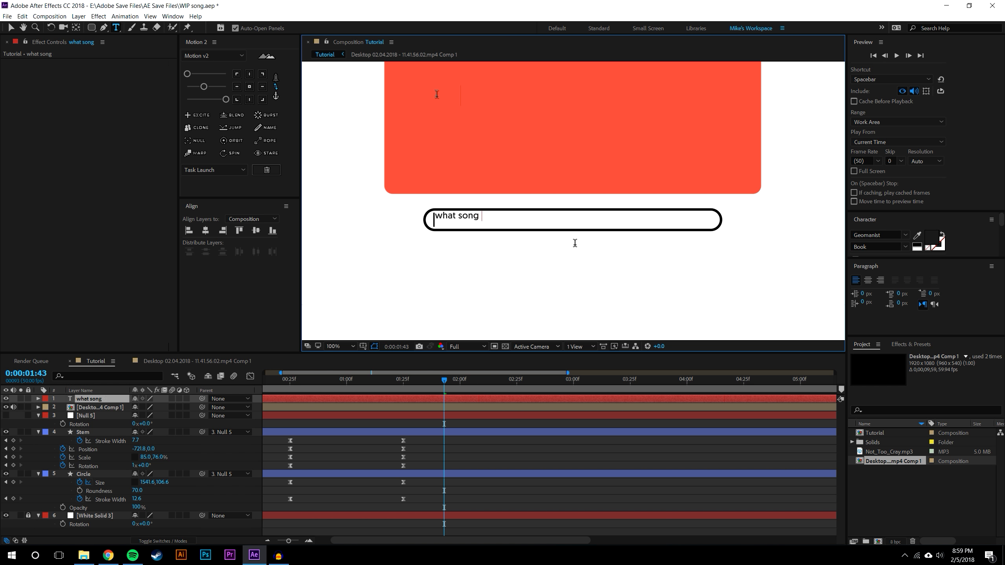
text( is playing?)
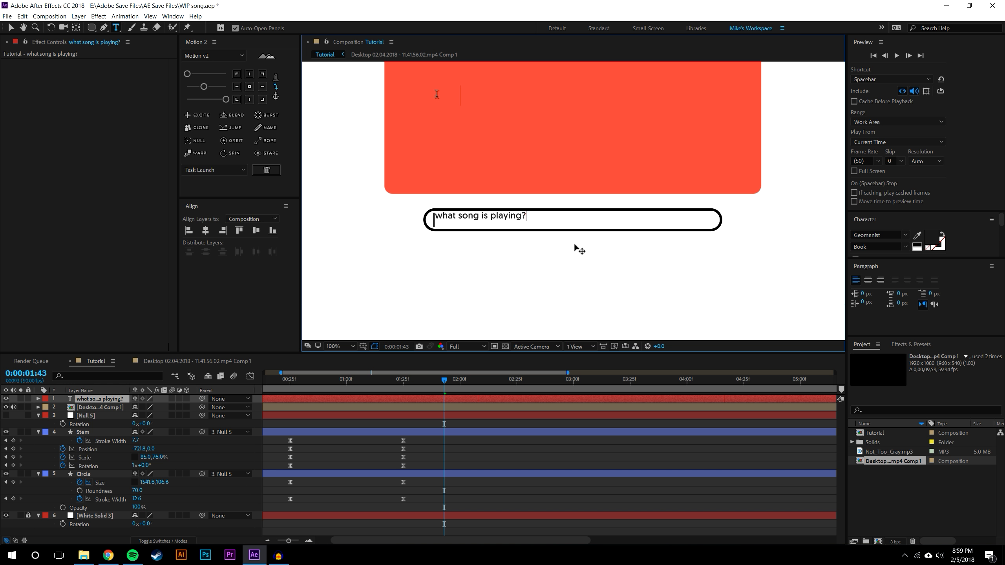
click(11, 28)
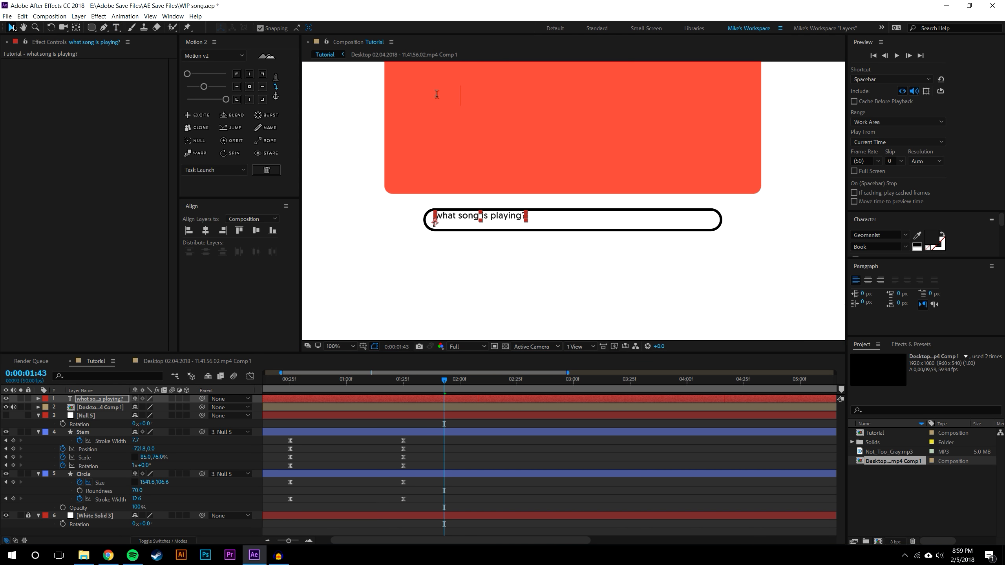
click(525, 505)
Select the text layer and enlarge the Character panel to expose all of its settings
click(479, 217)
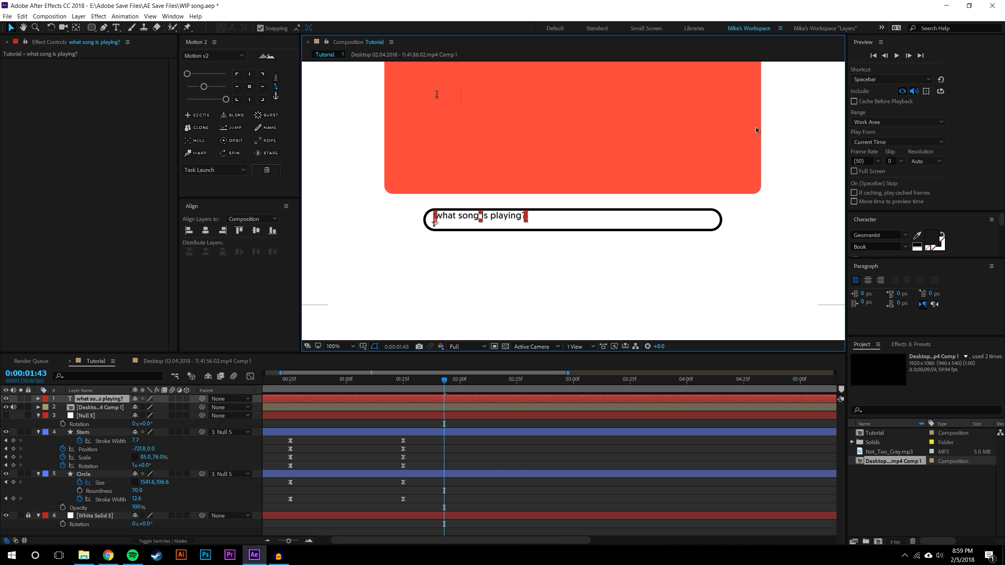
drag(904, 211, 904, 68)
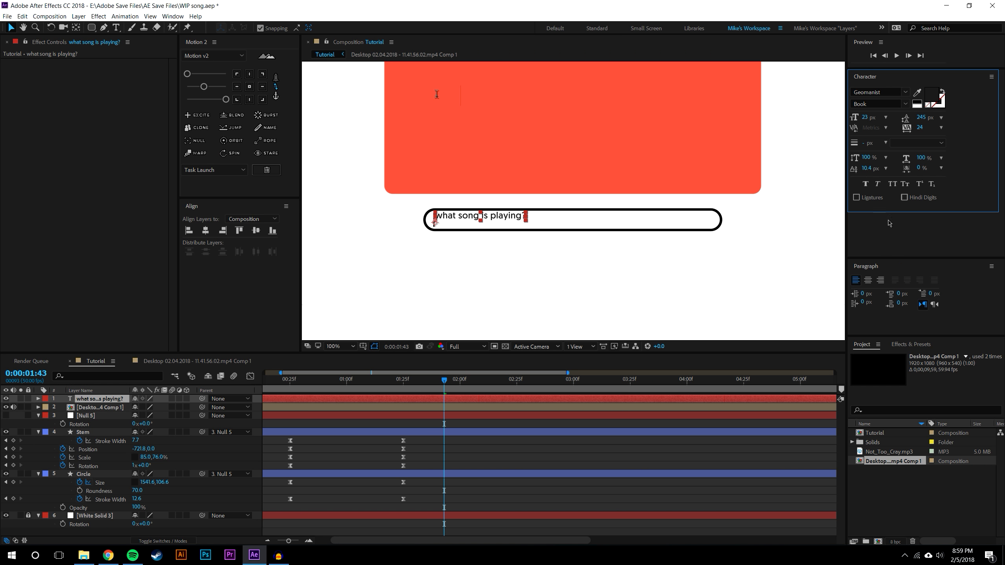
drag(865, 257, 864, 219)
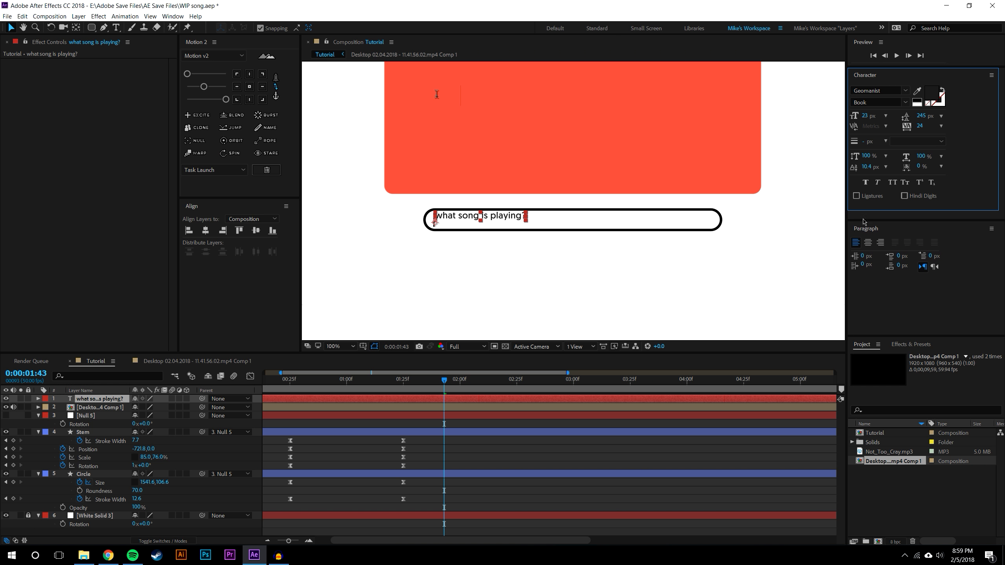
Set the text's anchor point to its middle-left with Motion 2 and position the text just after the cursor in the search bar
click(237, 87)
scroll(395, 225, up, 1)
drag(337, 231, 510, 246)
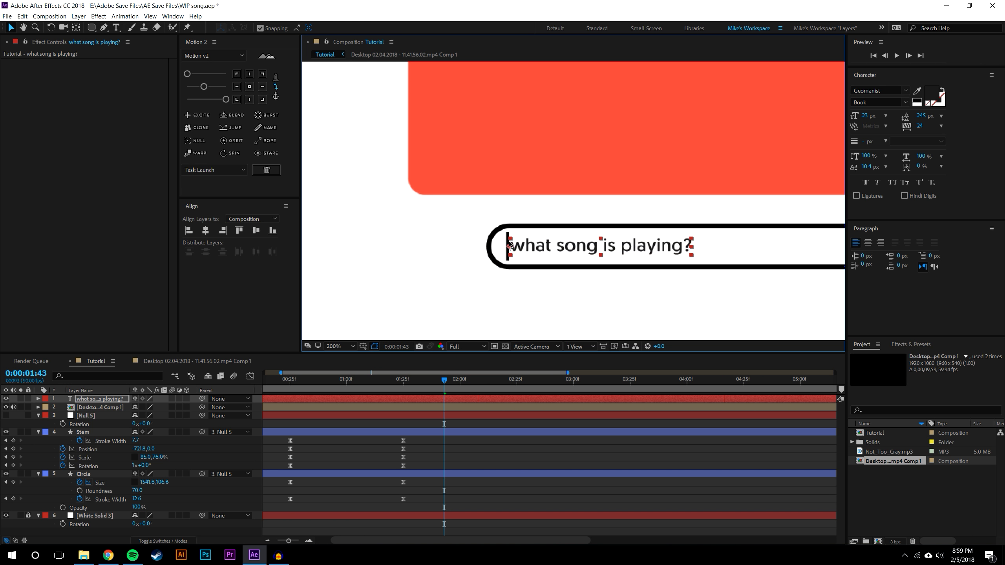
Set the text's font size to 29.4 px, reset its anchor to middle-left and nudge it vertically centred beside the cursor
double_click(536, 246)
drag(864, 116, 870, 121)
click(11, 28)
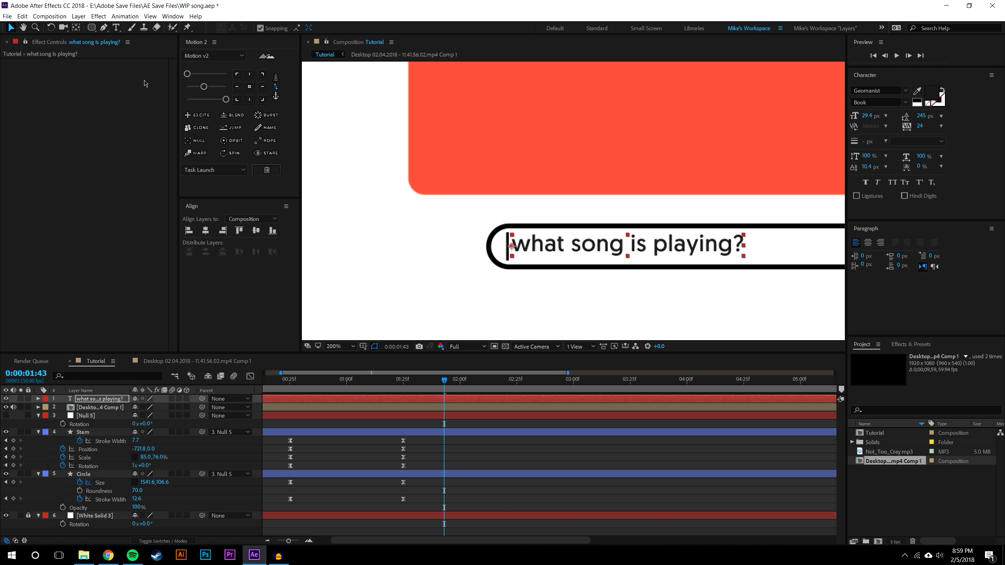
click(240, 88)
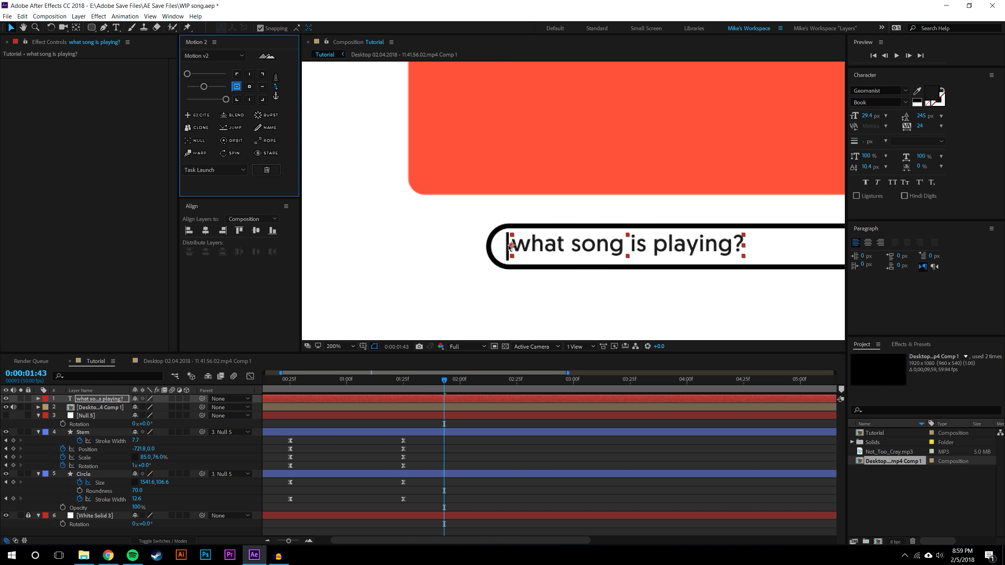
drag(510, 246, 509, 246)
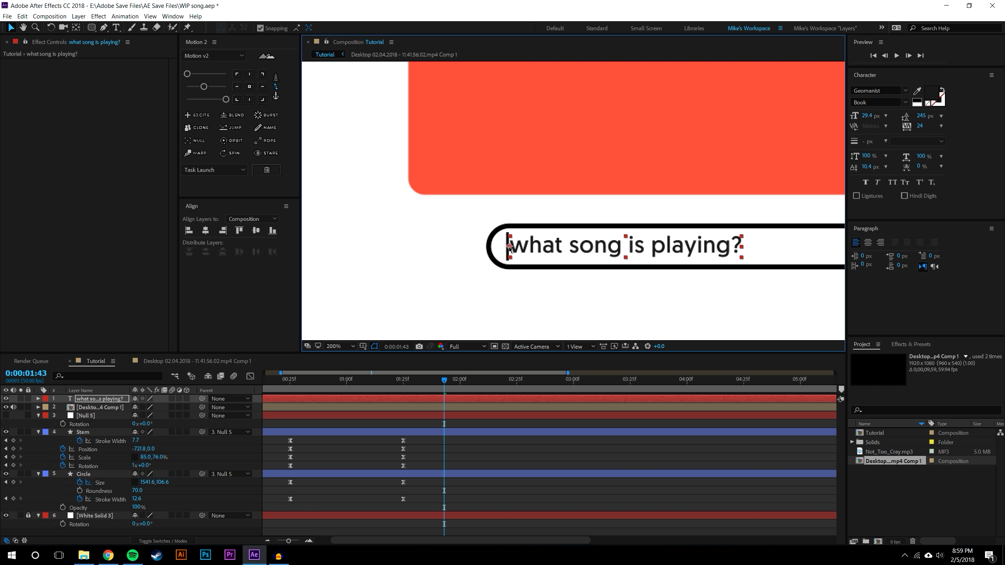
click(550, 447)
Find the Typewriter animation preset and apply it to the "what song is playing?" layer at 0:00:01:43
scroll(572, 255, down, 2)
scroll(602, 250, up, 1)
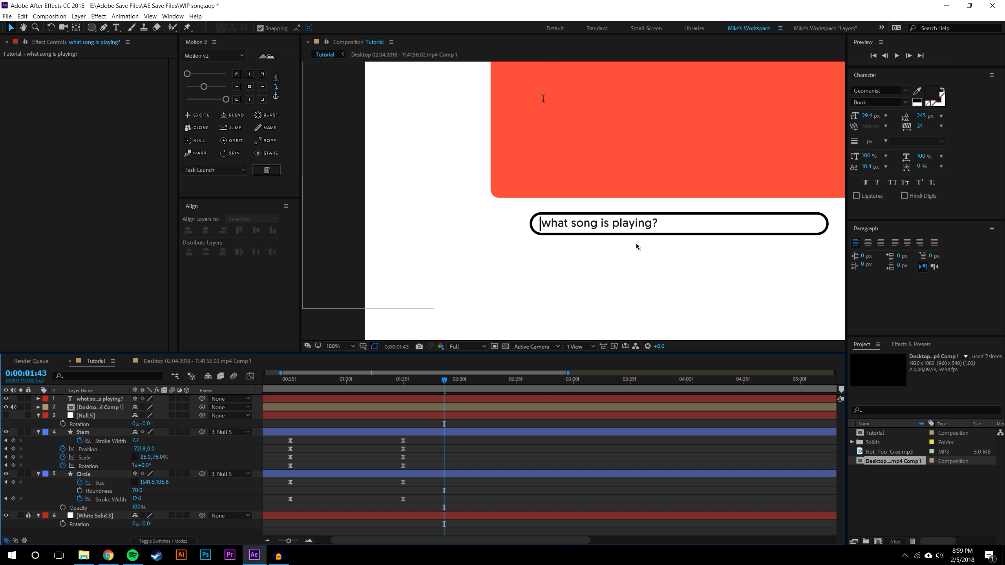
drag(634, 265, 599, 243)
drag(522, 244, 504, 297)
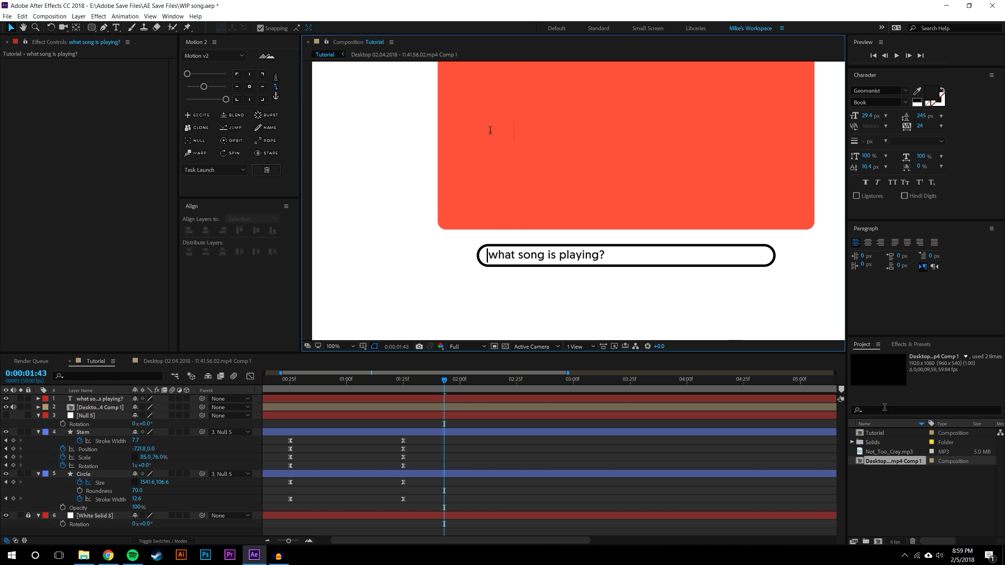
click(903, 344)
click(871, 356)
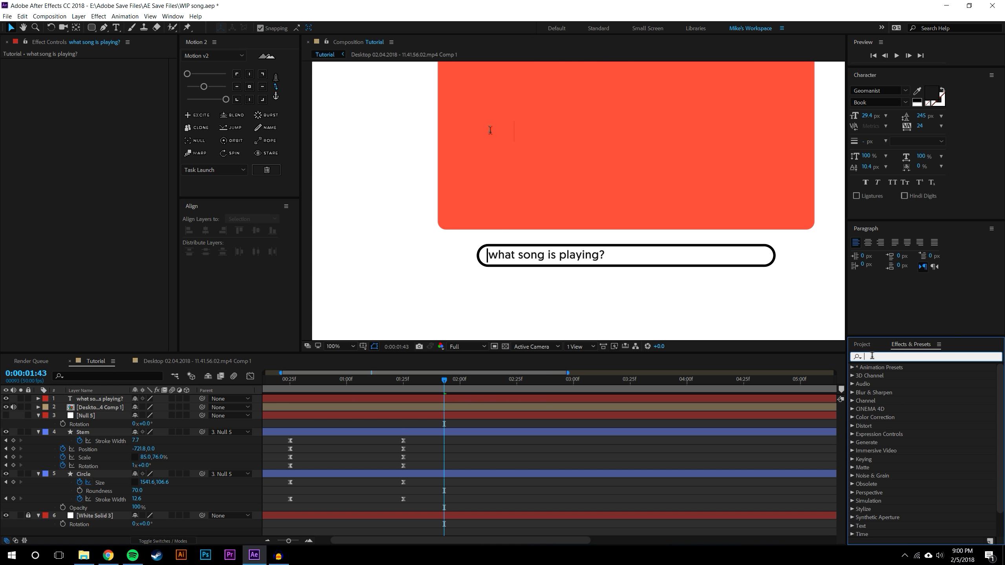
text(typ)
drag(911, 417, 79, 401)
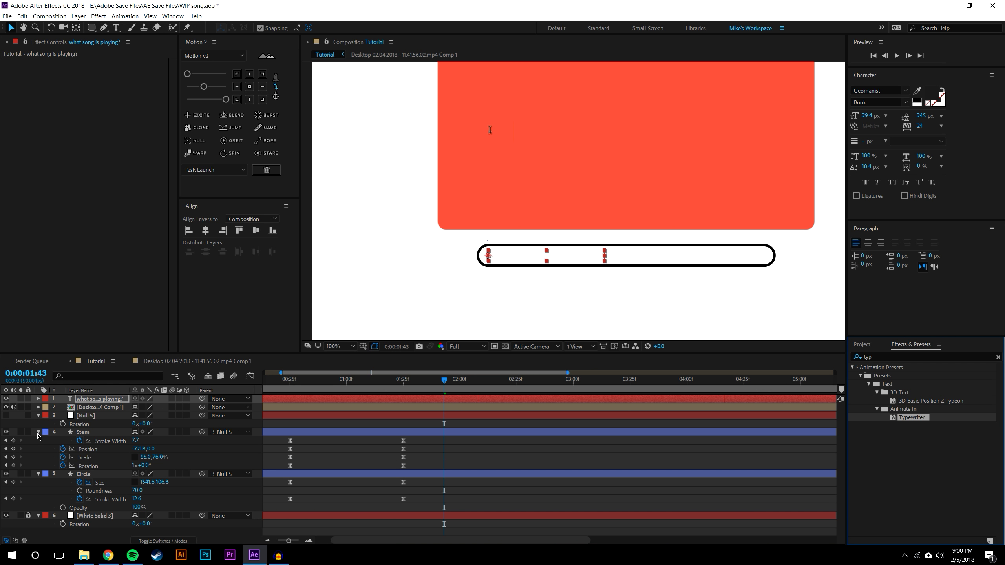
Collapse the Stem and Null 5 layers, reveal the text layer's keyframes and scrub to 0:00:02:28 to compare its typing with the reference
click(38, 431)
click(38, 416)
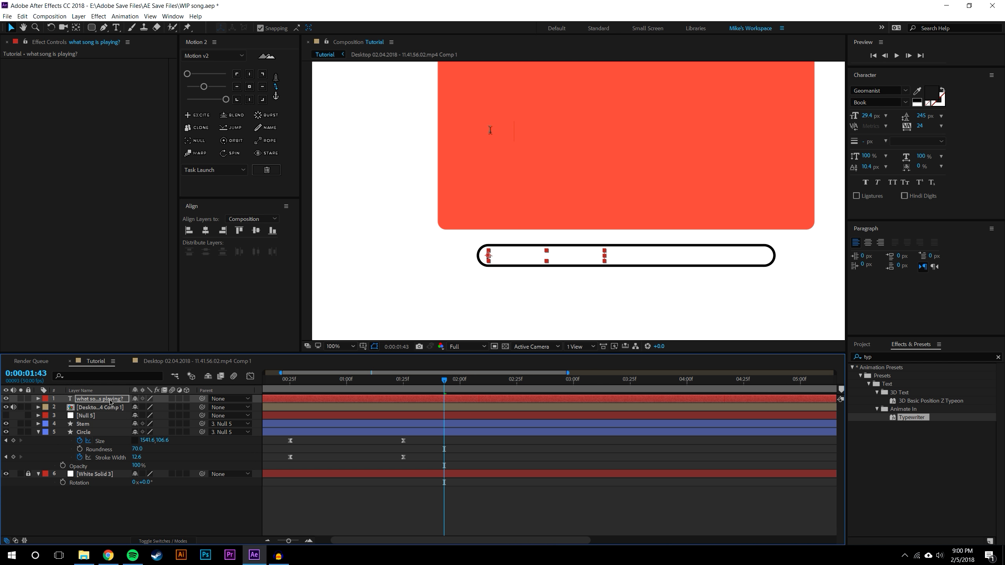
key(u)
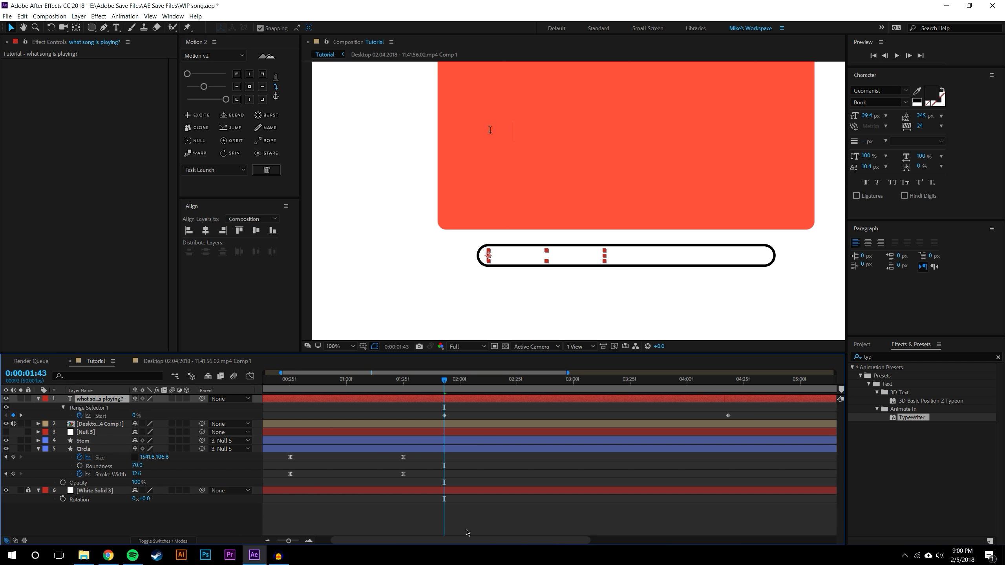
click(467, 530)
drag(451, 381, 523, 396)
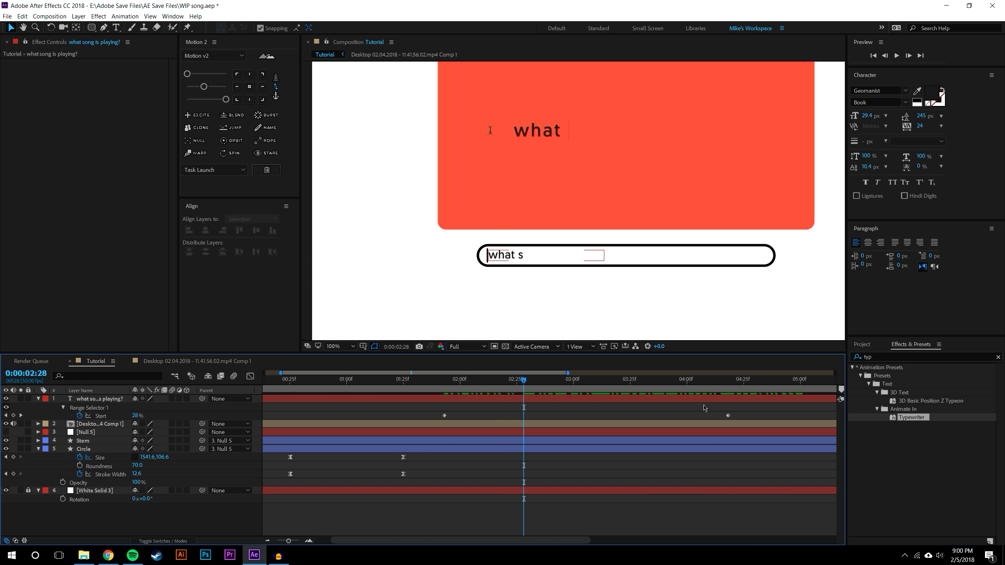
Remove the preset's ending Start keyframe from the text's Range Selector and place the 0% Start keyframe at 0:00:01:45
click(728, 415)
key(Delete)
click(735, 414)
drag(442, 379, 448, 420)
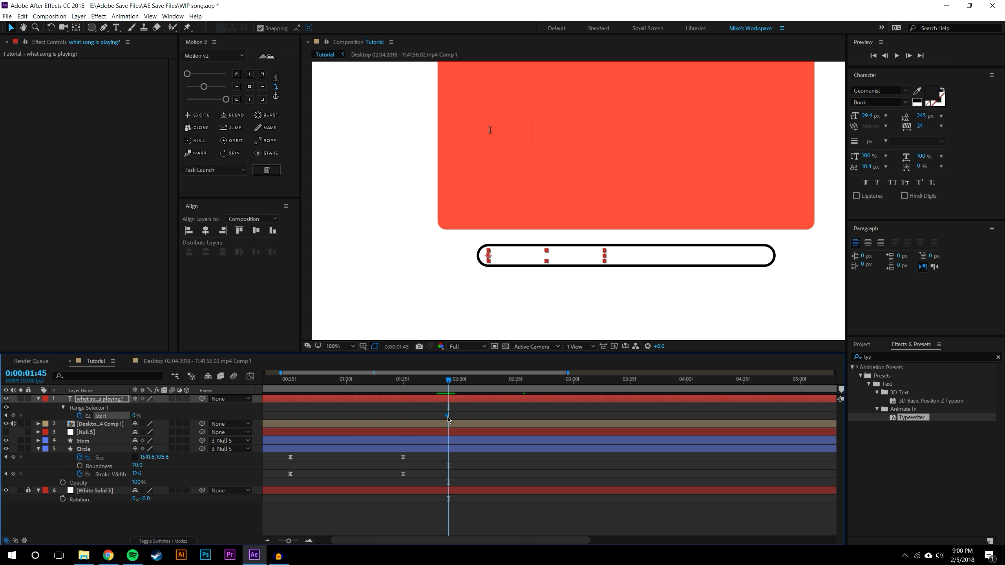
Enlarge the viewer area and set the text's Range Selector Start to 5% at 0:00:01:46 to reveal the "w"
click(450, 382)
key(period)
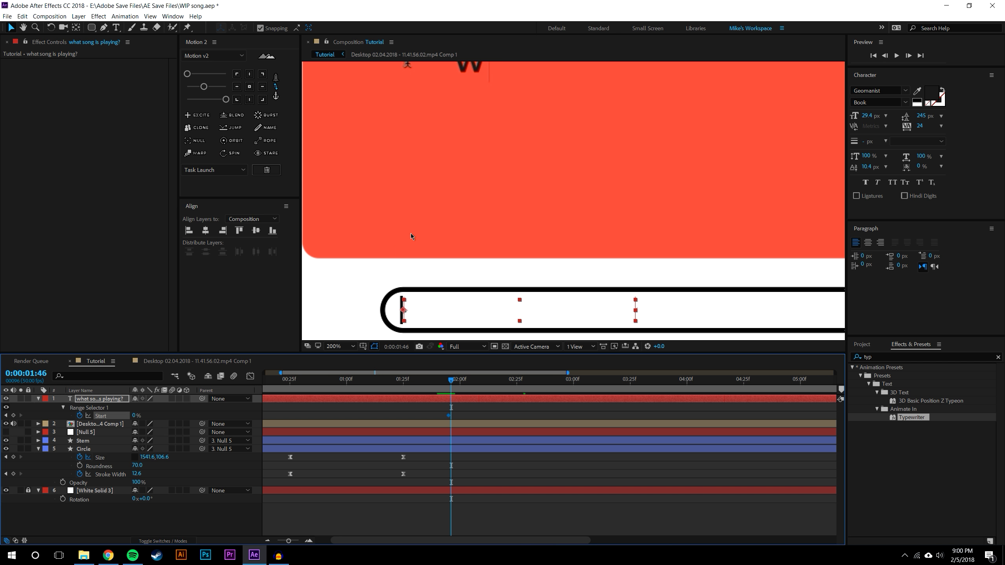
drag(410, 234, 438, 261)
drag(445, 355, 432, 430)
drag(135, 485, 153, 479)
Keyframe the text's Start to hold 5% at 0:00:02:00 and set it to 17% at 0:00:02:09, revealing "what"
mouse_move(451, 447)
mouse_down()
mouse_move(468, 447)
mouse_move(459, 447)
mouse_up()
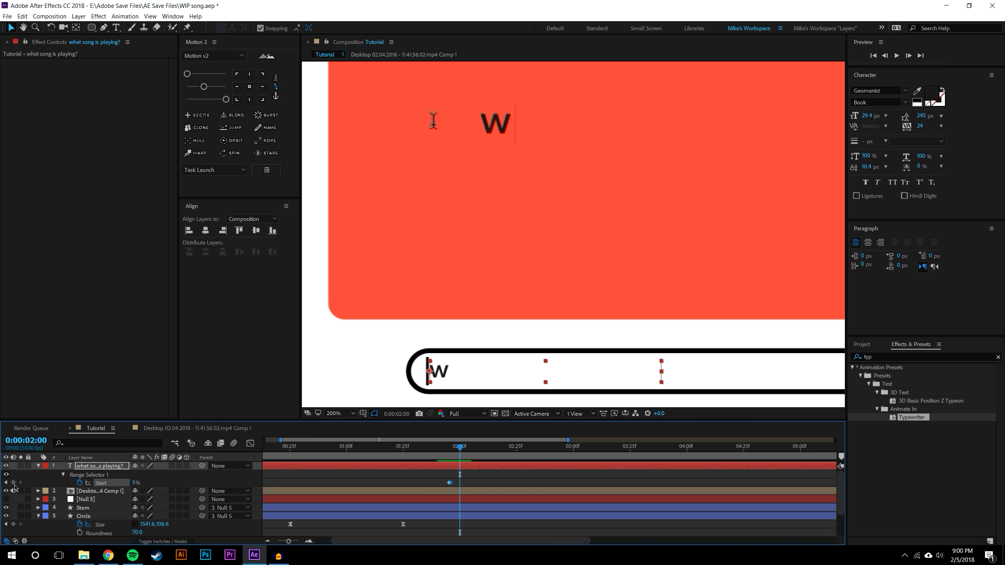
drag(460, 450, 481, 449)
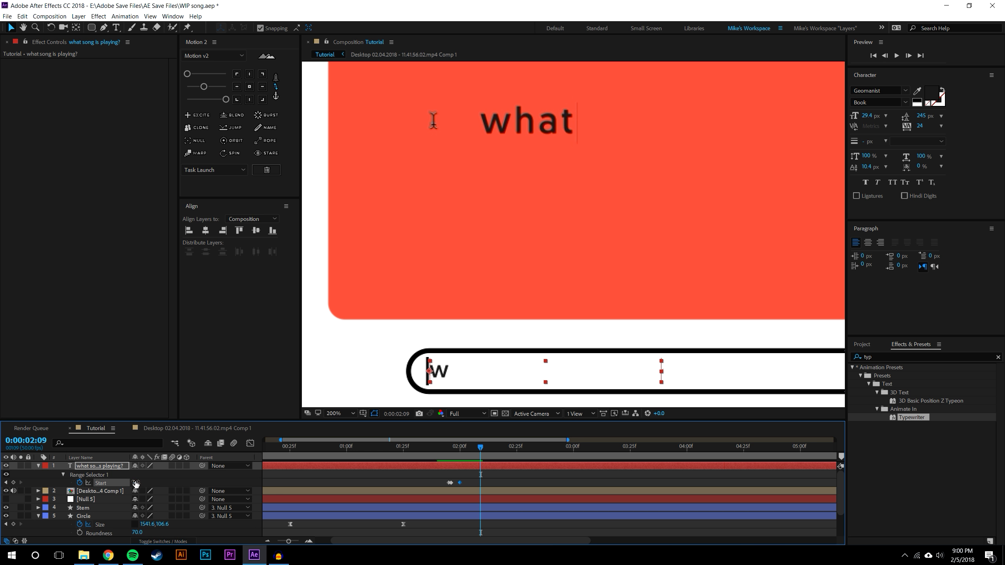
drag(136, 483, 147, 481)
Keyframe the text's Start to hold 17% at 0:00:02:11 and set it to 24% at 0:00:02:13
drag(482, 451, 484, 451)
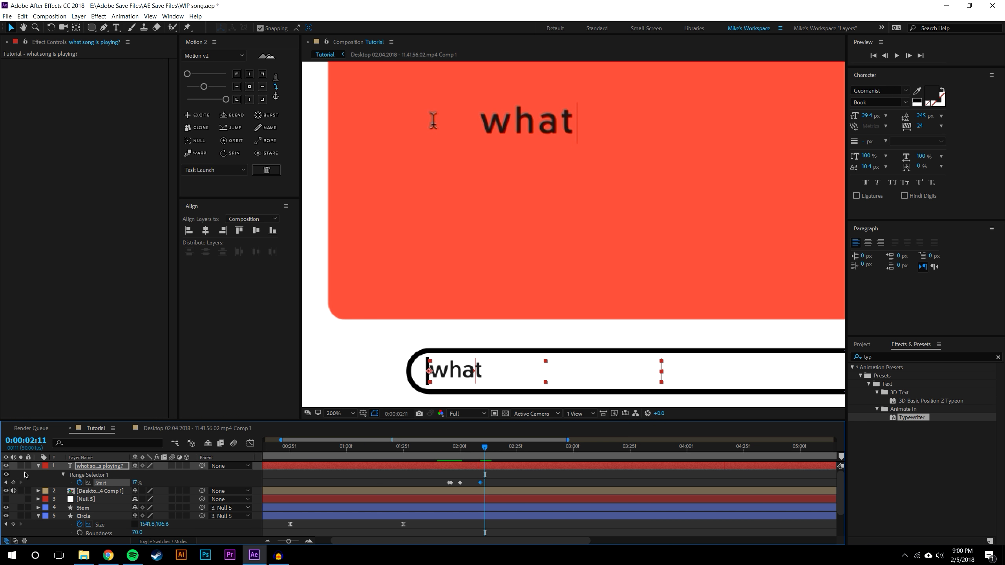
drag(489, 451, 494, 451)
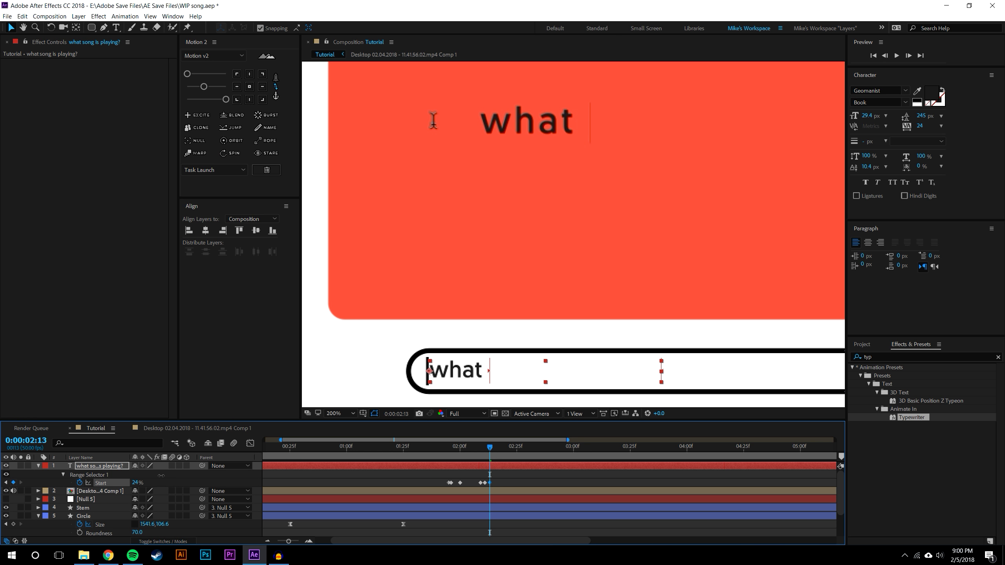
click(422, 488)
Keyframe the text's Start to hold 24% at 0:00:02:31, then set it to 45% at 0:00:02:44 and 48% at 0:00:02:48
drag(490, 449, 531, 446)
click(36, 484)
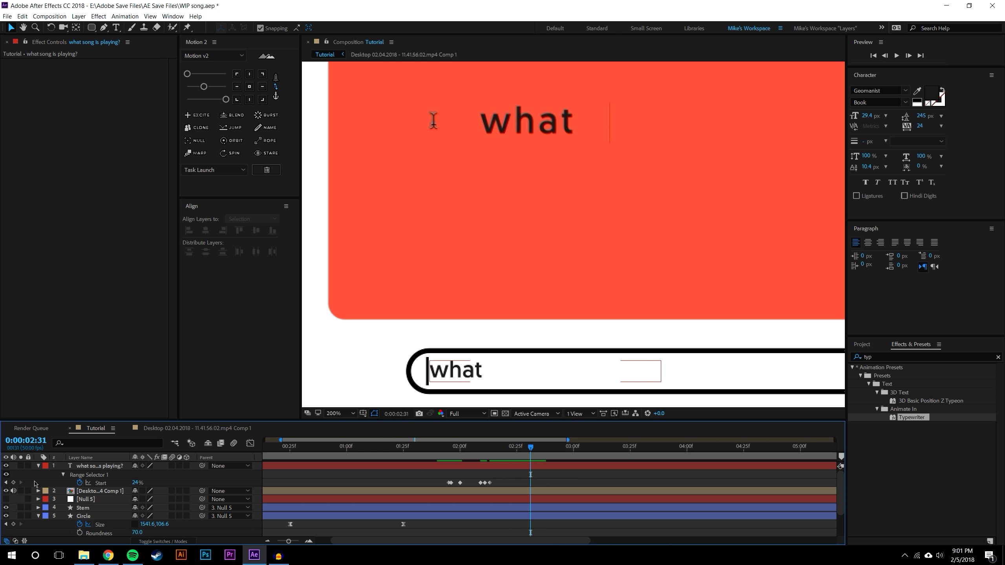
click(13, 483)
drag(531, 447, 560, 447)
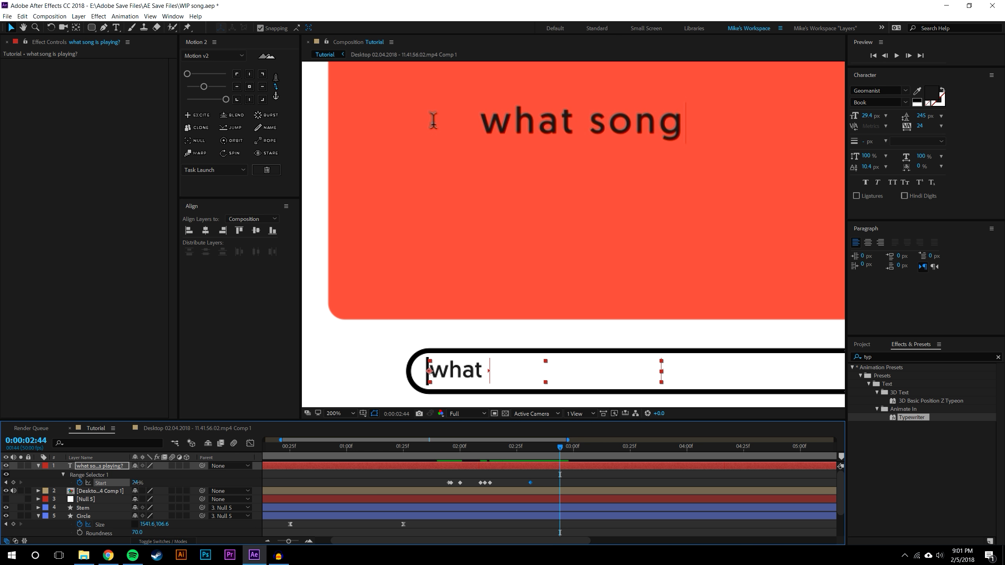
drag(137, 482, 220, 471)
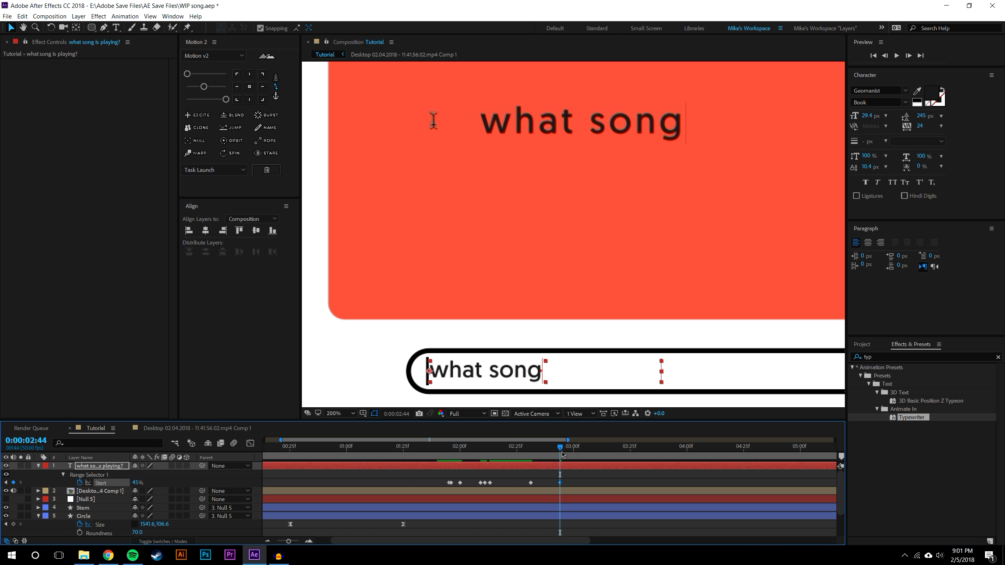
drag(563, 451, 572, 451)
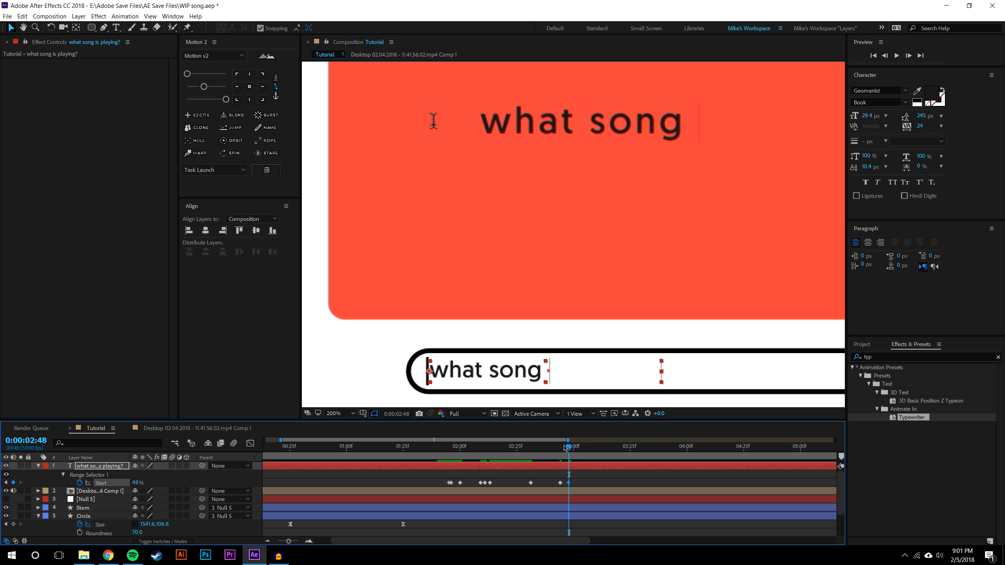
Keyframe the text's Start to hold 48% at 0:00:03:11, set it to 63% at 0:00:03:21, and hold it at 0:00:03:30
drag(570, 448, 598, 448)
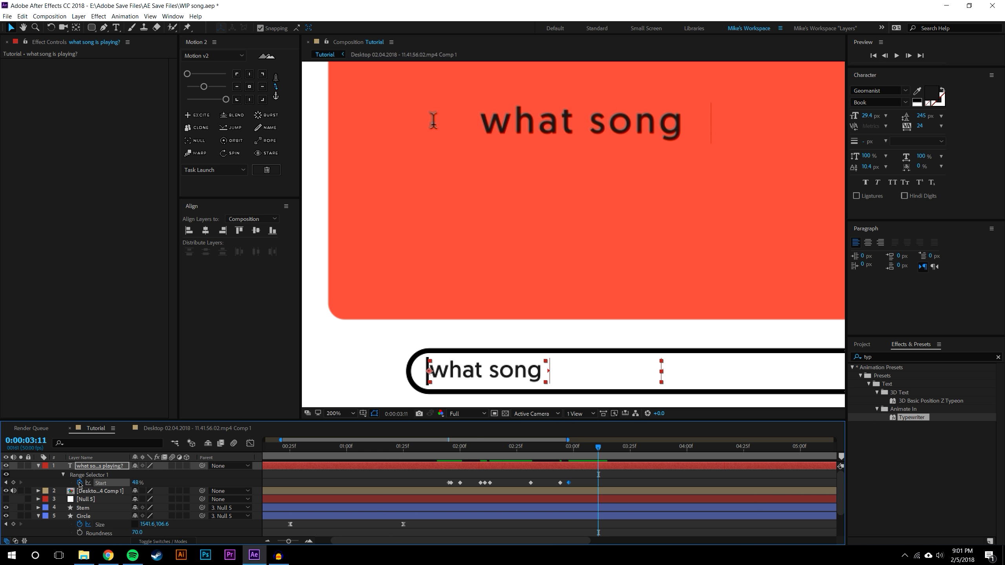
drag(600, 452, 623, 450)
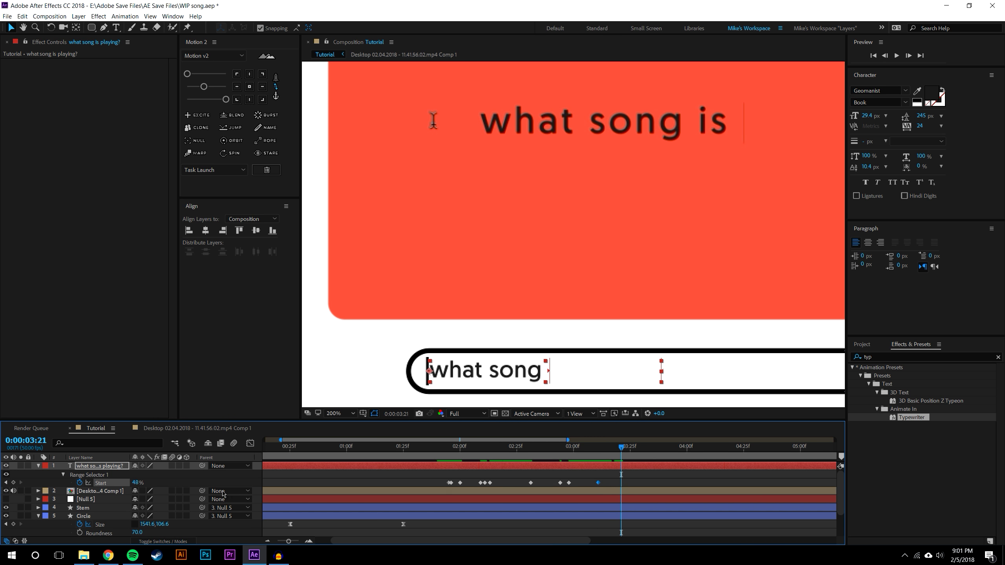
drag(136, 483, 174, 480)
drag(620, 448, 641, 453)
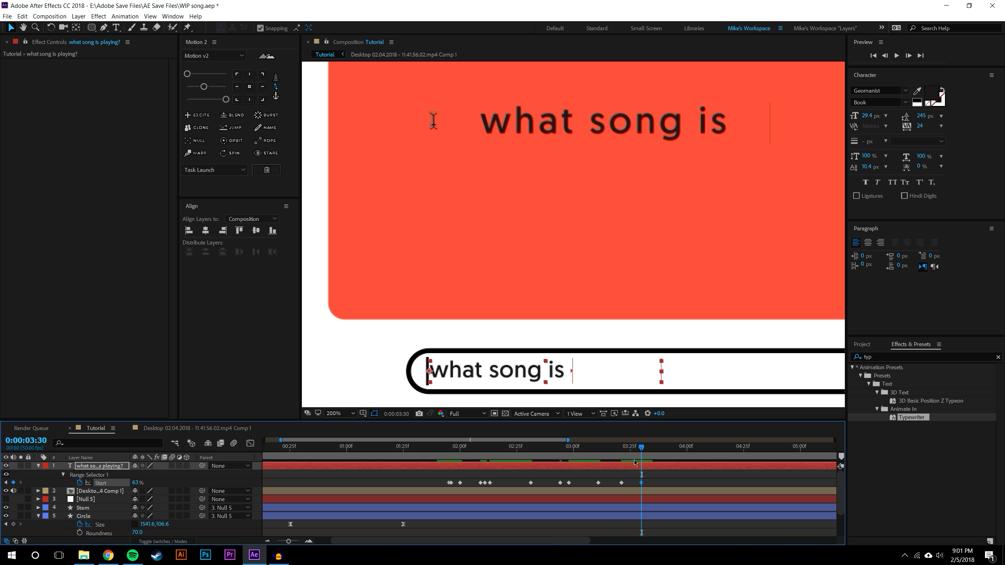
Set the text's Start to 80% at 0:00:04:02 to reveal "play" and to 83% at 0:00:04:10
drag(643, 450, 660, 450)
drag(736, 267, 525, 252)
drag(665, 449, 693, 451)
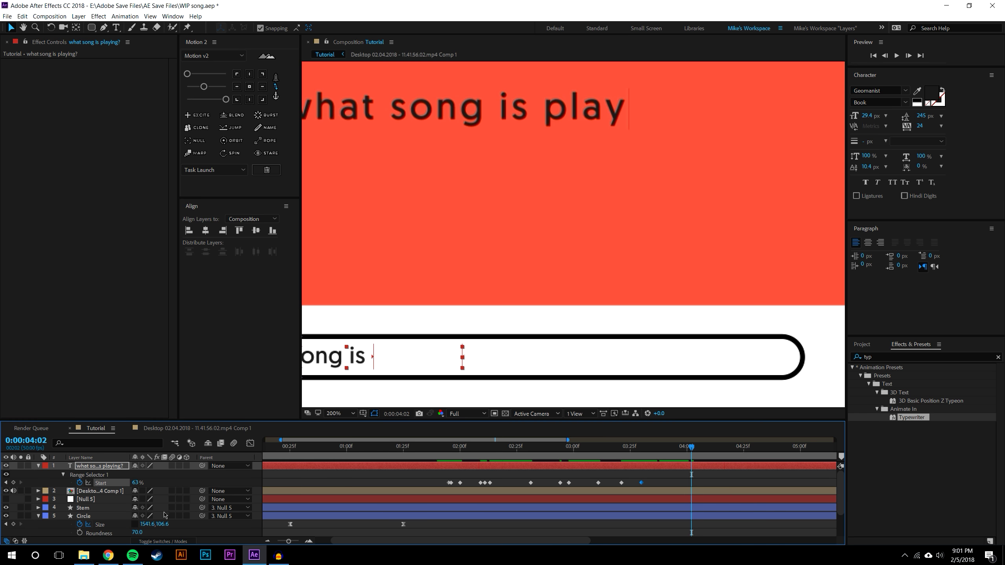
drag(138, 486, 152, 480)
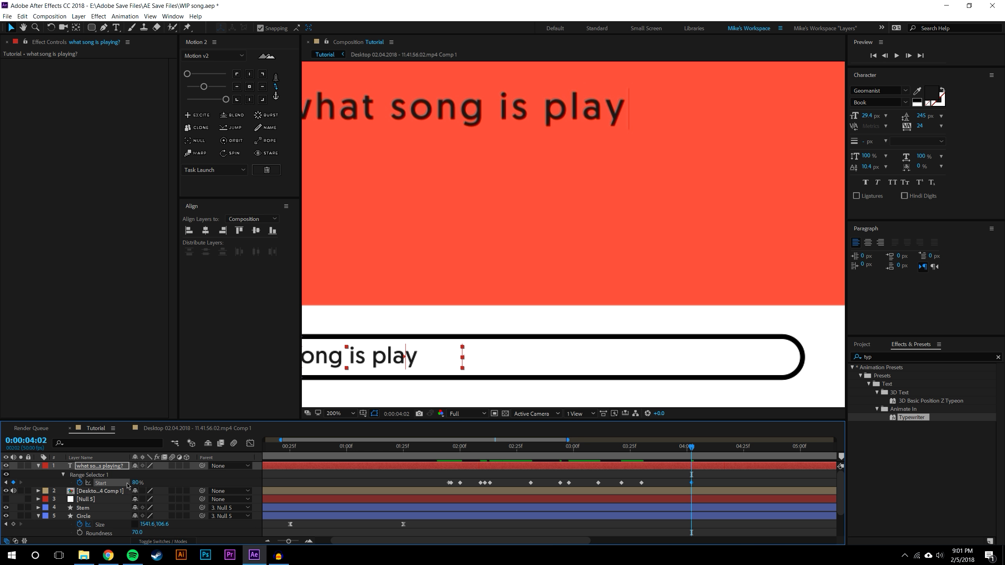
drag(135, 482, 141, 481)
drag(692, 451, 709, 452)
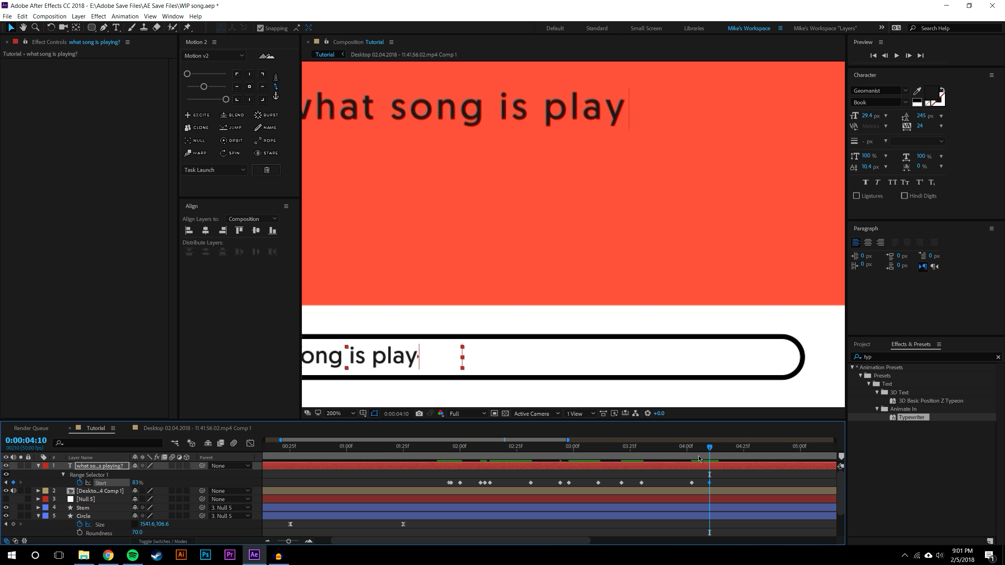
Set the text's Start to 97% at 0:00:04:32, hold it for a few frames, and set it to 100% to reveal the question mark
drag(710, 451, 759, 451)
drag(135, 483, 206, 477)
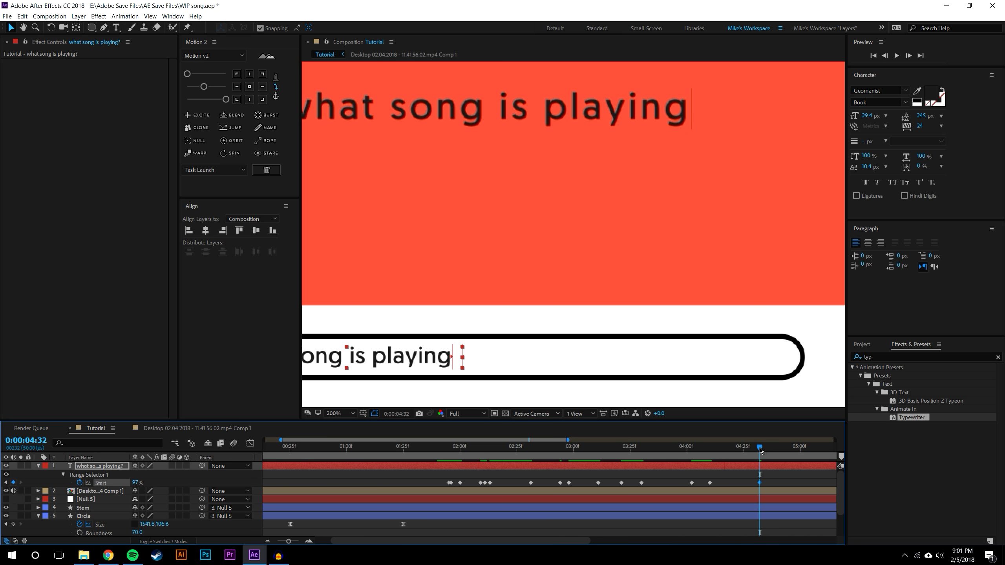
key(Page_Down)
key(Page_Down)
key(Page_Down)
key(Page_Down)
click(124, 477)
click(13, 483)
drag(769, 449, 779, 449)
drag(138, 485, 141, 484)
Preview the typing against the reference from 0:00:01:43 and shift the last three Start keyframes slightly earlier, ending at 0:00:04:37
click(444, 449)
scroll(490, 304, down, 1)
drag(490, 303, 520, 323)
click(896, 56)
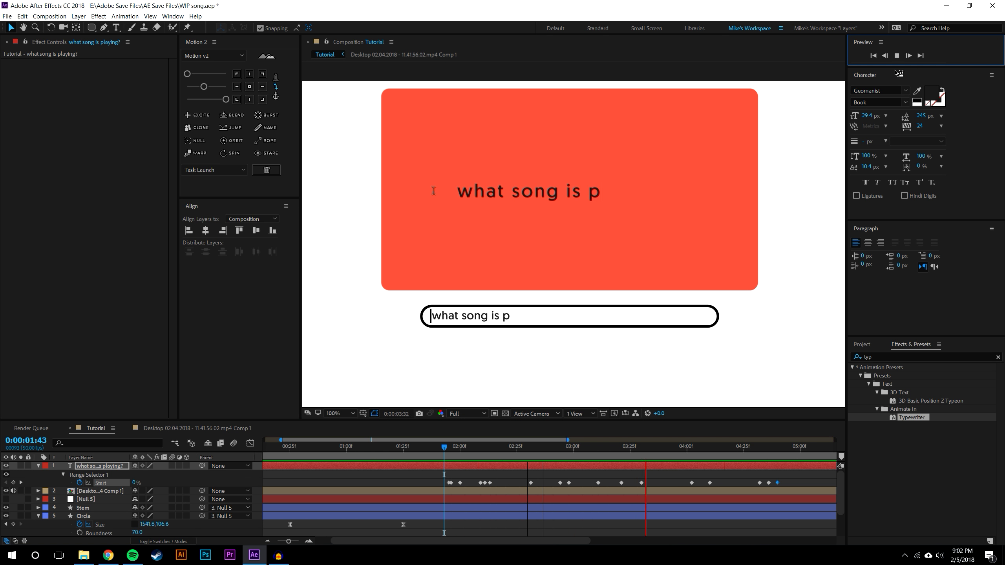
drag(686, 447, 752, 487)
key(F2)
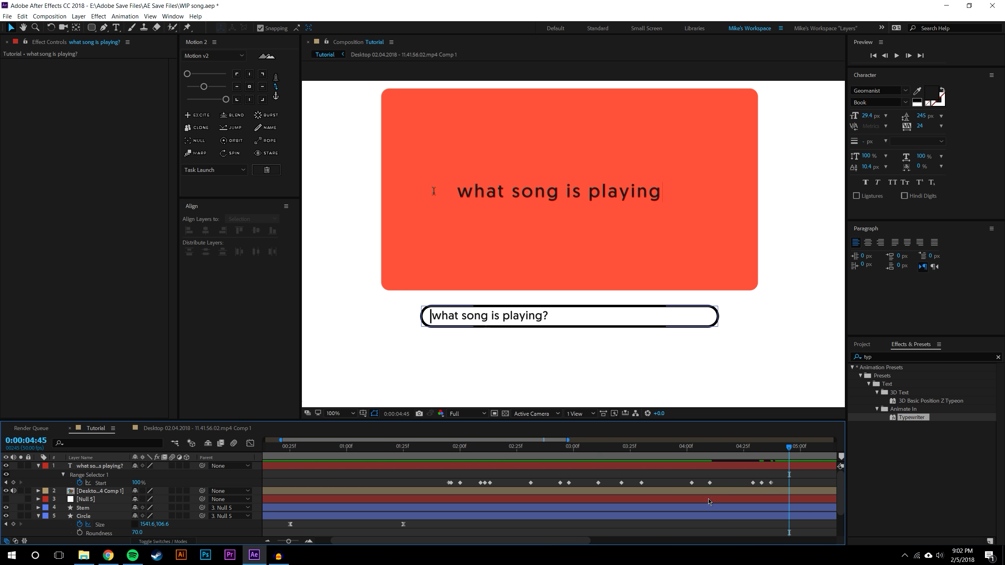
Delete the reference recording layer from the Tutorial composition and preview the animation
click(90, 492)
key(Delete)
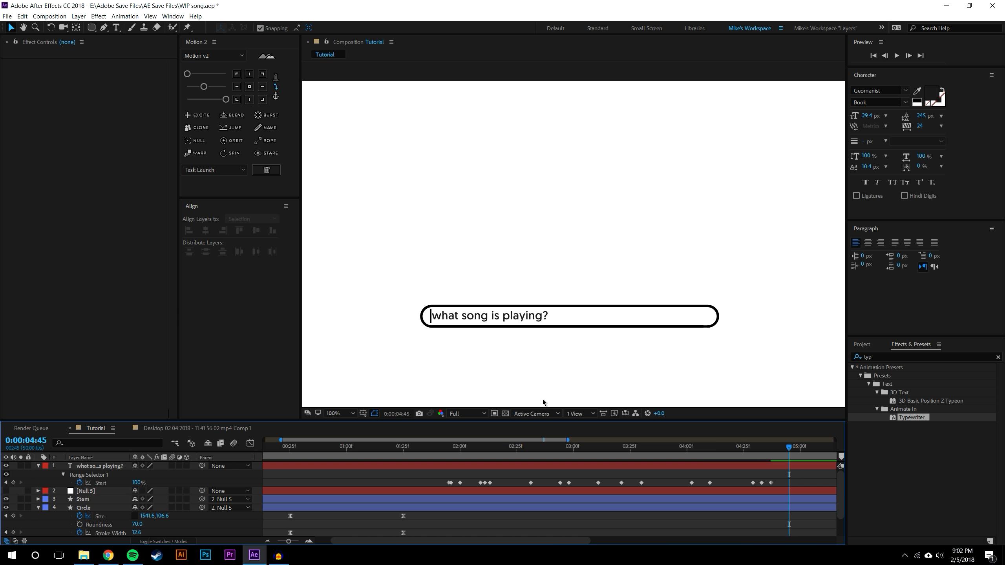
key(space)
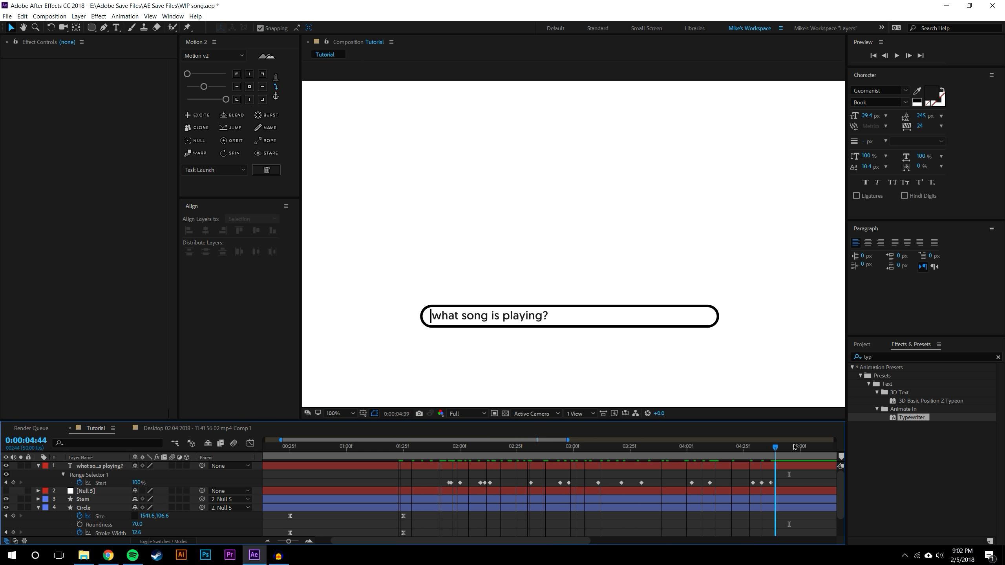
Move the text layer slightly down at 0:00:05:00 to centre it vertically inside the search bar
scroll(617, 300, up, 1)
drag(615, 296, 767, 161)
click(590, 269)
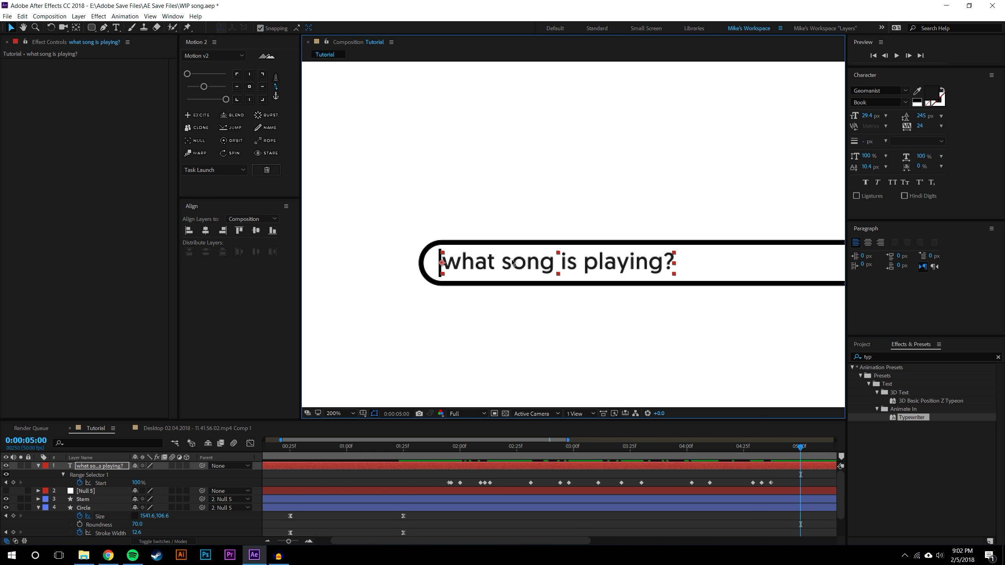
scroll(551, 259, up, 1)
drag(550, 259, 622, 233)
click(239, 479)
click(100, 466)
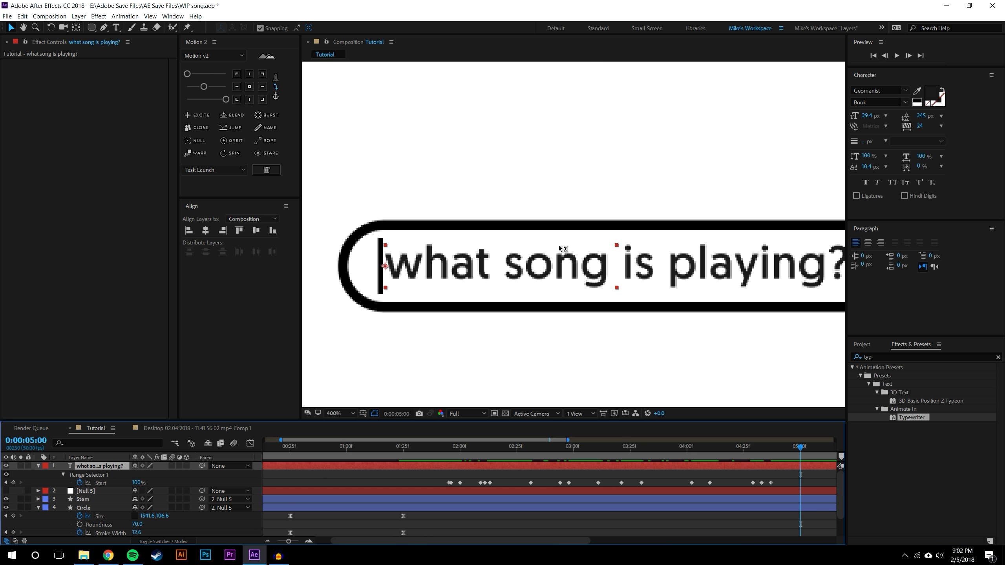
drag(383, 265, 383, 268)
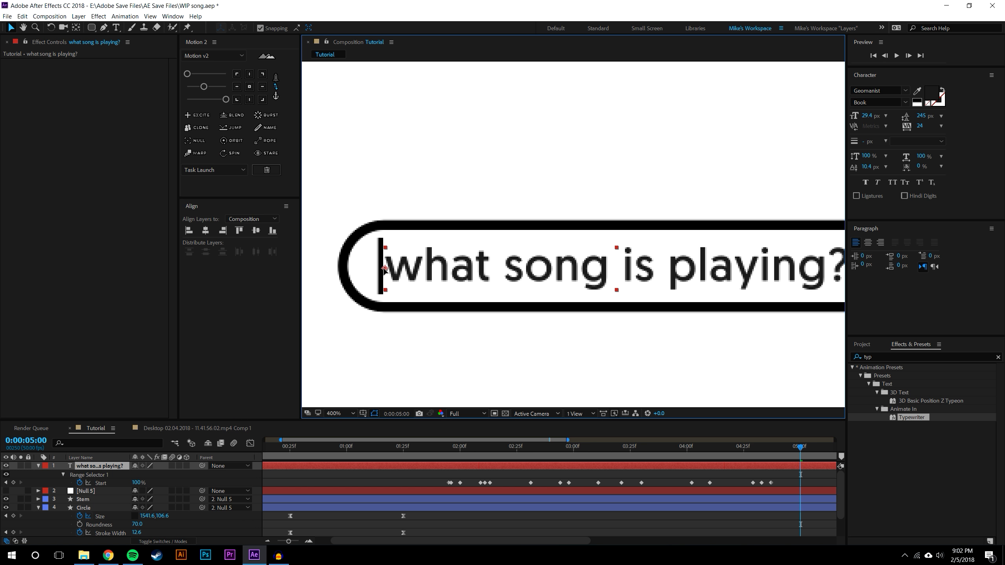
click(530, 516)
Change the fill colour of "what song is playing?" to black and return to the Selection tool
scroll(563, 264, down, 1)
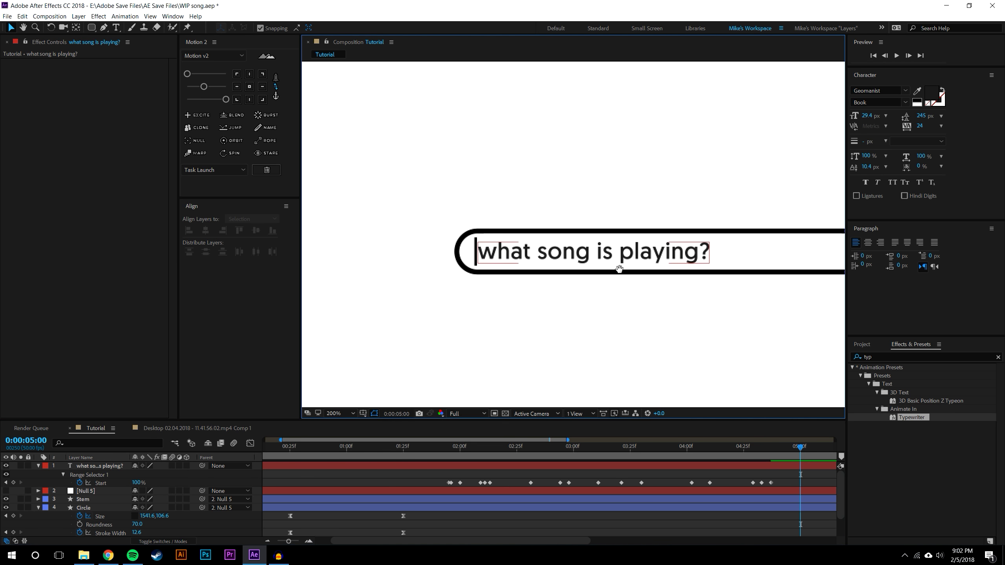
double_click(578, 264)
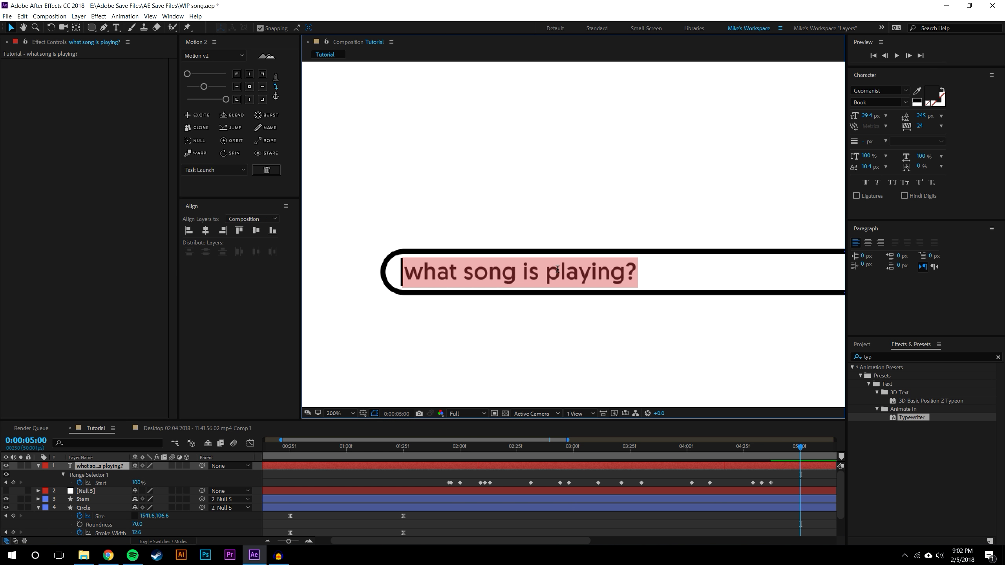
click(932, 95)
drag(235, 450, 221, 486)
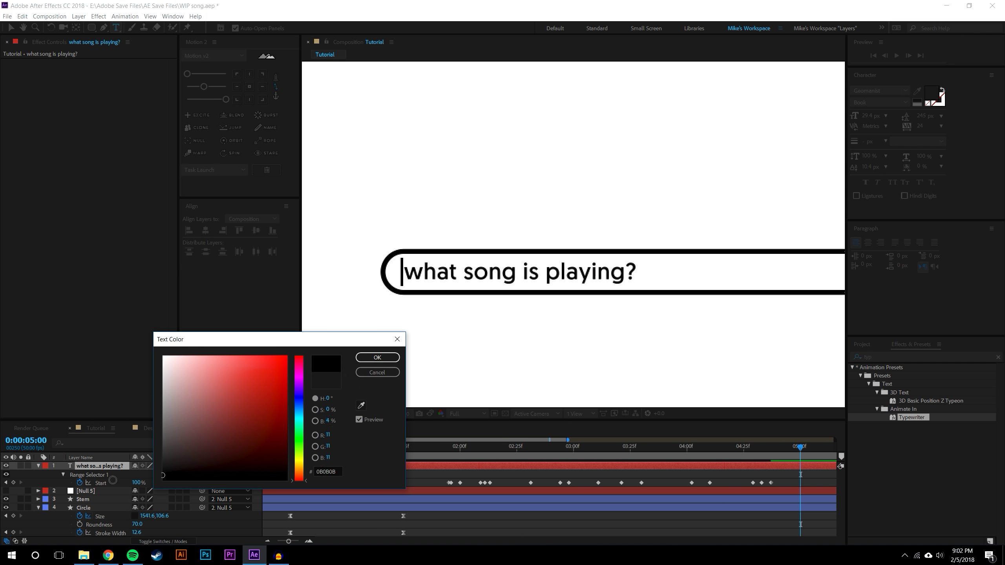
click(377, 358)
click(414, 477)
scroll(543, 332, down, 2)
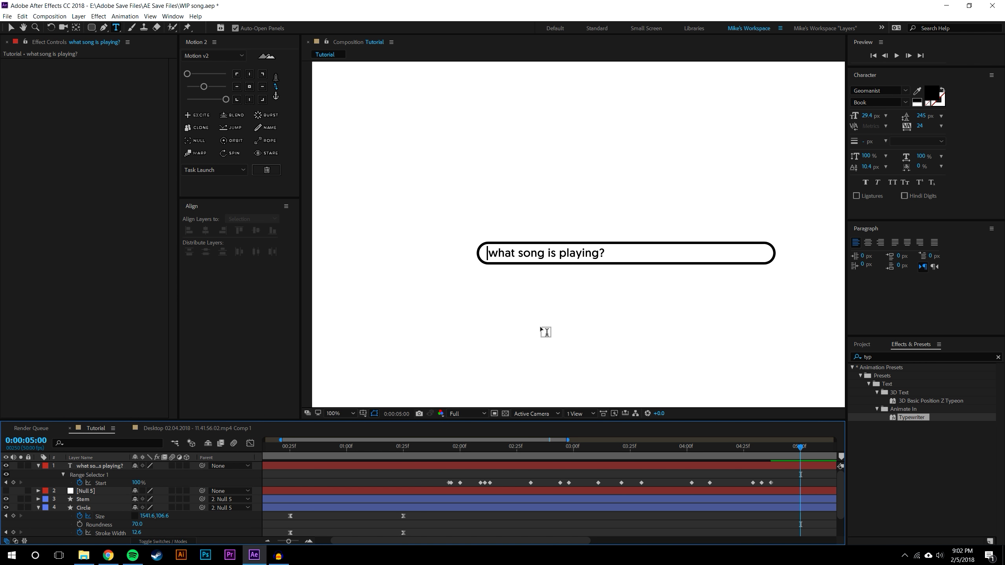
scroll(658, 288, up, 1)
click(11, 28)
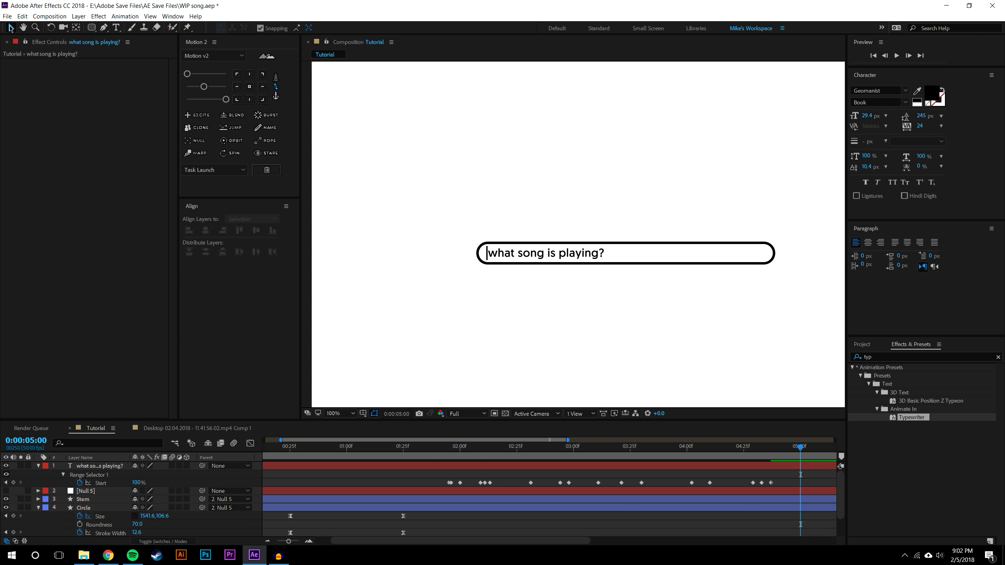
Examine how the typed text appears relative to the stationary cursor from 0:00:01:45 onward
click(422, 480)
drag(409, 447, 448, 456)
scroll(505, 322, up, 1)
drag(505, 320, 529, 285)
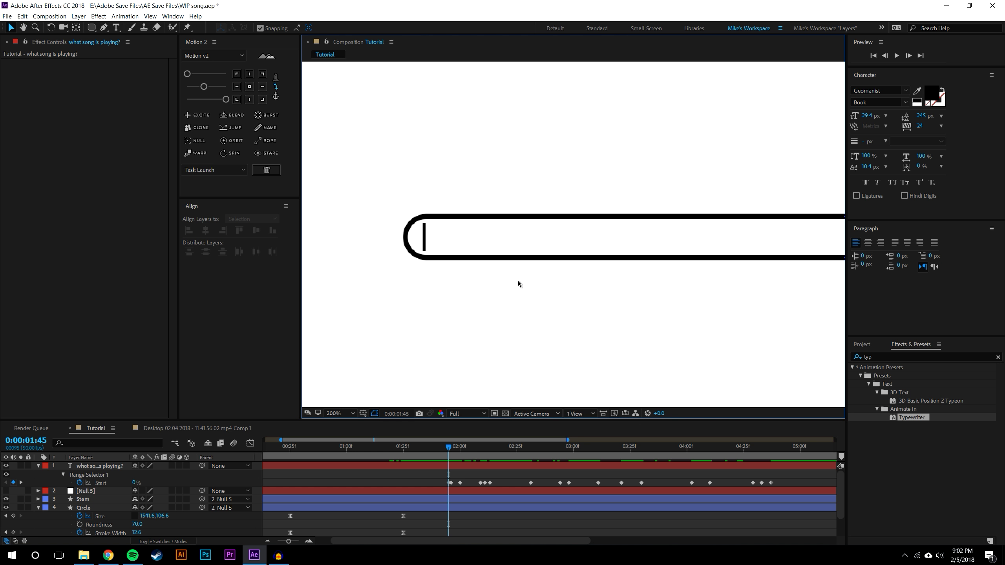
click(478, 522)
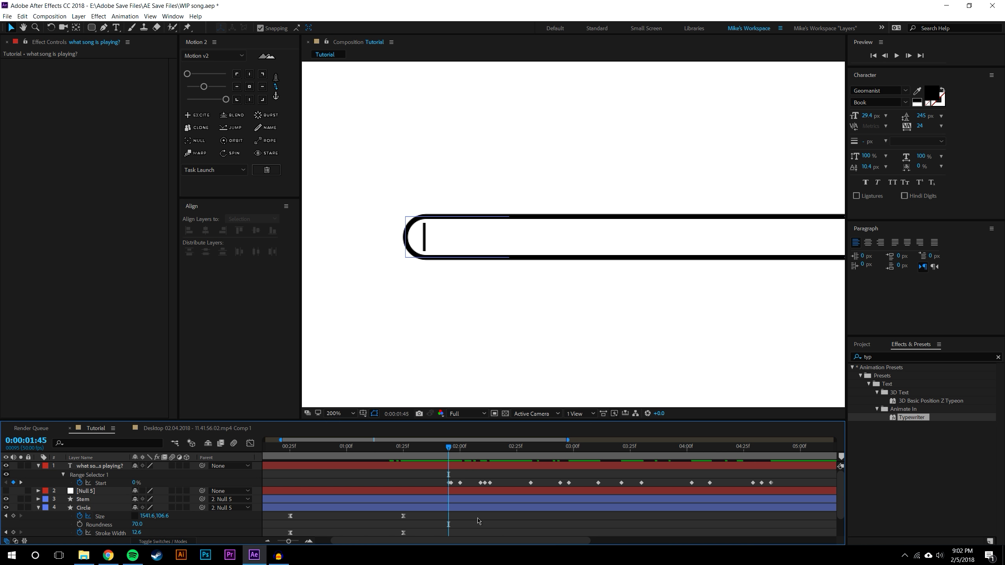
click(480, 491)
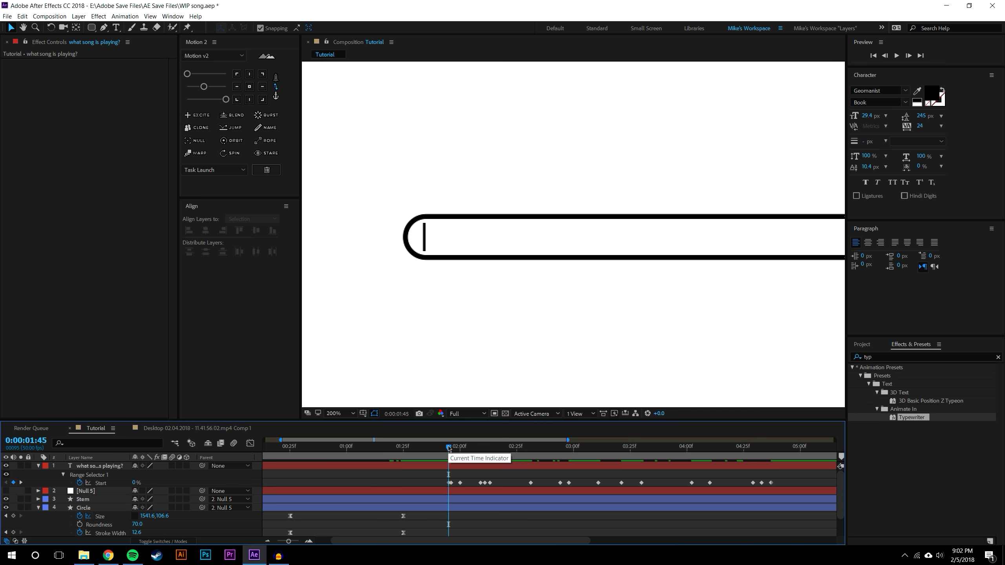
drag(449, 448, 483, 448)
drag(545, 447, 447, 453)
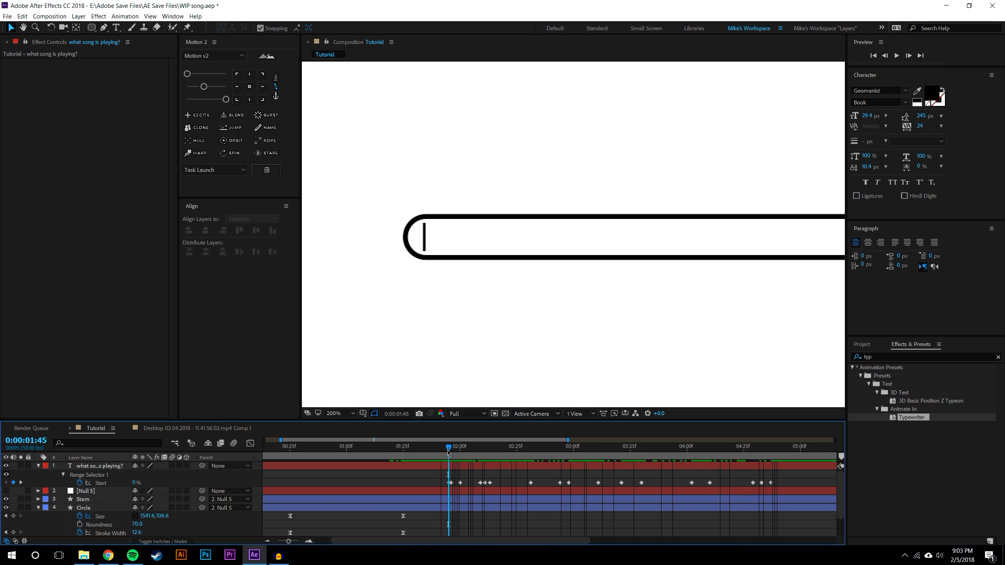
Enlarge the timeline area, reveal the Stem layer's Position, and add a Position keyframe at 0:00:01:45
drag(220, 419, 220, 343)
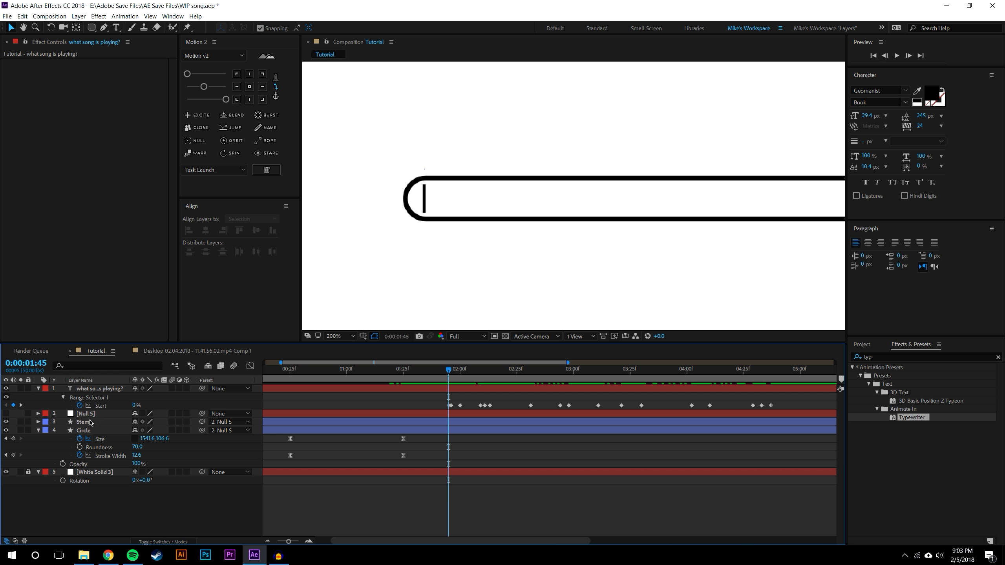
click(89, 423)
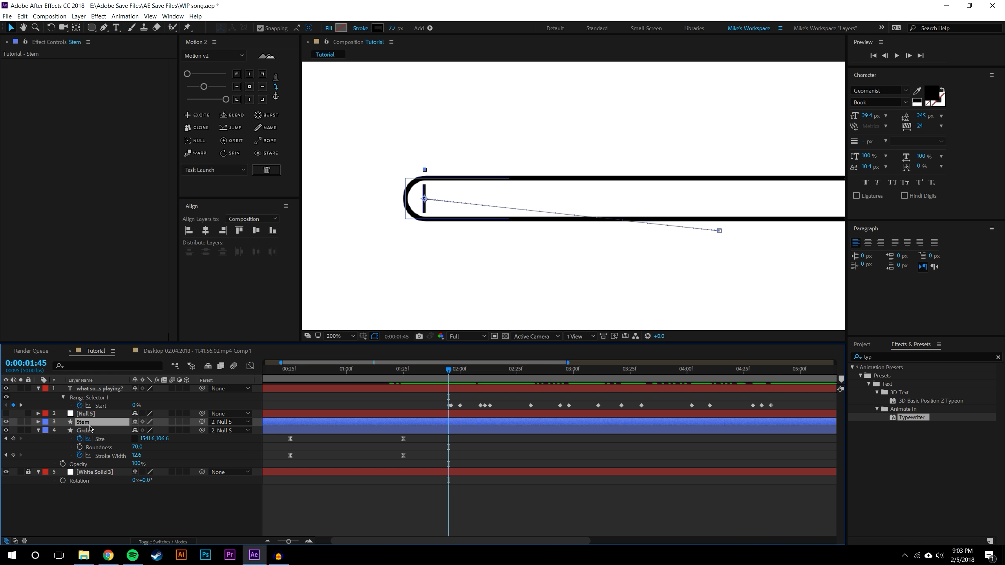
key(p)
click(13, 430)
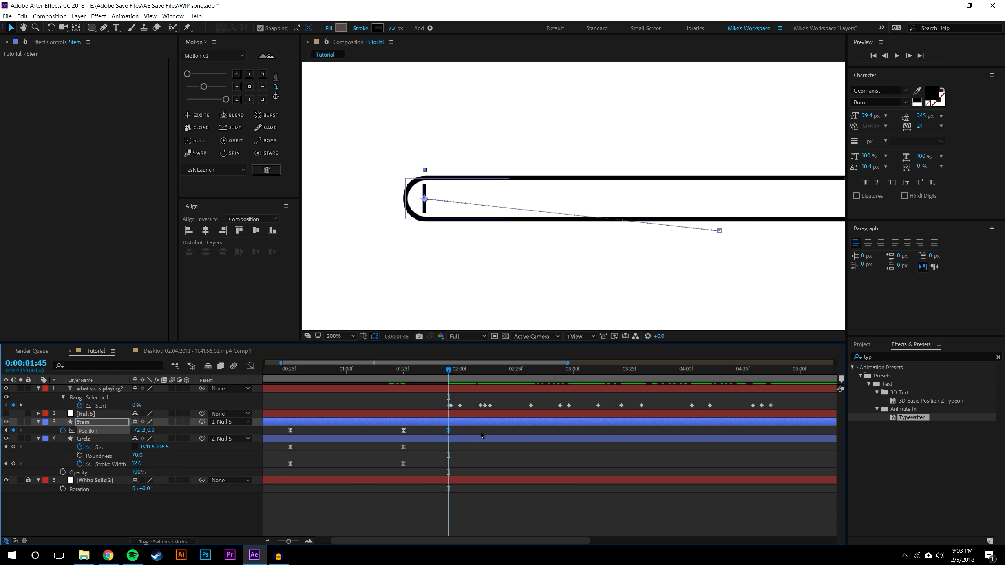
Change the interpolation of the Stem's Position keyframe at 0:00:01:45 to linear
right_click(448, 431)
mouse_move(480, 537)
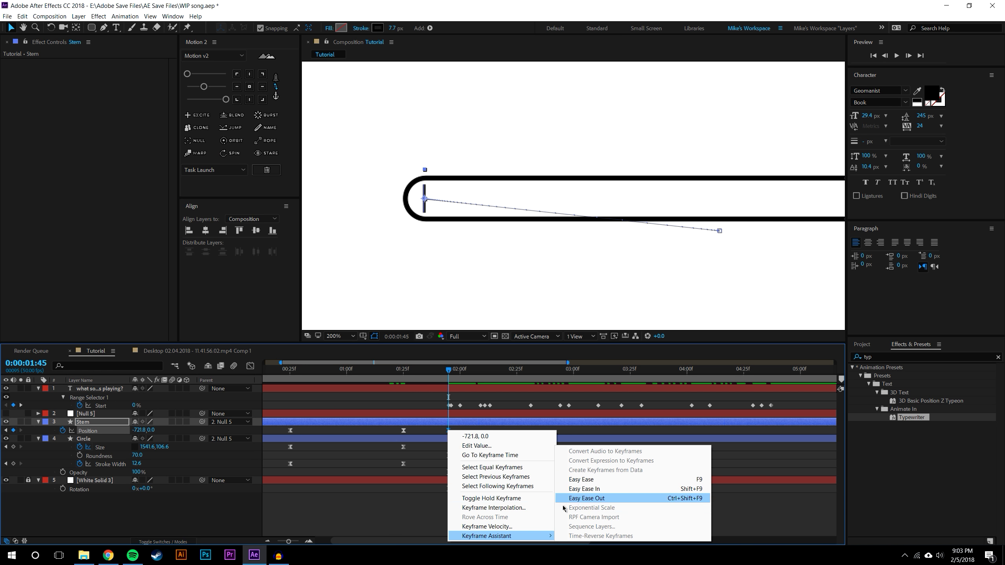
click(525, 508)
click(526, 231)
click(515, 255)
click(514, 255)
click(506, 325)
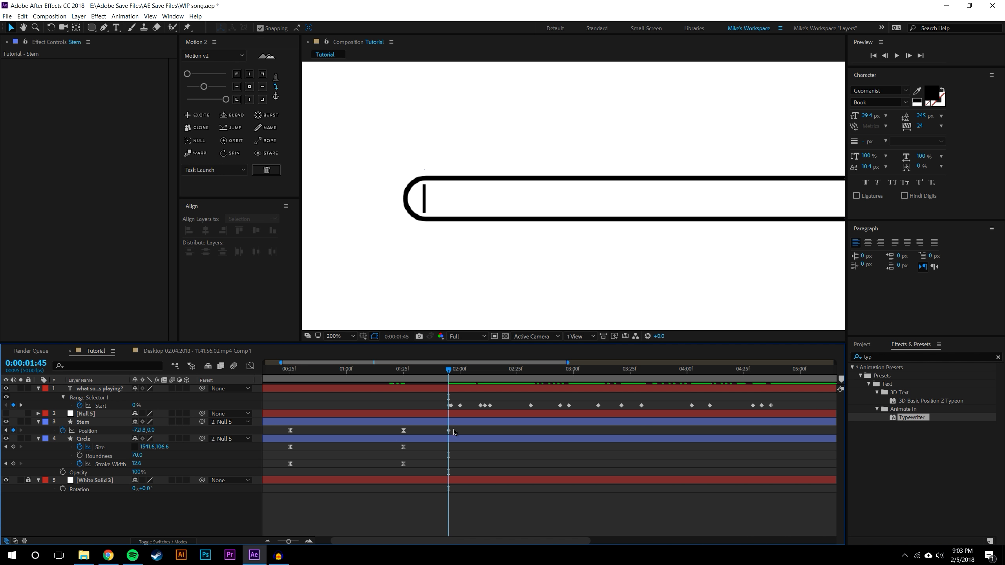
click(277, 84)
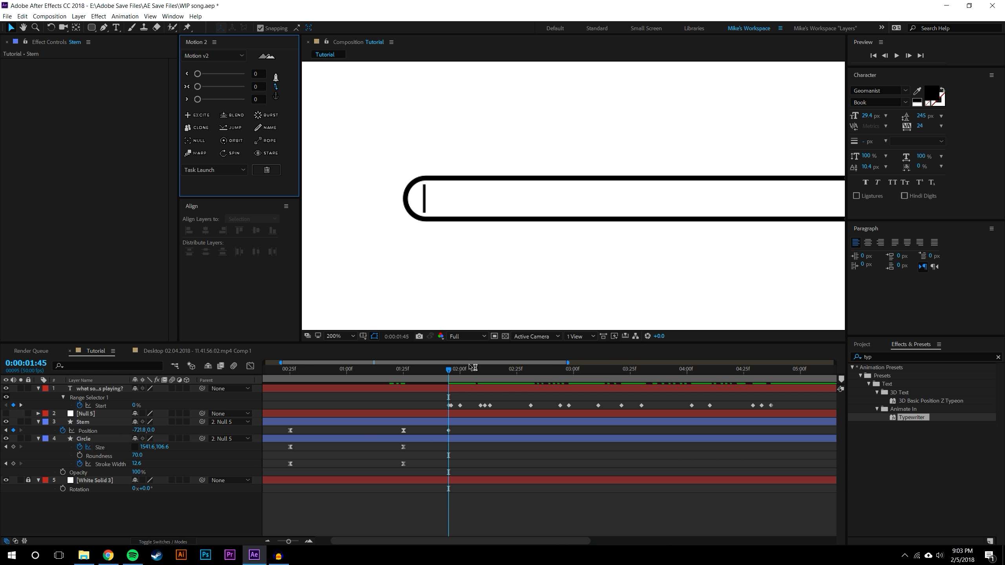
Keyframe the Stem's Position after "w" at 0:00:02:00 and after "what" at 0:00:02:09, and hold it at 0:00:02:11
drag(449, 369, 461, 374)
drag(140, 431, 166, 430)
drag(460, 372, 480, 372)
drag(140, 430, 170, 429)
drag(480, 371, 481, 371)
drag(139, 430, 144, 430)
click(13, 431)
Keyframe the Stem's Position past the space after "what" at 0:00:02:13 and hold it there at 0:00:02:31
drag(480, 371, 489, 370)
drag(140, 430, 148, 431)
click(386, 491)
mouse_move(490, 371)
mouse_down()
mouse_move(536, 372)
mouse_move(490, 372)
mouse_up()
drag(140, 430, 136, 430)
right_click(131, 427)
click(386, 499)
click(14, 430)
Keyframe the Stem's Position after "song" at 0:00:02:44 and past the following space at 0:00:02:48
drag(488, 373, 559, 372)
drag(139, 430, 191, 430)
drag(558, 372, 597, 372)
drag(139, 430, 148, 430)
key(ctrl+z)
drag(597, 372, 569, 372)
drag(139, 431, 148, 431)
Hold the Stem's Position at 0:00:03:11 and set its horizontal position to -360.3 after "is" at 0:00:03:21
drag(569, 371, 622, 372)
click(13, 430)
drag(139, 430, 149, 430)
mouse_move(622, 372)
mouse_down()
mouse_move(647, 372)
mouse_move(622, 372)
mouse_up()
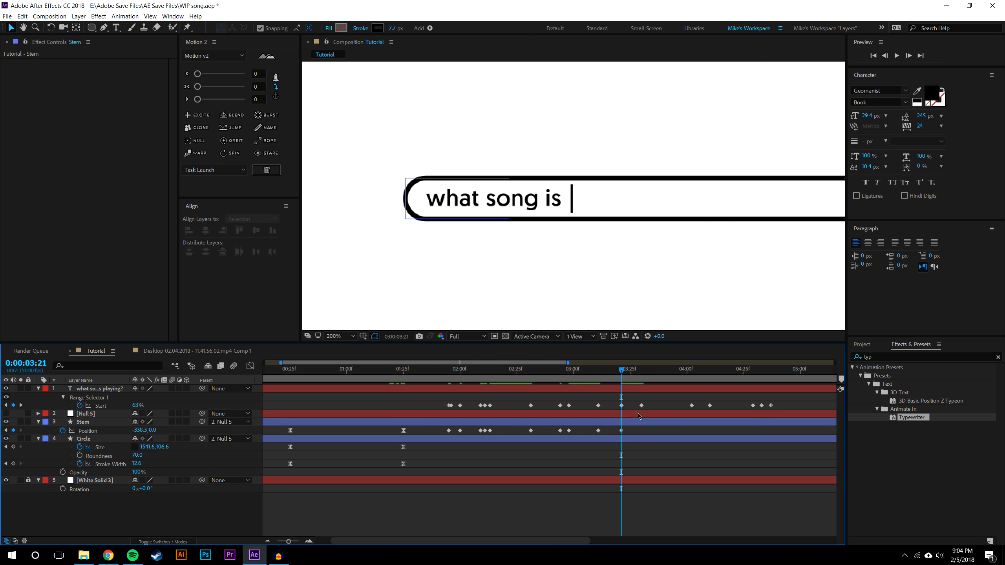
Keyframe the Stem's Position at 0:00:03:30, after "play" at 0:00:04:02, at 0:00:04:10, and at -100.3 horizontally at 0:00:04:37
click(13, 430)
drag(622, 372, 691, 372)
drag(139, 430, 183, 430)
drag(691, 372, 709, 372)
click(13, 430)
drag(710, 371, 774, 372)
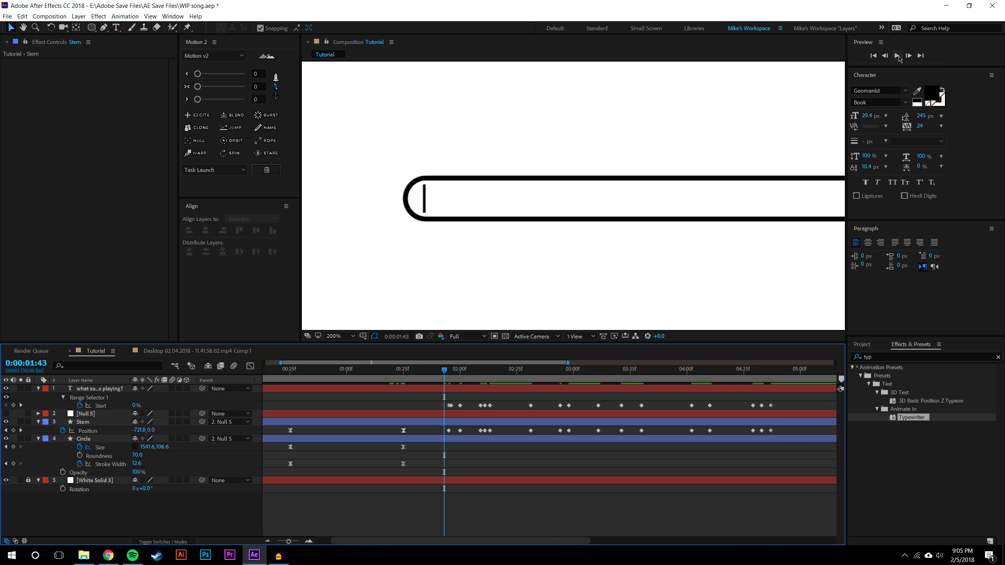
Play back the typing and shift all of the Stem's typing Position keyframes about one frame later
click(897, 56)
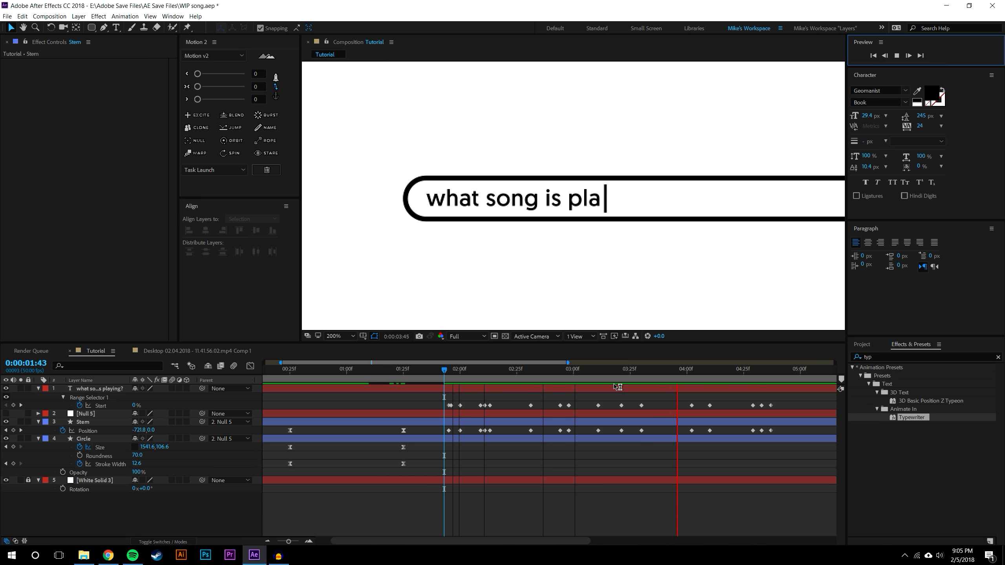
drag(447, 373, 723, 371)
drag(632, 371, 437, 371)
mouse_move(442, 431)
mouse_down()
mouse_move(772, 439)
mouse_move(445, 442)
mouse_up()
click(779, 447)
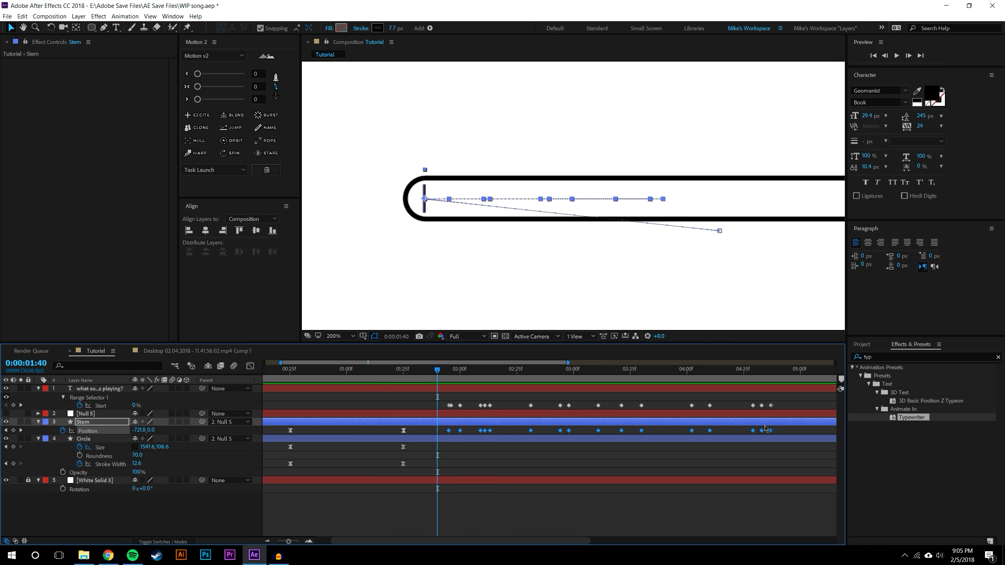
drag(773, 432, 774, 431)
click(680, 456)
mouse_move(438, 370)
mouse_down()
mouse_move(801, 369)
mouse_move(425, 369)
mouse_move(453, 369)
mouse_up()
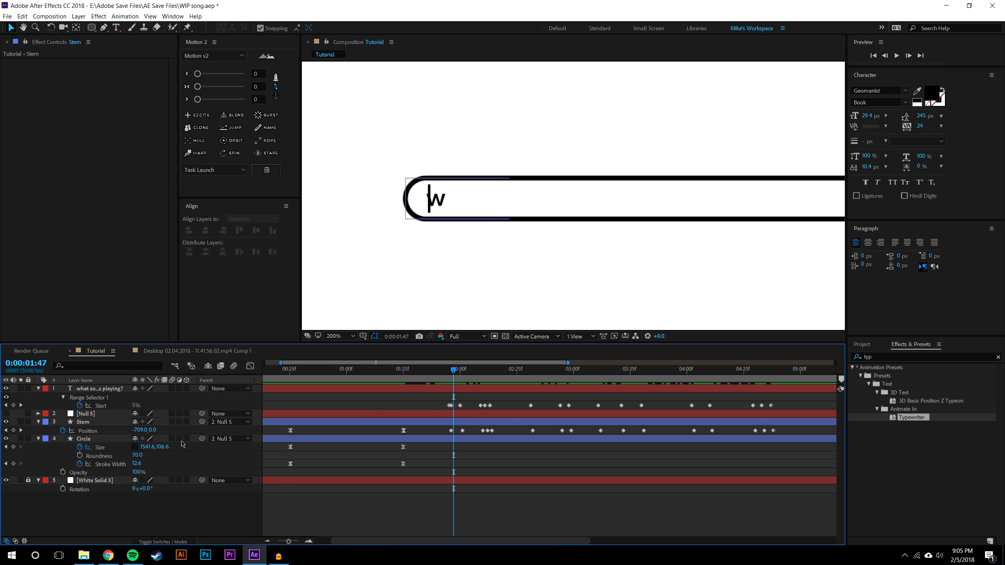
Keyframe the Stem's Opacity at 100% at 0:00:01:29 and at 0% at 0:00:02:10
click(83, 423)
drag(425, 369, 412, 369)
click(63, 430)
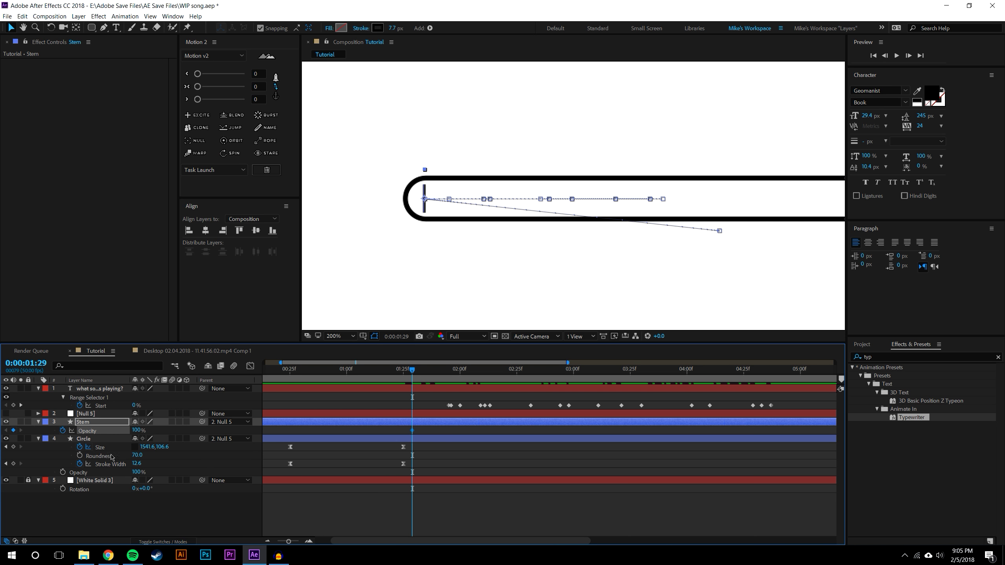
drag(413, 371, 482, 369)
drag(136, 430, 89, 430)
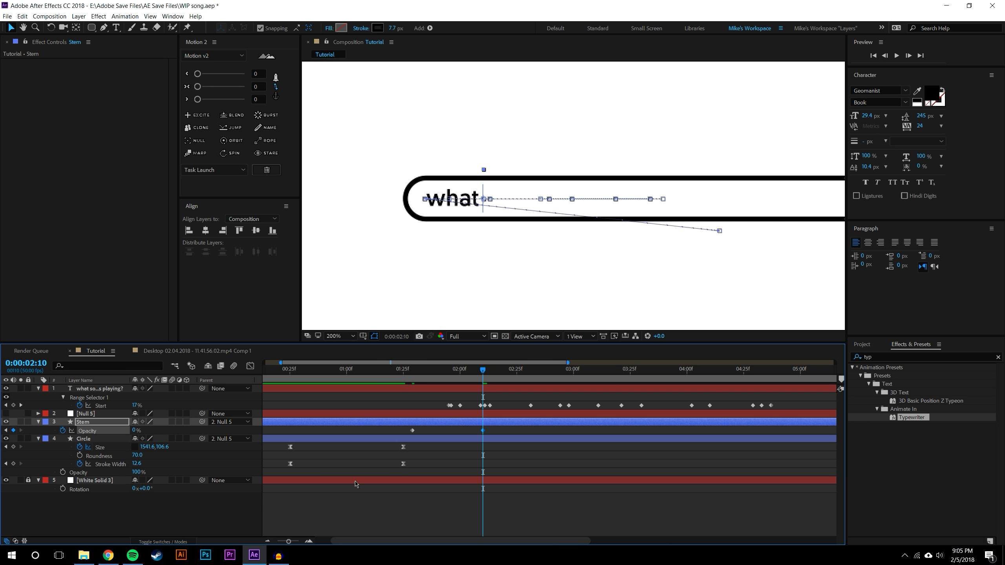
click(361, 495)
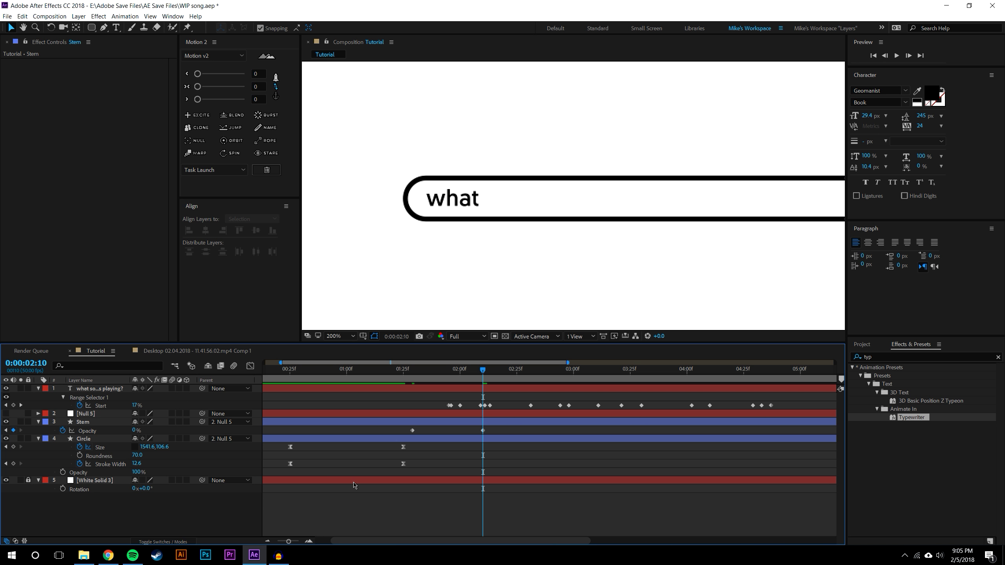
Move the Stem's two Opacity keyframes to 0:00:01:25 and 0:00:02:25
click(403, 372)
drag(411, 431, 403, 430)
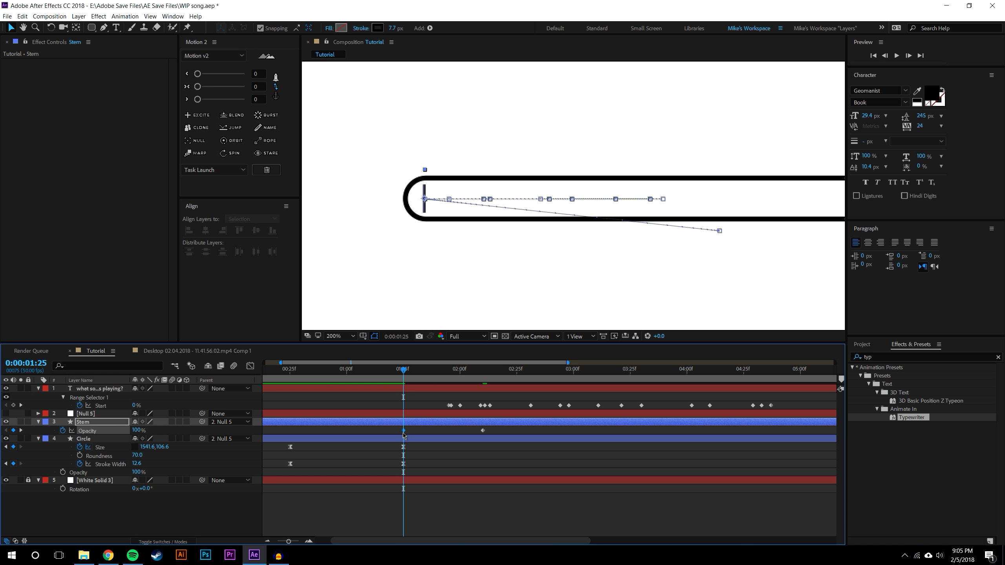
drag(463, 369, 491, 372)
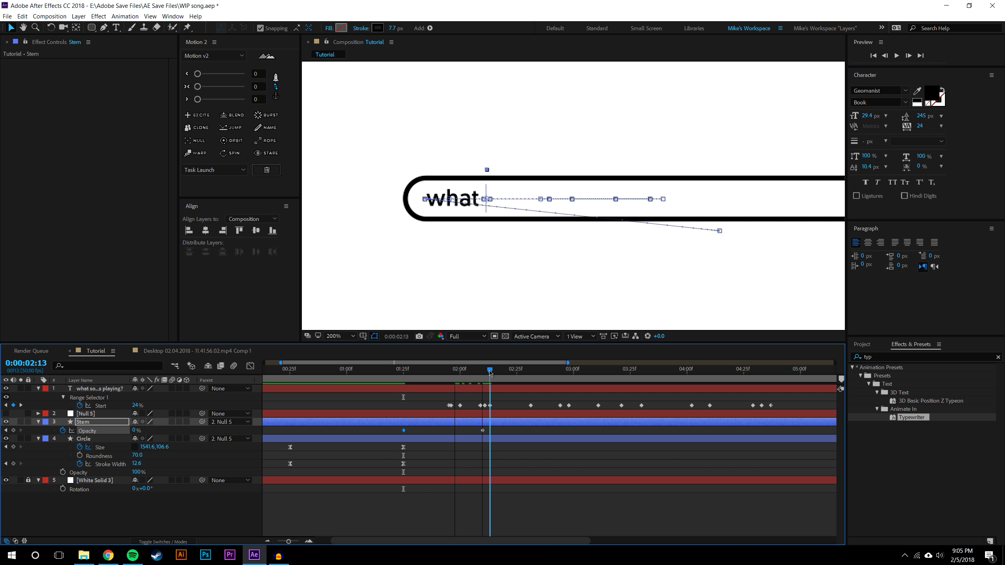
drag(492, 372, 516, 370)
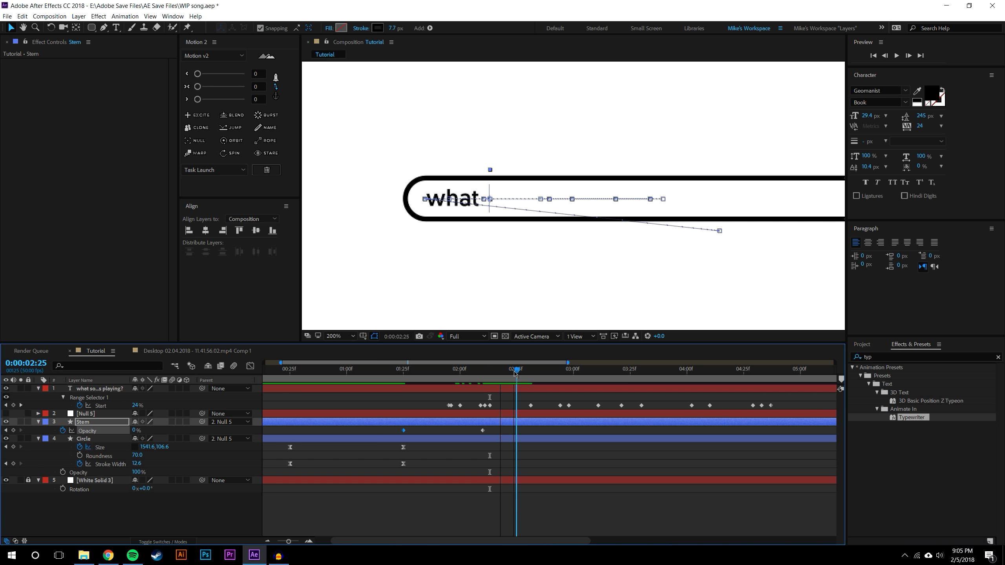
drag(483, 430, 516, 432)
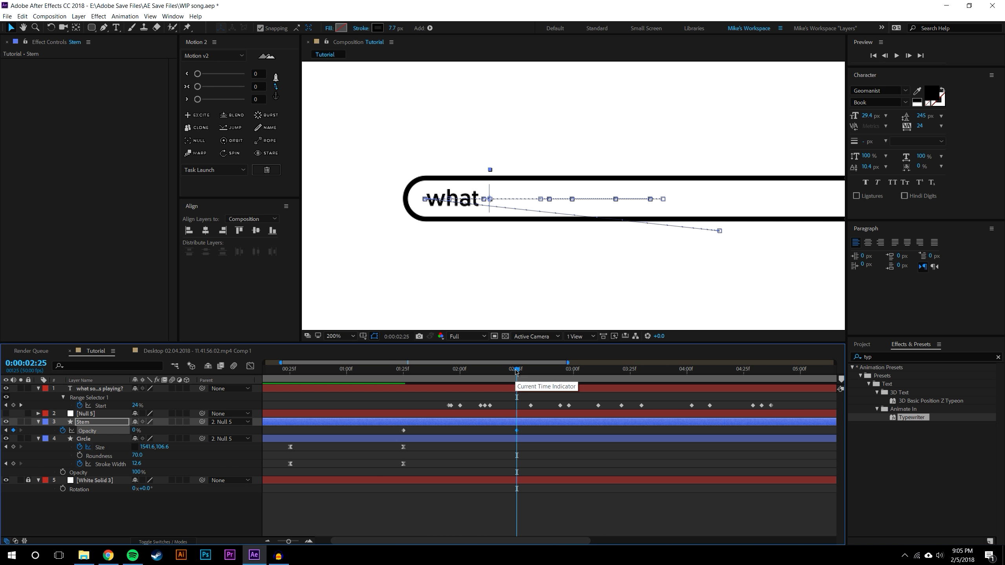
Keyframe the Stem's Opacity back to 100% at 0:00:03:25
drag(516, 370, 630, 369)
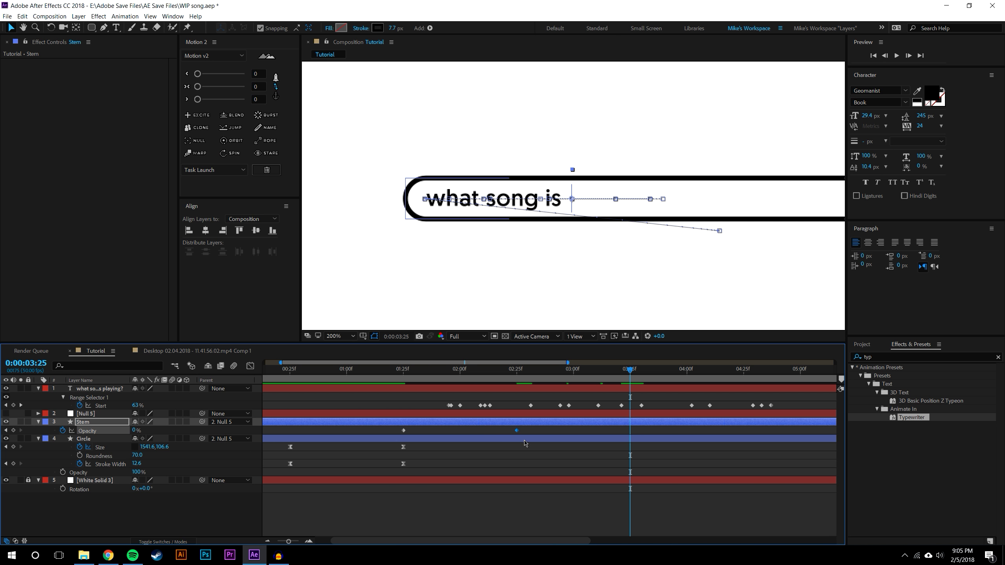
click(146, 511)
drag(137, 431, 277, 456)
click(404, 507)
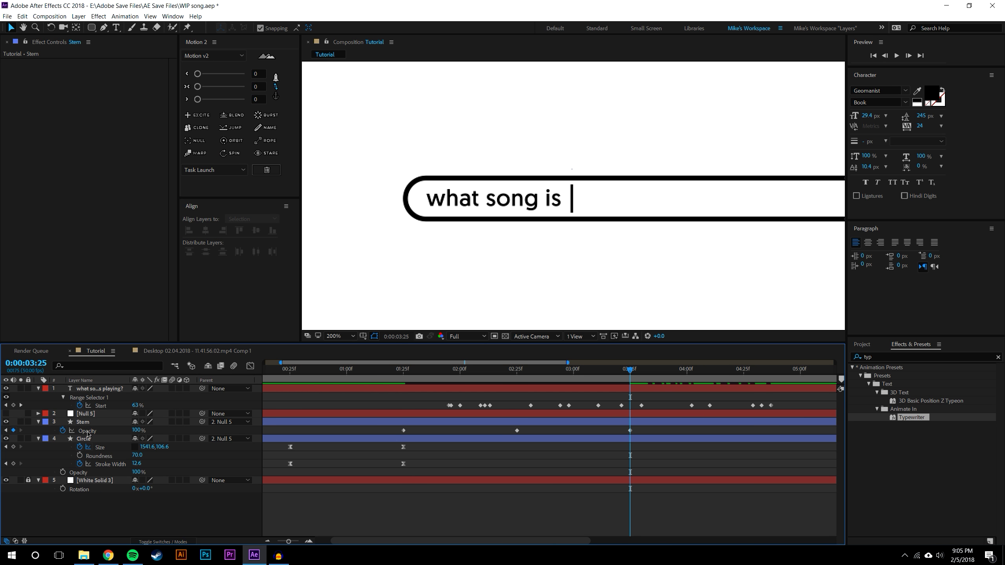
Add the expression loopOut() to the Stem's Opacity and play back the blinking cursor
alt+click(62, 431)
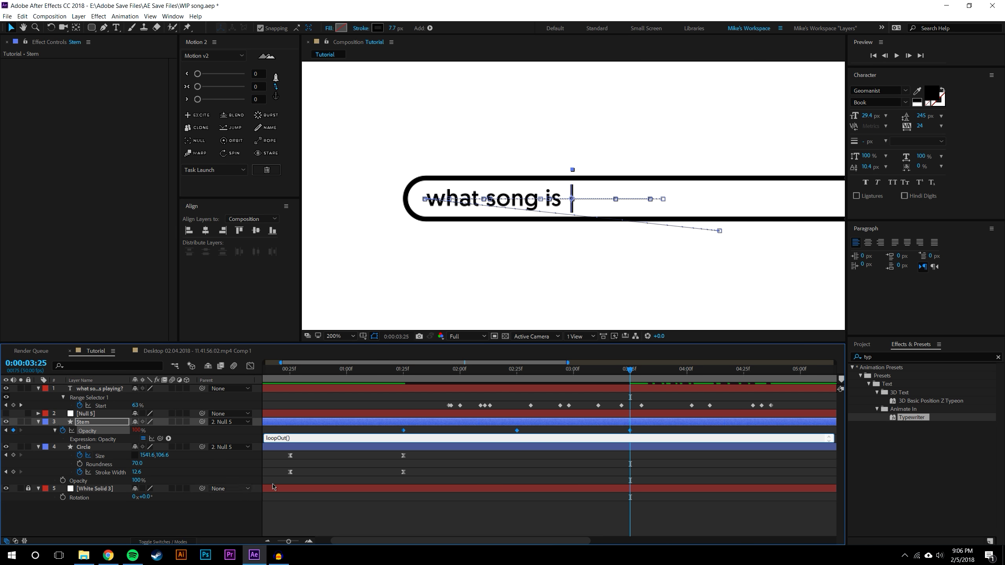
click(472, 524)
drag(485, 369, 399, 369)
click(897, 55)
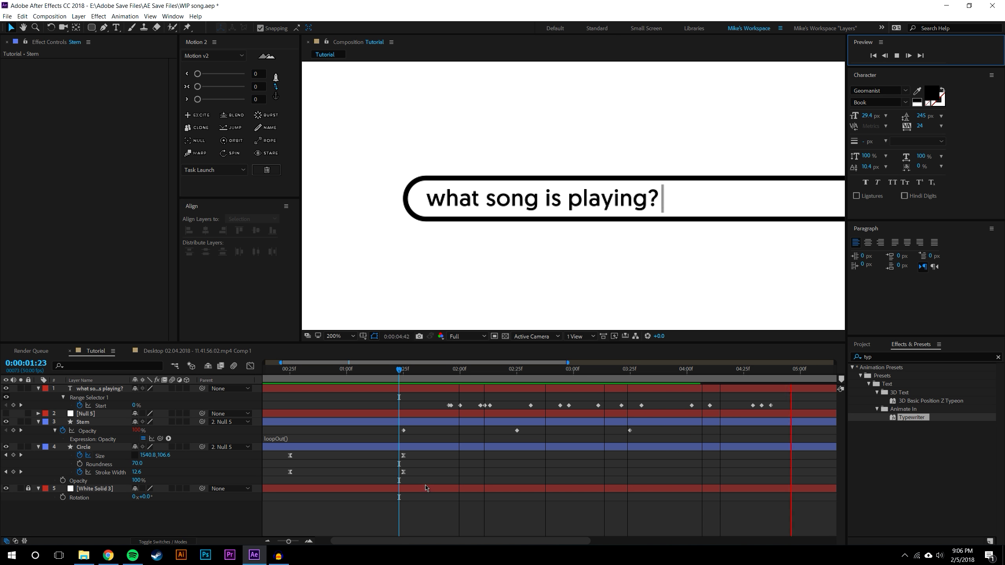
click(268, 541)
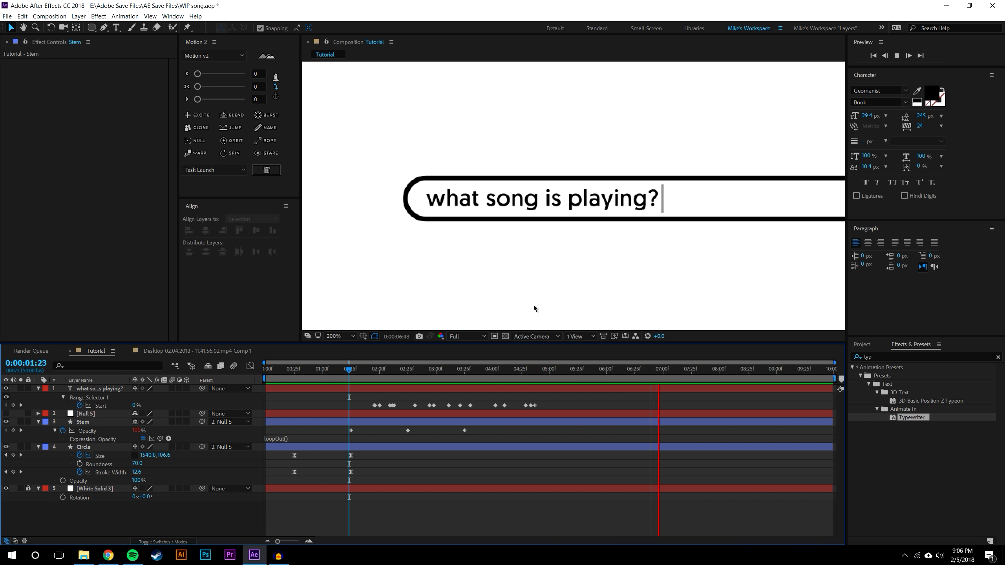
scroll(554, 301, down, 3)
scroll(574, 197, up, 1)
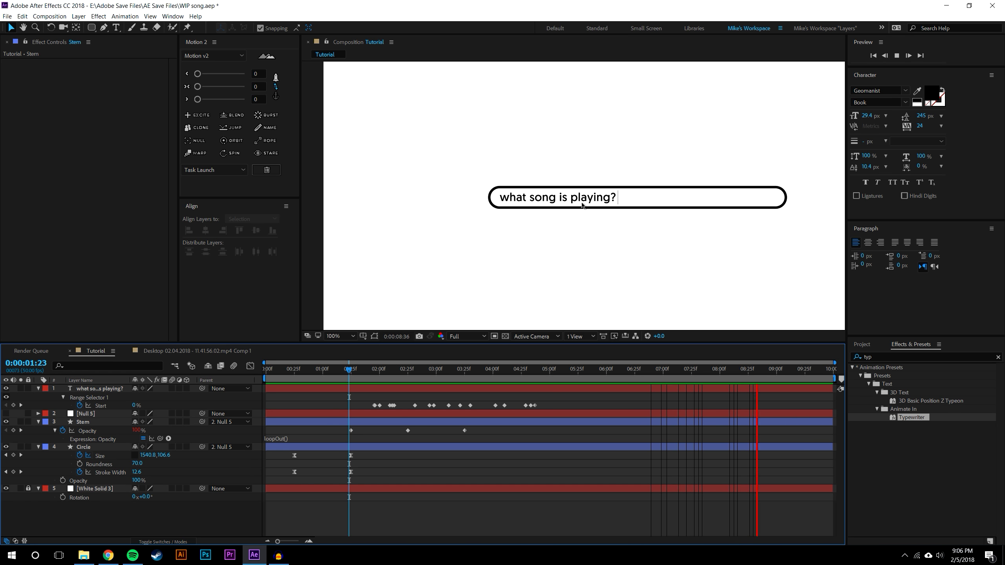
Compress the Stem's three Opacity keyframes so the last falls shortly before 0:00:03:00, and play back the faster blink
click(394, 370)
drag(475, 429, 347, 438)
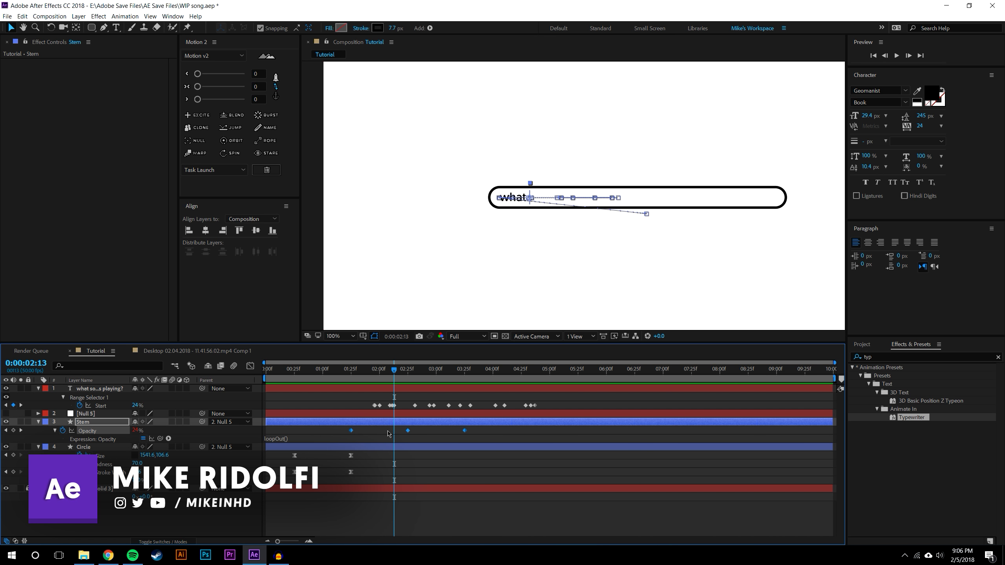
drag(446, 434, 433, 433)
click(438, 458)
click(347, 370)
click(895, 55)
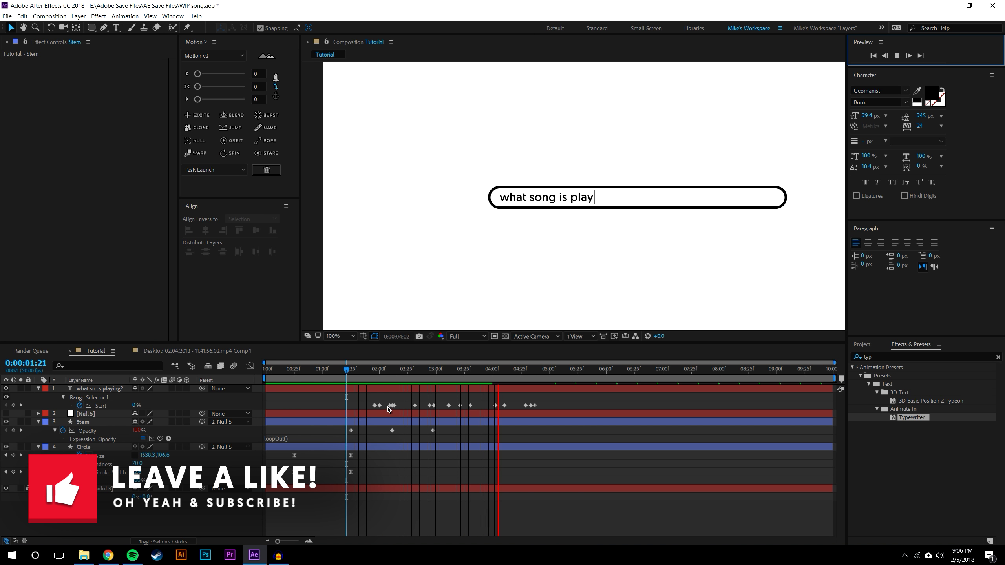
Reveal the Stem's keyframes and shift all of its typing Position keyframes about two frames earlier, checking the playback
drag(370, 369, 381, 363)
click(309, 541)
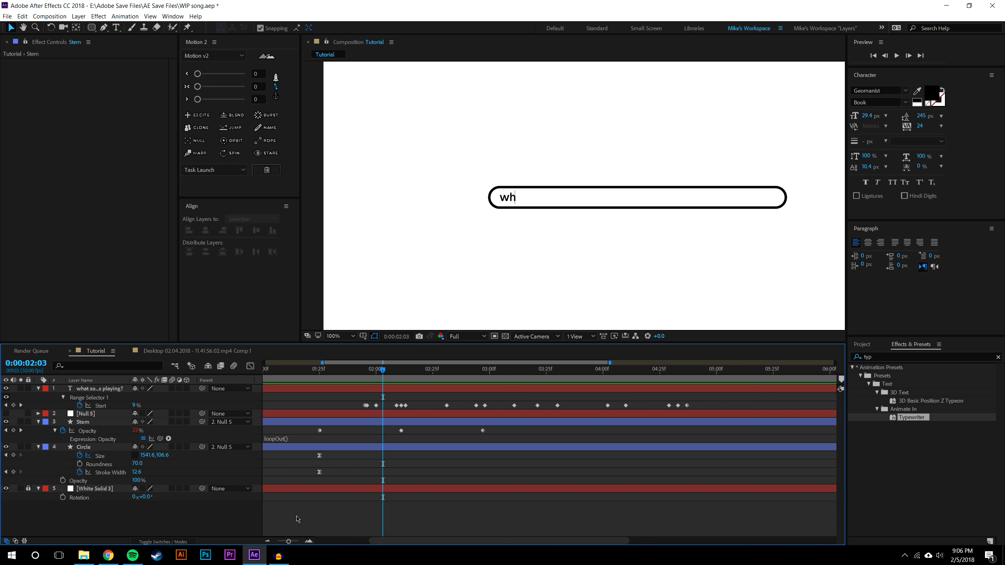
click(107, 423)
key(u)
drag(355, 433, 684, 444)
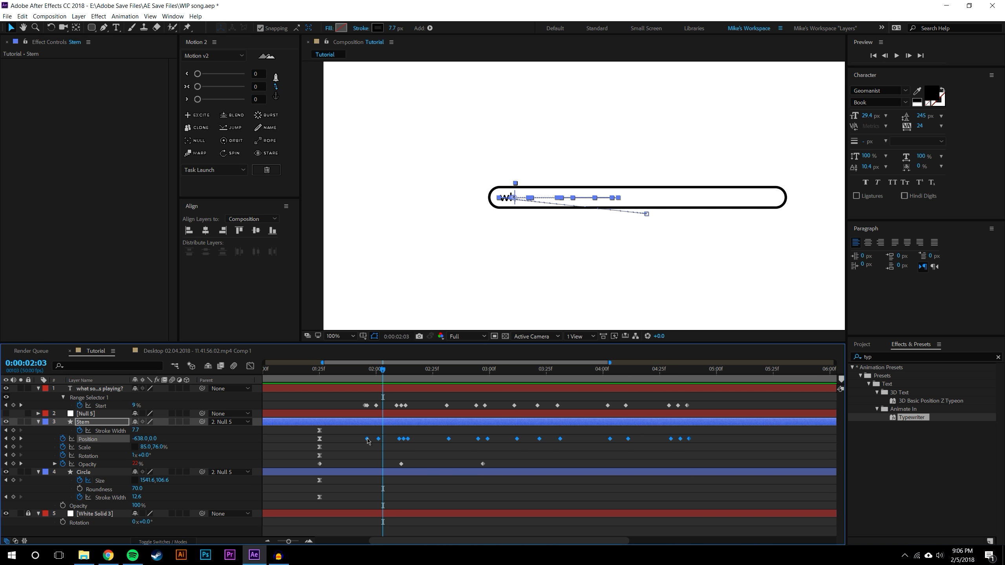
click(378, 450)
drag(361, 369, 399, 367)
key(space)
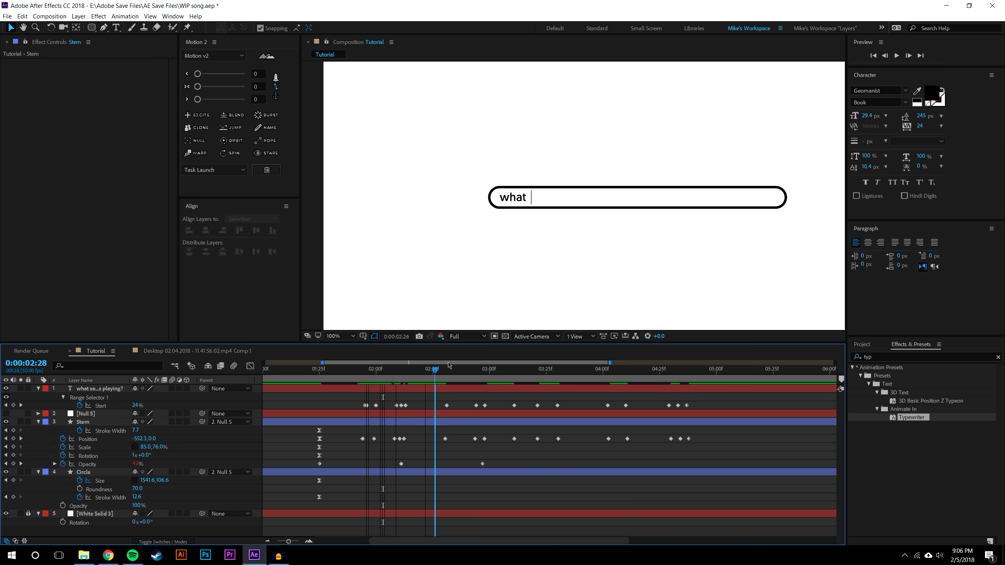
key(space)
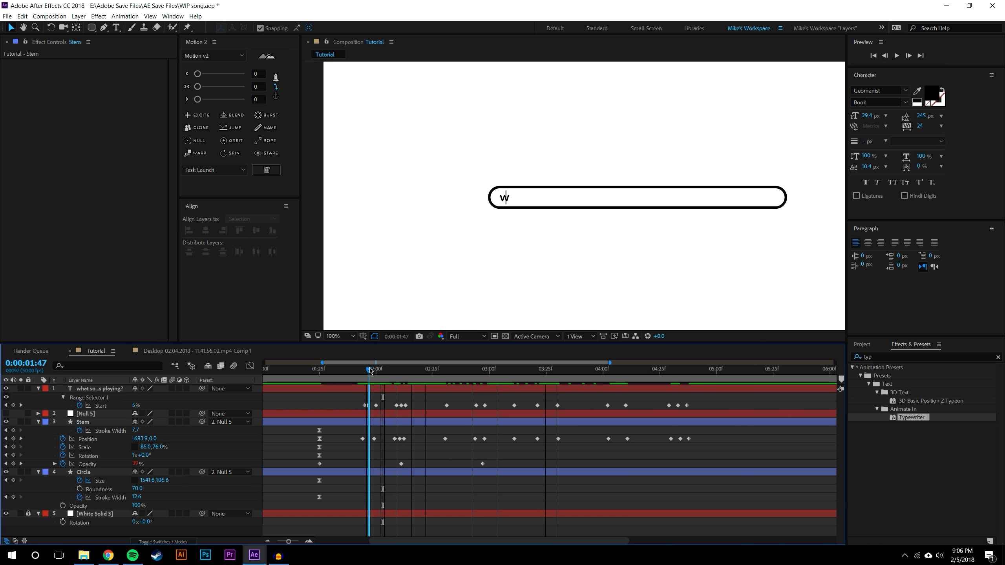
Nudge the Stem's first two typing Position keyframes slightly earlier to match the opening letters
click(362, 439)
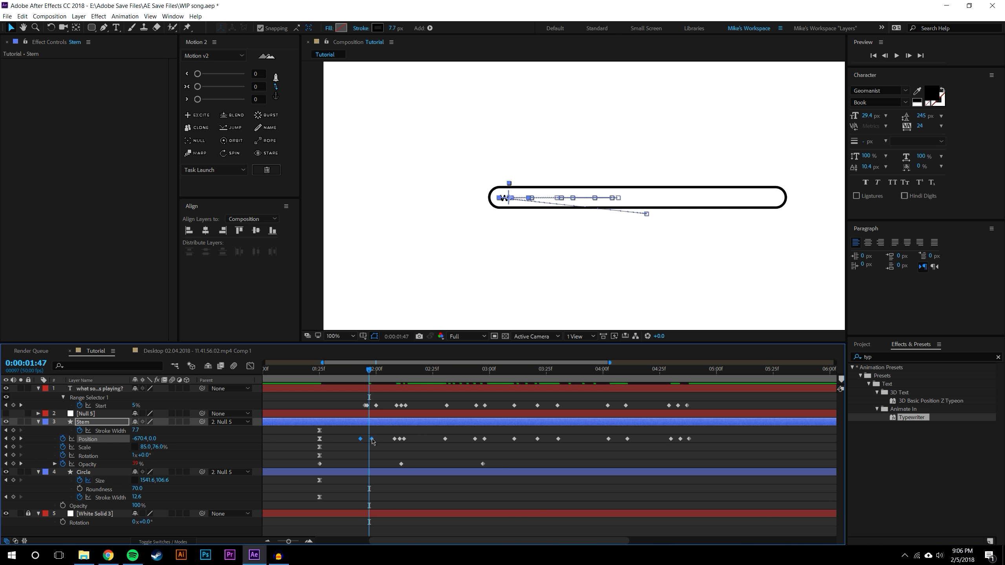
click(369, 408)
mouse_move(360, 431)
mouse_down()
mouse_move(378, 442)
mouse_move(369, 439)
mouse_up()
click(367, 430)
Trim the end of the Stem layer to 0:00:05:25 and collapse the Stem and Circle layers' properties
drag(364, 370, 735, 360)
scroll(634, 264, down, 1)
drag(543, 373, 773, 379)
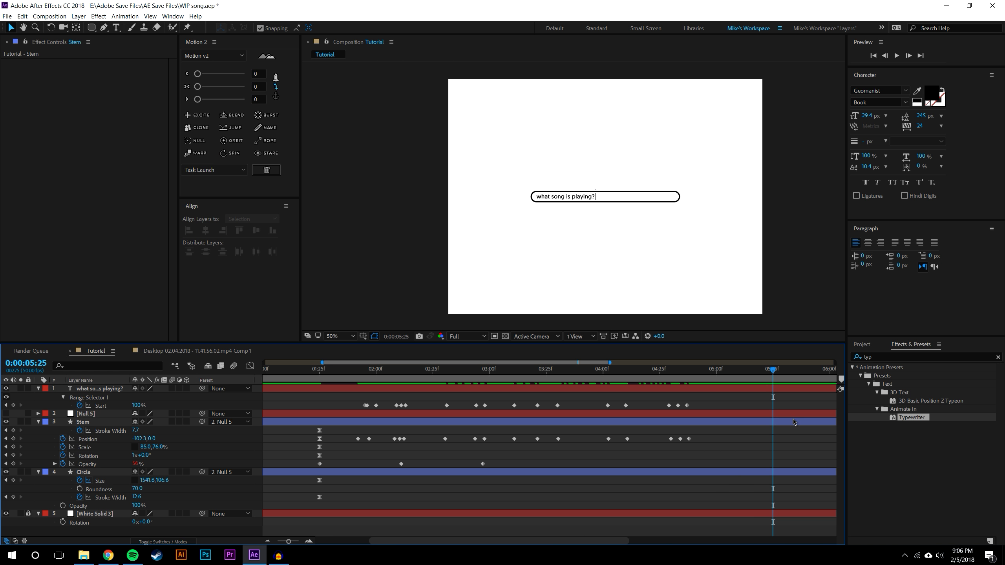
click(794, 422)
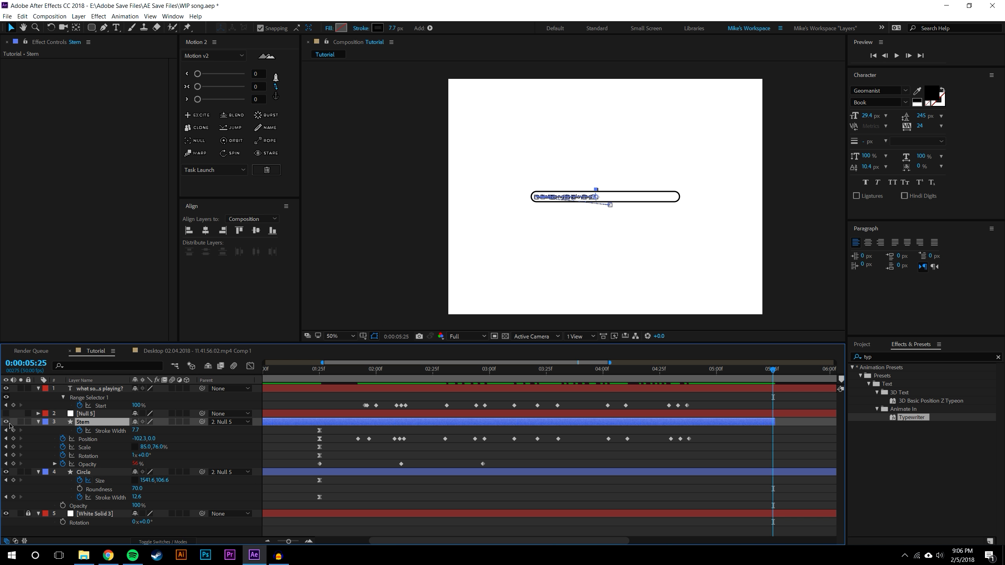
click(38, 422)
click(39, 430)
click(101, 482)
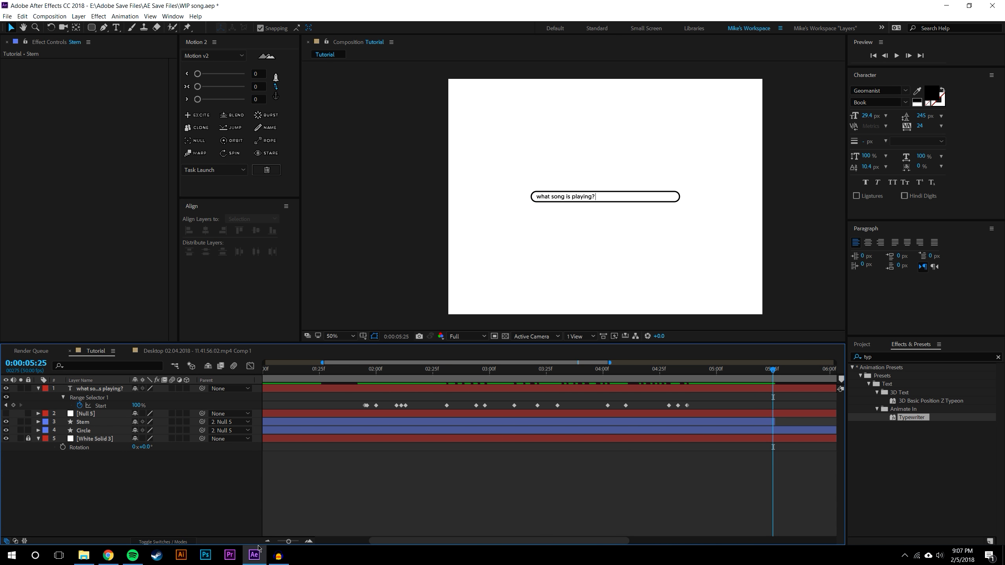
Reveal the Circle layer's keyframes and add a Size keyframe at 0:00:05:26
click(267, 541)
click(268, 541)
mouse_move(583, 370)
mouse_down()
mouse_move(398, 370)
mouse_move(596, 371)
mouse_move(562, 370)
mouse_move(581, 369)
mouse_up()
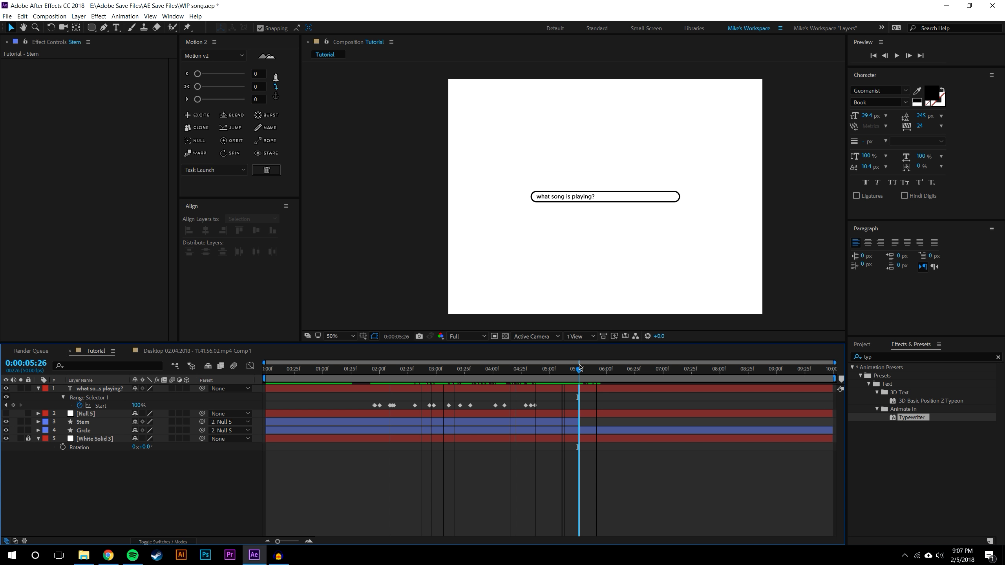
scroll(588, 245, up, 1)
click(636, 207)
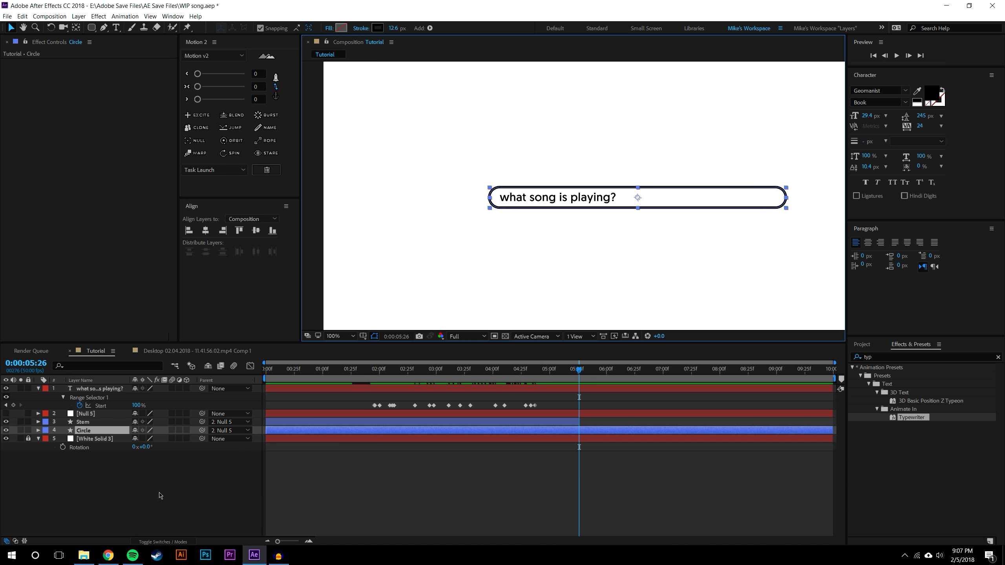
key(u)
click(94, 528)
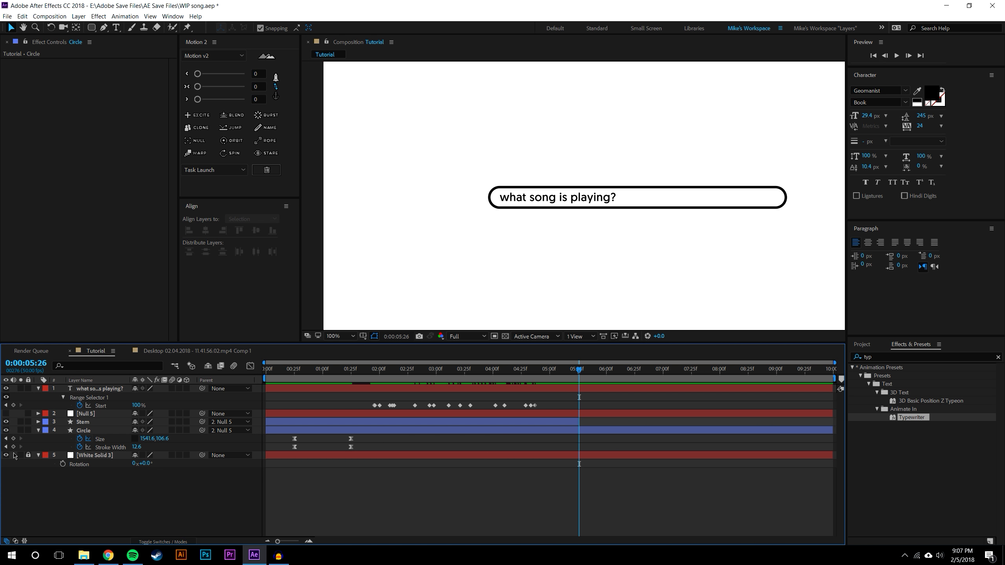
click(13, 438)
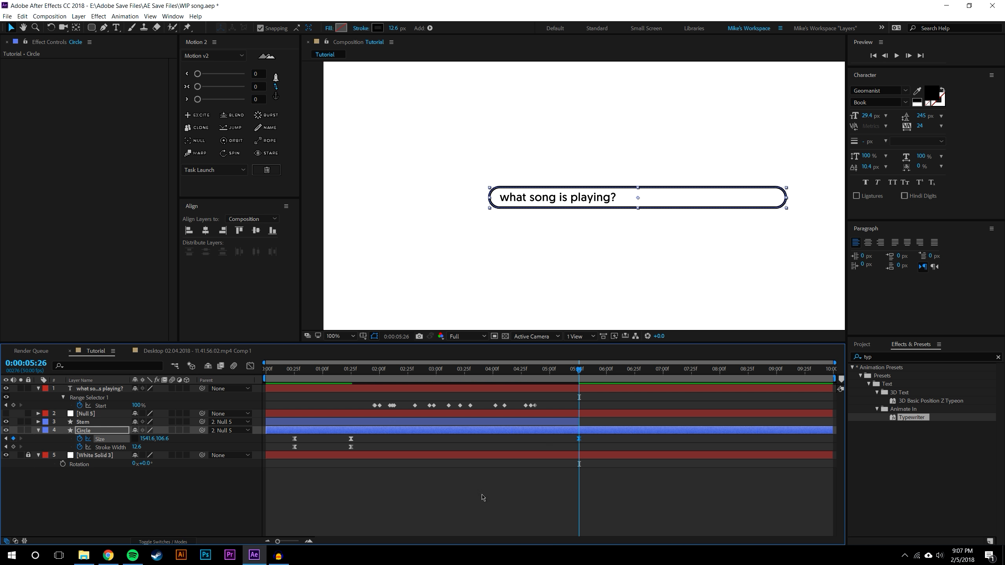
Set the Circle's Size to 1541.6, 642.6 at 0:00:06:25 so the search bar expands vertically into a box
drag(578, 370, 635, 368)
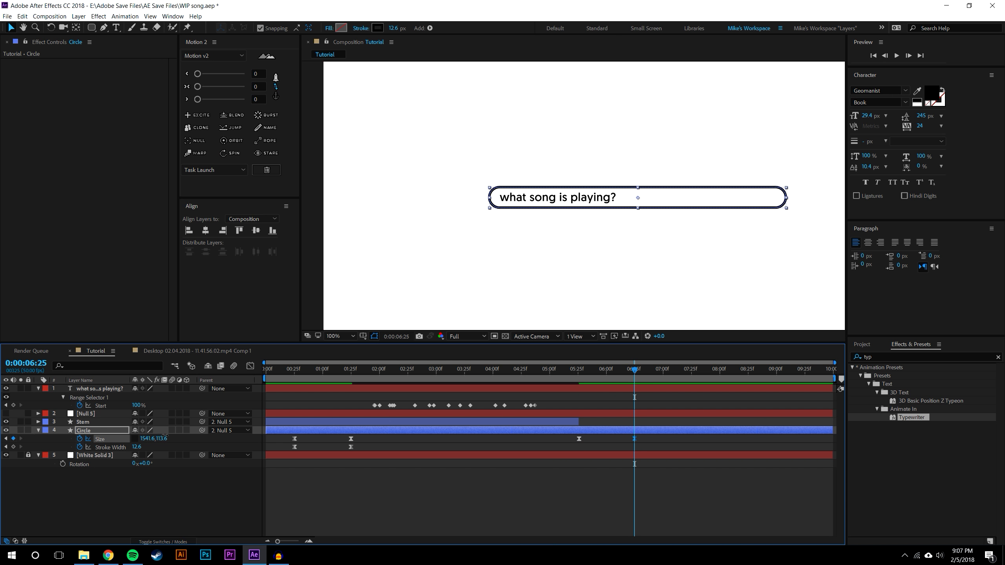
drag(164, 435, 367, 386)
click(648, 280)
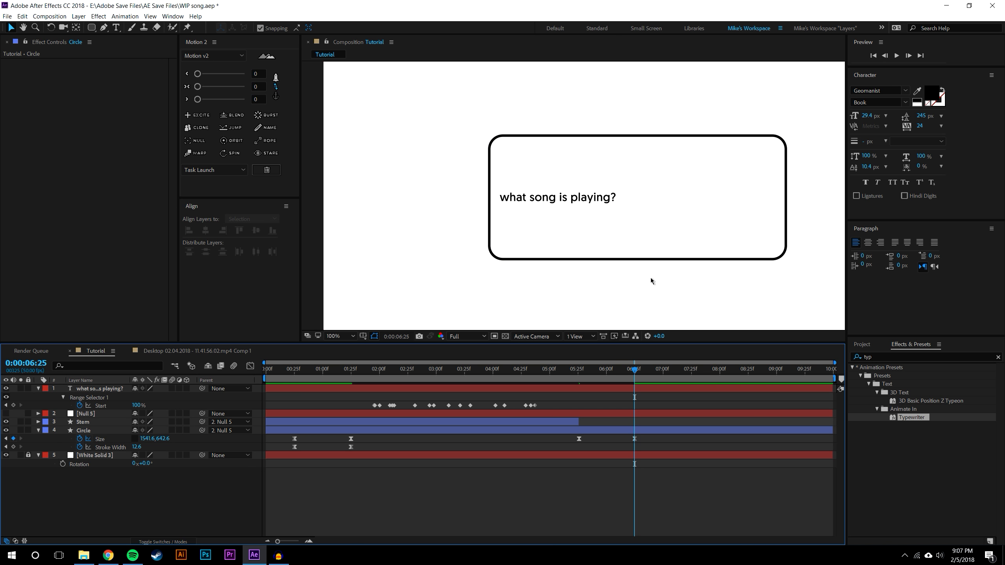
key(comma)
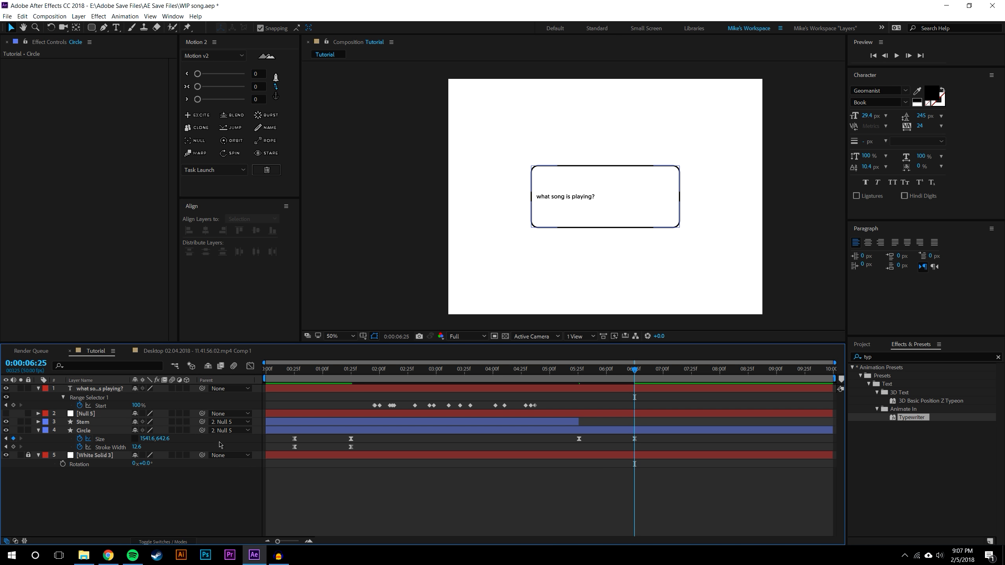
Add a Position keyframe to the "what song is playing?" text layer at 0:00:05:26
key(j)
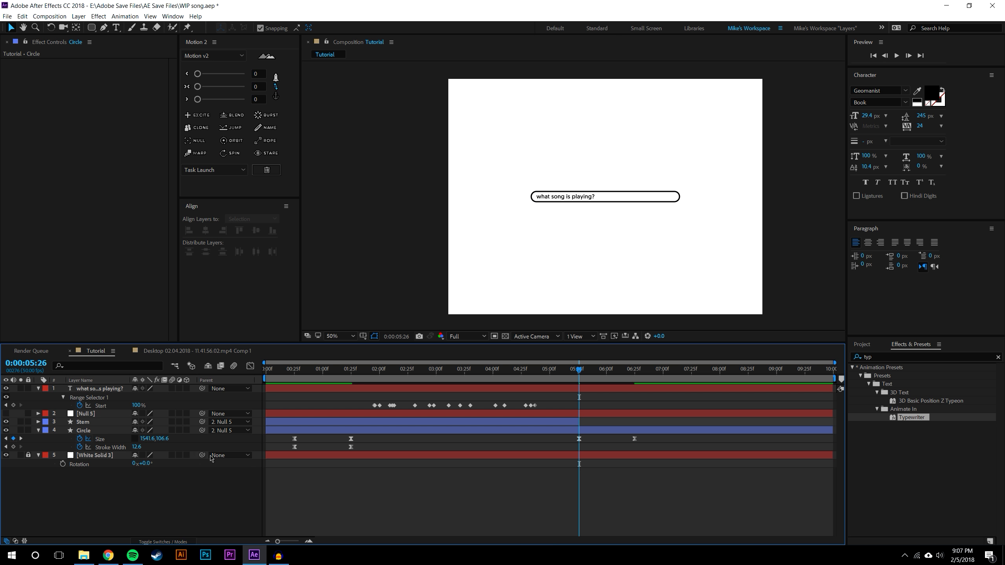
click(104, 390)
key(p)
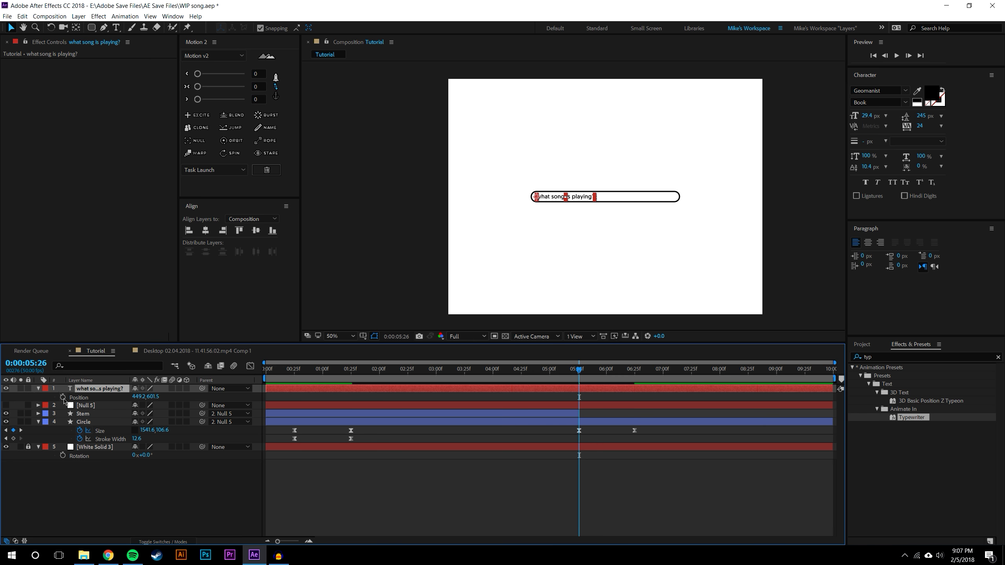
click(63, 397)
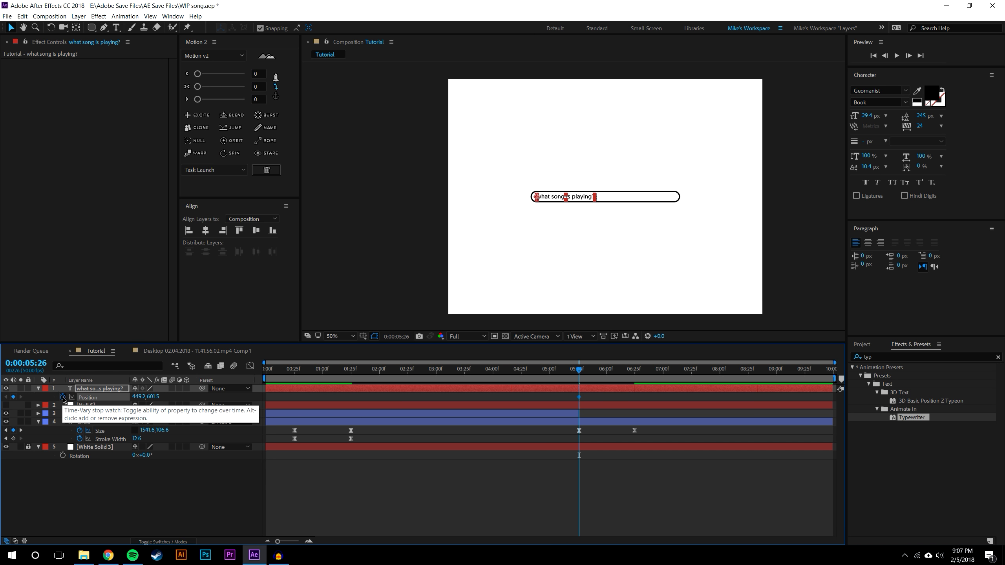
Move the text up inside the box to Position 449.2, 472.5 at 0:00:06:25
key(u)
key(k)
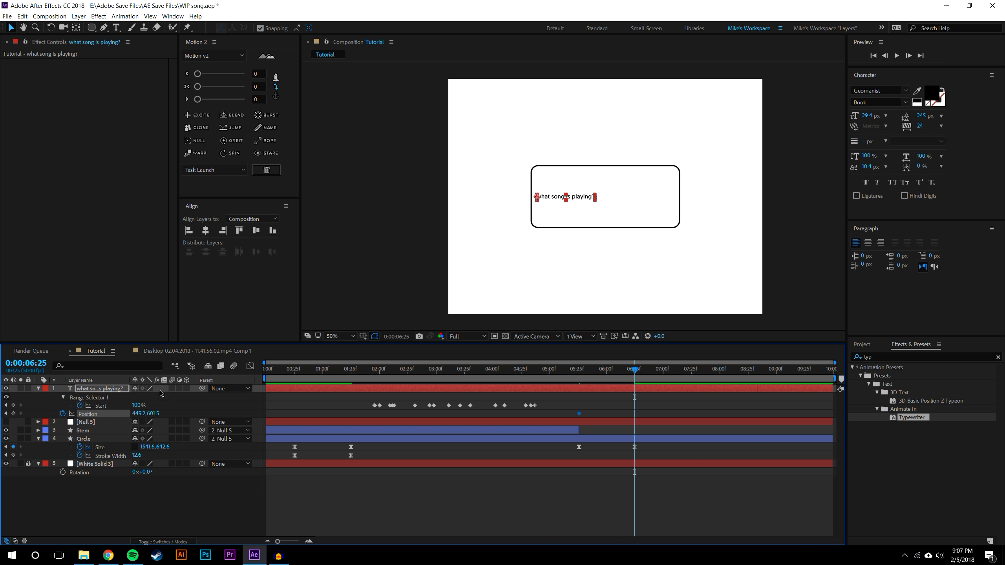
scroll(539, 211, up, 1)
drag(501, 197, 500, 147)
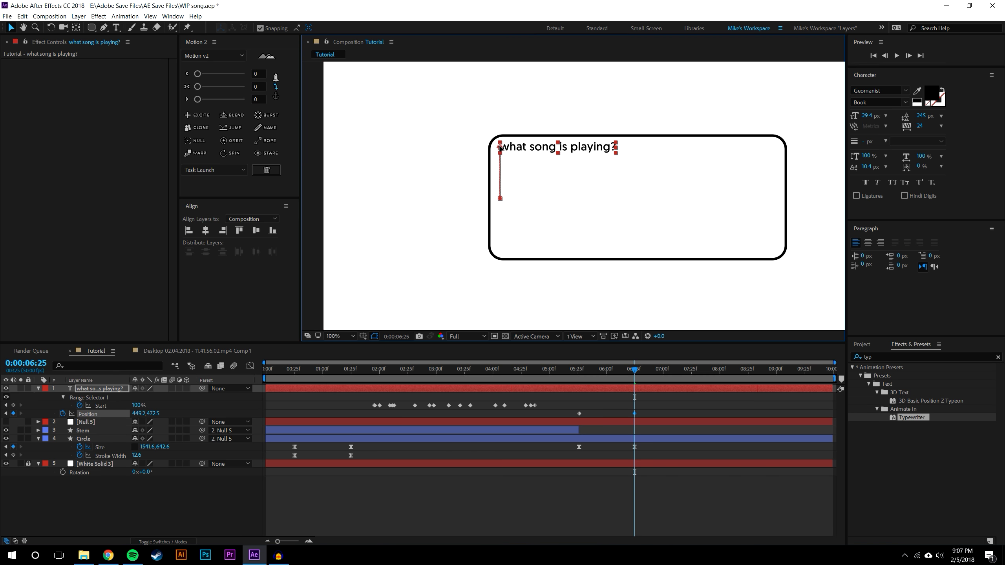
Ease the text's Position and the Circle's Size keyframes at 0:00:05:26 and 0:00:06:25 with Motion 2
drag(564, 396, 646, 486)
click(187, 86)
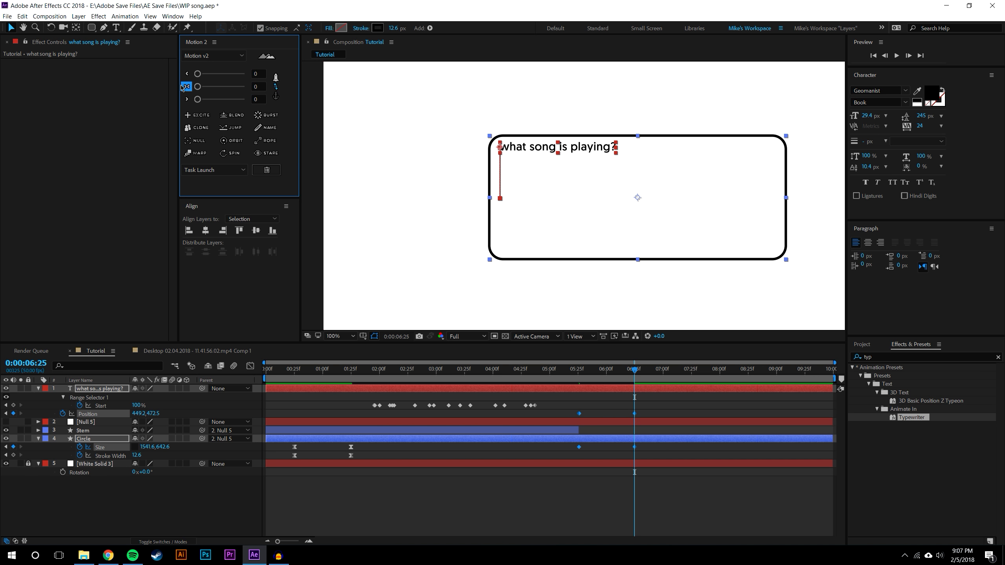
click(276, 87)
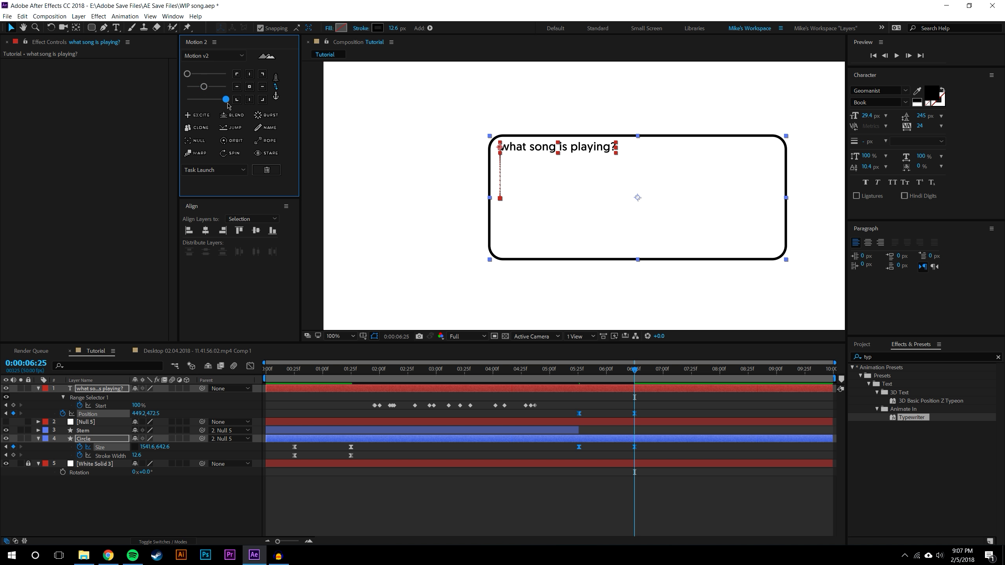
Examine the speed curves of the eased keyframes and preview the search bar's expansion from 0:00:05:23
click(571, 508)
drag(579, 373, 505, 376)
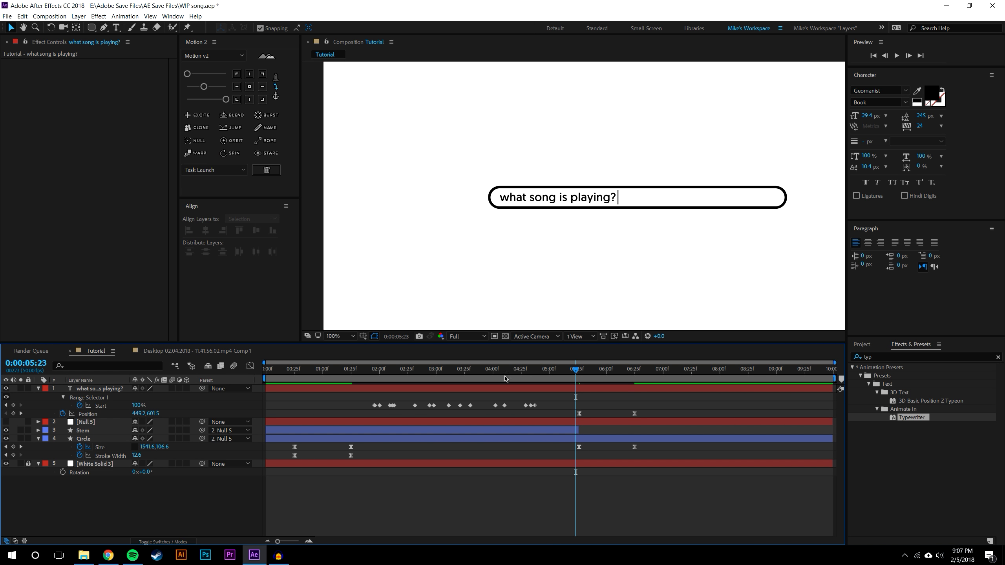
click(250, 366)
click(93, 415)
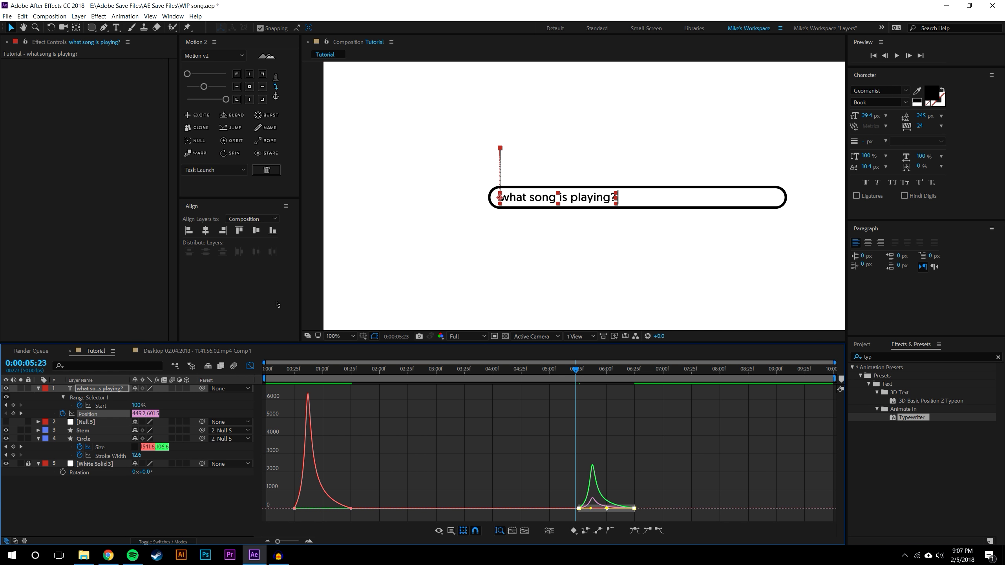
click(250, 366)
click(897, 56)
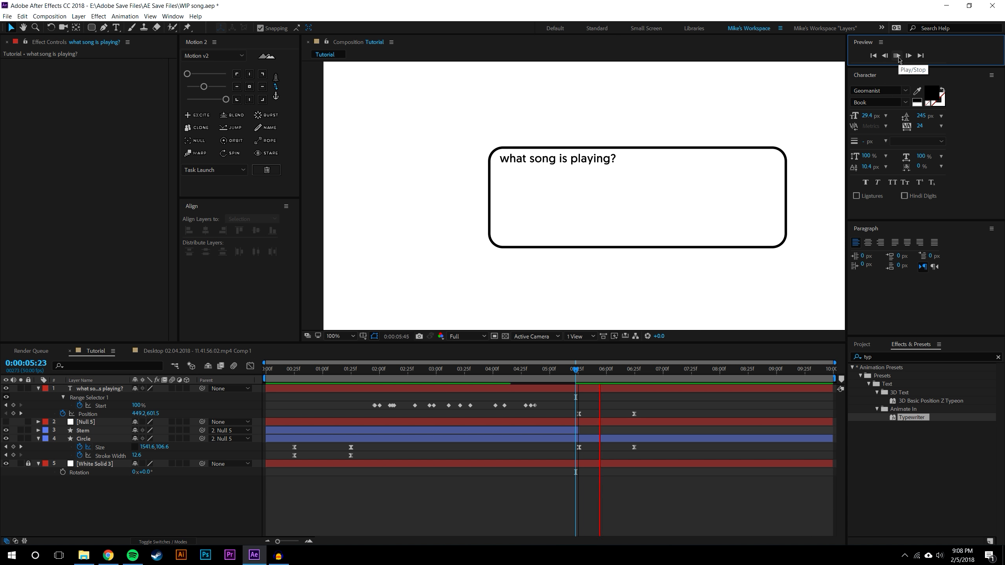
Reduce the Circle's Size at the 0:00:06:25 keyframe to 1541.6, 526.6
drag(575, 372, 651, 370)
key(j)
click(155, 460)
drag(162, 448, 104, 441)
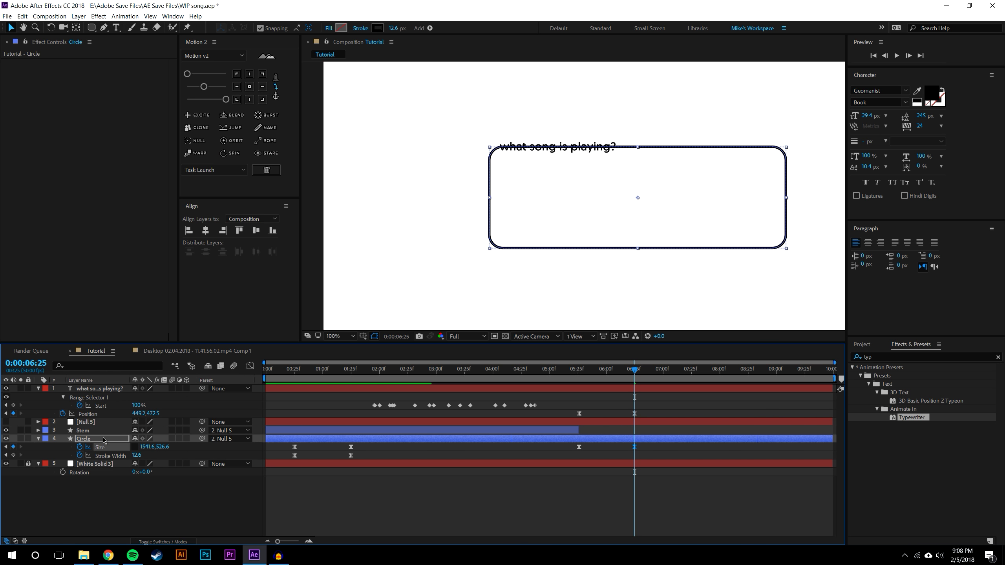
Lower the text's Position at 0:00:06:25 to 449.2, 501.6 so it sits inside the shorter box
drag(153, 414, 321, 388)
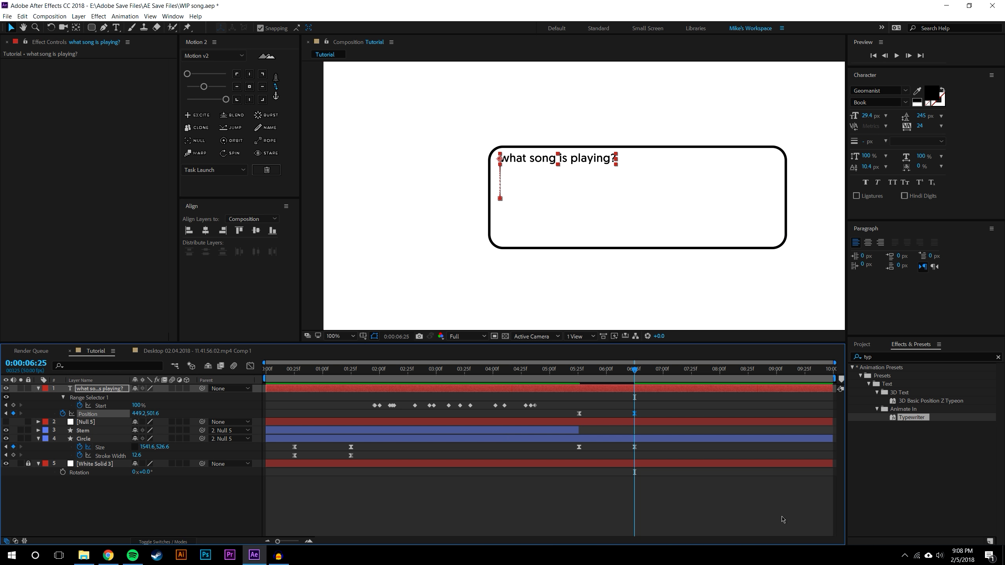
click(783, 520)
scroll(646, 194, down, 1)
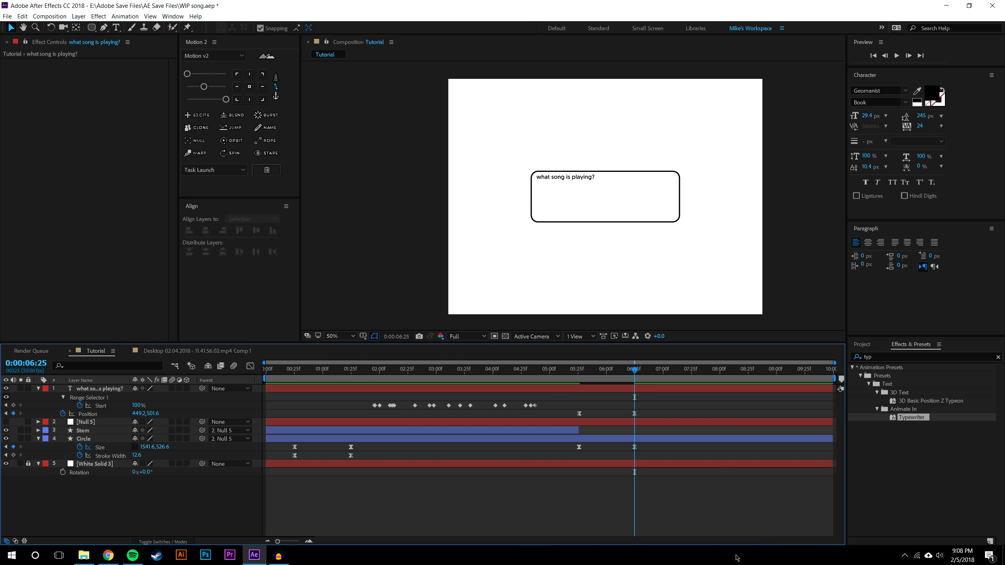
scroll(750, 253, up, 2)
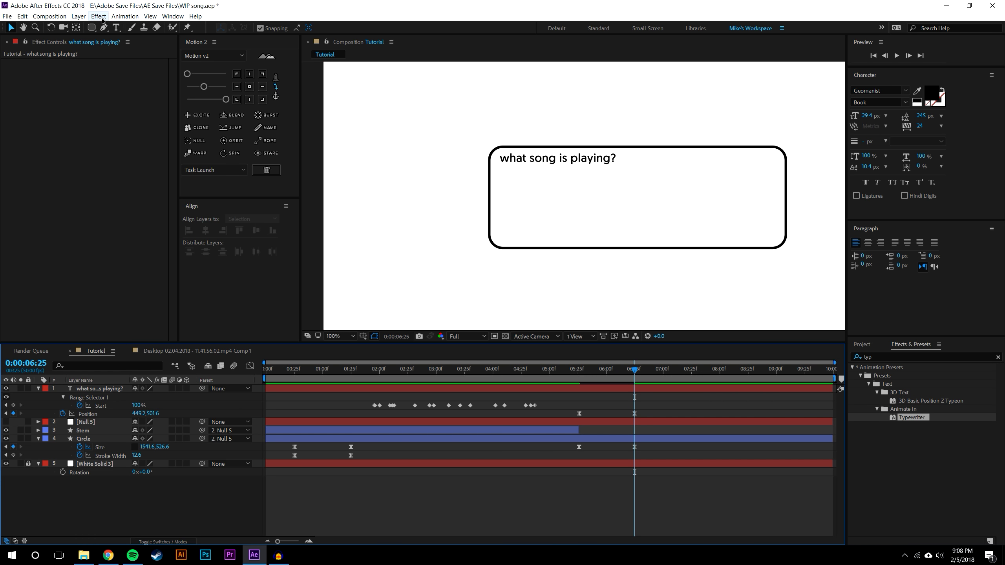
Create a new red solid layer of 1600 by 1200 px
click(79, 16)
mouse_move(119, 27)
click(270, 37)
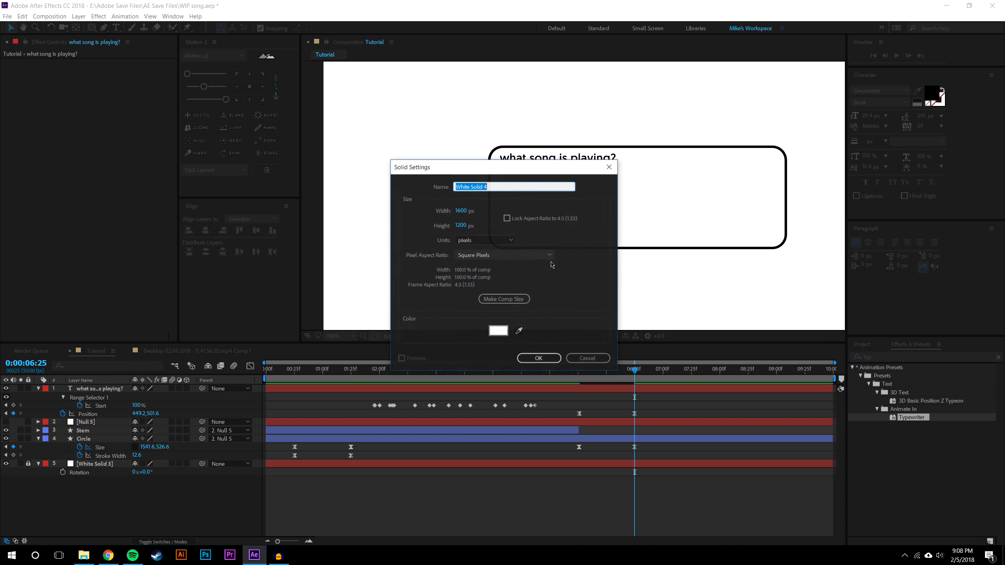
click(498, 331)
click(267, 365)
click(377, 357)
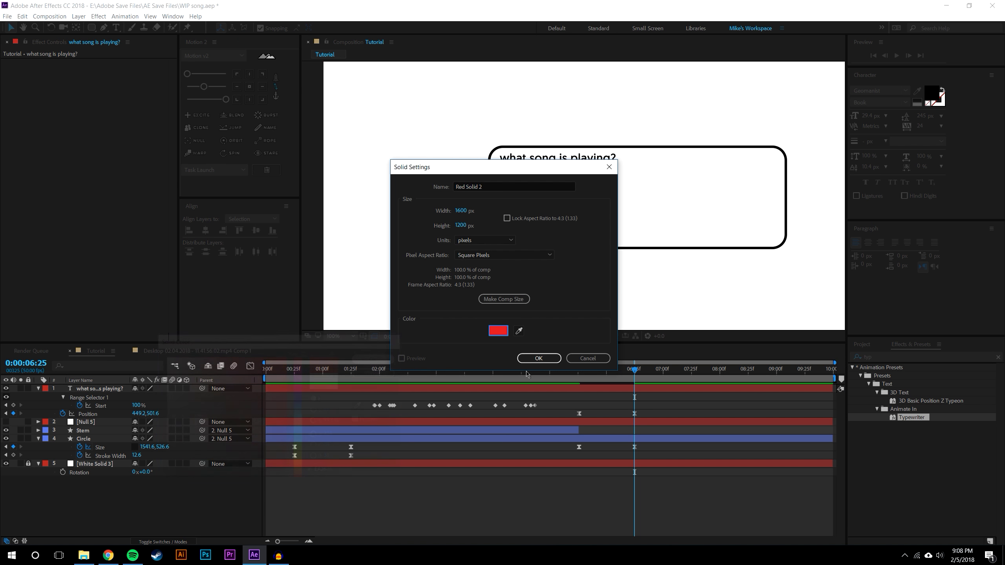
click(539, 358)
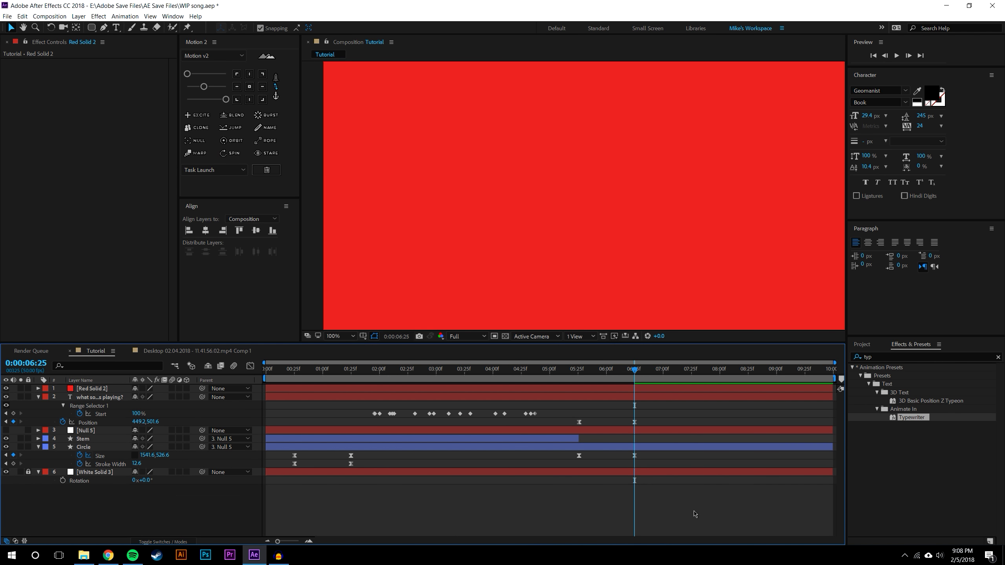
Add Not_Too_Cray.mp3 beneath all layers of the composition and mute it after a short preview
click(870, 345)
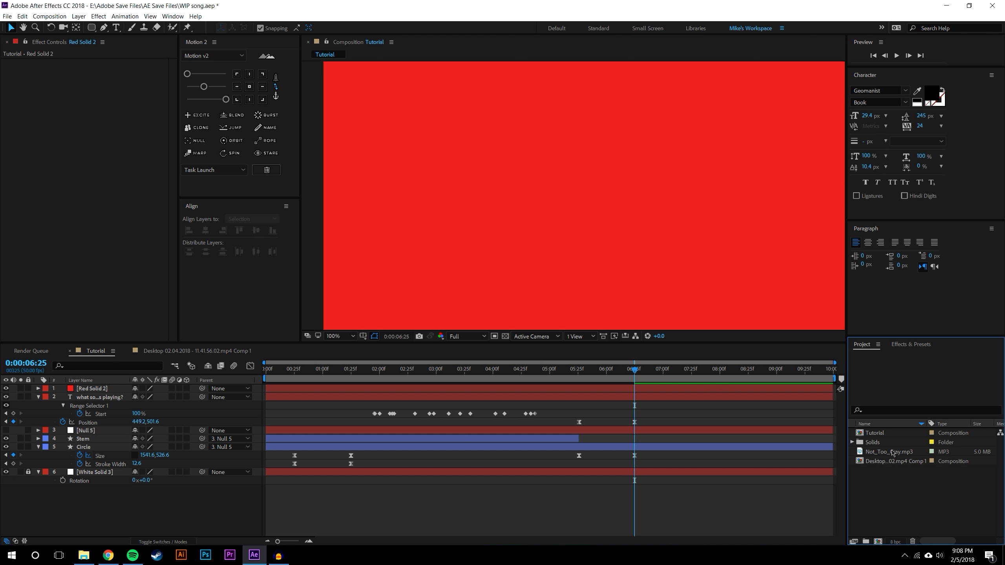
drag(893, 453, 110, 498)
click(358, 375)
click(897, 56)
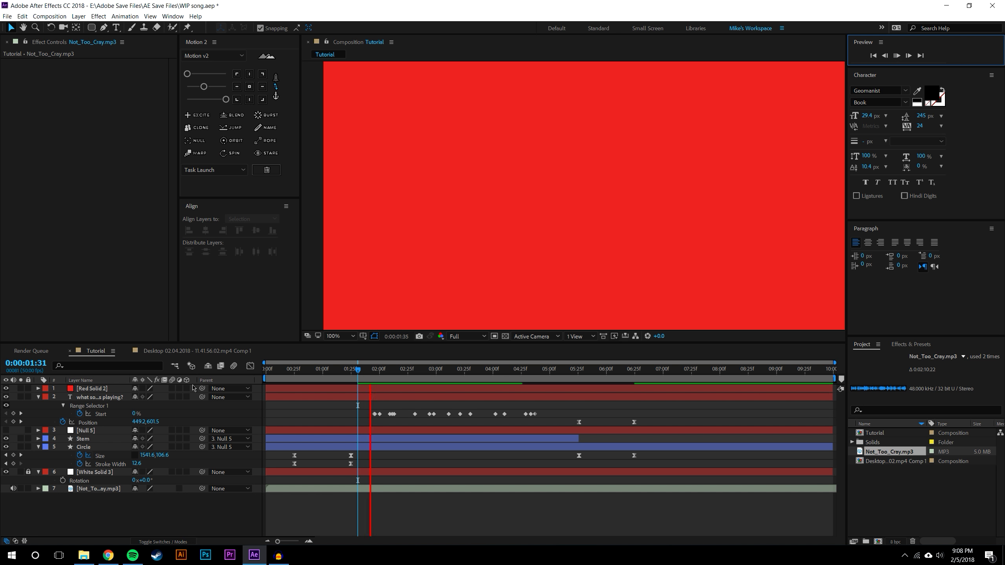
click(374, 372)
click(14, 489)
scroll(573, 285, down, 1)
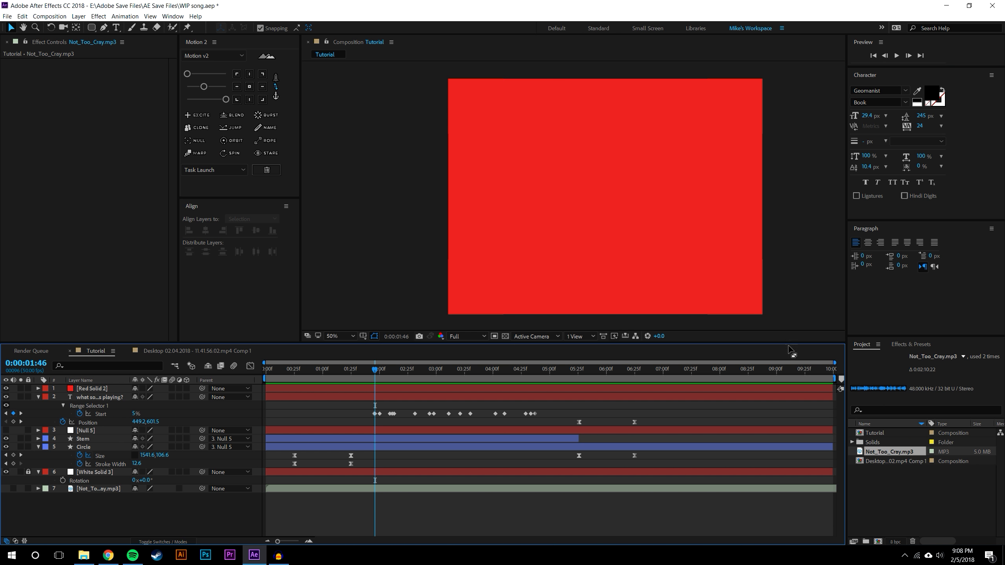
Search the effects for "audio" and apply Audio Spectrum to the red solid, undoing a trial of Audio Waveform
click(911, 344)
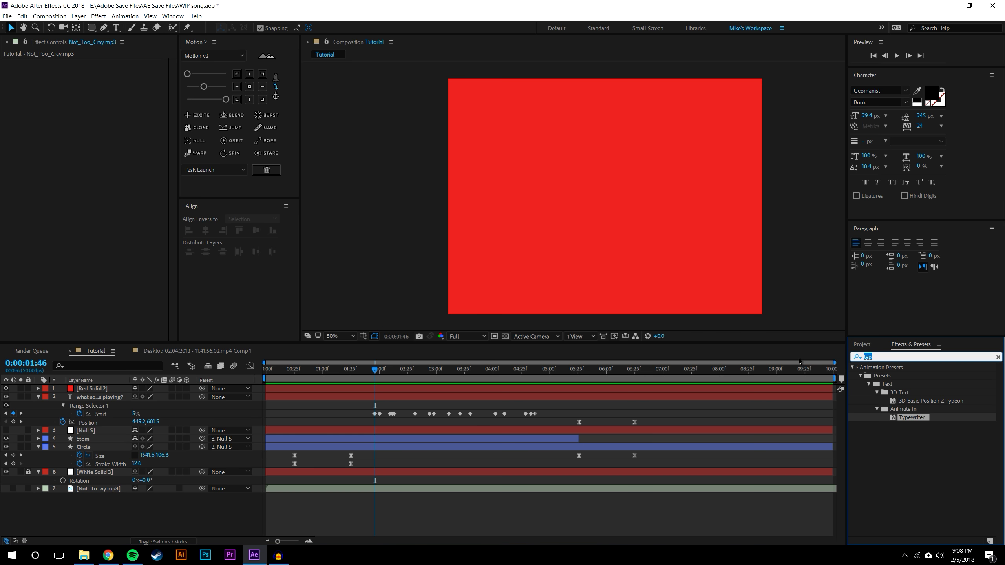
text(audio)
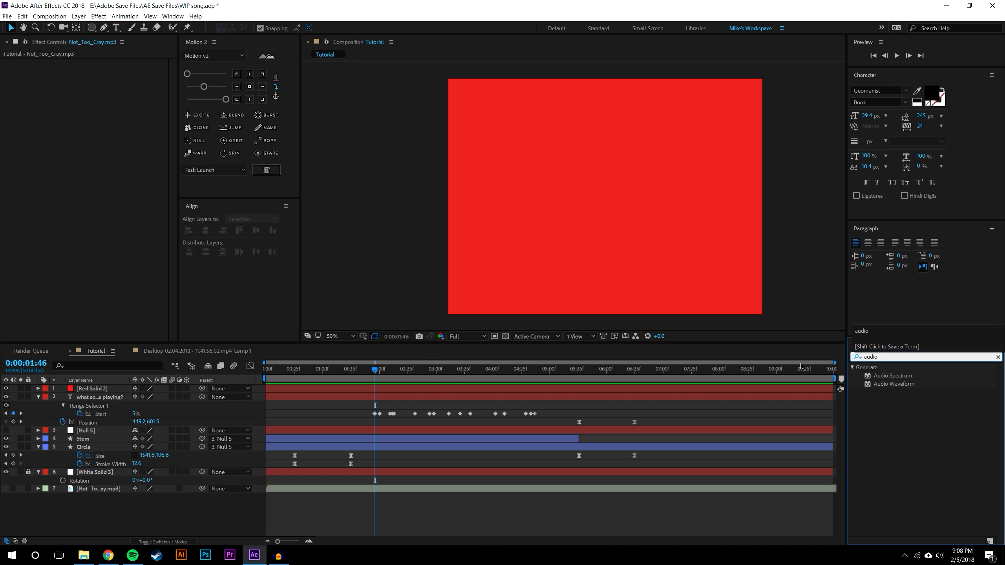
click(885, 404)
drag(900, 386, 686, 265)
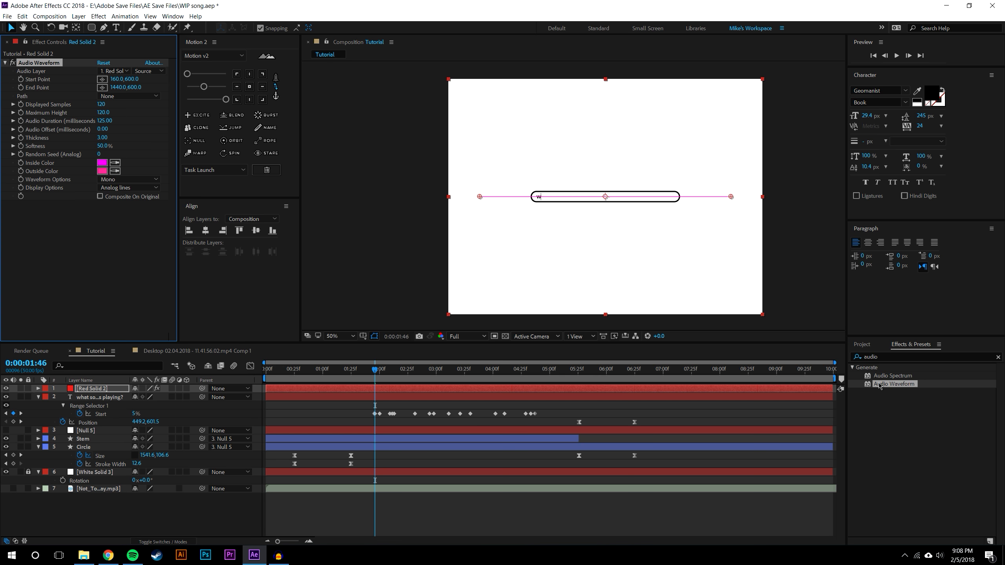
key(ctrl+z)
drag(892, 375, 620, 253)
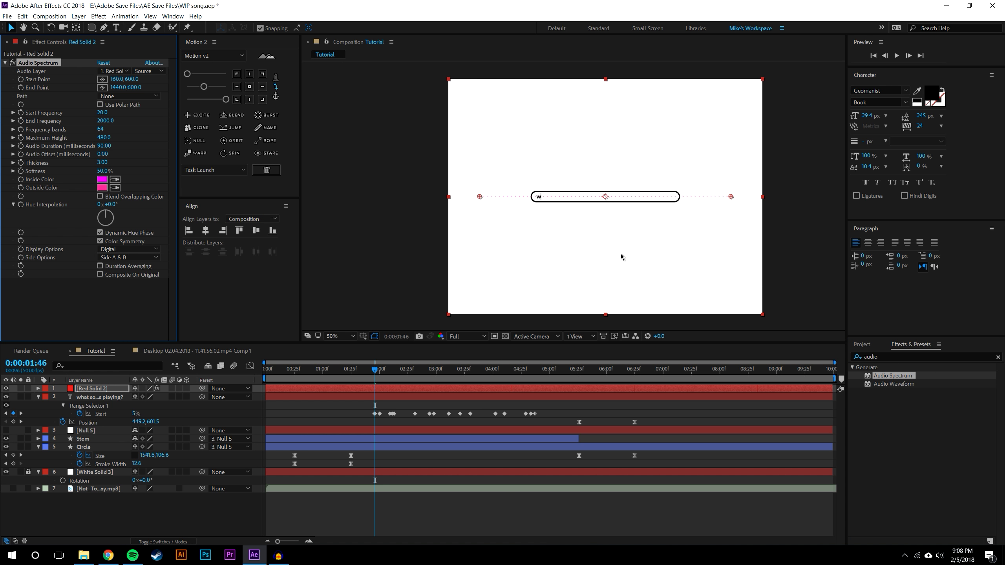
drag(205, 556, 158, 556)
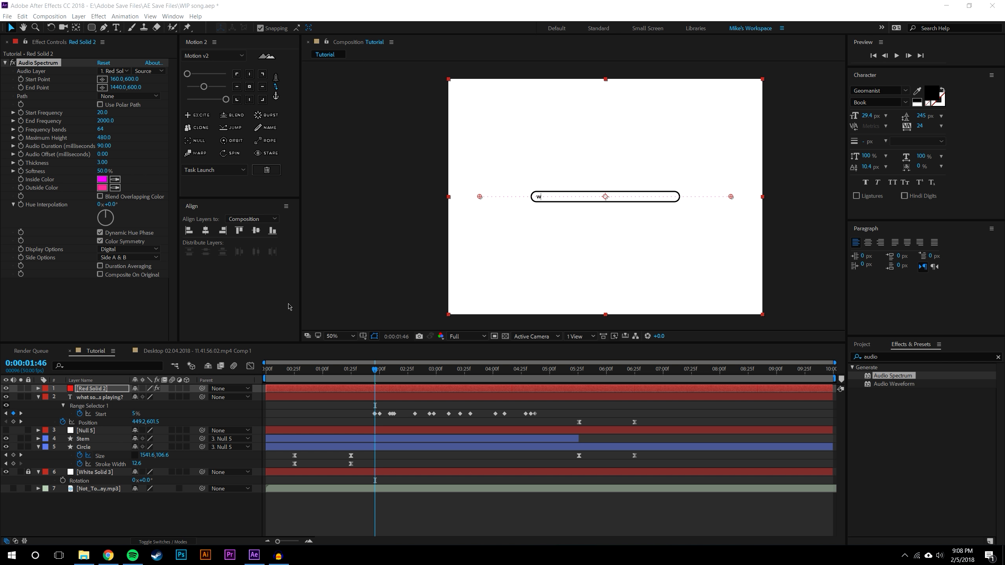
Set the Audio Spectrum's Audio Layer to Not_Too_Cray.mp3 and check the spectrum up to 0:00:08:23
drag(564, 371, 698, 372)
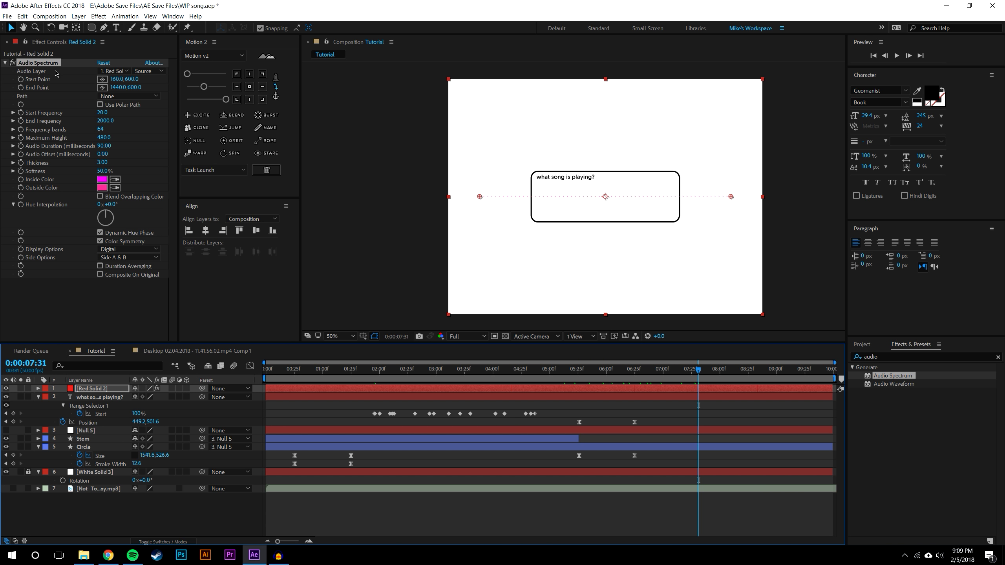
click(113, 71)
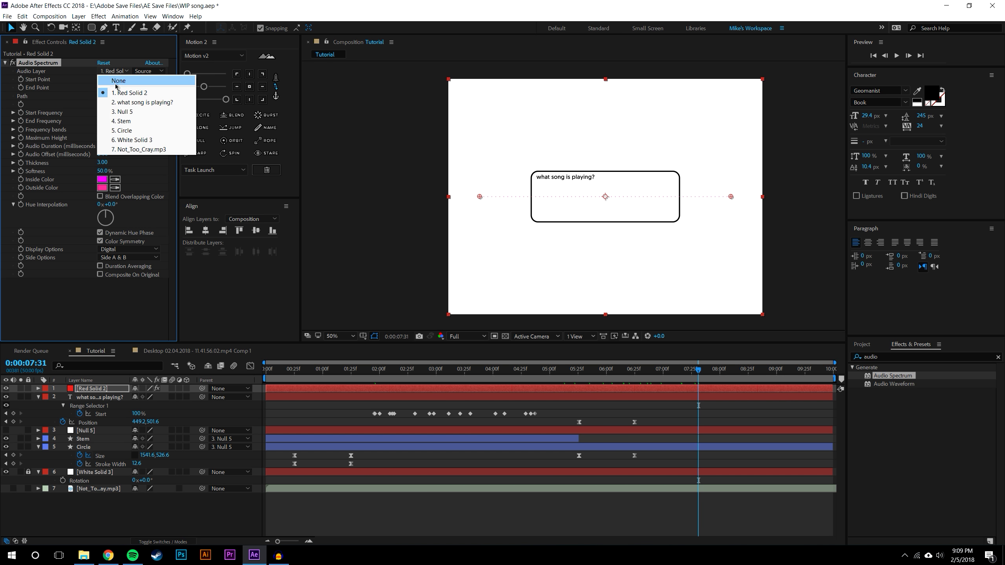
click(133, 149)
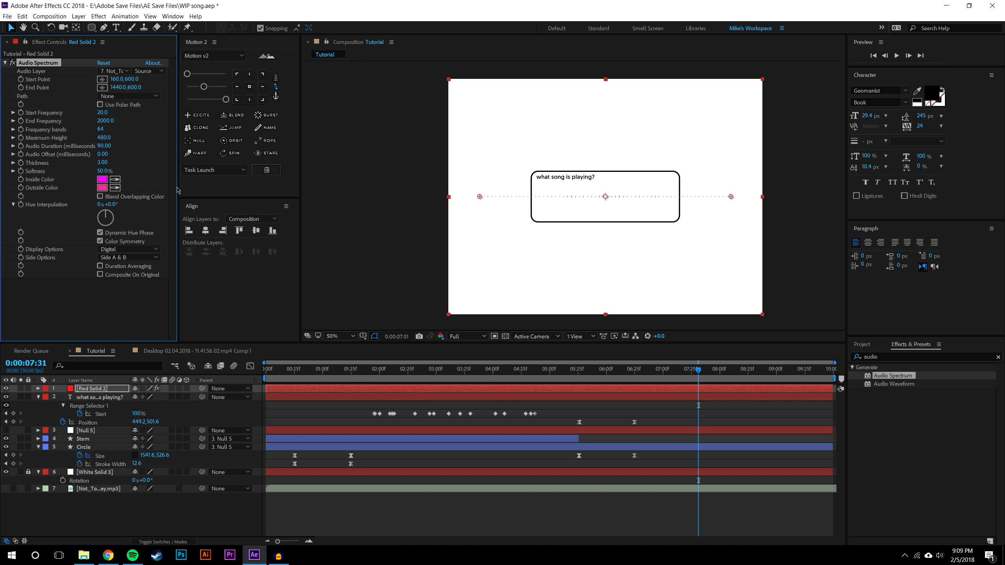
click(503, 474)
drag(567, 371, 746, 372)
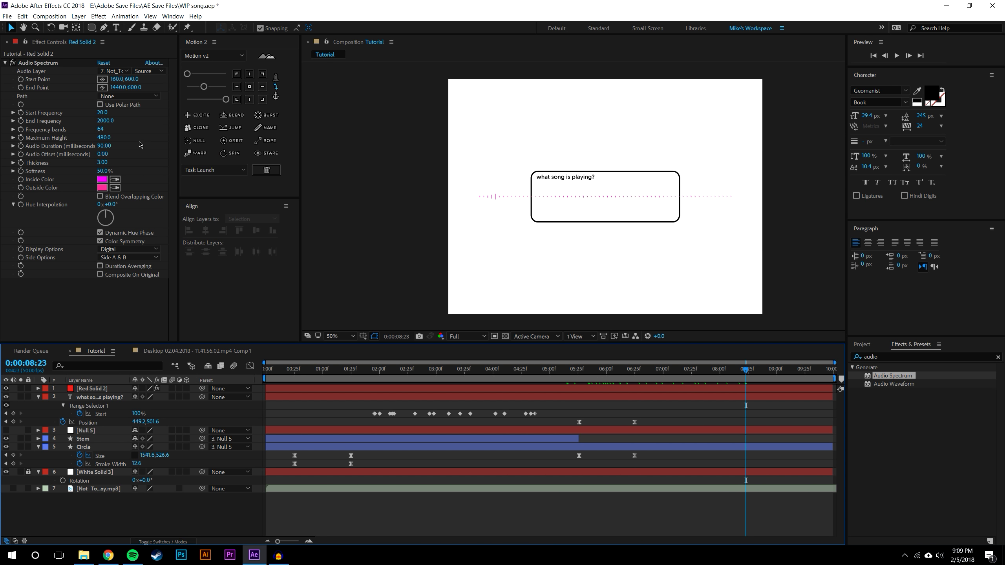
Show the composition grid and set the Audio Spectrum's Start Point to 480.1, 600.0 inside the box
drag(117, 80, 213, 100)
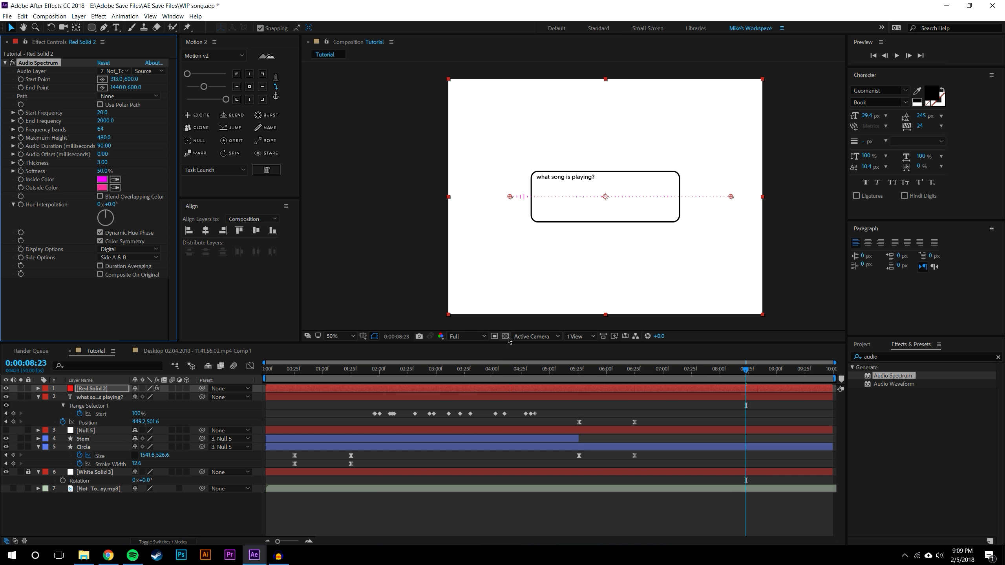
click(363, 336)
click(382, 369)
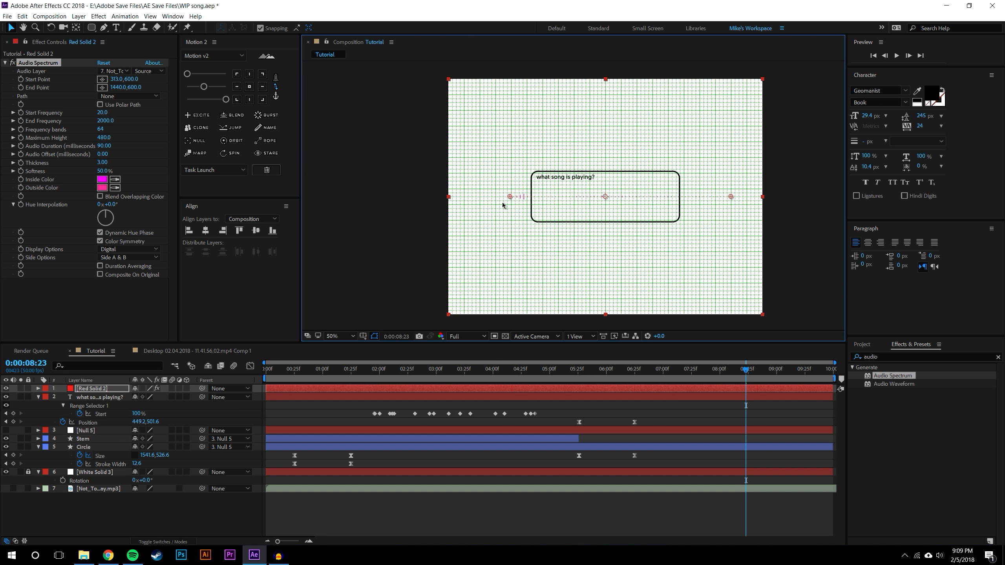
key(period)
drag(112, 79, 195, 76)
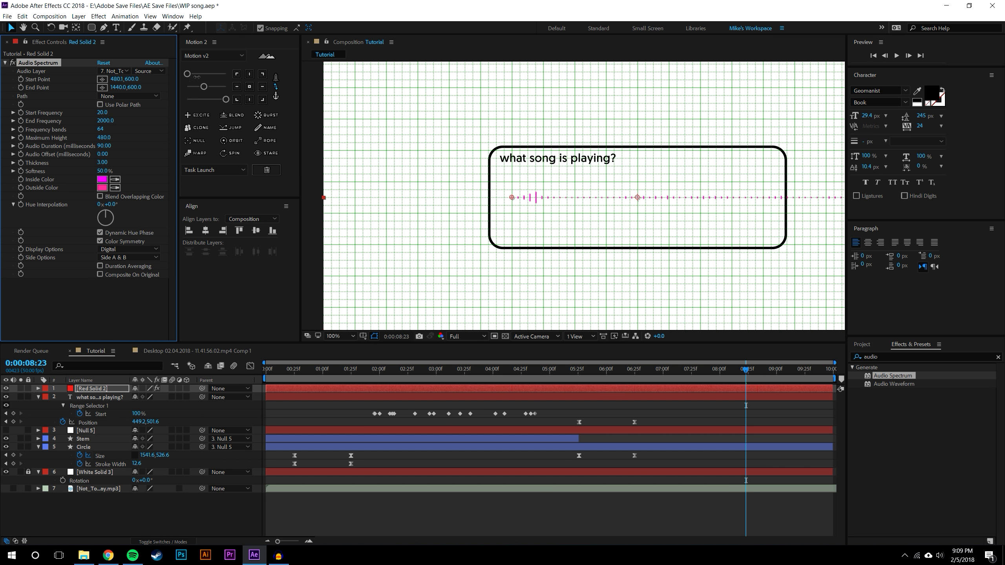
Set the Audio Spectrum's End Point to 1120.2, 600.0, hide the grid and check the spectrum at 0:00:08:18
key(ctrl+z)
drag(116, 88, 1, 168)
click(428, 511)
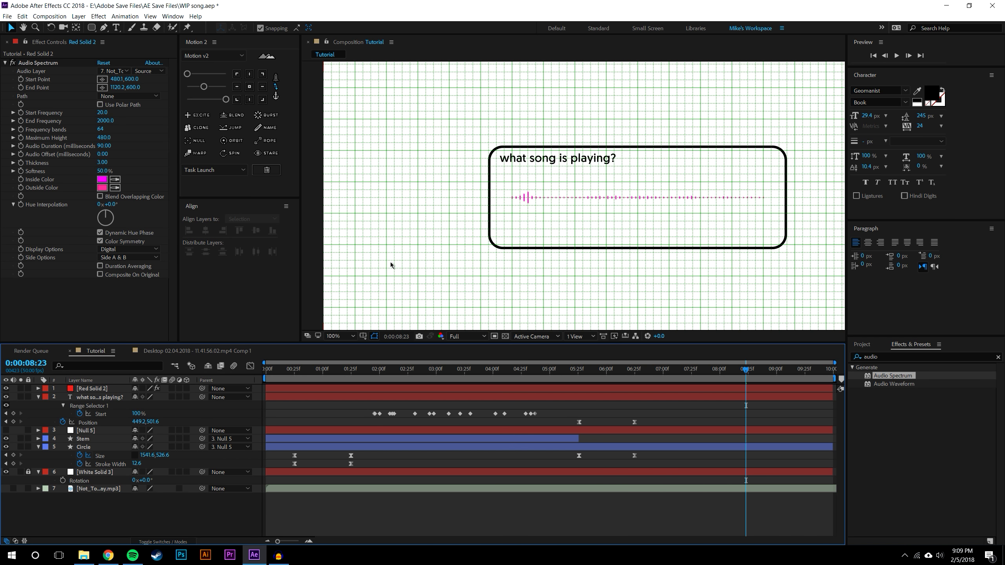
scroll(715, 217, down, 2)
scroll(715, 218, up, 2)
click(363, 336)
click(380, 370)
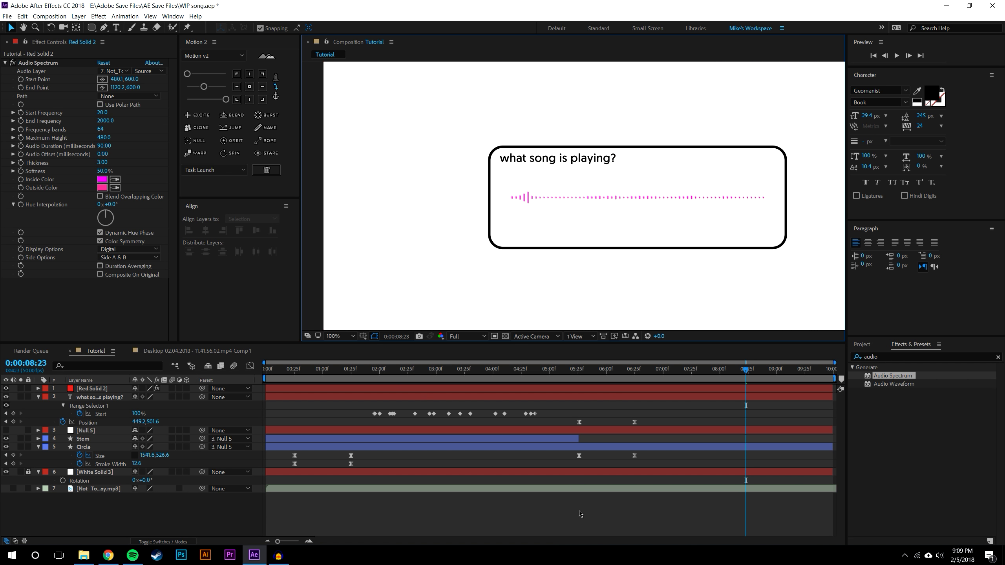
drag(557, 380, 740, 365)
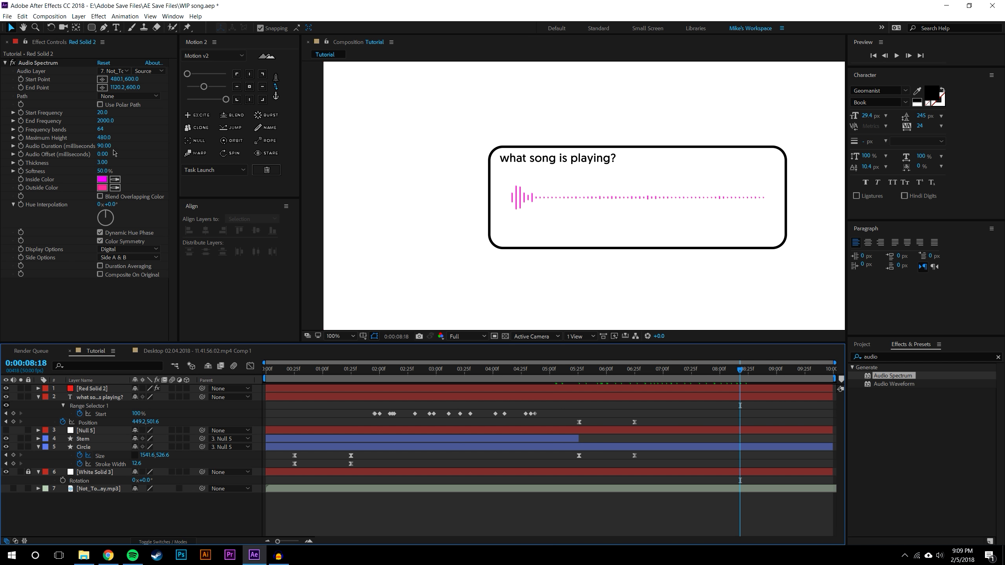
Set the Audio Spectrum's Inside Color and Outside Color to black (000000)
click(103, 179)
drag(167, 464, 155, 501)
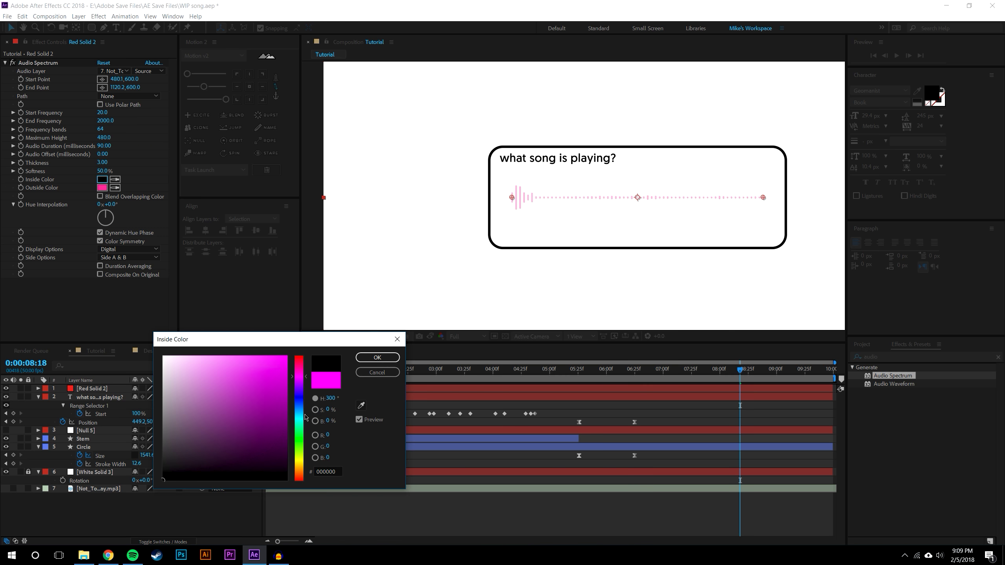
click(378, 357)
click(102, 188)
drag(192, 462, 146, 479)
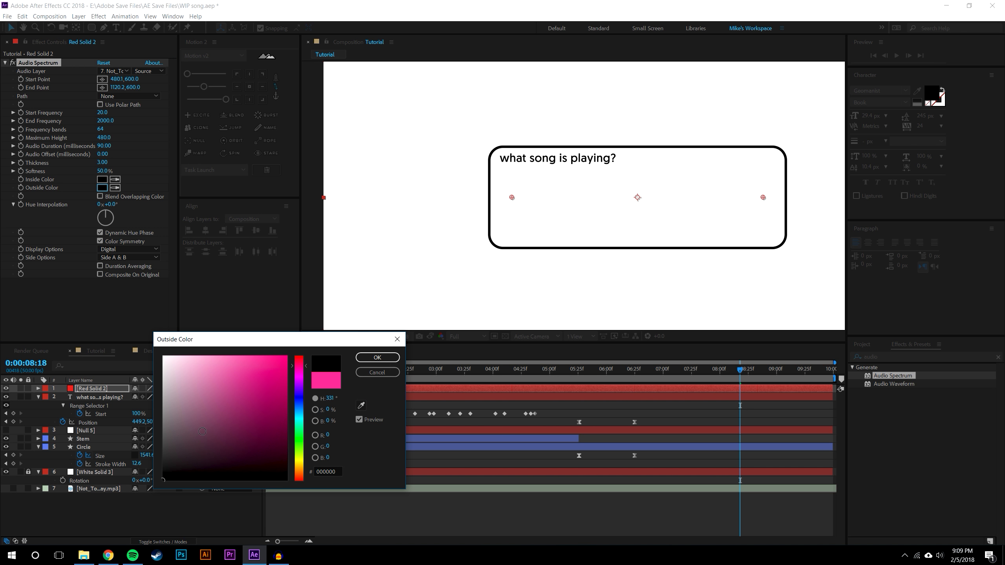
click(377, 357)
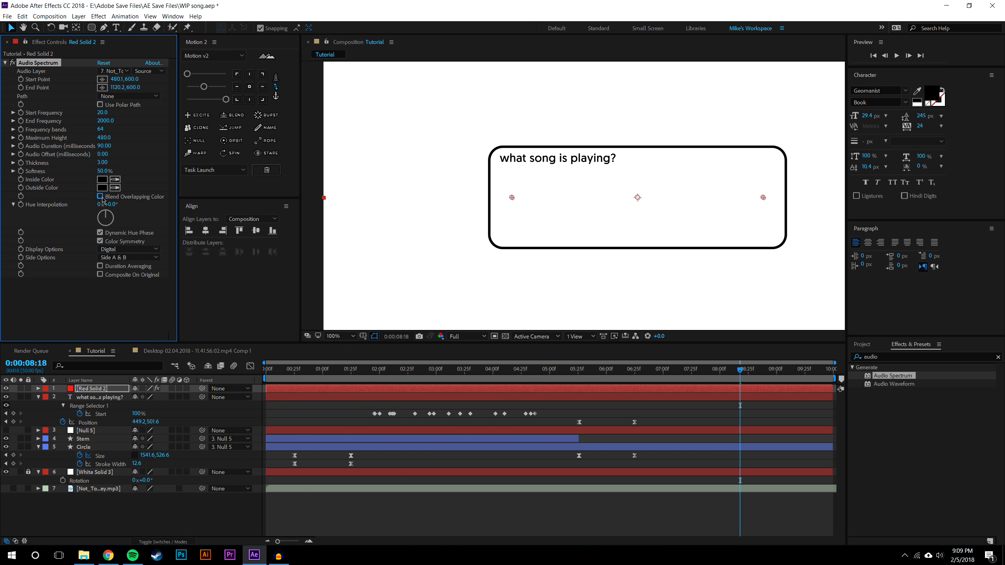
drag(151, 205, 106, 205)
Lighten the Audio Spectrum's Inside Color to near-black and set its Outside Color to 0C0C0C
click(102, 179)
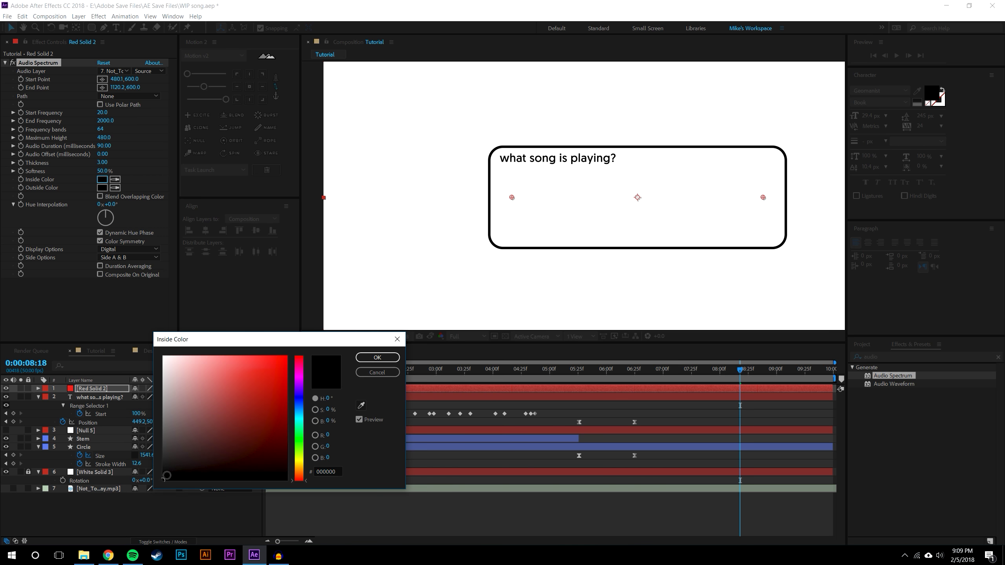
click(377, 358)
click(102, 187)
click(377, 358)
key(period)
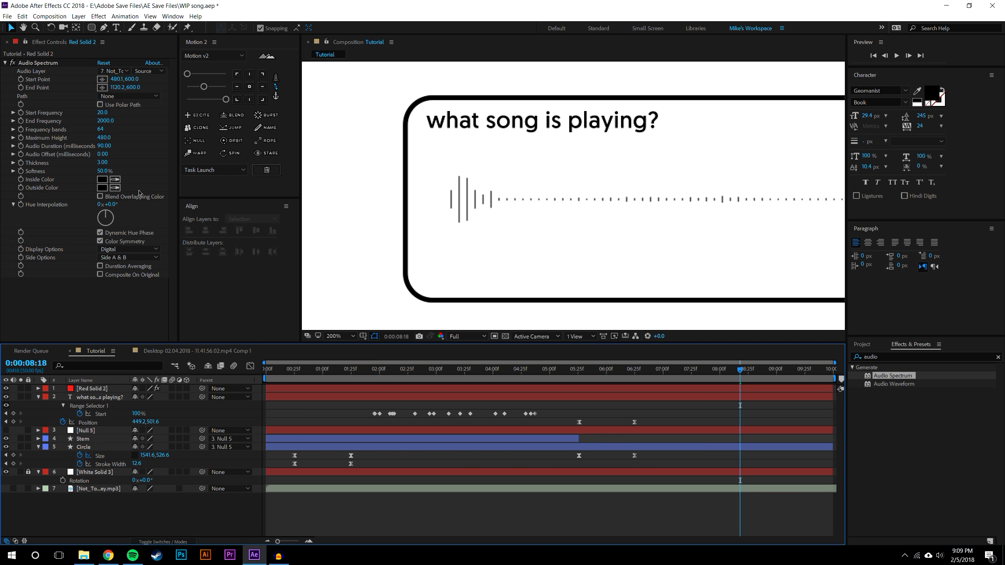
Set the Audio Spectrum's Thickness to 7.75 and its Softness to 0.0%
drag(102, 162, 227, 183)
drag(105, 170, 70, 195)
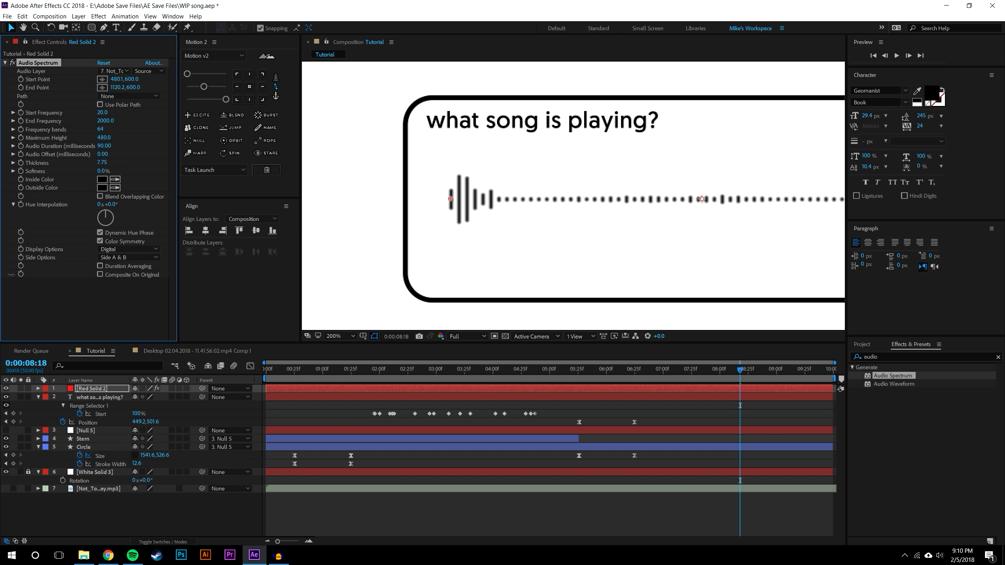
click(467, 504)
scroll(540, 220, down, 1)
drag(662, 240, 631, 244)
Try a Thickness of 27.35 with 3.0% Softness, and toggle Blend Overlapping Colors on and off
drag(103, 162, 148, 170)
drag(4, 197, 109, 186)
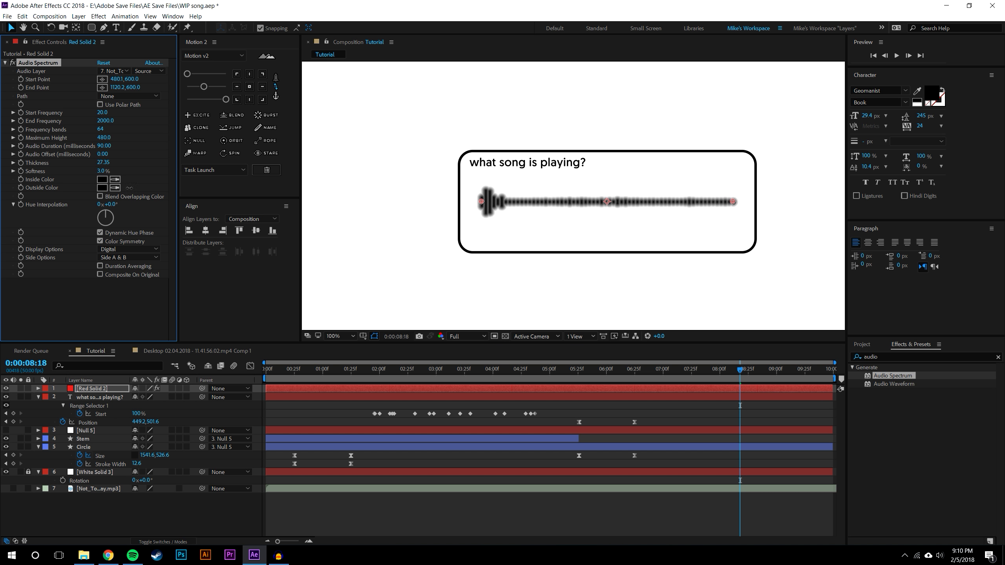
click(100, 197)
click(100, 197)
Delete the Audio Spectrum and try Audio Waveform on the red solid with the song as its Audio Layer
key(Delete)
drag(895, 384, 113, 389)
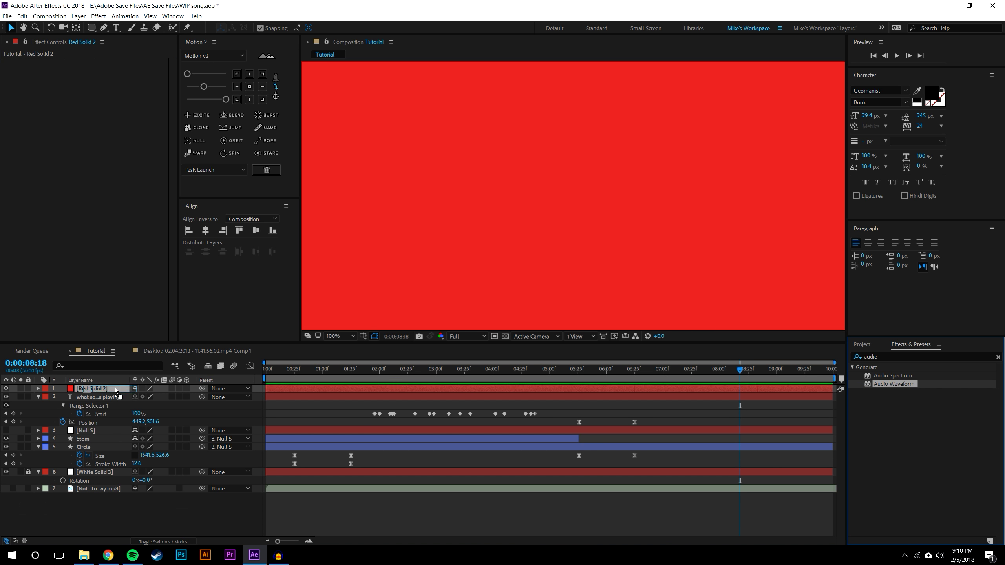
click(124, 72)
click(142, 149)
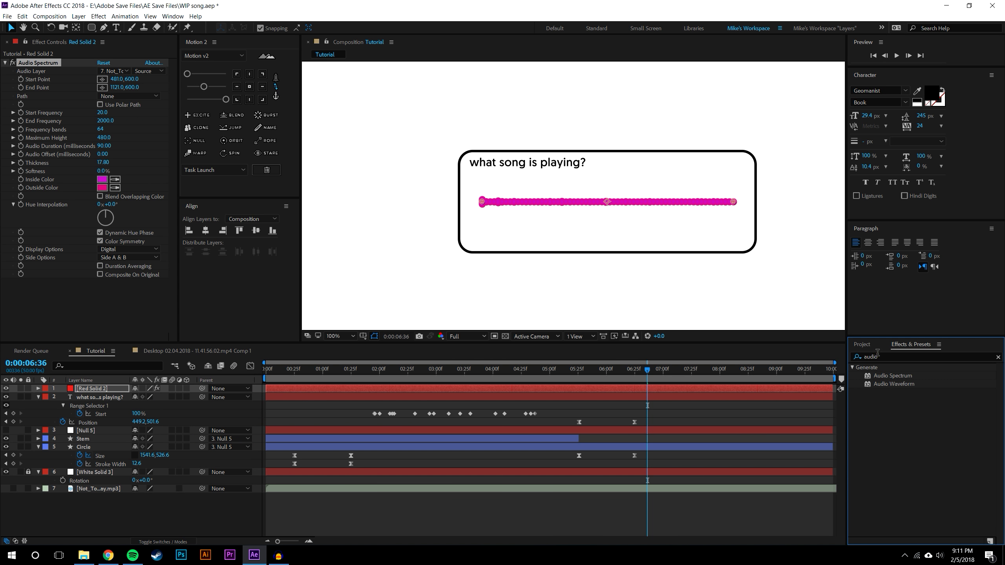
Search the effects for "fill", apply Fill to the red solid and set its color to black (000000)
click(851, 352)
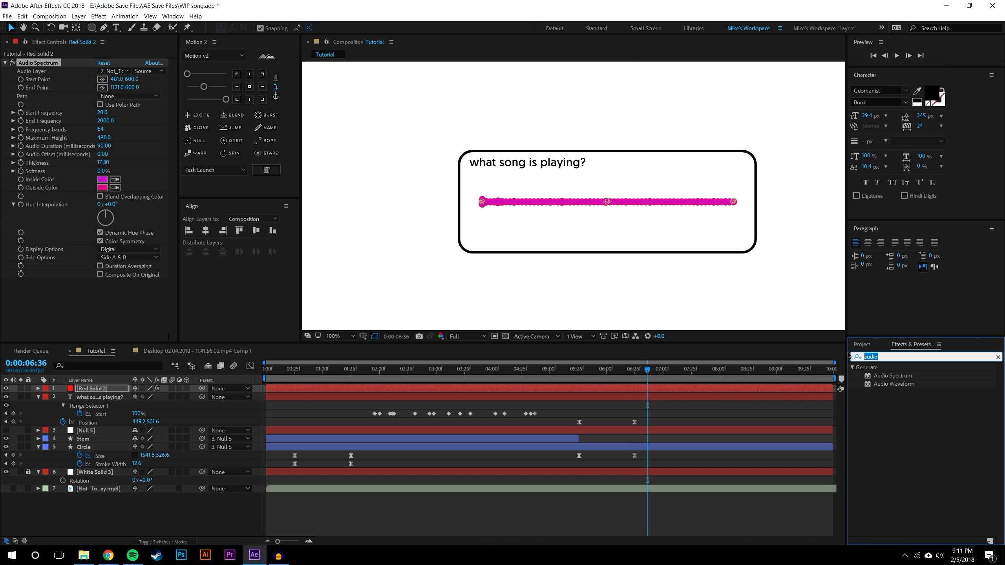
text(fill)
drag(876, 426, 90, 388)
scroll(620, 237, up, 1)
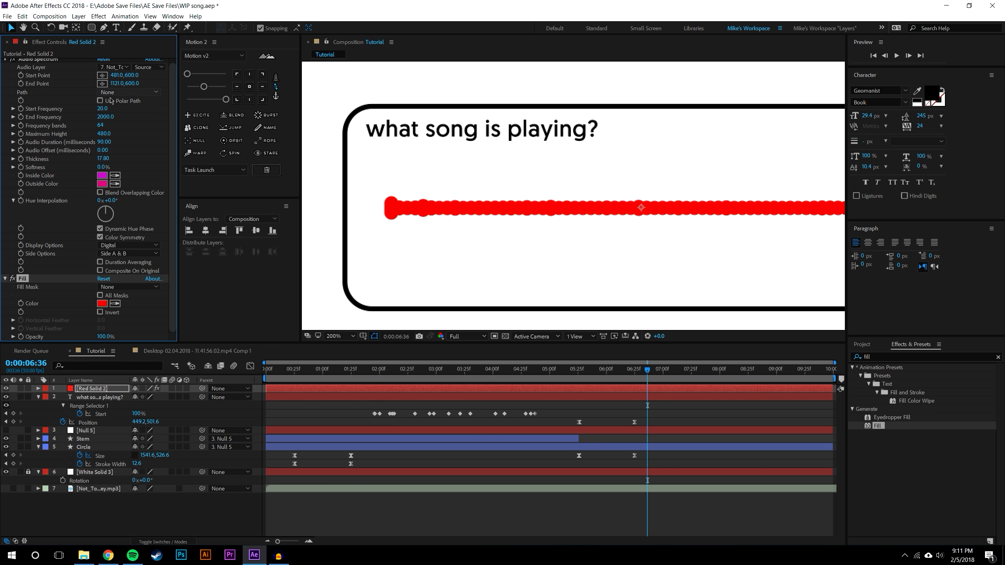
click(103, 303)
drag(181, 440, 111, 503)
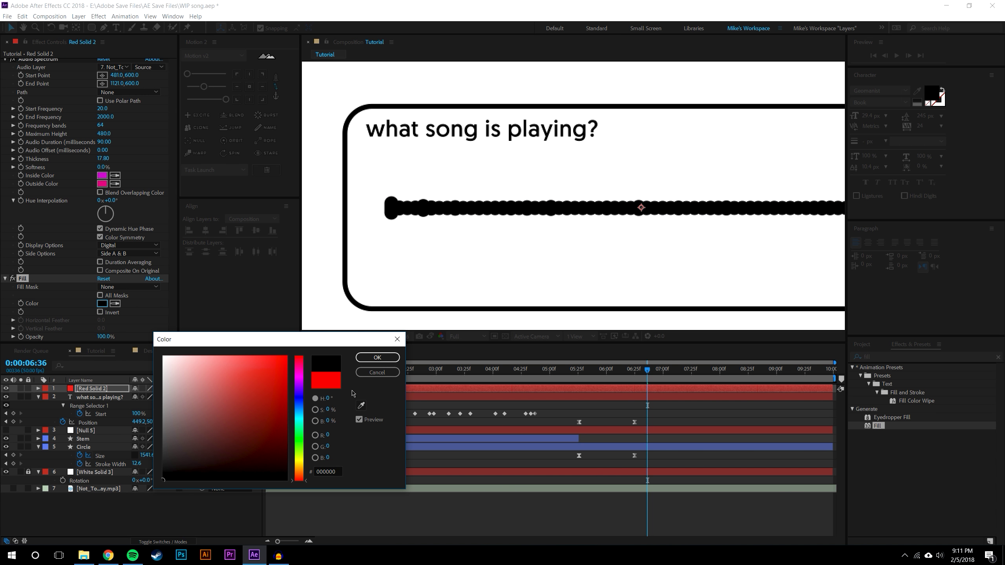
click(377, 358)
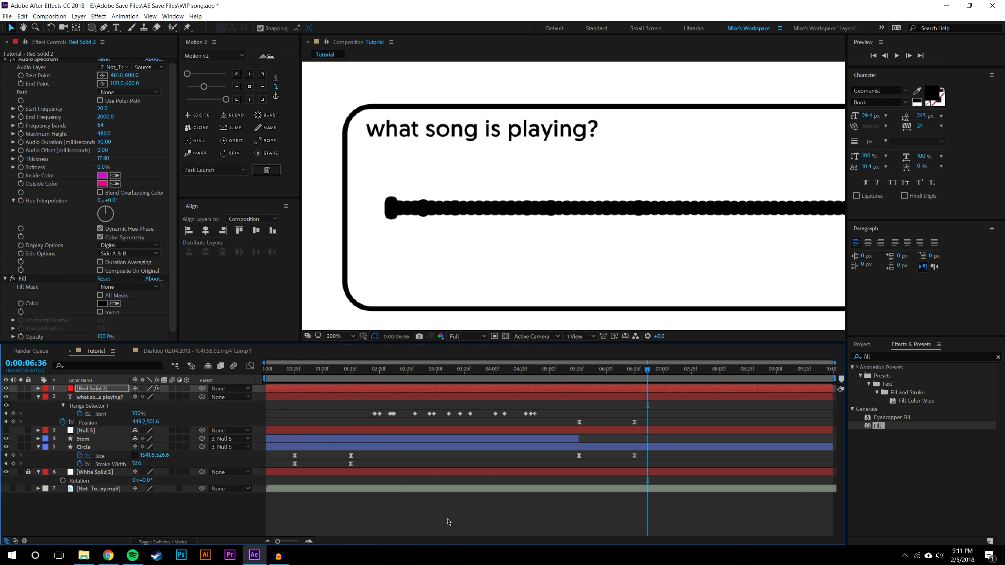
click(5, 280)
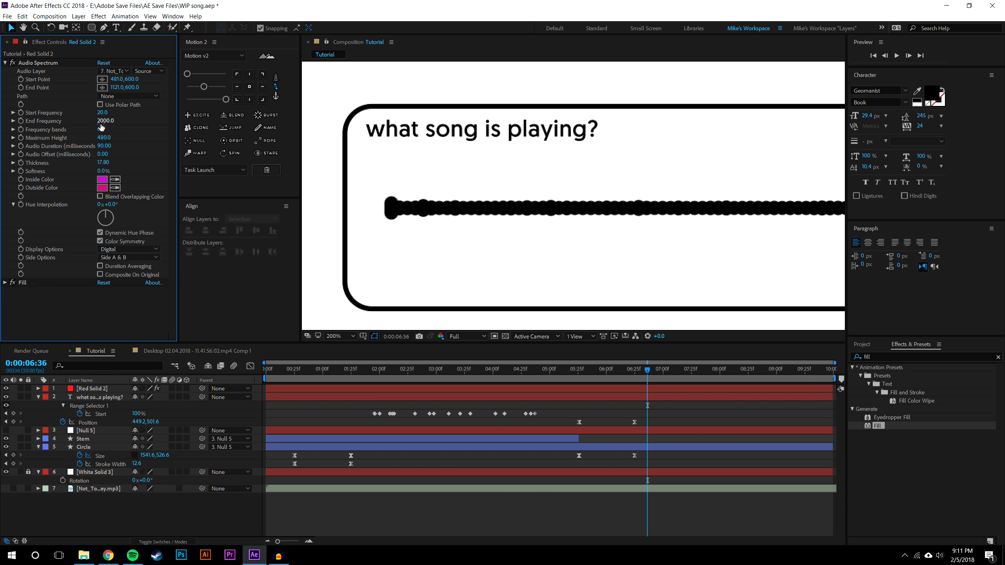
Set the Audio Spectrum's Thickness to 6.60 and check the spectrum up to 0:00:09:05
drag(108, 166, 61, 172)
key(comma)
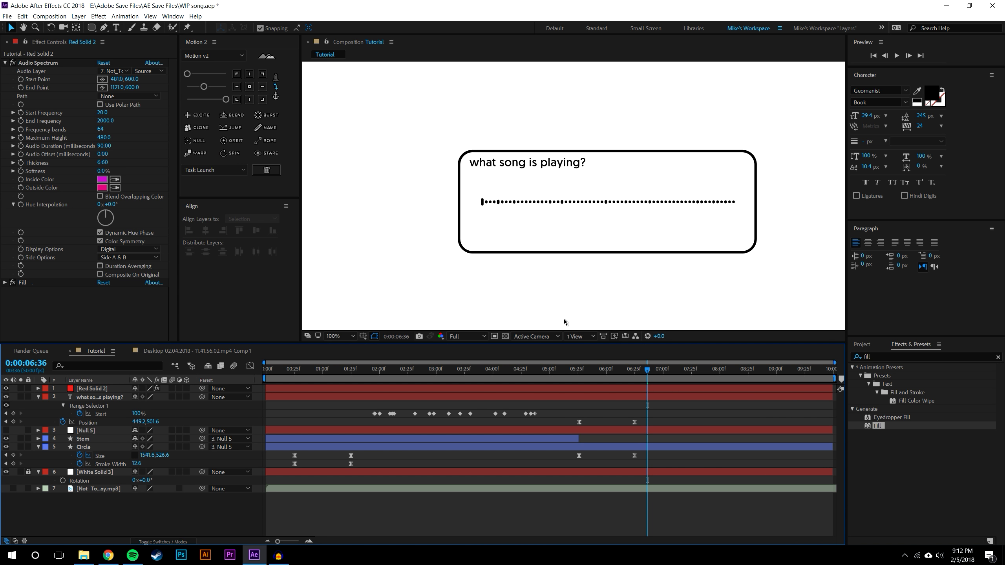
drag(577, 374, 782, 360)
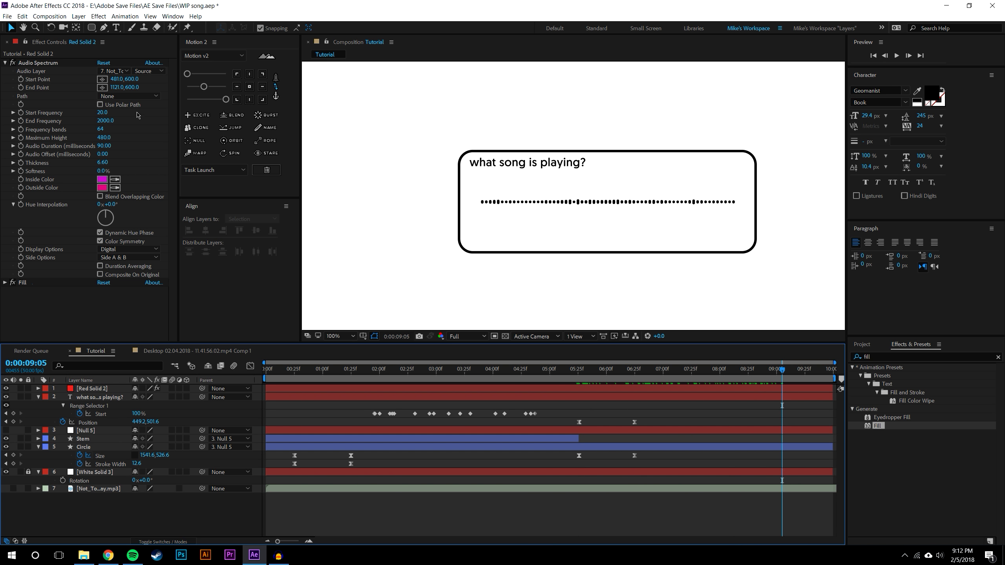
Undo an Audio Duration trial, then set Frequency bands to 53 and End Frequency to 1.0, checking the spectrum up to 0:00:08:08
drag(102, 146, 168, 160)
key(ctrl+z)
drag(101, 130, 132, 132)
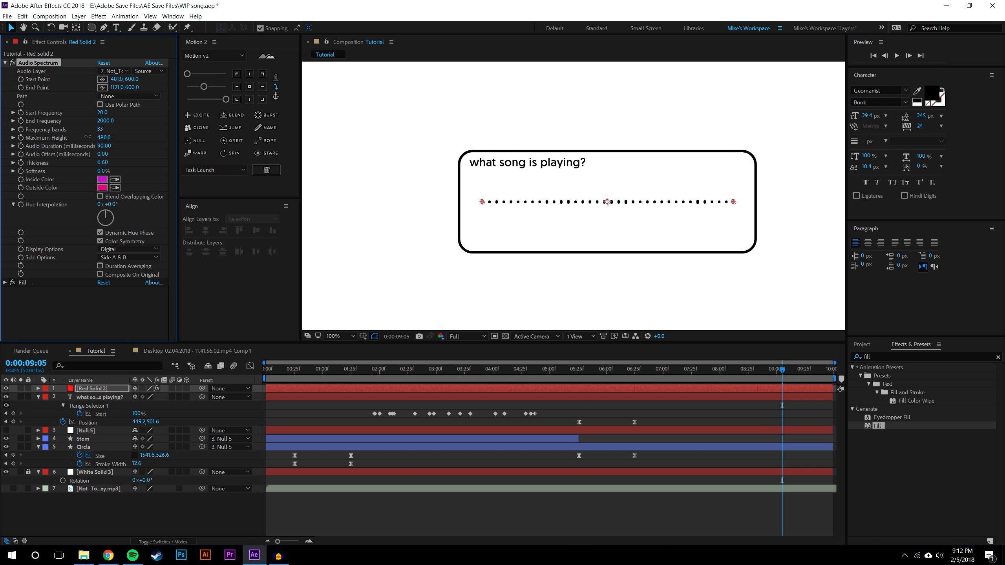
drag(104, 135, 147, 122)
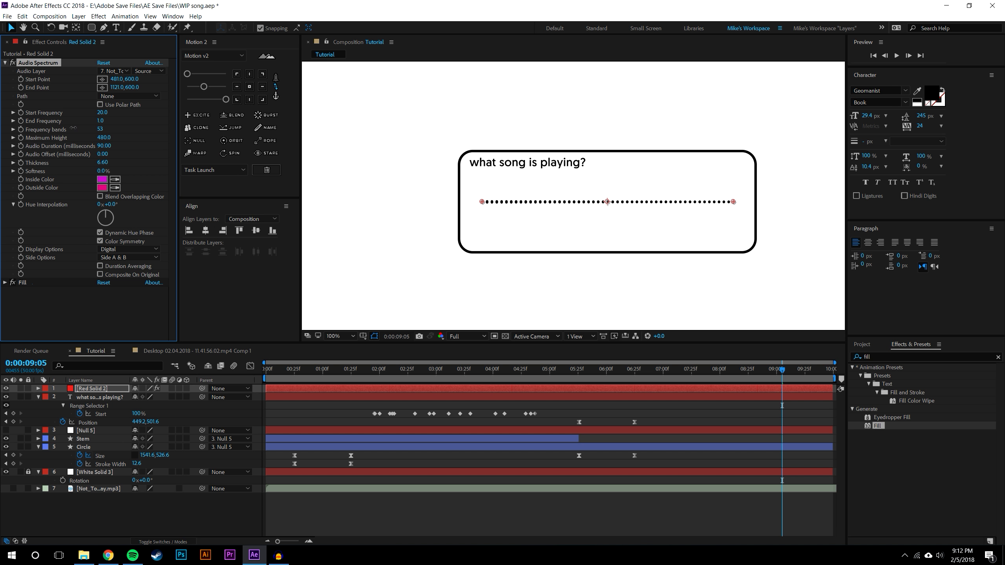
drag(581, 369, 729, 363)
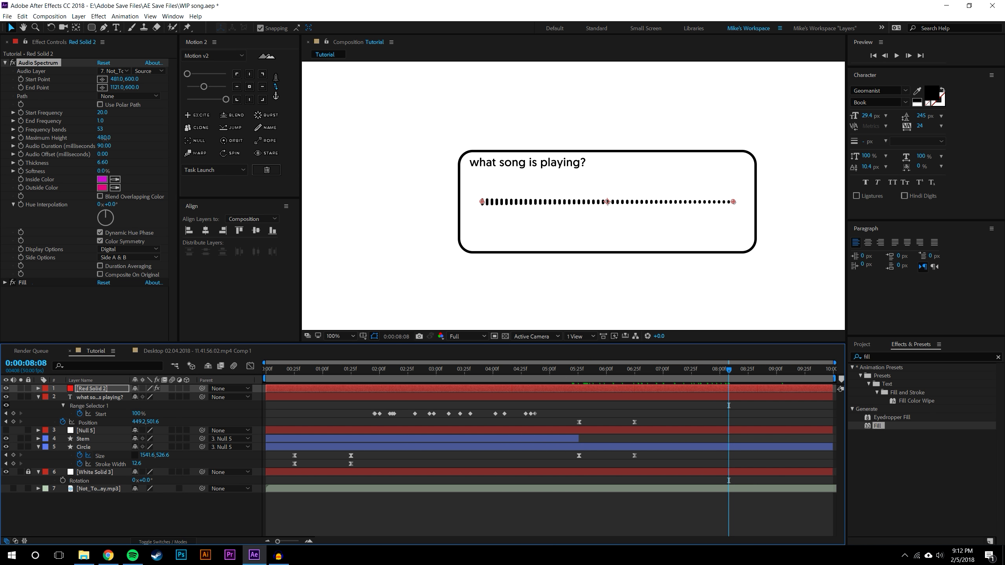
Undo a trial Maximum Height of 121.0, then set End Frequency to 201.0 and check the spectrum up to 0:00:08:12
drag(102, 137, 79, 144)
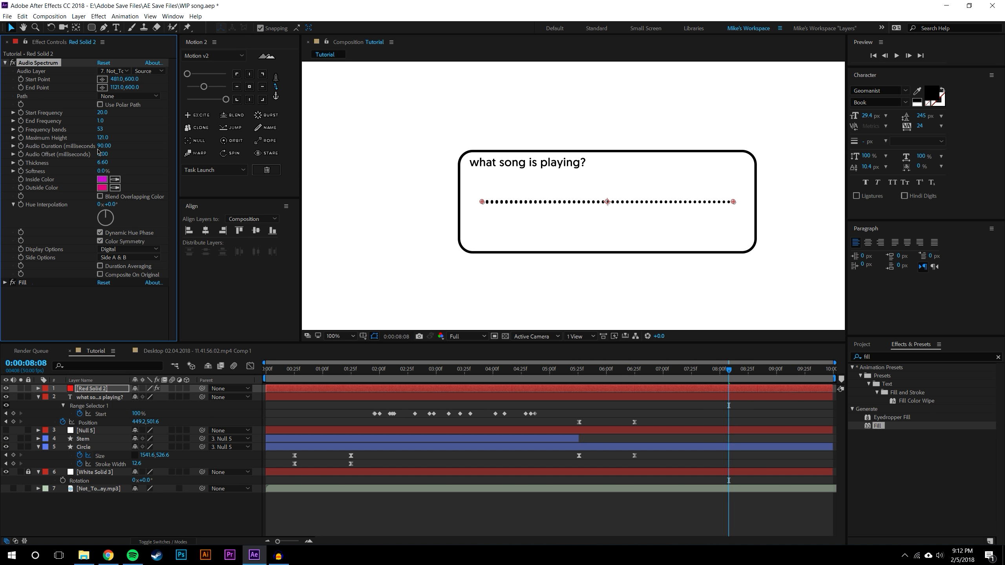
key(ctrl+z)
drag(100, 121, 106, 125)
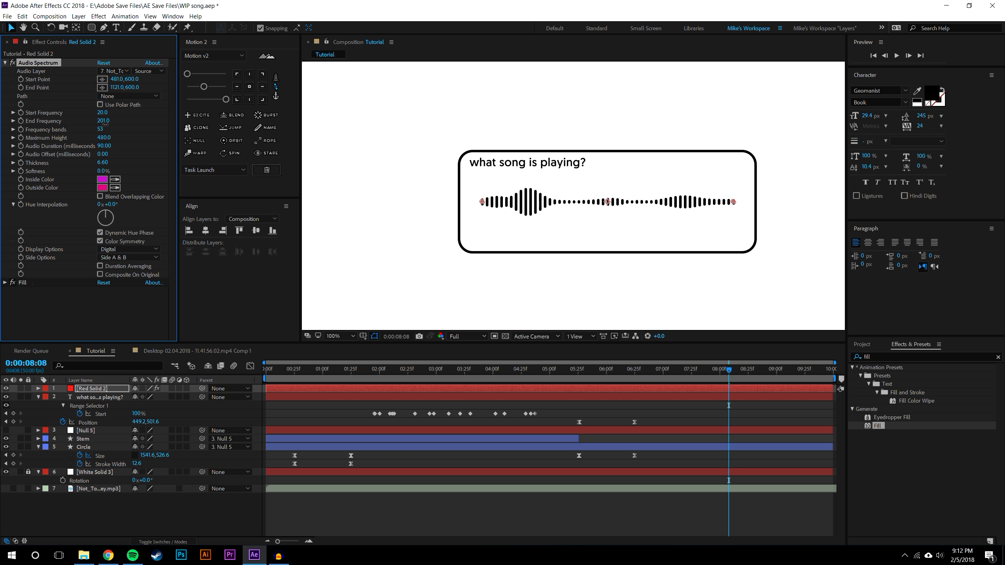
drag(579, 371, 734, 363)
Set Frequency bands to 47, Maximum Height to 310.0 and Thickness to 4.30, and try a Start Frequency of 3420.0
drag(100, 133, 103, 129)
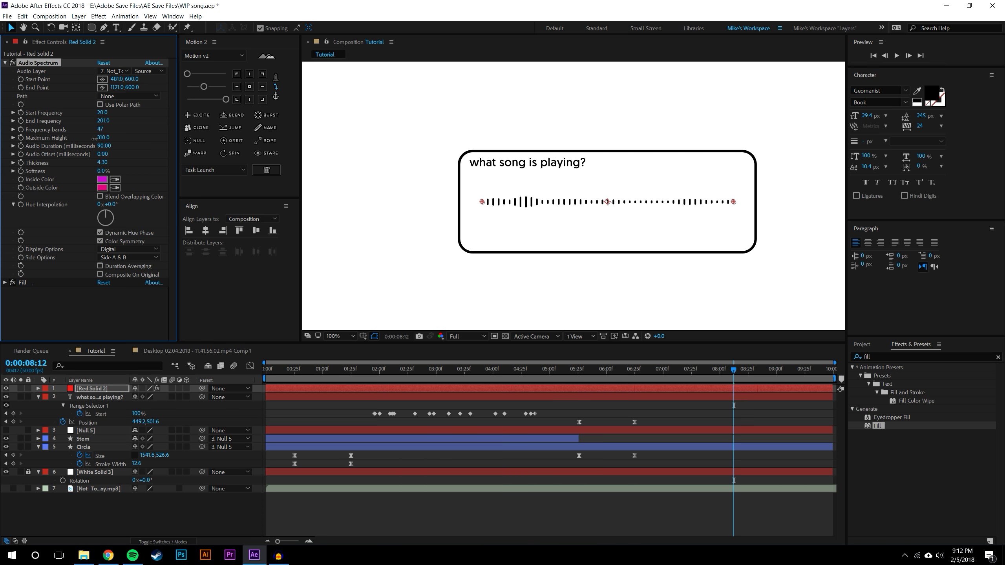
drag(99, 112, 102, 112)
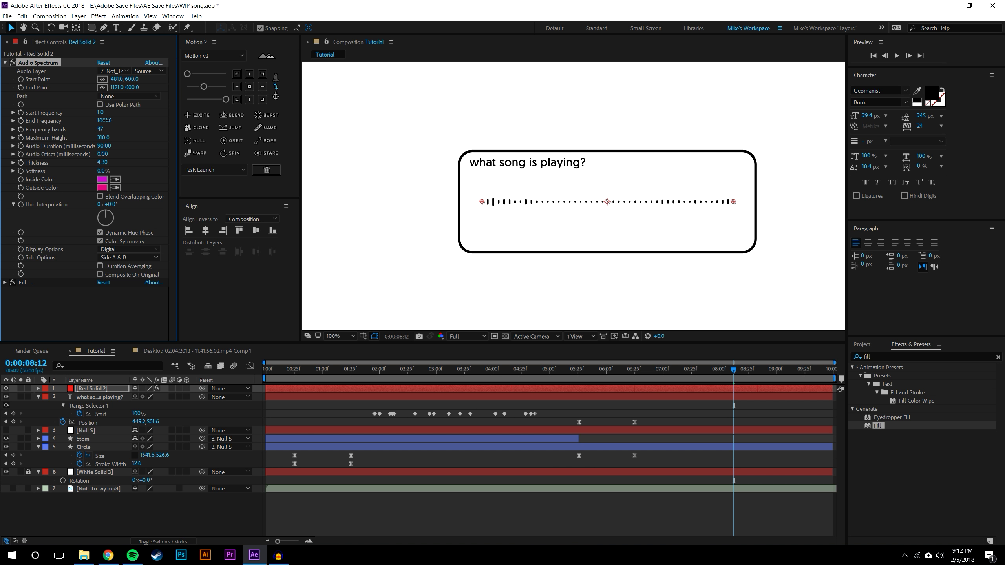
Try a Start Frequency of 191.0 for the Audio Spectrum, then play the animation and check the spectrum at 0:00:08:02
drag(583, 374, 713, 350)
drag(102, 112, 103, 112)
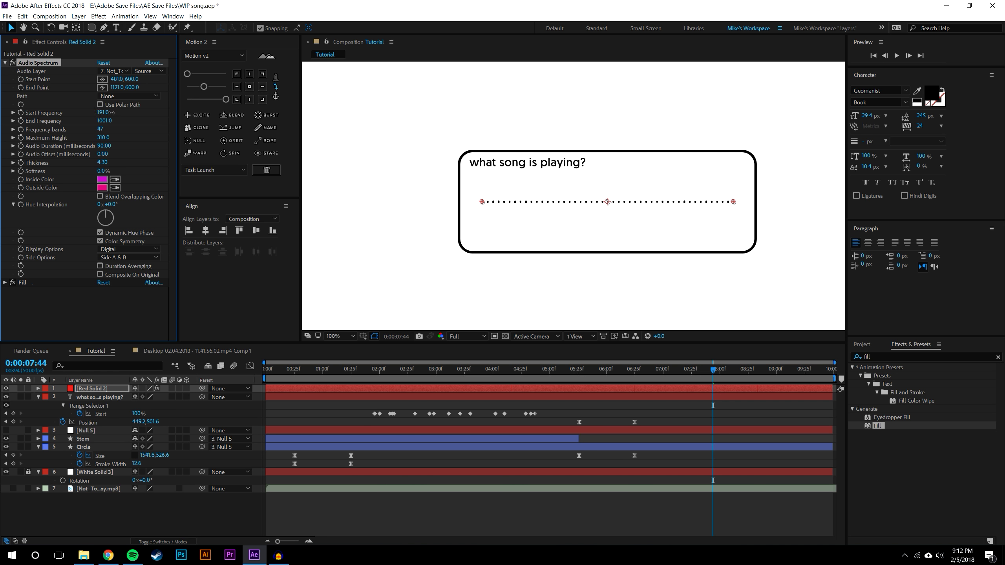
drag(106, 119, 105, 119)
drag(604, 371, 661, 354)
click(897, 55)
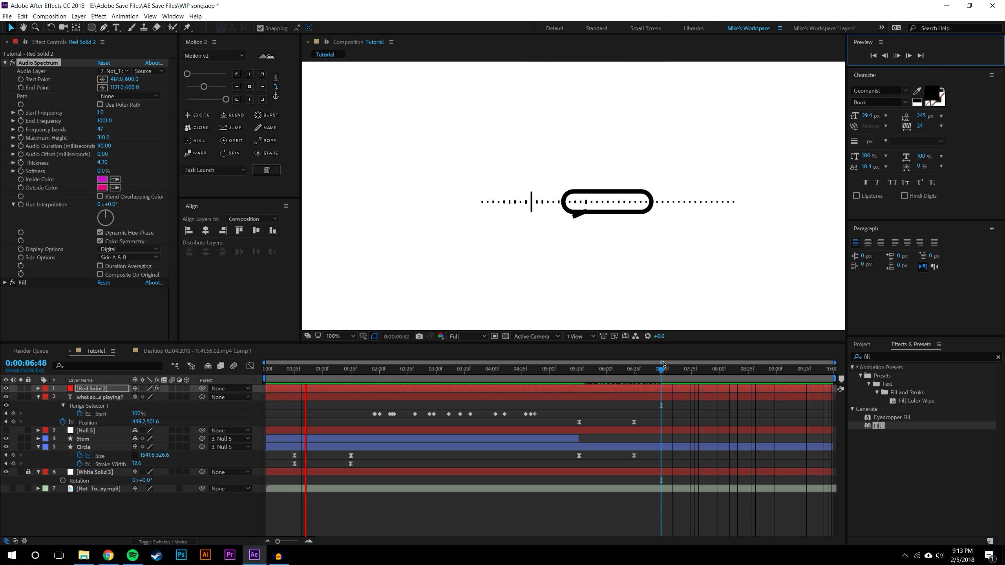
drag(664, 365, 722, 373)
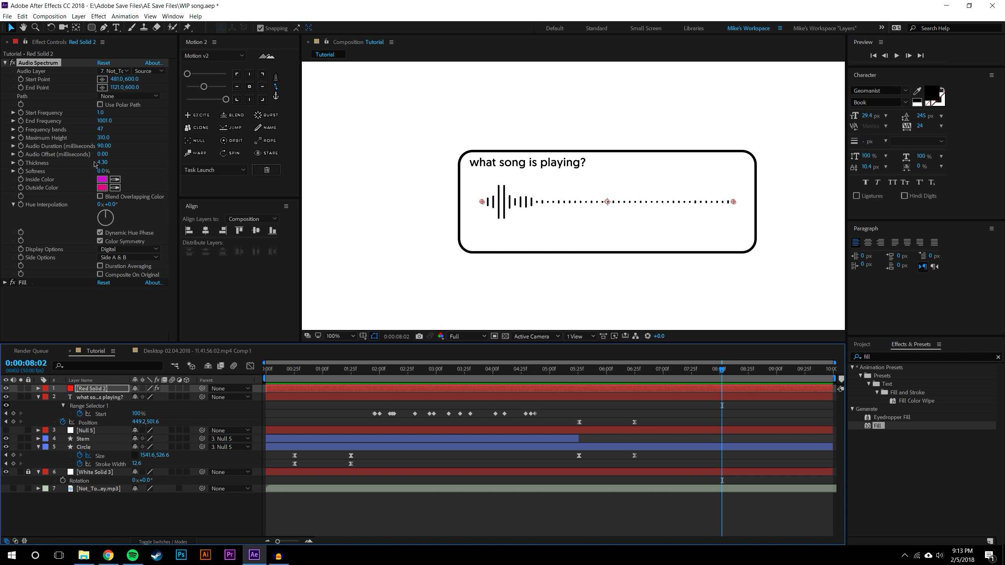
Set the Audio Spectrum's Audio Offset to 4280.00 milliseconds and its End Frequency to 661.0
drag(100, 153, 117, 154)
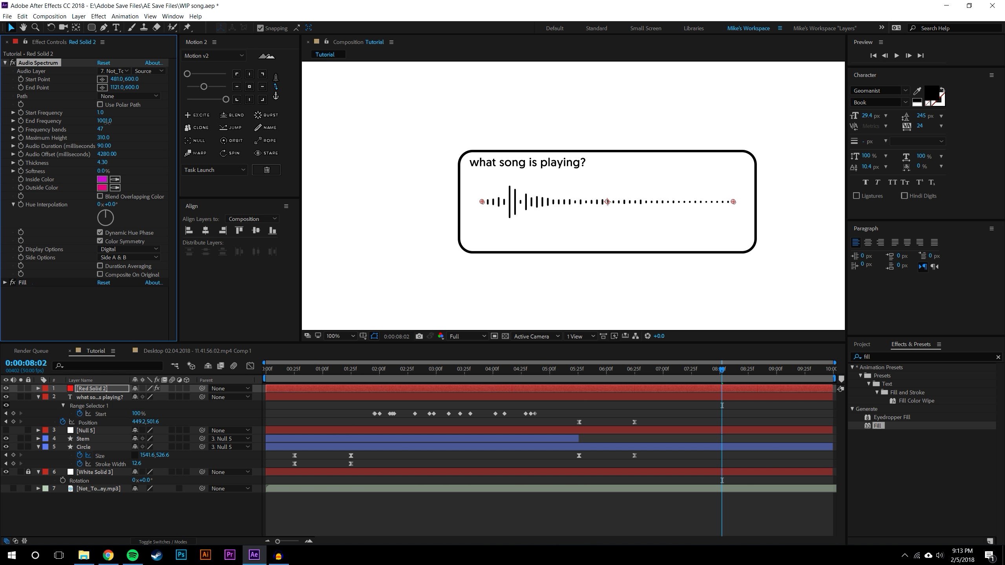
drag(103, 123, 120, 122)
drag(631, 368, 590, 355)
Try vertical Scale values of 0% at 0:00:05:26 and 100% at 0:00:06:25 on the spectrum layer without keyframing
key(j)
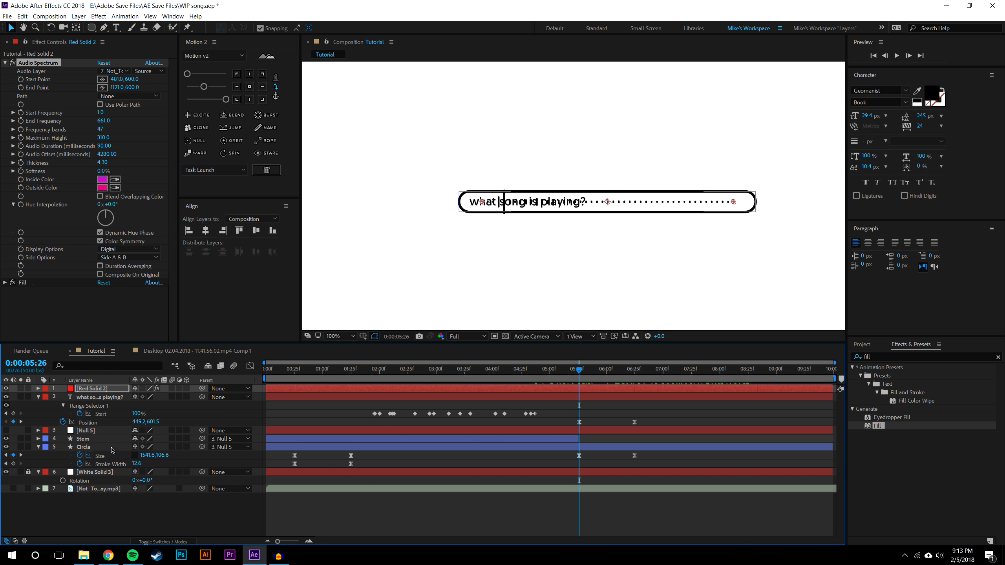
key(s)
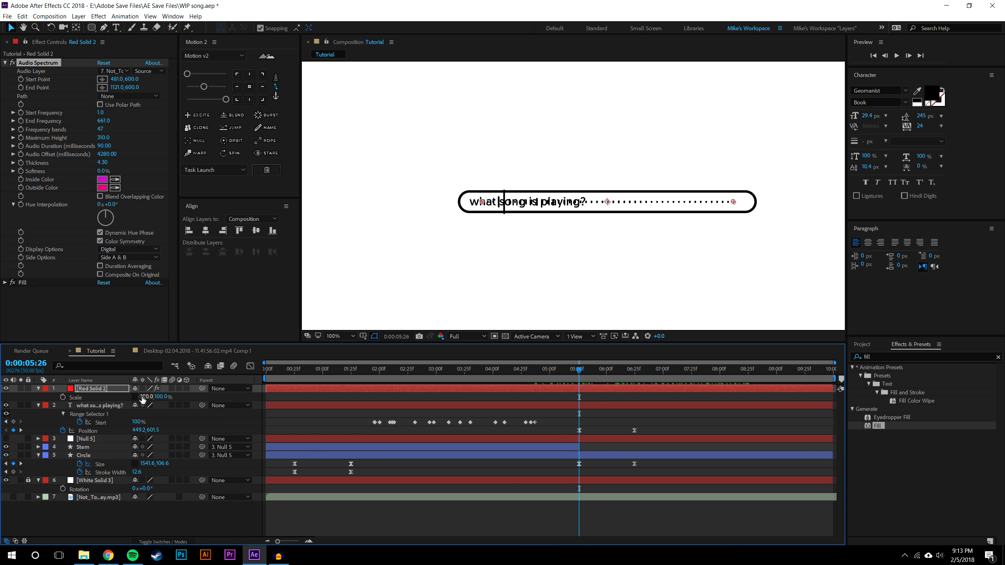
click(159, 397)
text(0)
key(Return)
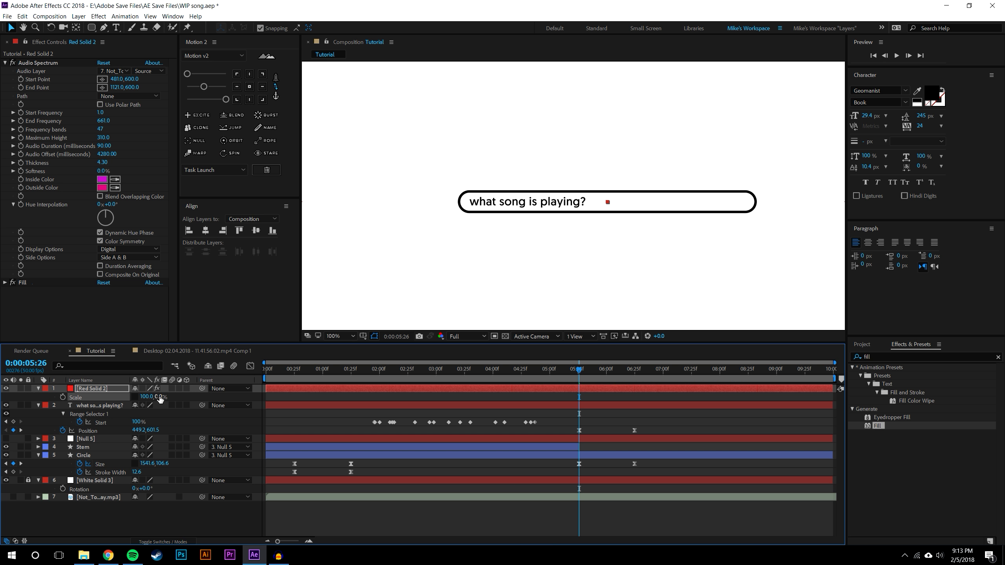
key(k)
click(157, 397)
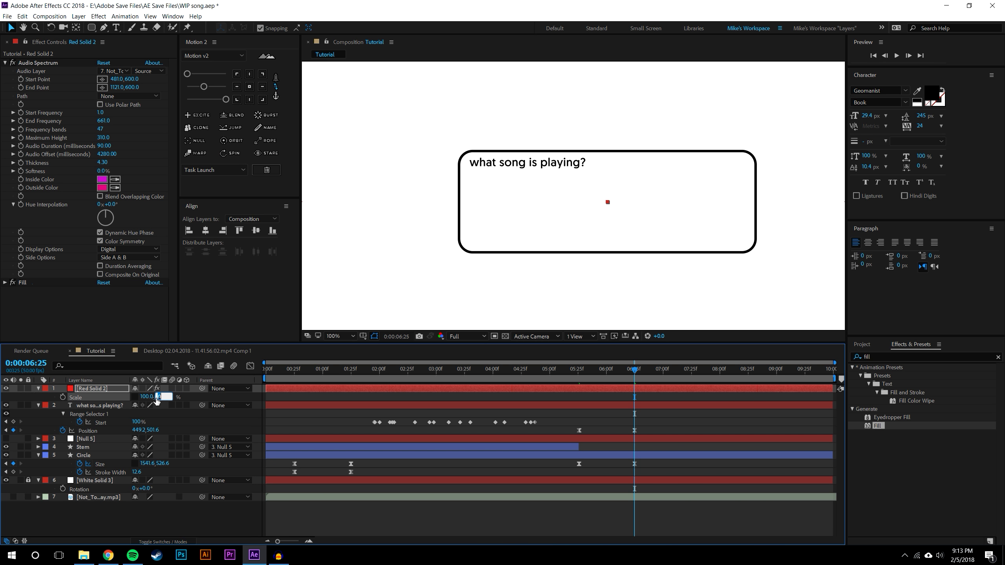
text(100)
key(Return)
click(662, 425)
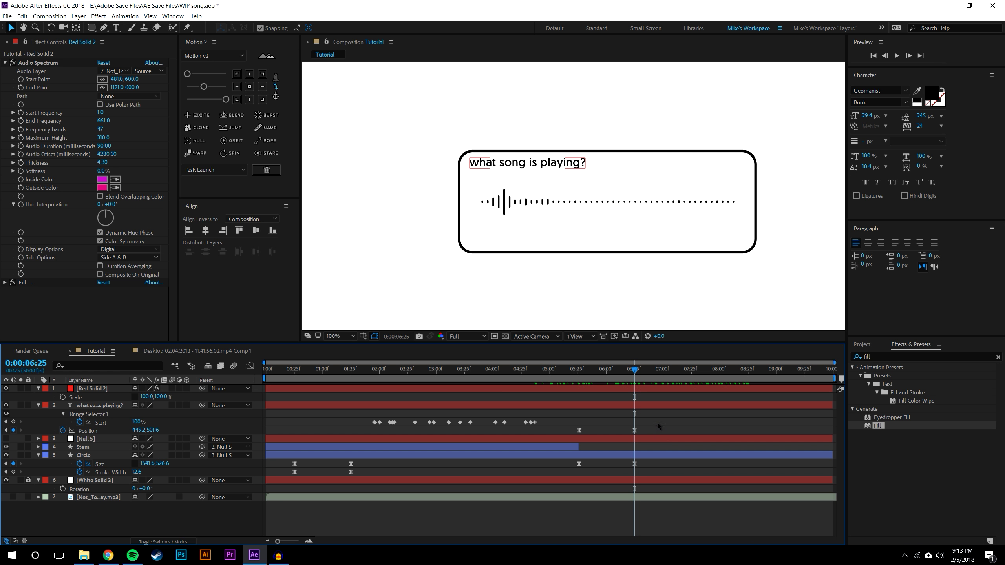
Keyframe the spectrum layer's Scale with 100% height at 0:00:06:25 and 0% height at 0:00:05:26
click(115, 389)
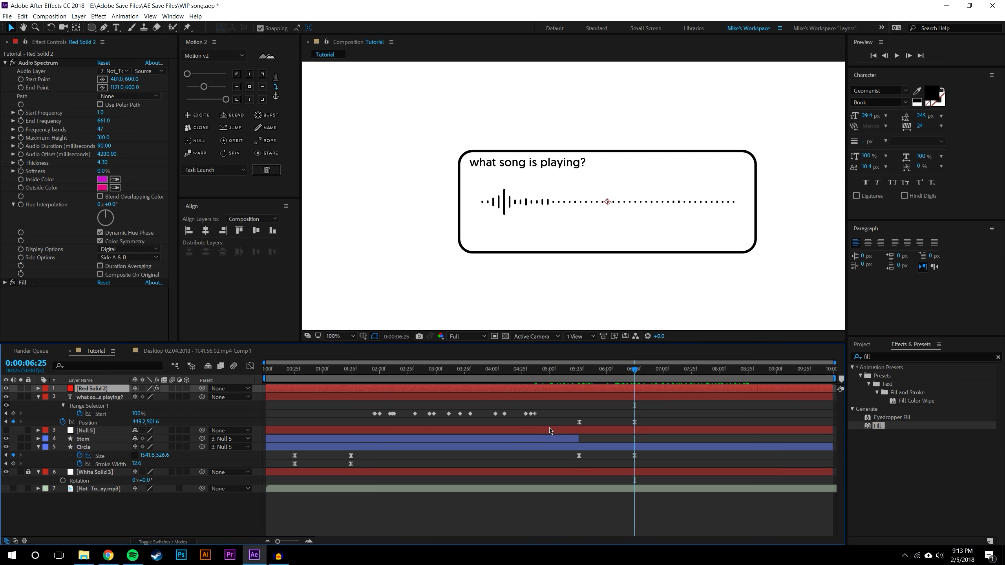
key(e)
key(u)
key(shift+s)
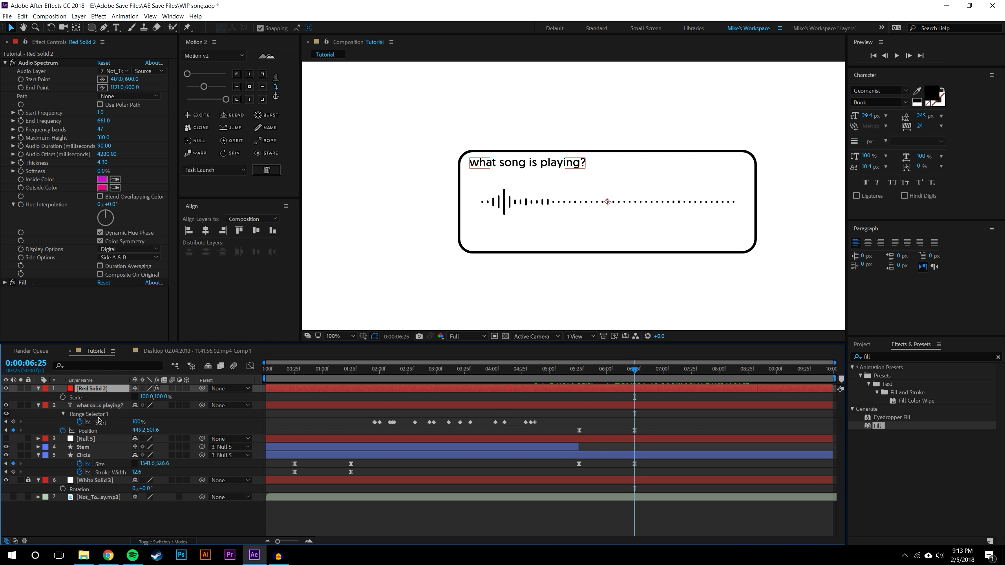
click(63, 397)
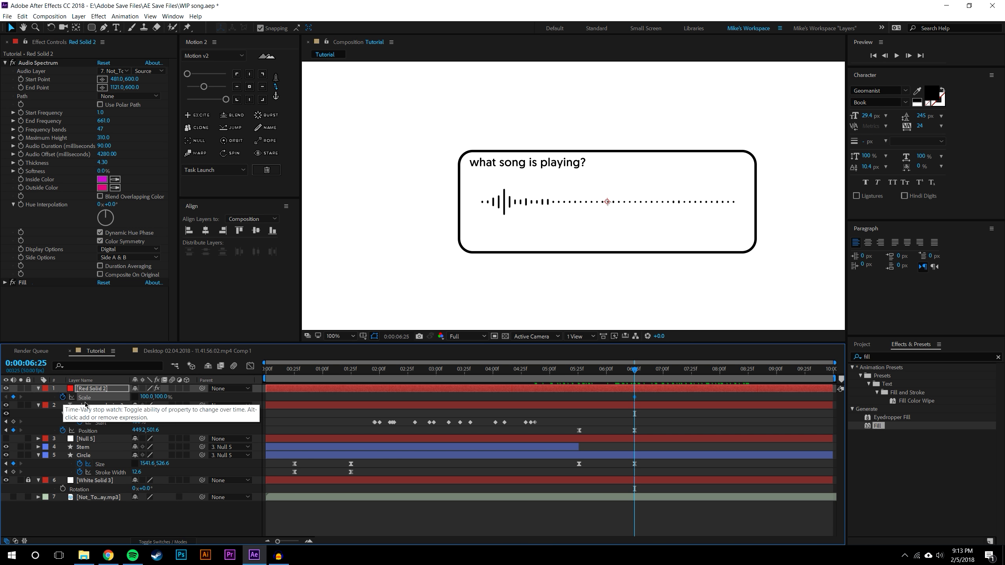
key(j)
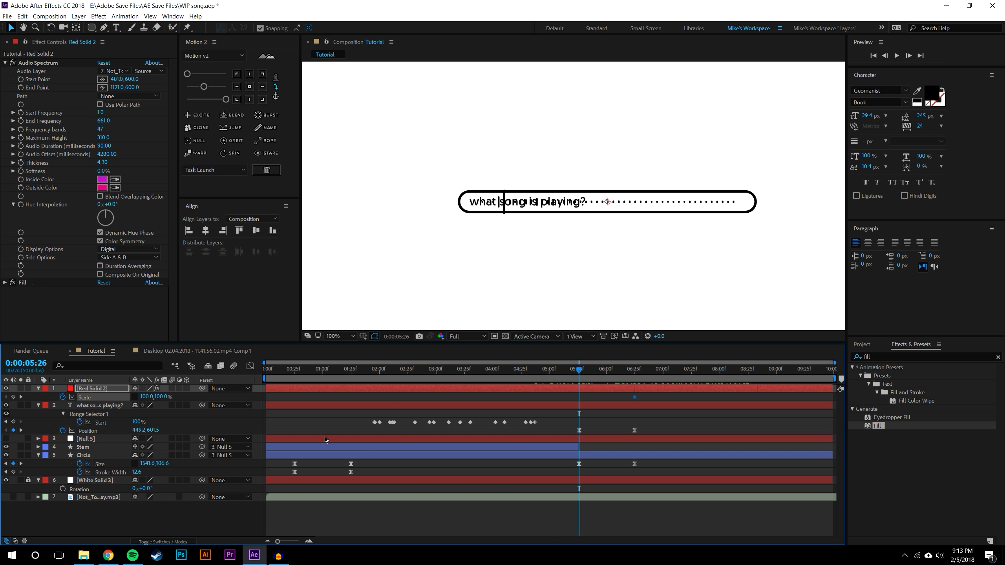
click(162, 396)
text(0)
key(Return)
Ease both Scale keyframes of the spectrum layer and play back the reveal from 0:00:05:26
drag(567, 398, 667, 407)
click(204, 86)
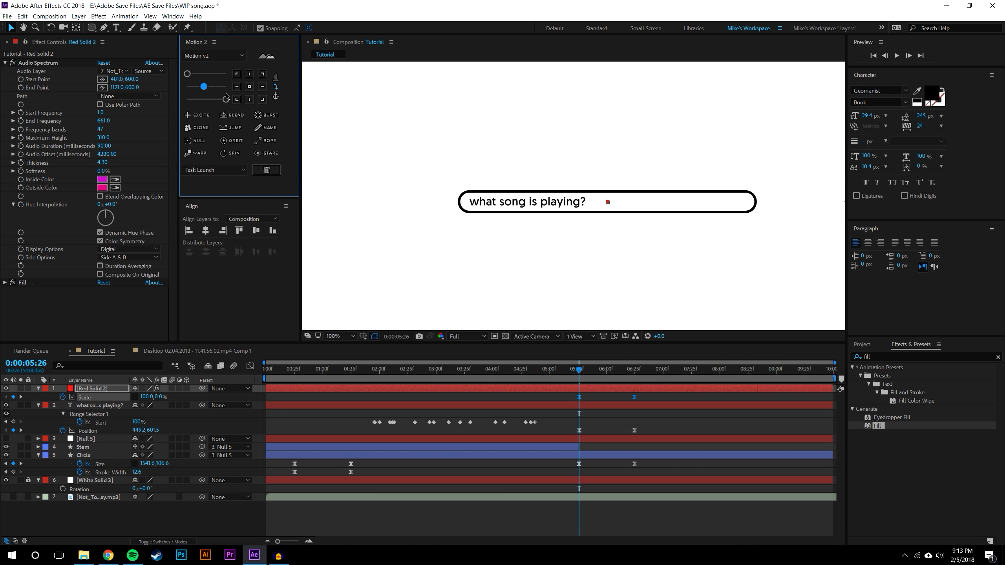
click(674, 524)
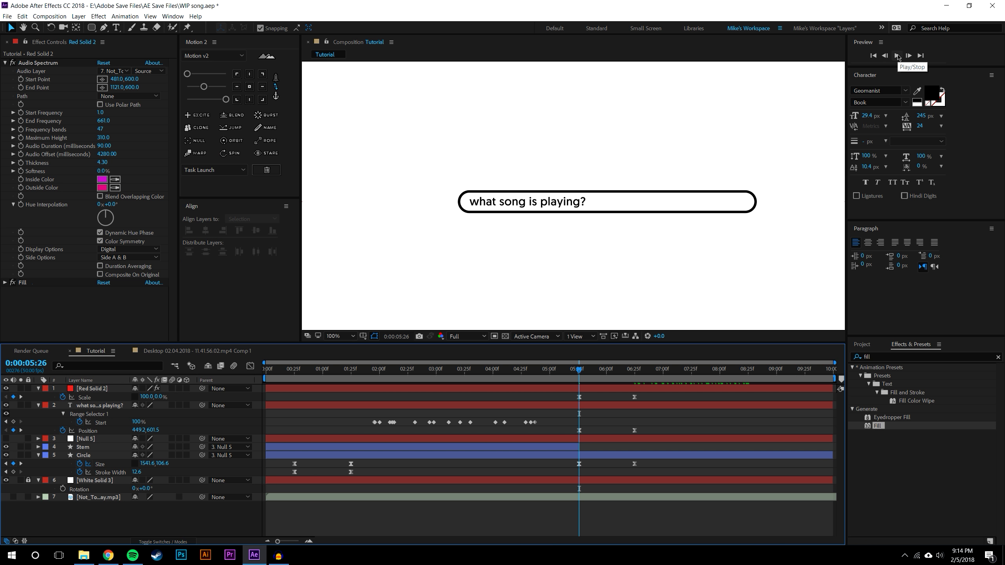
click(897, 57)
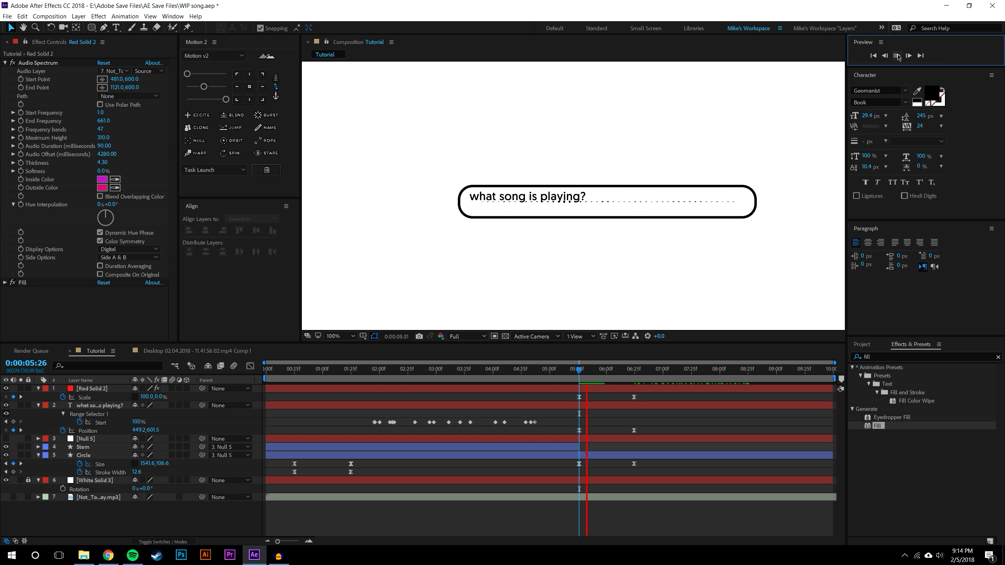
mouse_move(579, 373)
mouse_down()
mouse_move(597, 361)
mouse_move(579, 362)
mouse_up()
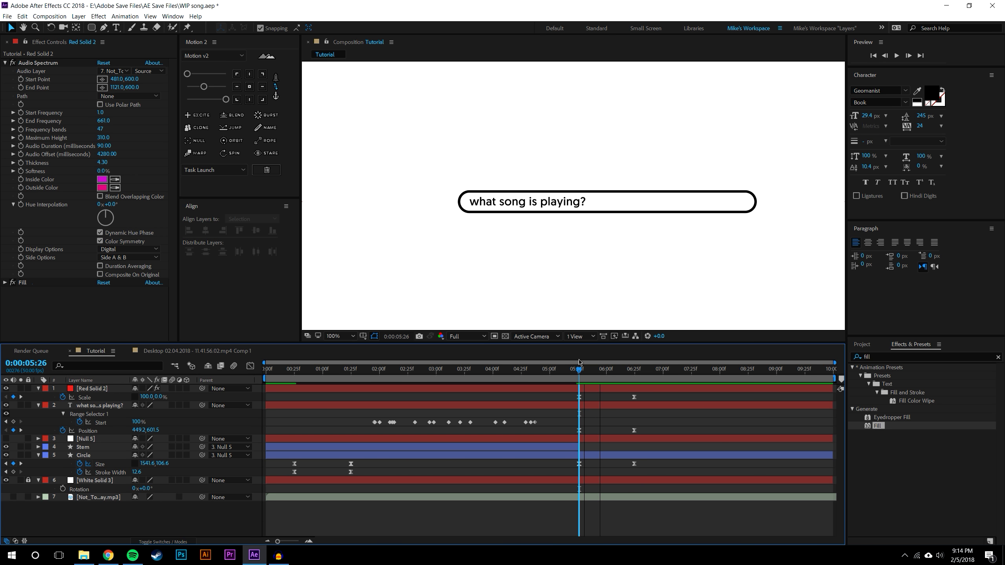
Keyframe the spectrum layer's Opacity from 0% at 0:00:05:26 to 100% at 0:00:06:25
click(99, 389)
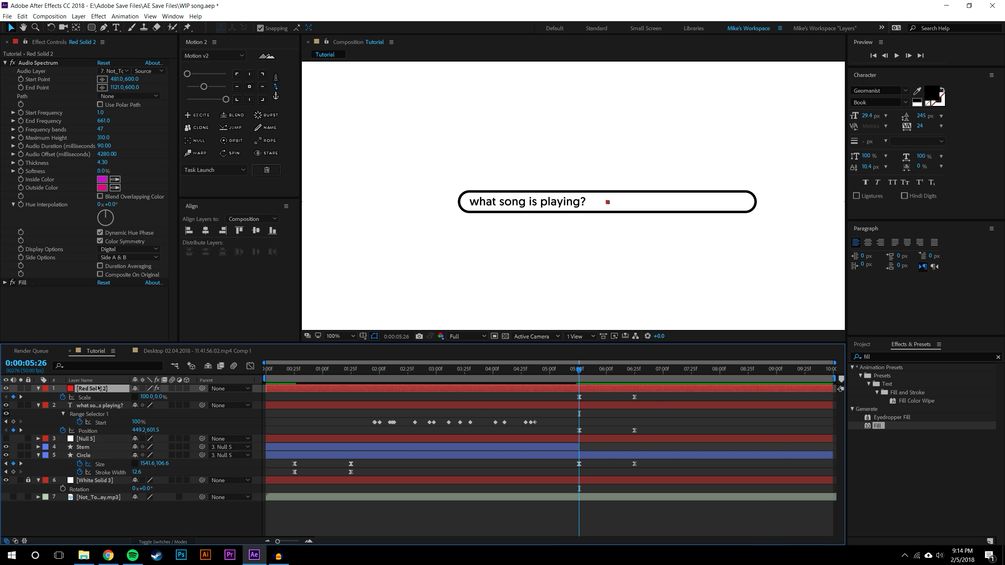
key(t)
click(63, 397)
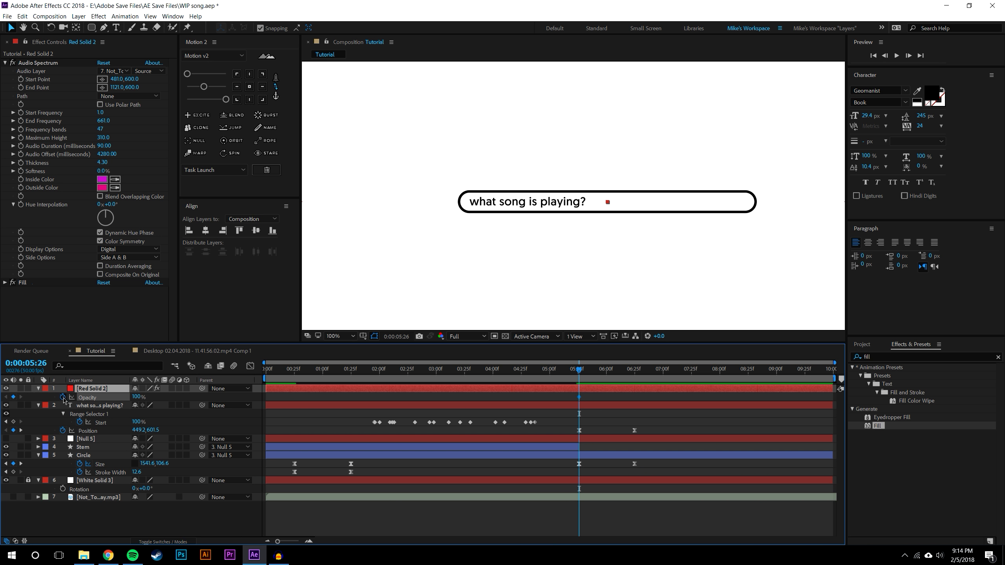
click(137, 397)
text(0)
key(Return)
key(shift+s)
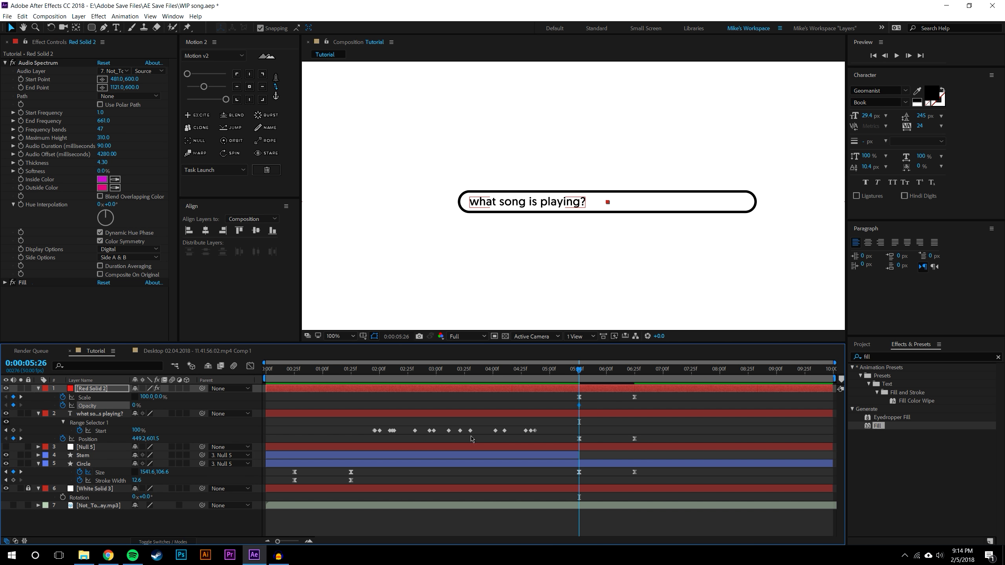
key(k)
drag(135, 405, 666, 419)
Ease the spectrum layer's Opacity keyframes and preview the reveal from 0:00:05:21 up to 0:00:08:01
click(204, 87)
click(226, 100)
click(710, 420)
click(573, 370)
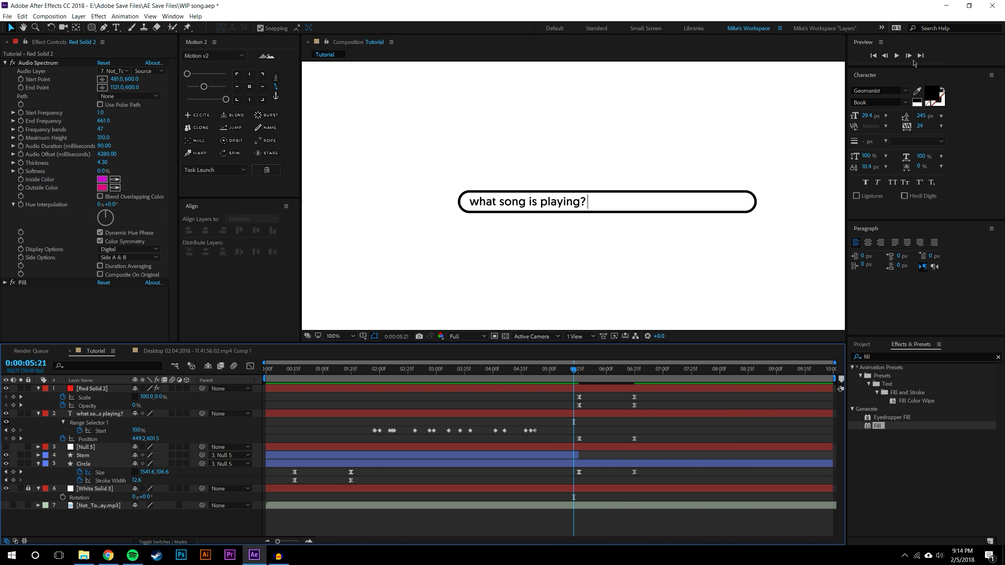
click(897, 56)
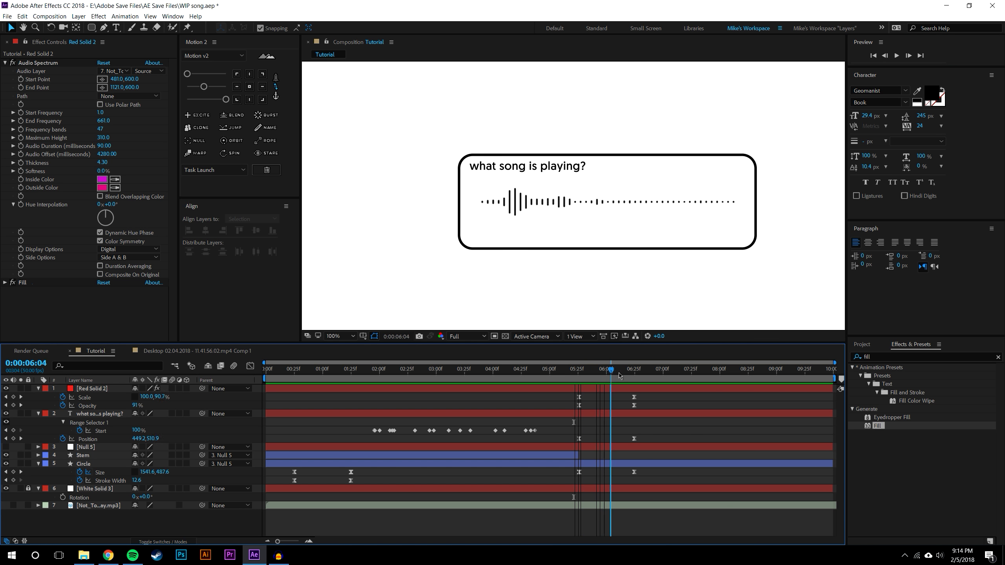
click(656, 373)
drag(659, 375, 721, 371)
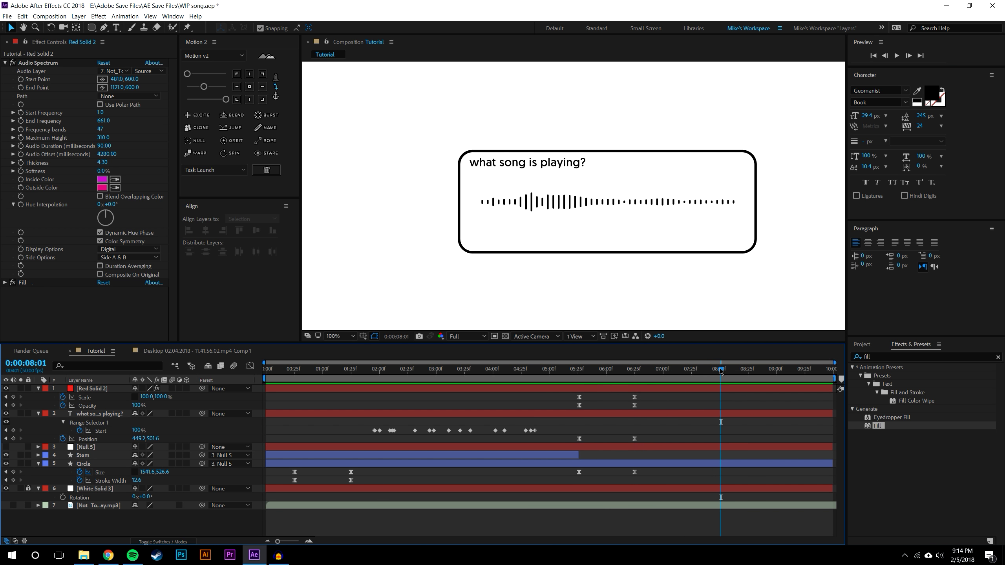
Set the Circle's Stroke Width to 8.3 at 0:00:01:25 and check the animation up to 0:00:08:45
key(period)
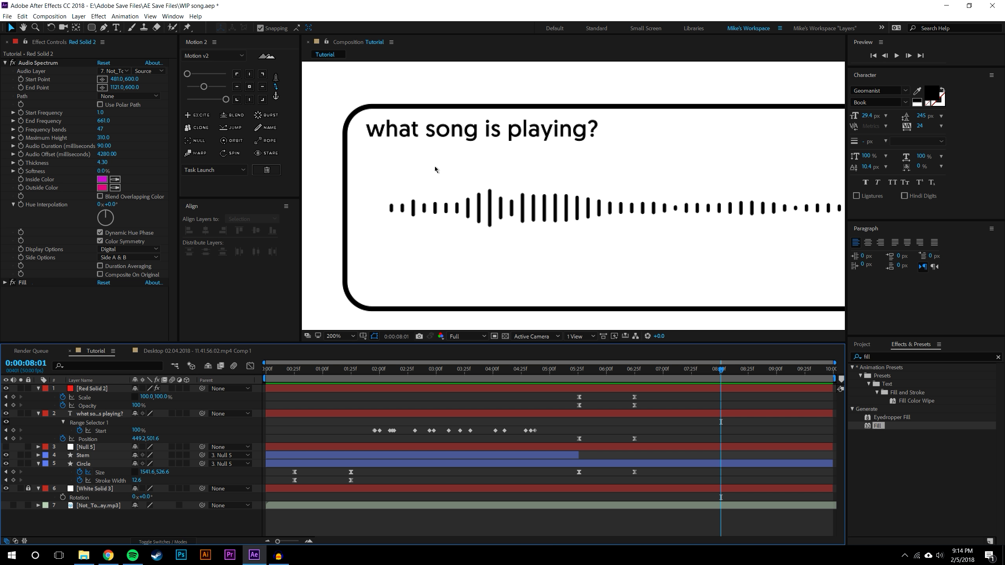
click(364, 372)
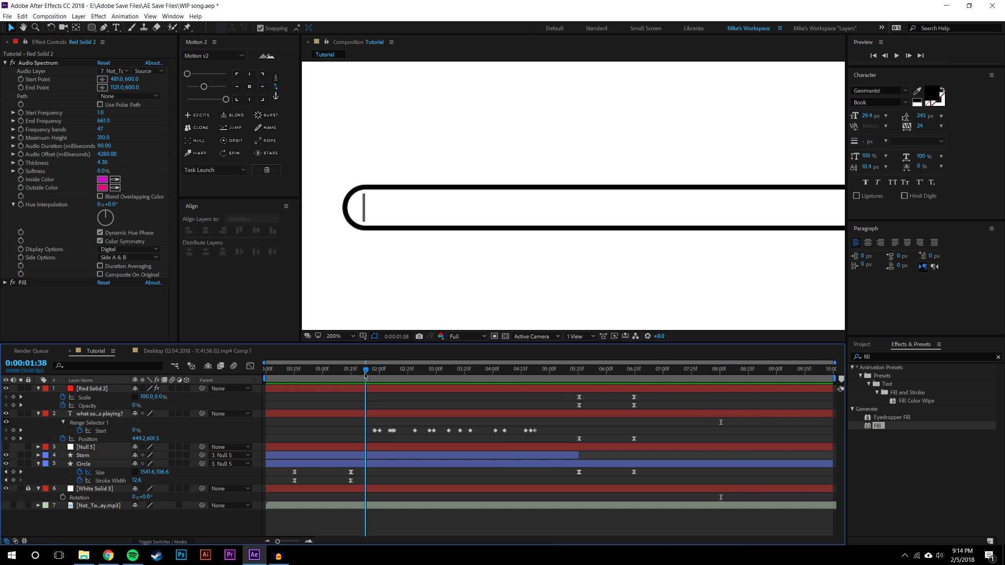
key(j)
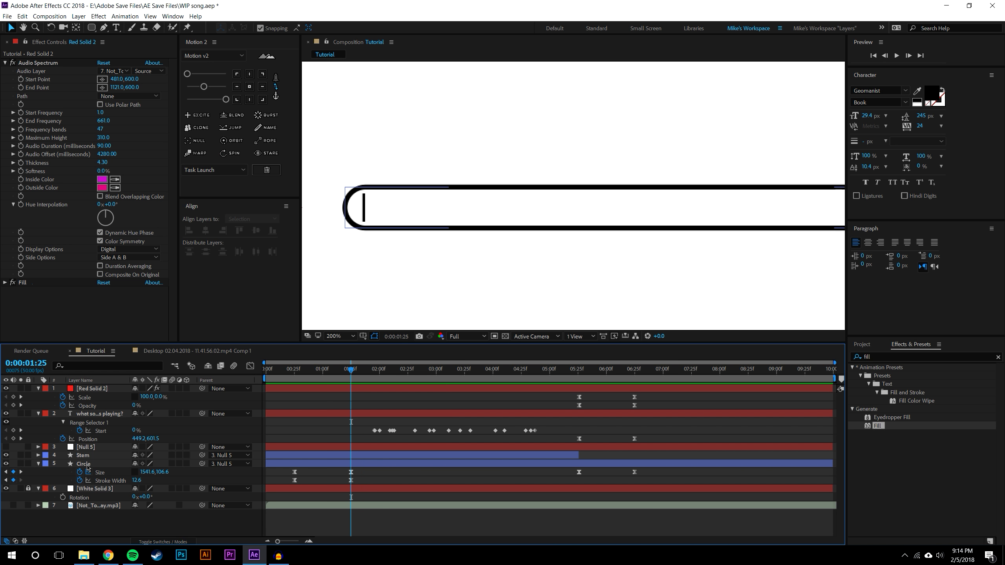
drag(135, 480, 117, 480)
click(413, 528)
key(space)
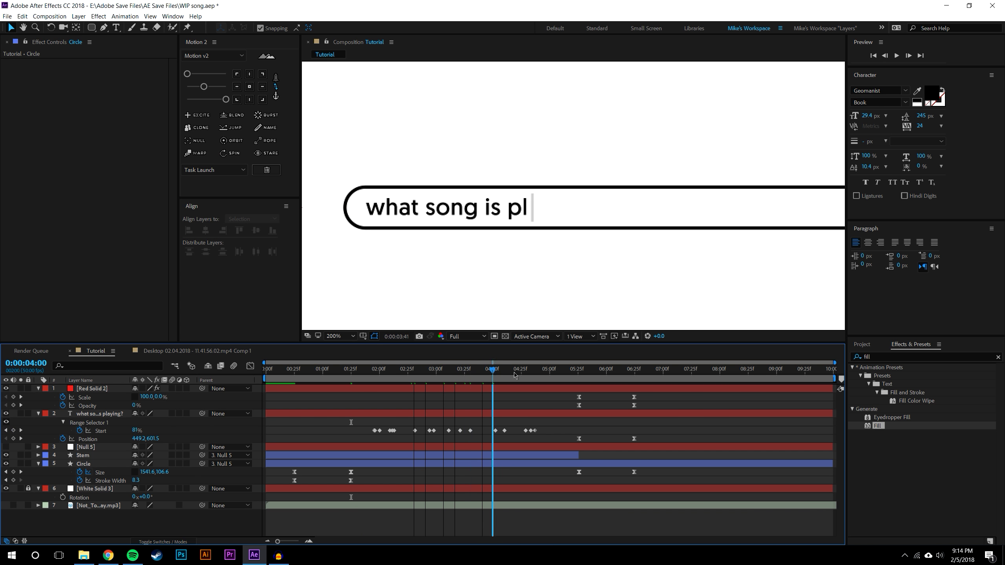
scroll(607, 233, down, 4)
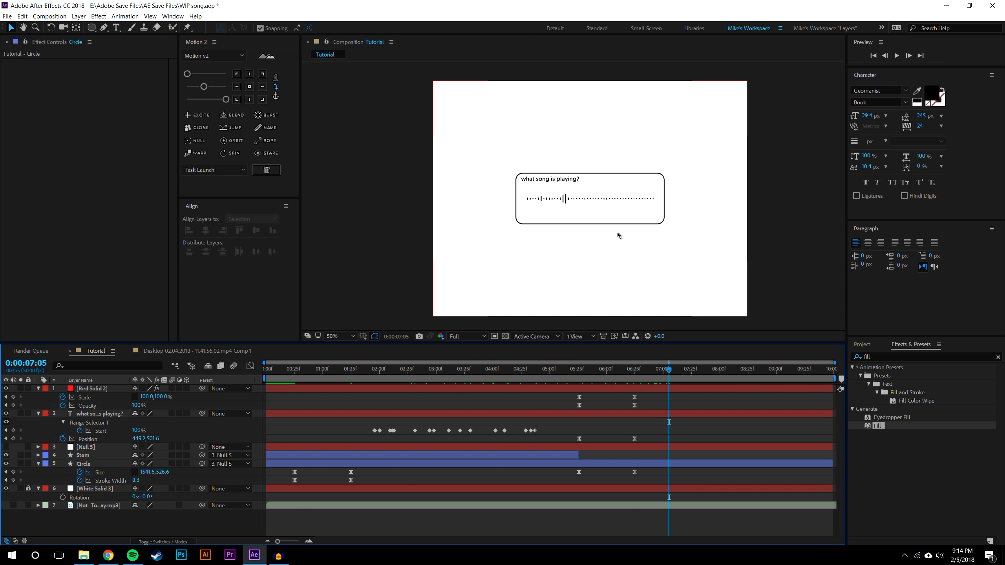
drag(668, 369, 770, 369)
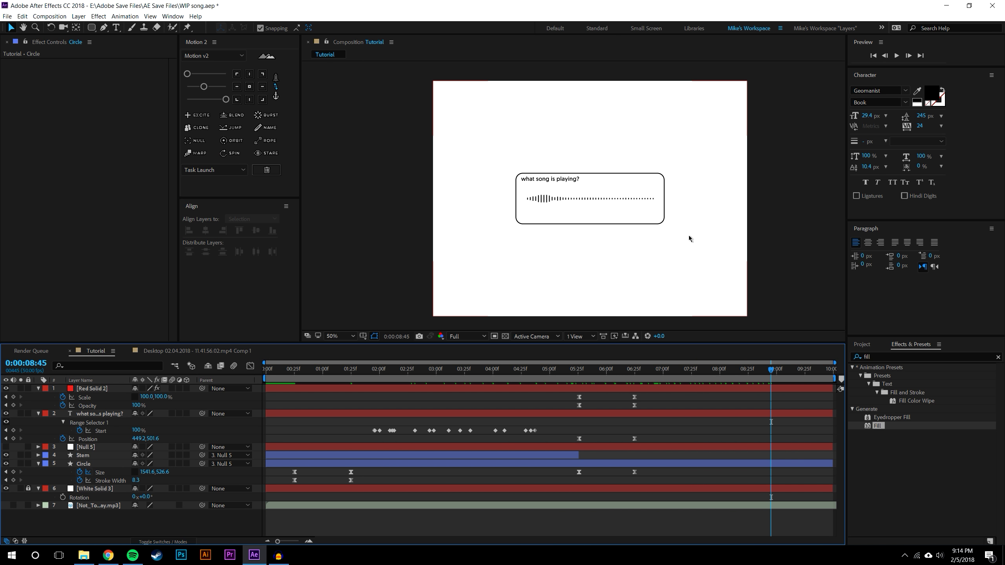
Move the box-expansion and spectrum-reveal keyframes about a quarter second earlier, and trim the Stem layer to end at 0:00:05:00
drag(557, 369, 647, 478)
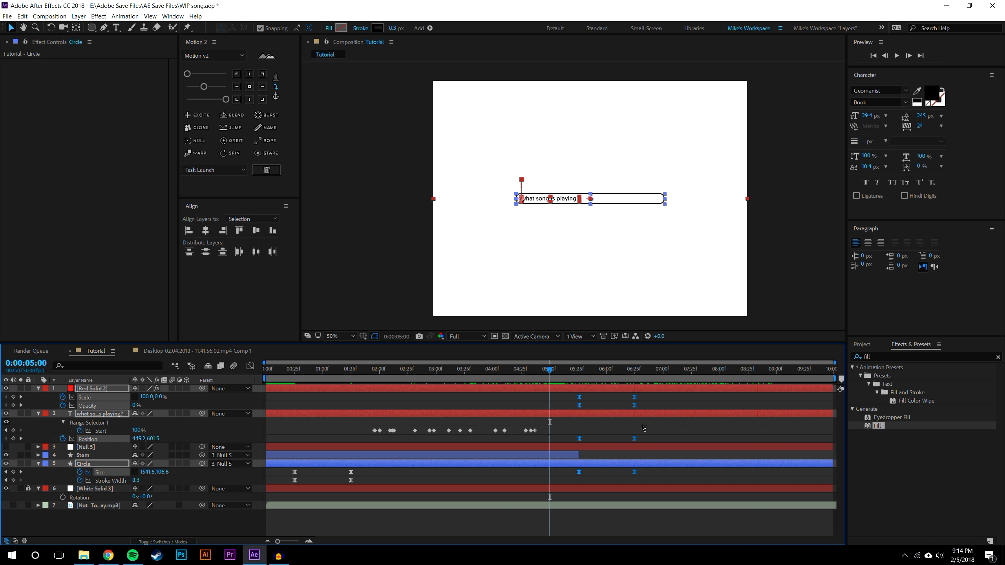
mouse_move(634, 399)
mouse_down()
mouse_move(607, 405)
mouse_move(621, 405)
mouse_up()
click(599, 425)
drag(578, 456, 548, 457)
click(590, 533)
Play back the retimed box expansion and scrub through the spectrum to 0:00:08:00
drag(531, 371, 542, 372)
key(space)
drag(652, 355, 623, 349)
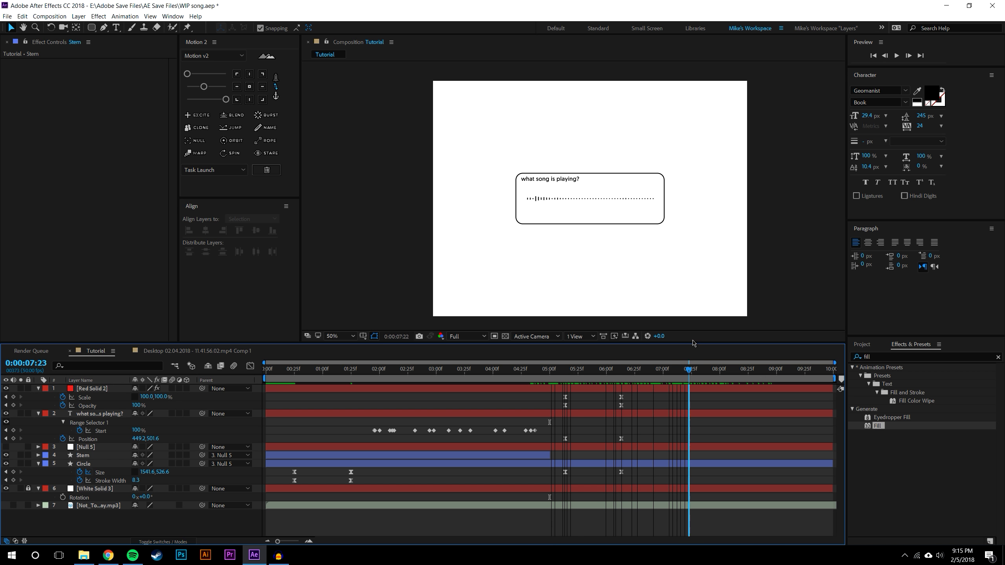
key(space)
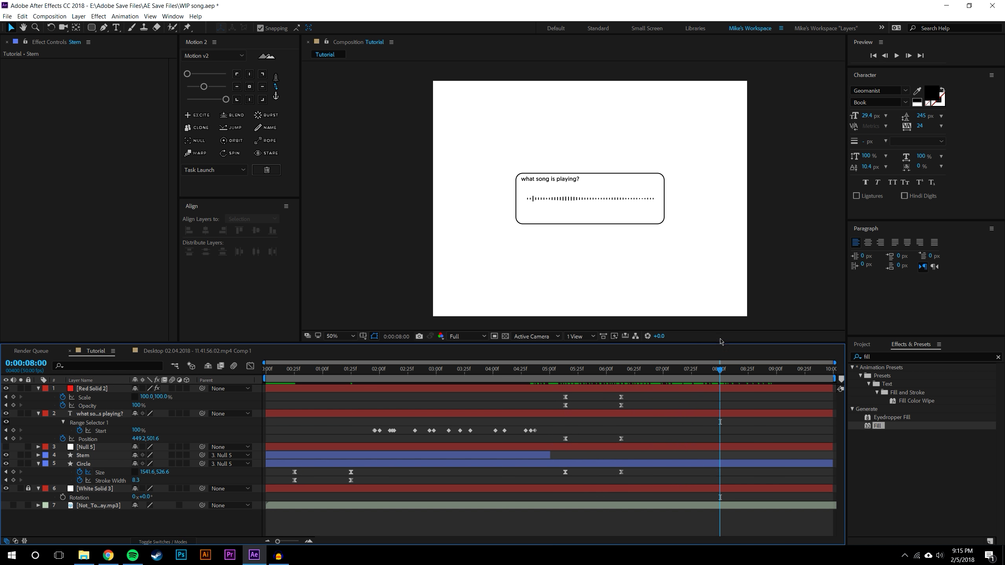
Add hold-value keyframes for the Circle's Size and Stroke Width at 0:00:08:00
scroll(574, 203, up, 2)
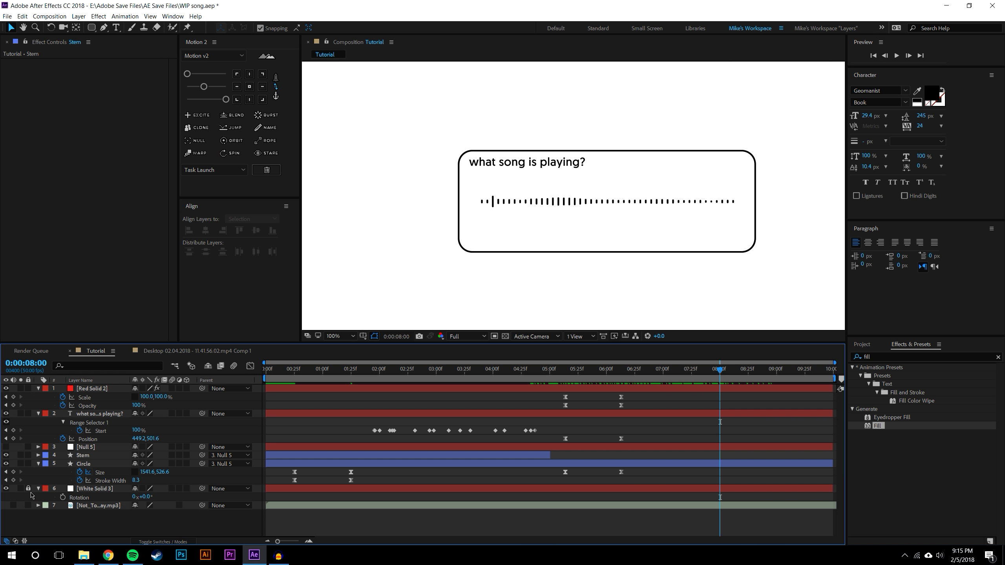
click(13, 472)
click(13, 480)
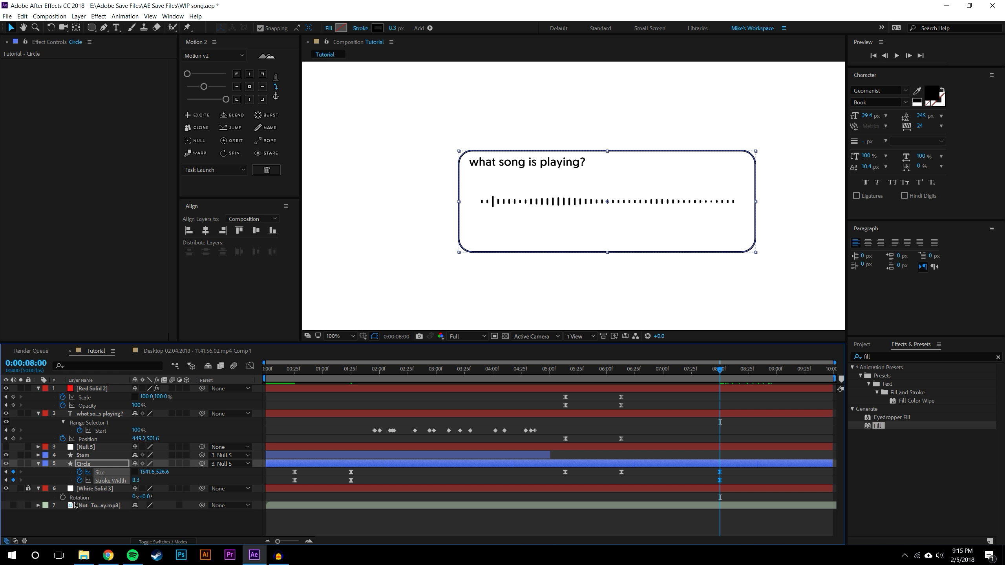
Duplicate the Stem layer, extend the copy to the composition's end, and trim its start to 0:00:08:00
click(99, 414)
click(302, 457)
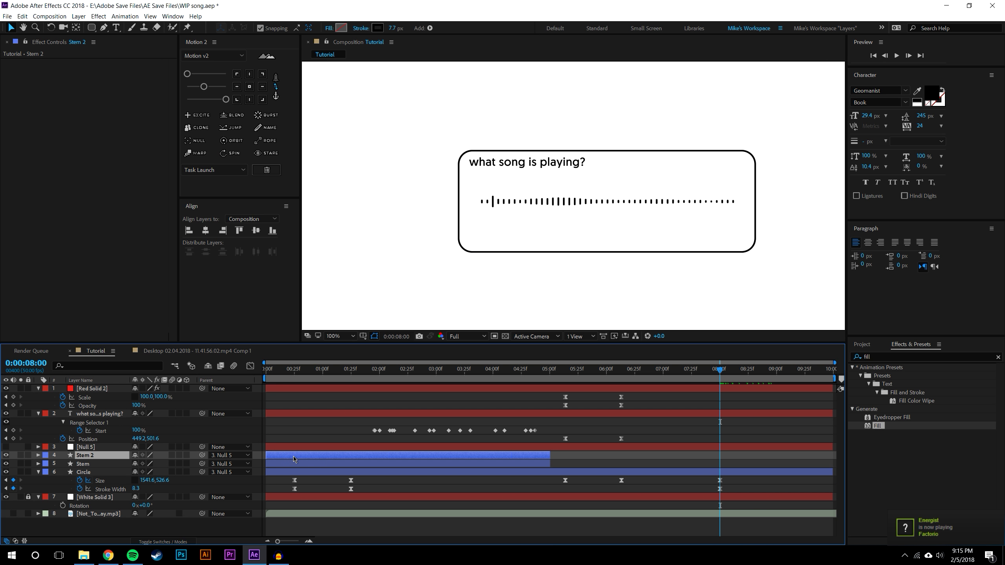
drag(550, 456, 889, 470)
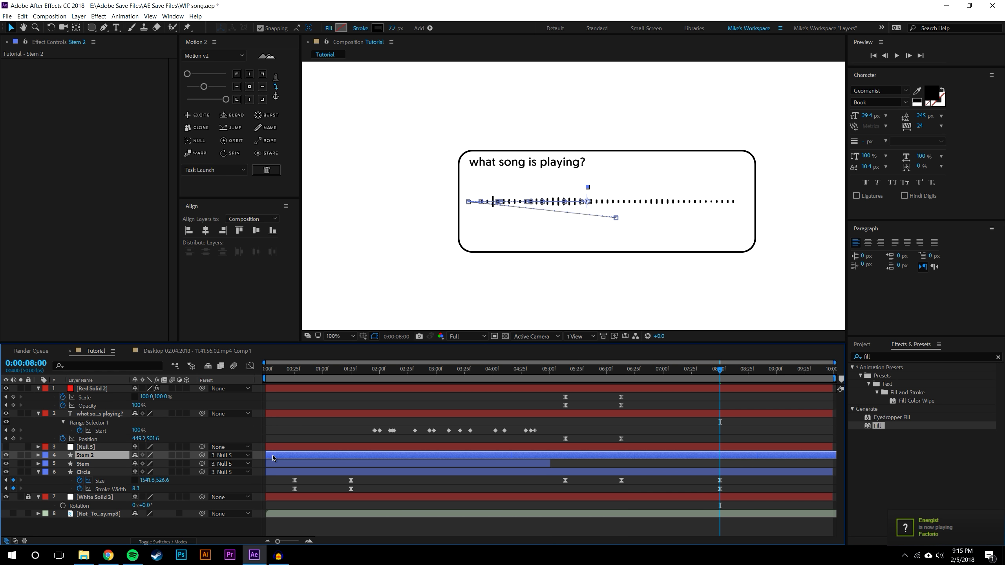
drag(265, 456, 714, 457)
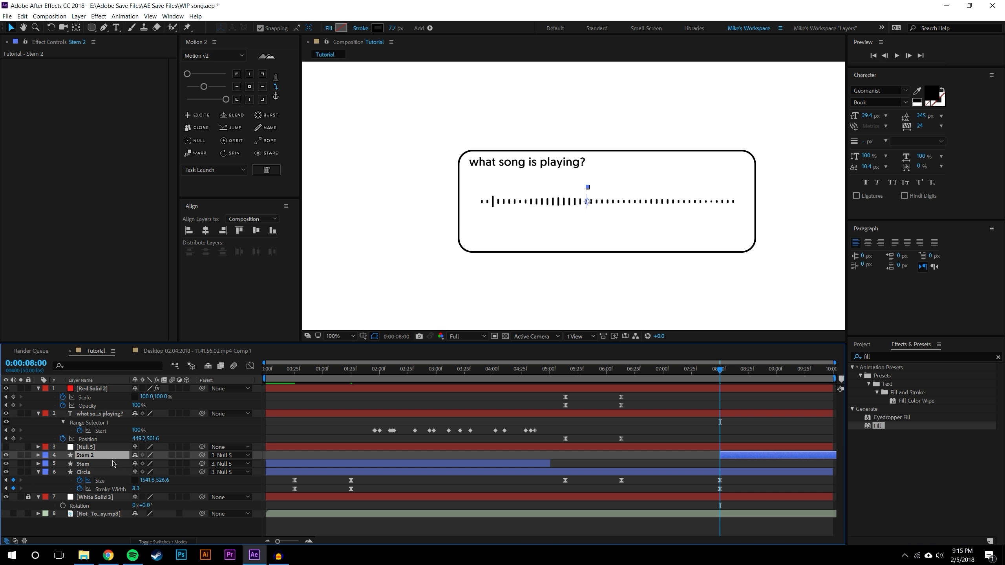
Delete the Stem 2 layer's Opacity keyframes and remove the leftover Opacity expression
key(u)
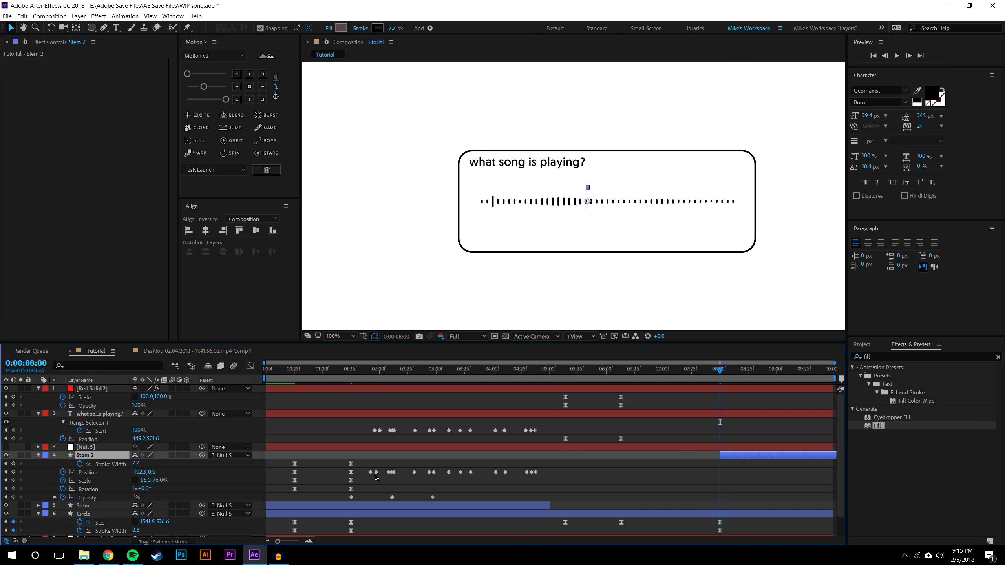
drag(362, 466, 591, 487)
drag(329, 499, 423, 504)
key(Delete)
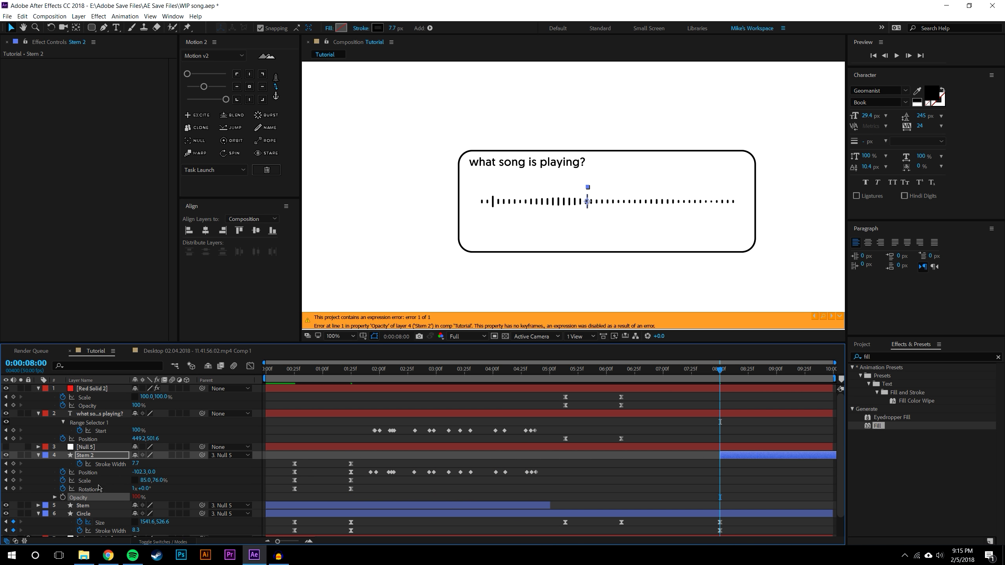
alt+click(63, 497)
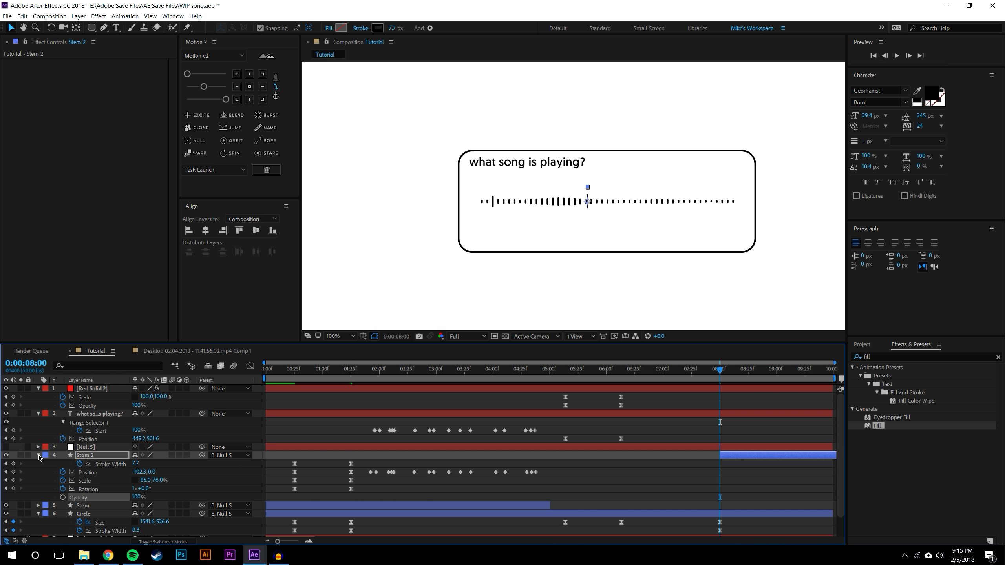
click(38, 456)
click(748, 459)
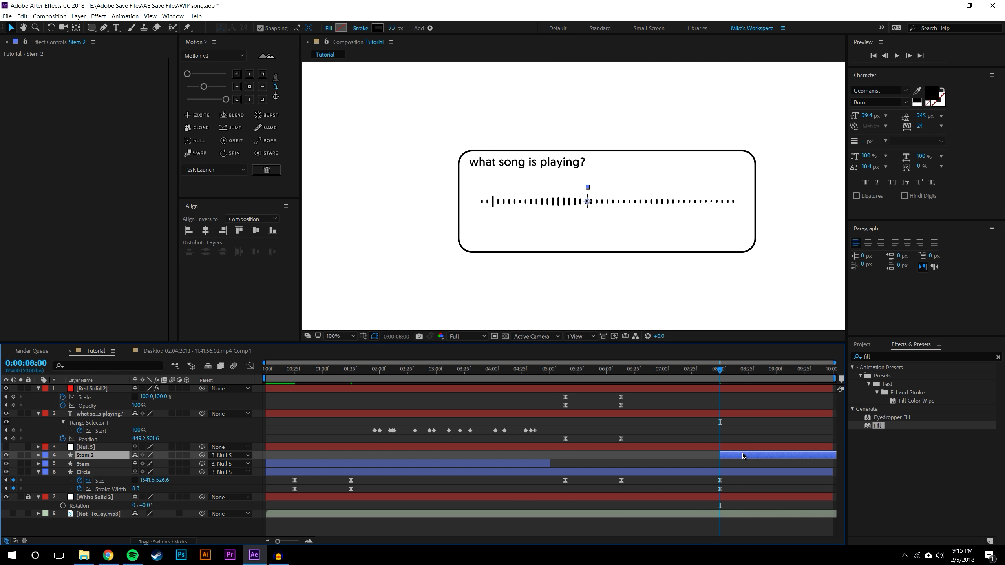
Inspect the Stem 2 layer around 0:00:08:00 and switch off its visibility
key(u)
mouse_move(717, 377)
mouse_down()
mouse_move(563, 369)
mouse_move(718, 363)
mouse_up()
click(88, 480)
mouse_move(720, 374)
mouse_down()
mouse_move(755, 374)
mouse_move(716, 372)
mouse_move(728, 384)
mouse_up()
click(562, 133)
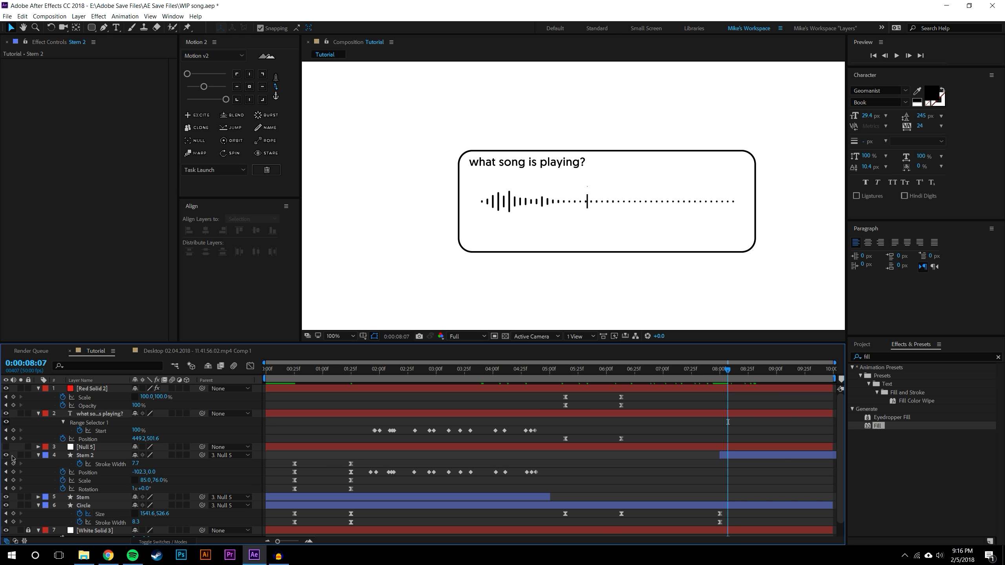
click(6, 455)
Copy the Circle's first Size and Stroke Width keyframes and paste them at 0:00:09:02
drag(730, 373, 779, 372)
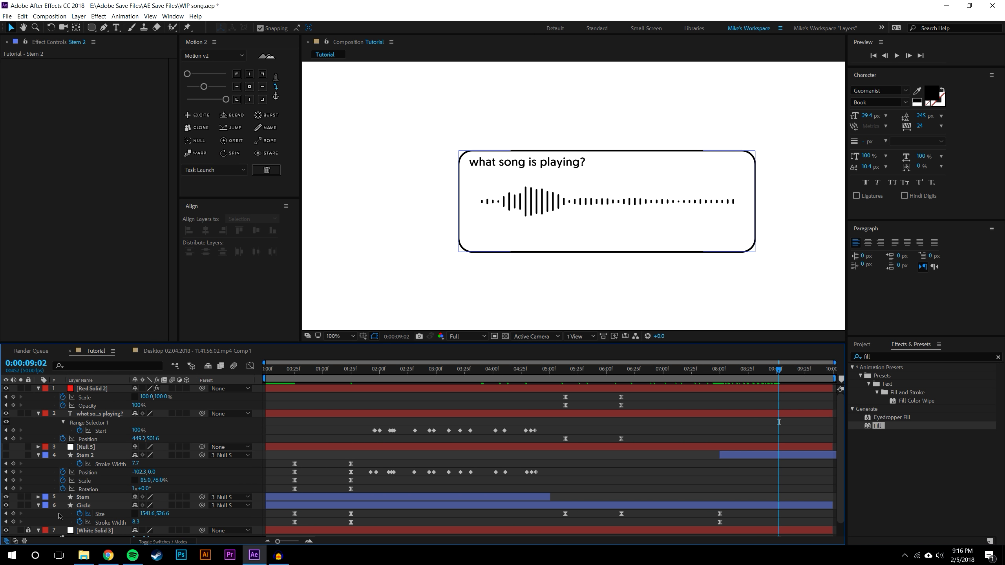
drag(285, 511, 312, 529)
key(ctrl+c)
key(ctrl+v)
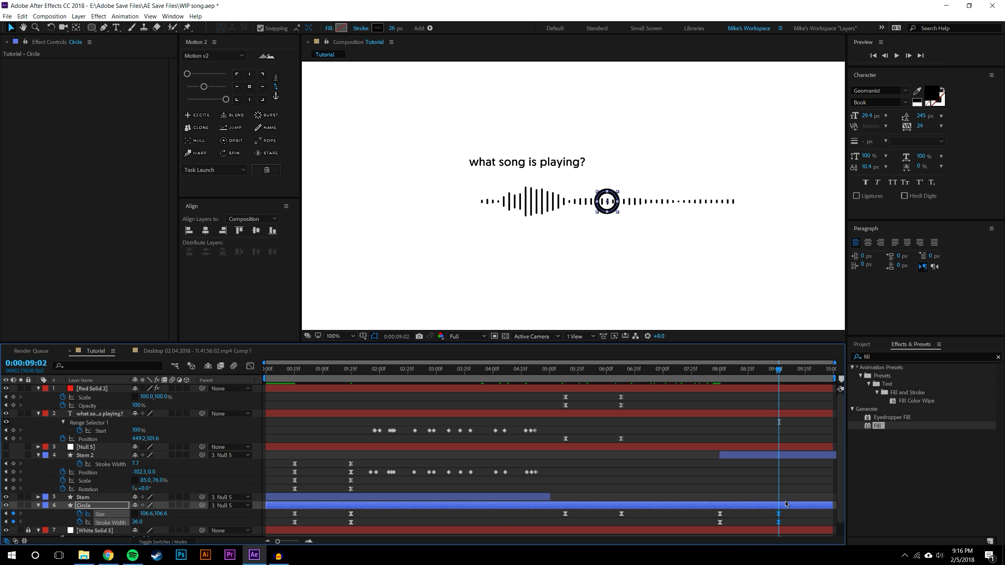
click(813, 521)
Add a null object above the text layer and rename it Text Nul
mouse_move(711, 372)
mouse_down()
mouse_move(783, 368)
mouse_move(707, 371)
mouse_move(774, 369)
mouse_move(711, 371)
mouse_move(731, 370)
mouse_move(720, 370)
mouse_up()
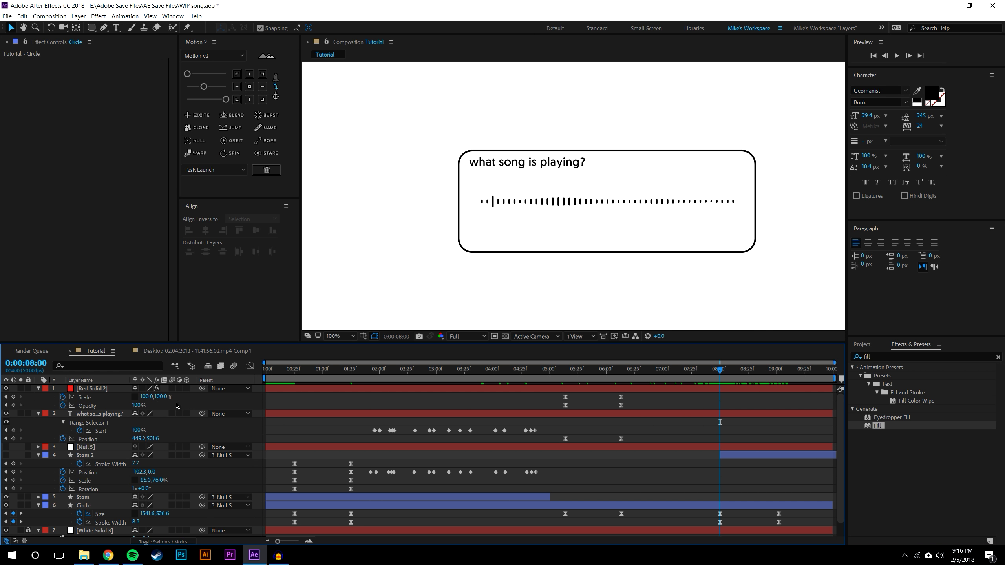
click(100, 415)
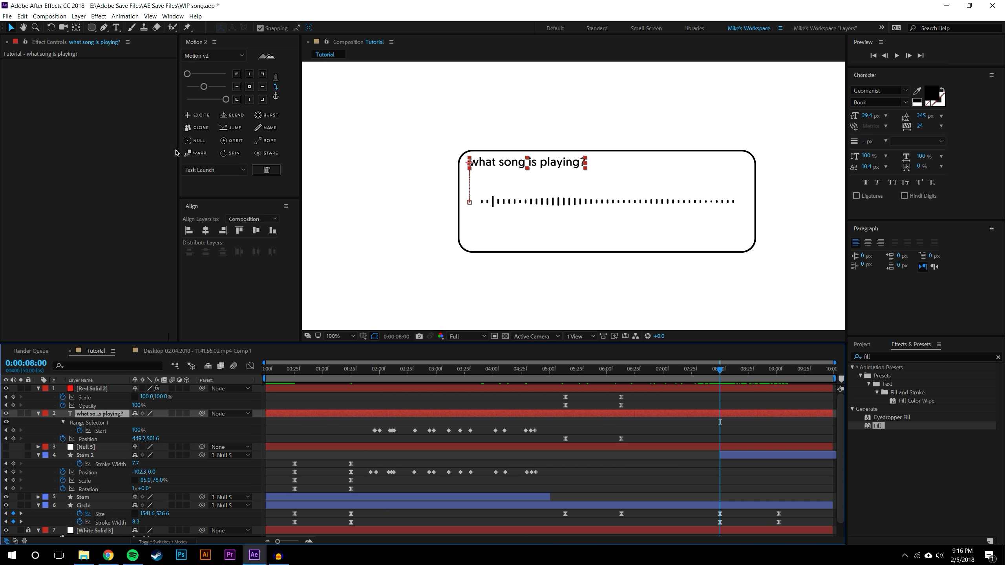
click(79, 16)
mouse_move(158, 27)
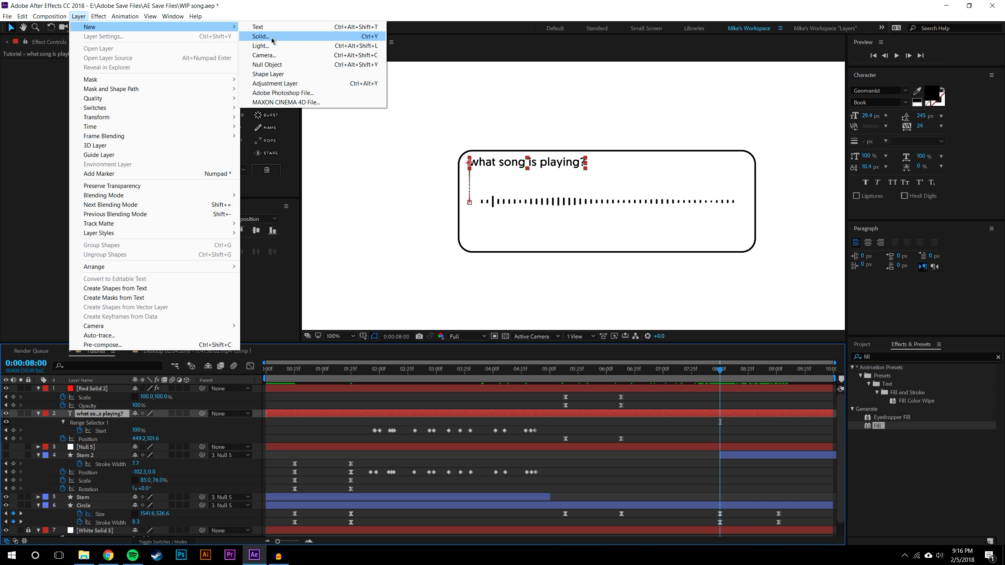
click(265, 64)
right_click(92, 416)
click(113, 416)
right_click(111, 412)
click(120, 408)
text(T)
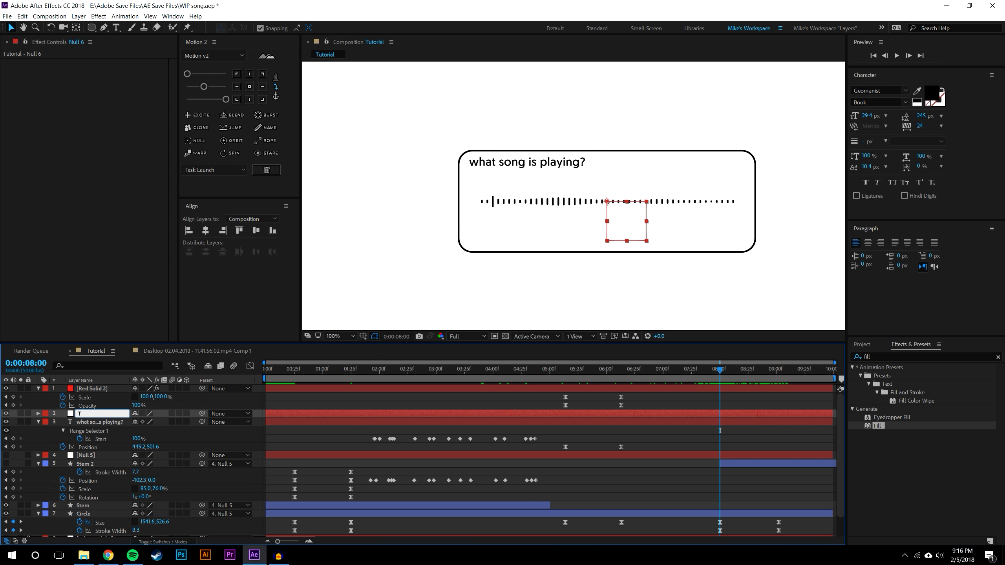
text(ext Nul)
key(Return)
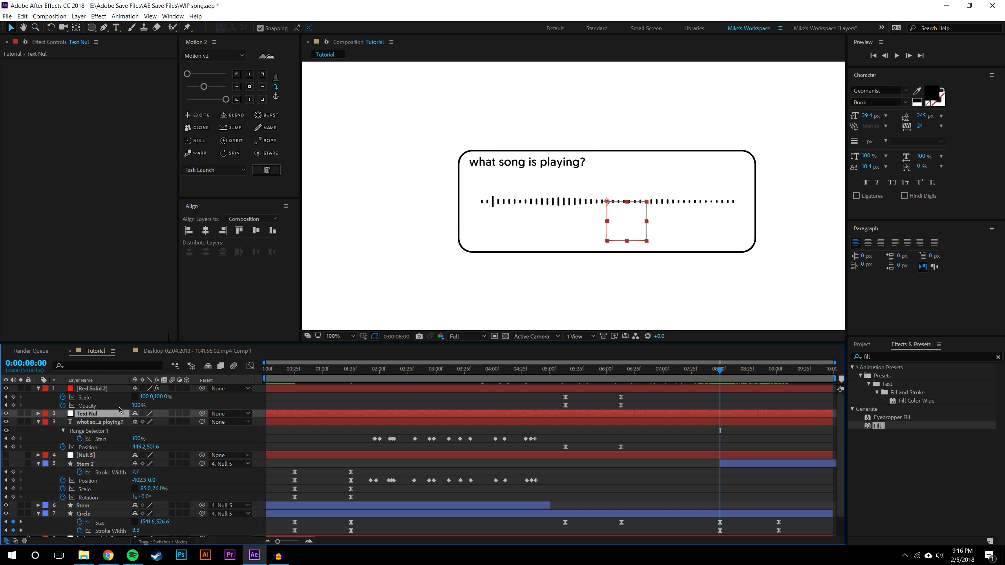
Parent the "what song is playing?" text layer to Text Nul
click(100, 422)
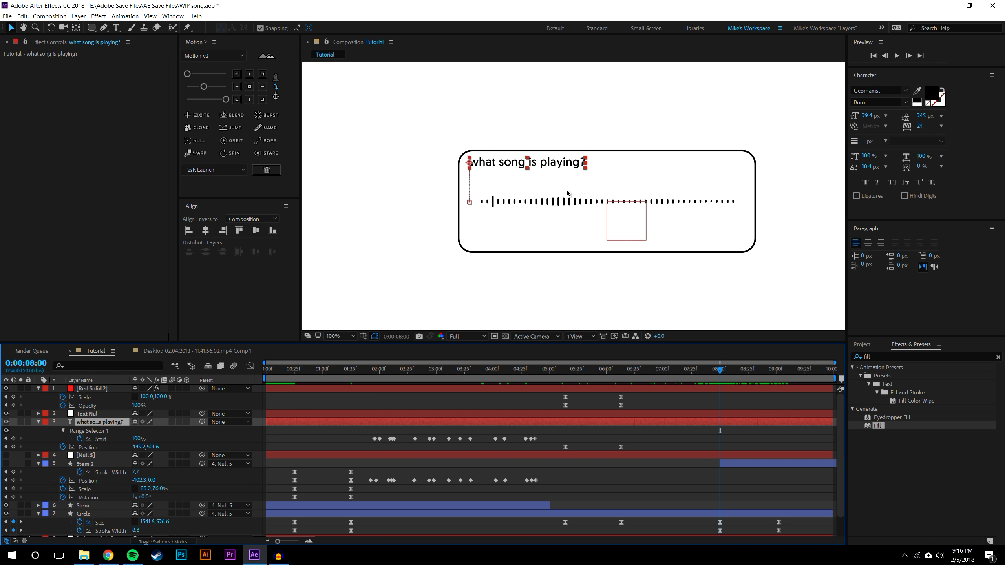
click(95, 414)
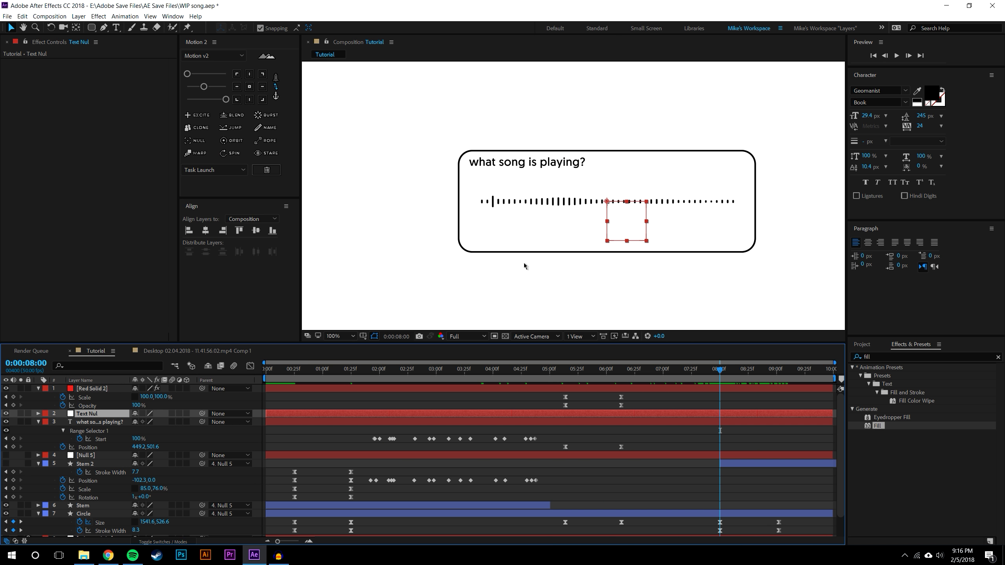
click(125, 422)
drag(202, 422, 98, 414)
click(267, 450)
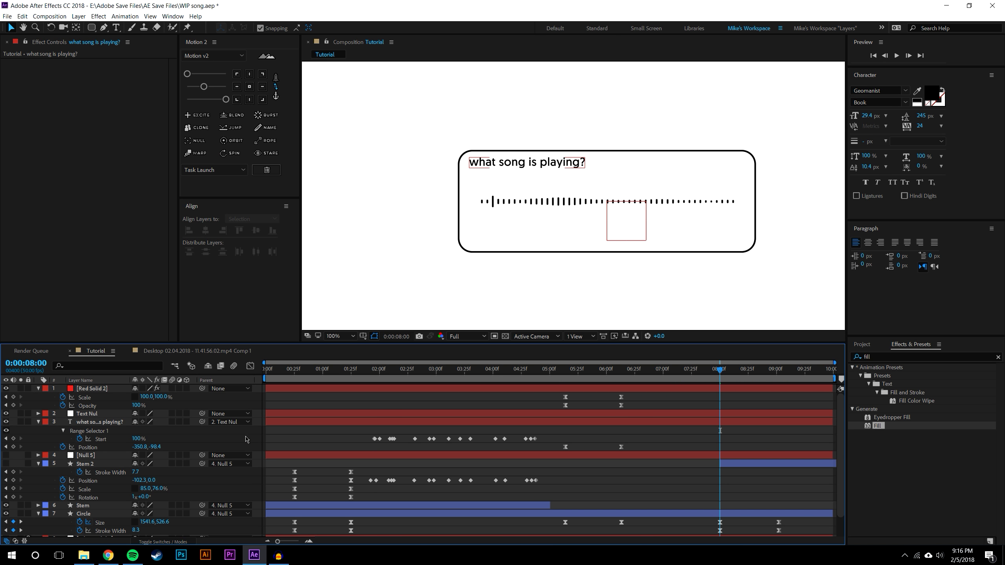
Add starting keyframes at 0:00:08:00 for the text layer's Opacity and the Text Nul's Scale
click(91, 414)
key(s)
key(t)
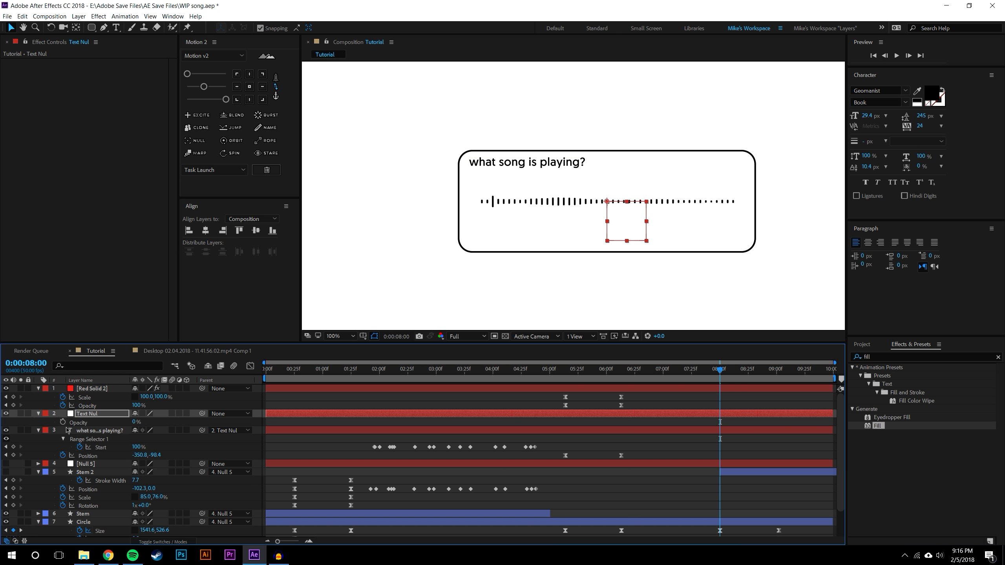
click(85, 430)
key(t)
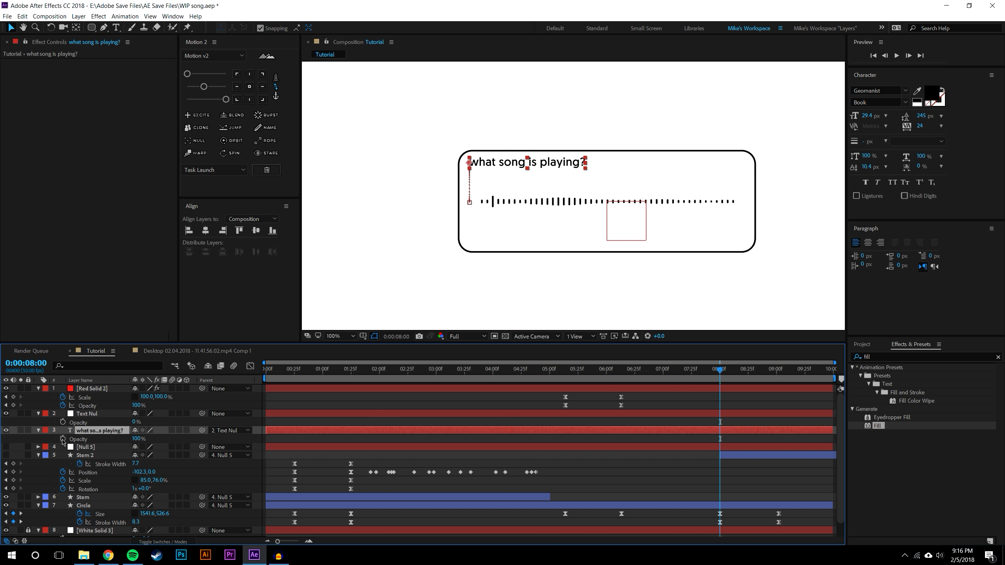
click(63, 439)
key(u)
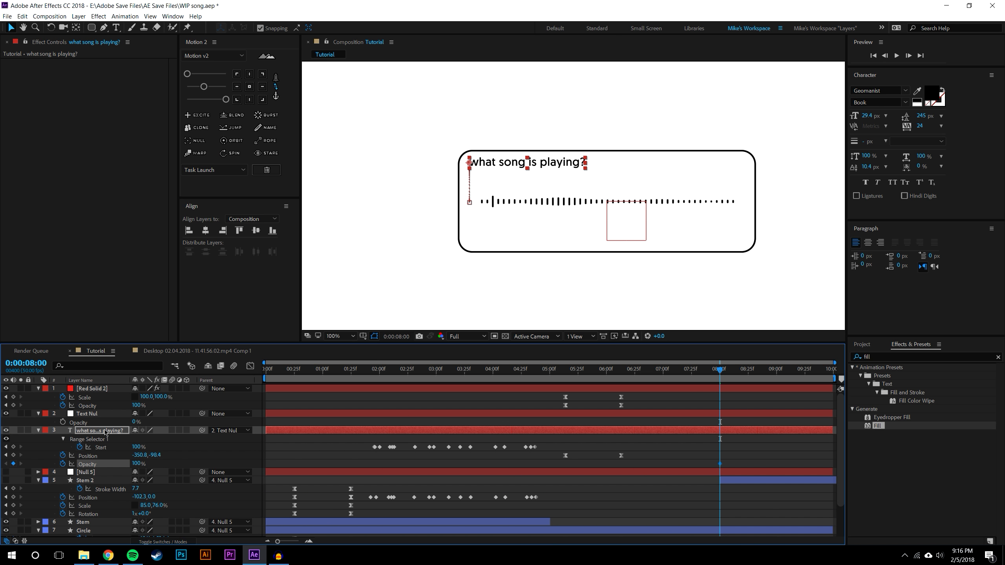
click(94, 415)
key(s)
scroll(747, 431, down, 2)
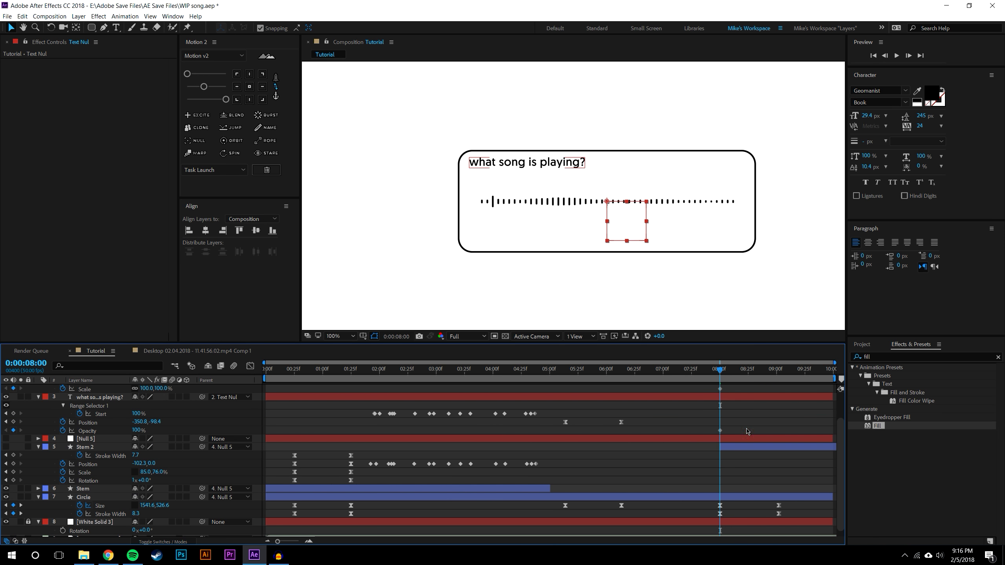
At 0:00:09:02, set the Text Nul's Scale to 0% and the text layer's Opacity to 0%
key(k)
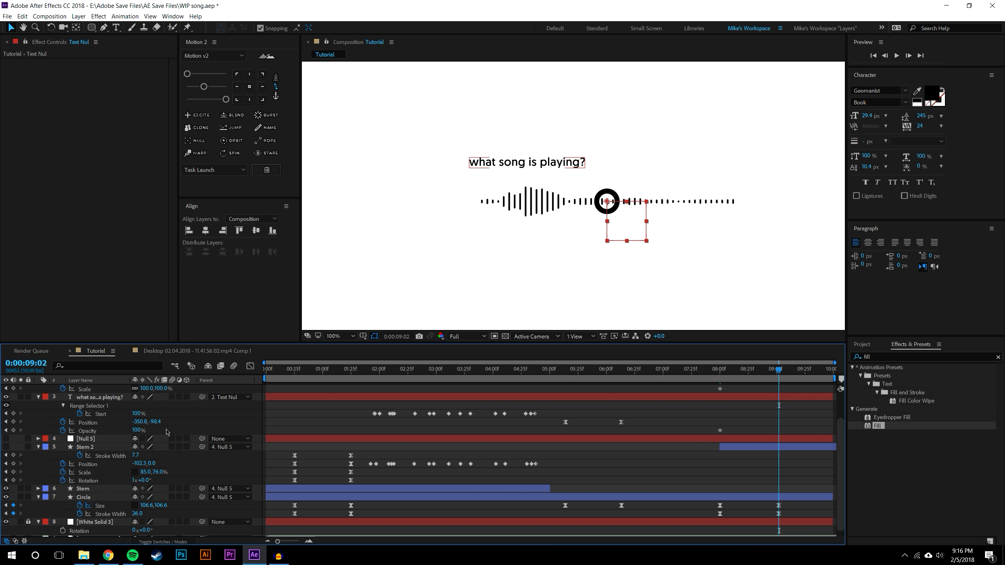
scroll(131, 415, up, 2)
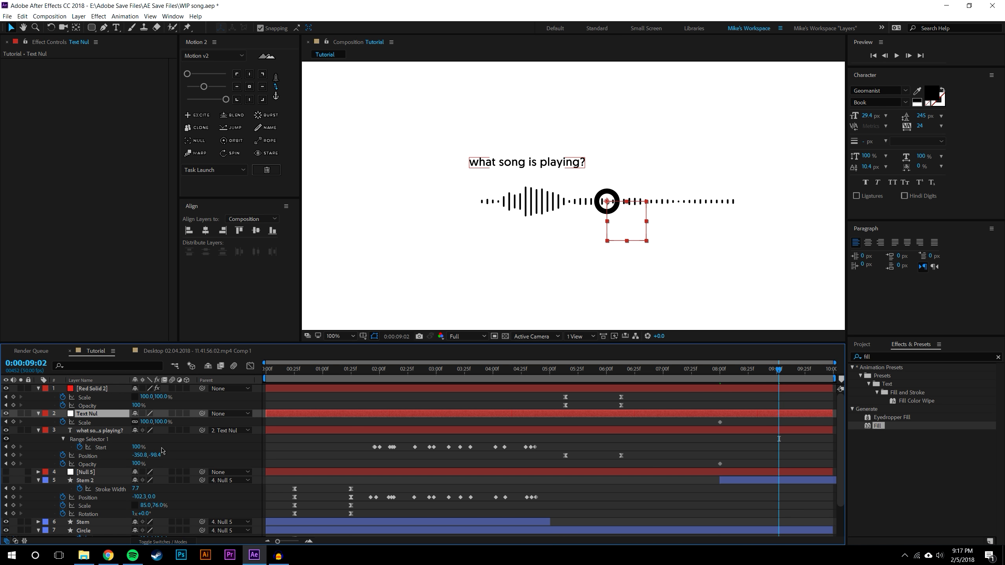
click(162, 422)
key(Return)
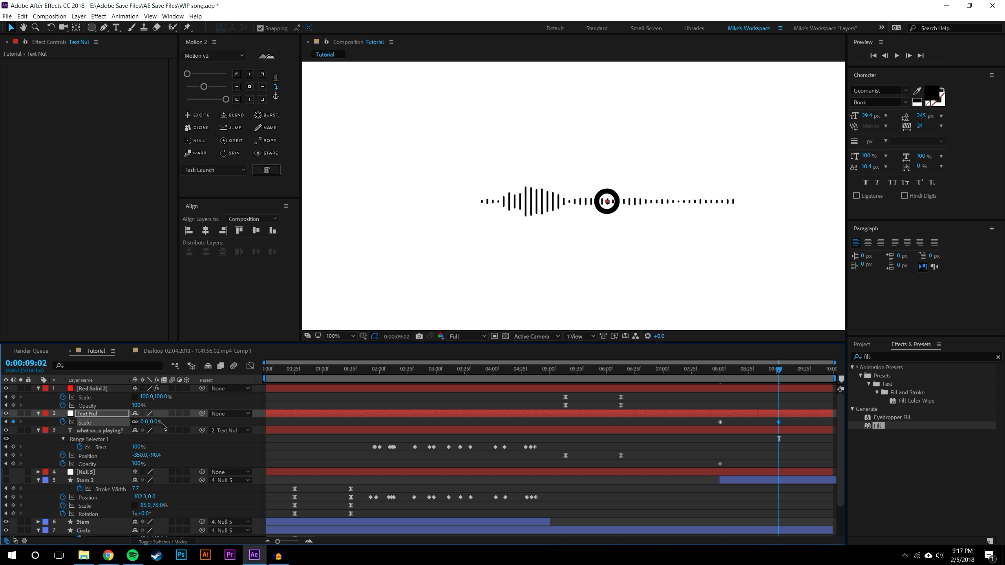
click(139, 464)
text(0)
key(Return)
Preview the text's shrink-out and ease its closing Scale and Opacity keyframes with Motion 2
click(693, 447)
key(space)
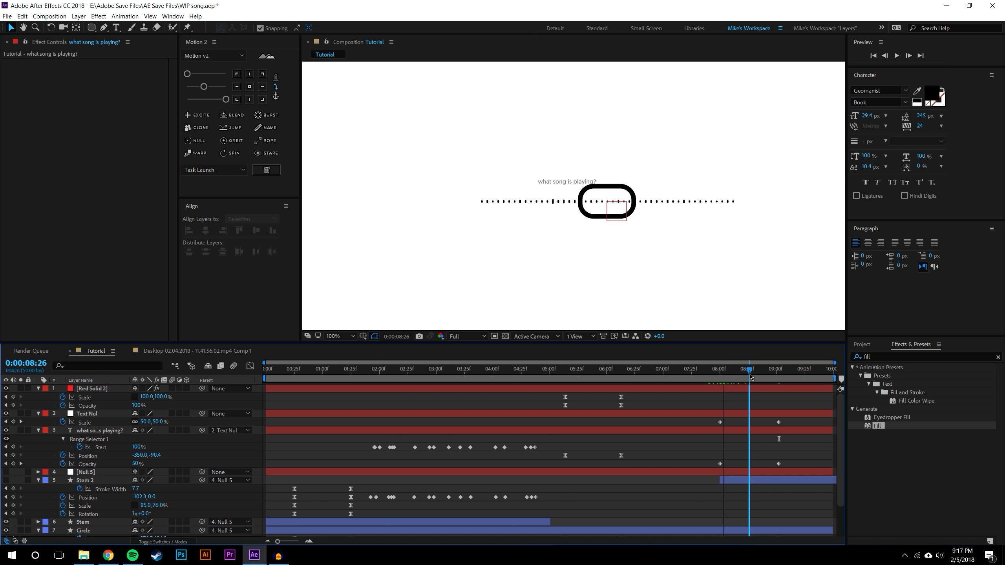
drag(710, 420, 796, 468)
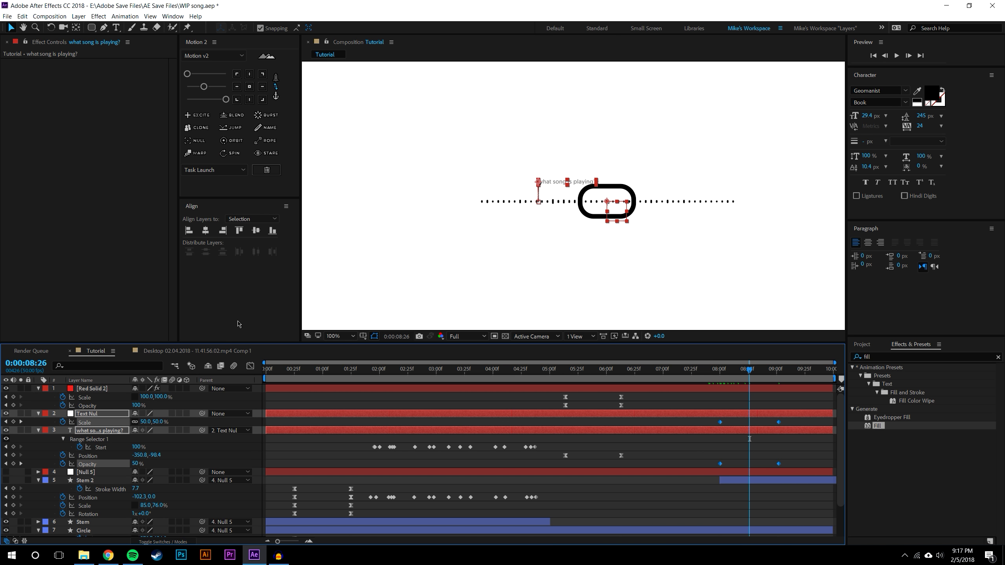
click(204, 88)
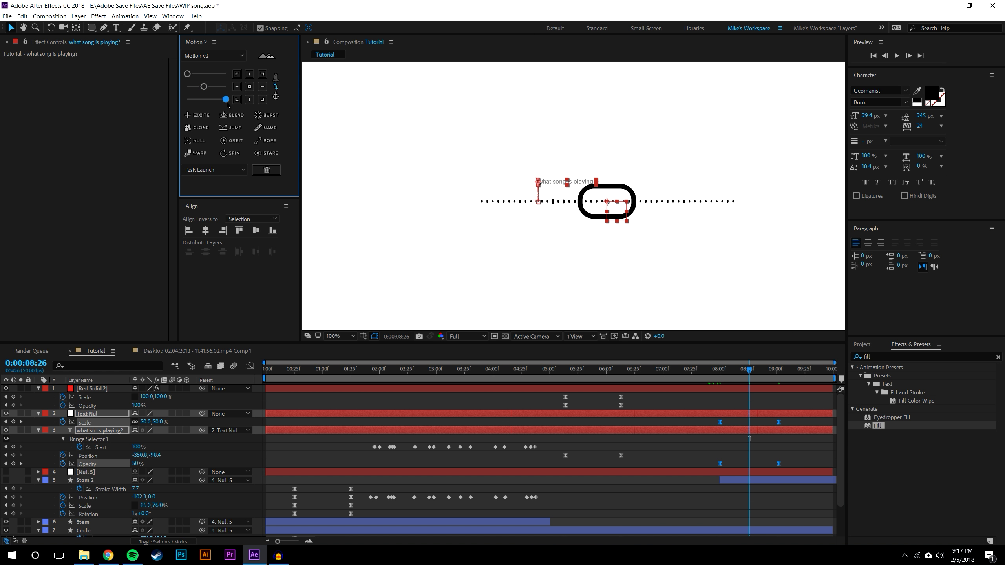
click(788, 462)
Rework the easing of the Circle's closing Size and Stroke Width keyframes with Motion 2 and play back the transition
click(717, 373)
mouse_move(717, 373)
mouse_down()
mouse_move(763, 375)
mouse_move(710, 376)
mouse_up()
scroll(739, 476, down, 2)
drag(712, 496, 804, 526)
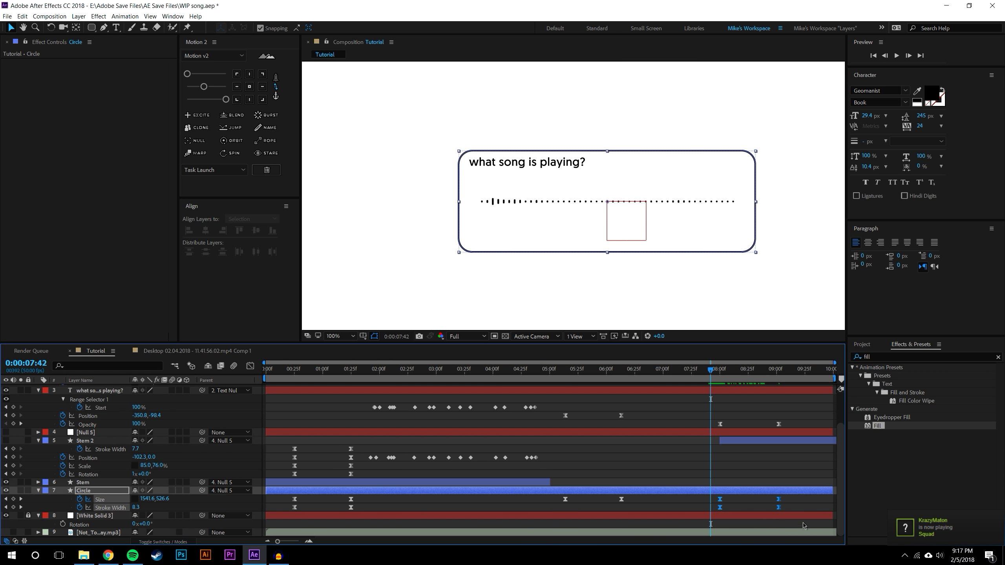
click(216, 88)
click(197, 87)
click(278, 89)
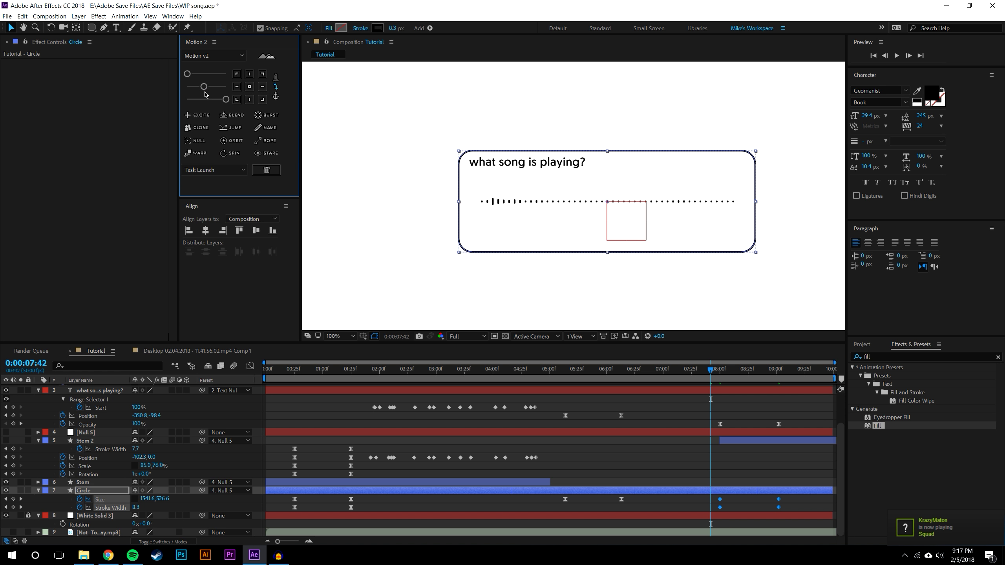
click(337, 161)
click(897, 56)
click(720, 369)
drag(720, 369, 697, 363)
Rename the Red Solid 2 audio spectrum layer as Music Layer
scroll(102, 410, up, 2)
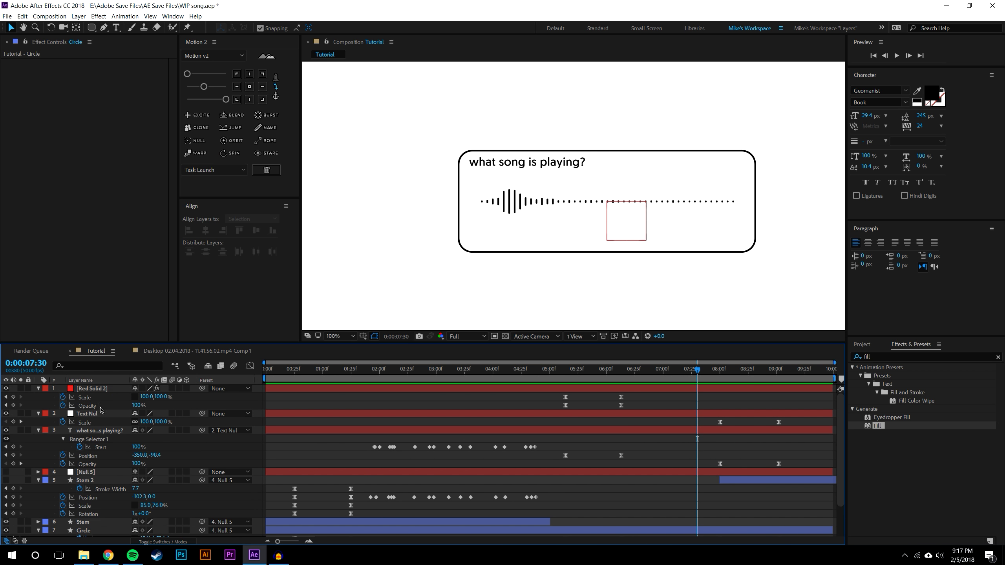
right_click(109, 386)
click(108, 381)
text(Musi)
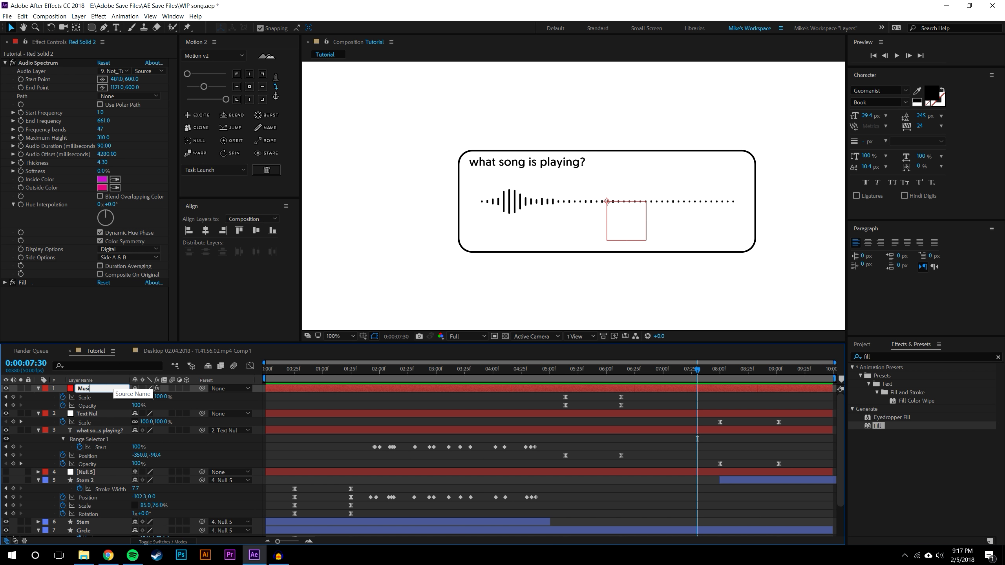
text(c Layer)
key(Return)
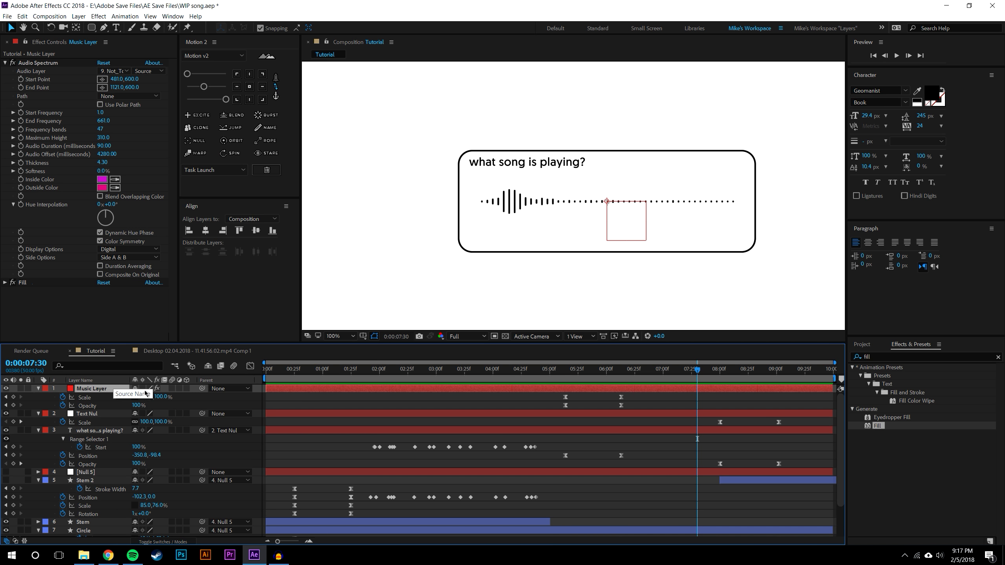
Parent Music Layer to Text Nul, placing it directly below the null, and check the closing animation through 0:00:09:12
drag(201, 388, 114, 414)
drag(104, 389, 105, 426)
click(755, 439)
drag(710, 376, 794, 416)
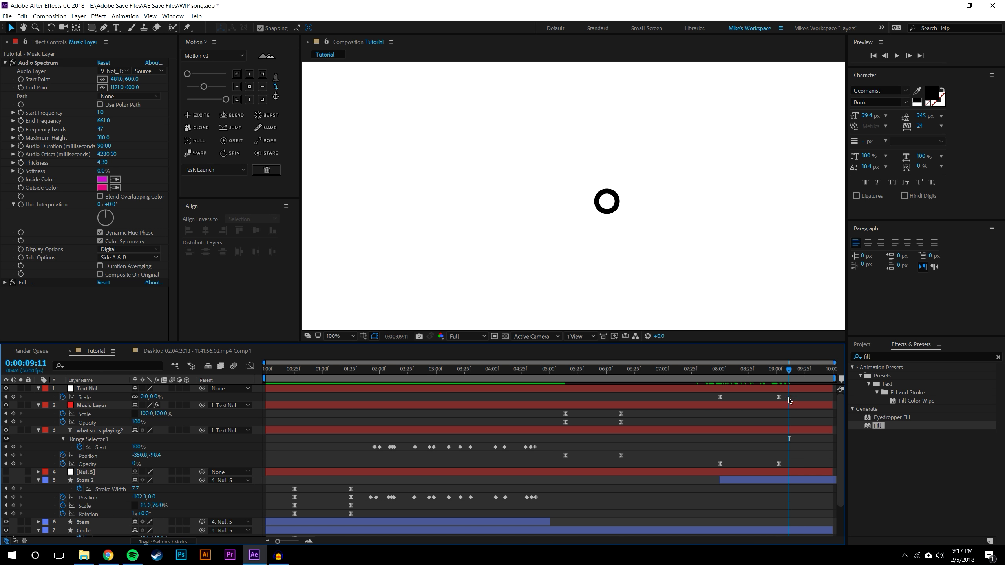
mouse_move(790, 373)
mouse_down()
mouse_move(833, 373)
mouse_move(790, 374)
mouse_up()
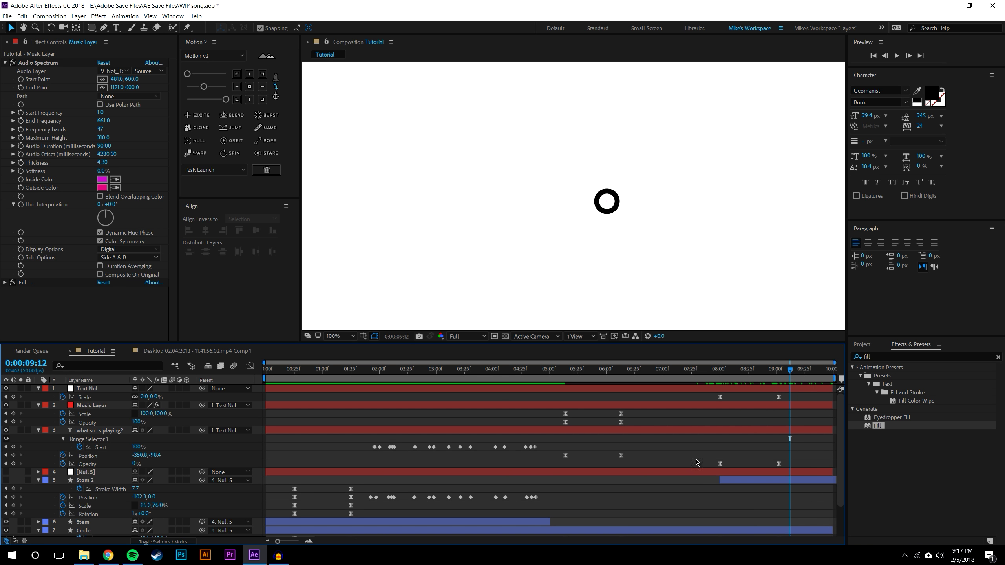
Compare Stem 2 with the original Stem at the opening and delete Stem 2's Position keyframes that follow the opening transition
click(737, 484)
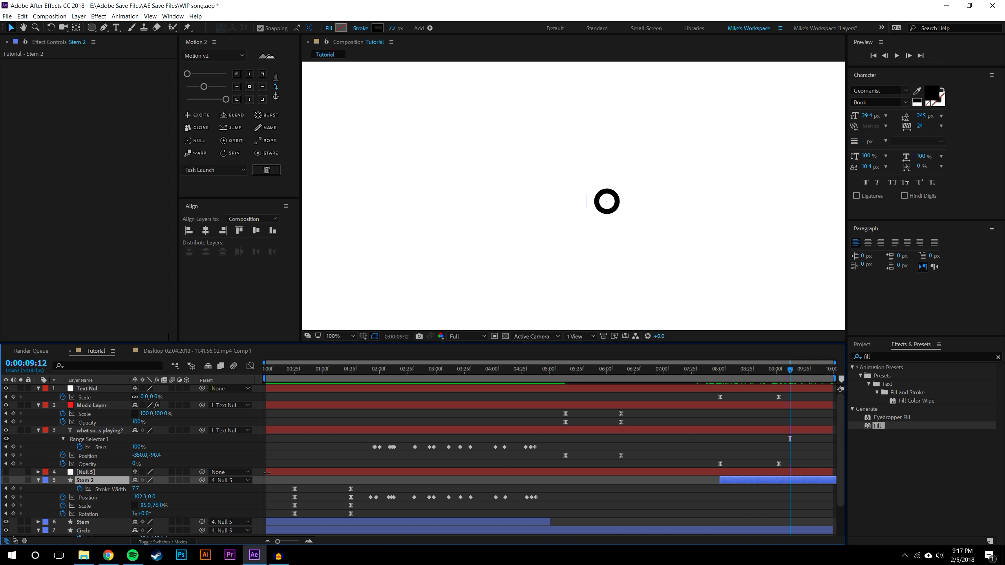
key(u)
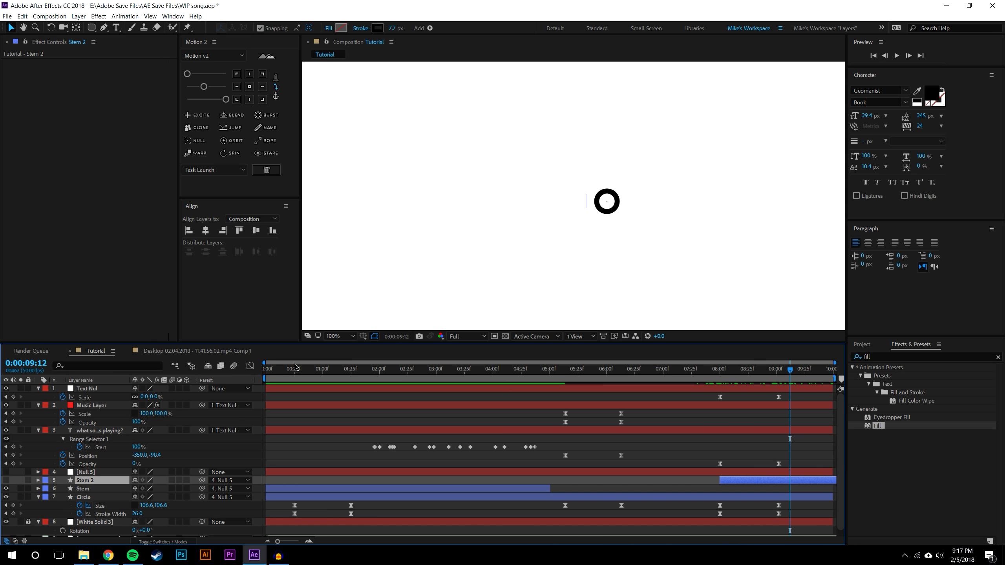
click(286, 370)
click(332, 512)
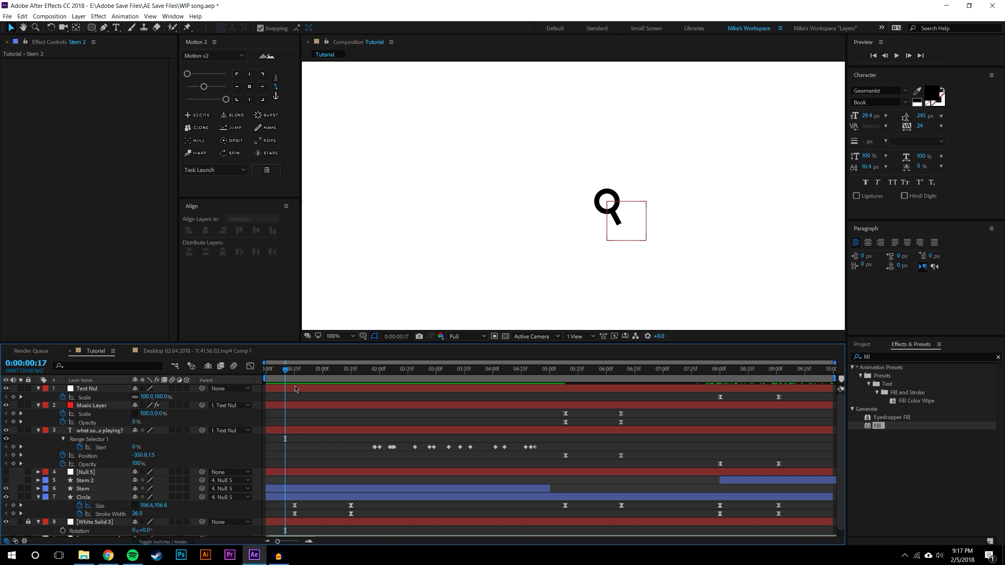
mouse_move(285, 370)
mouse_down()
mouse_move(325, 370)
mouse_move(284, 370)
mouse_up()
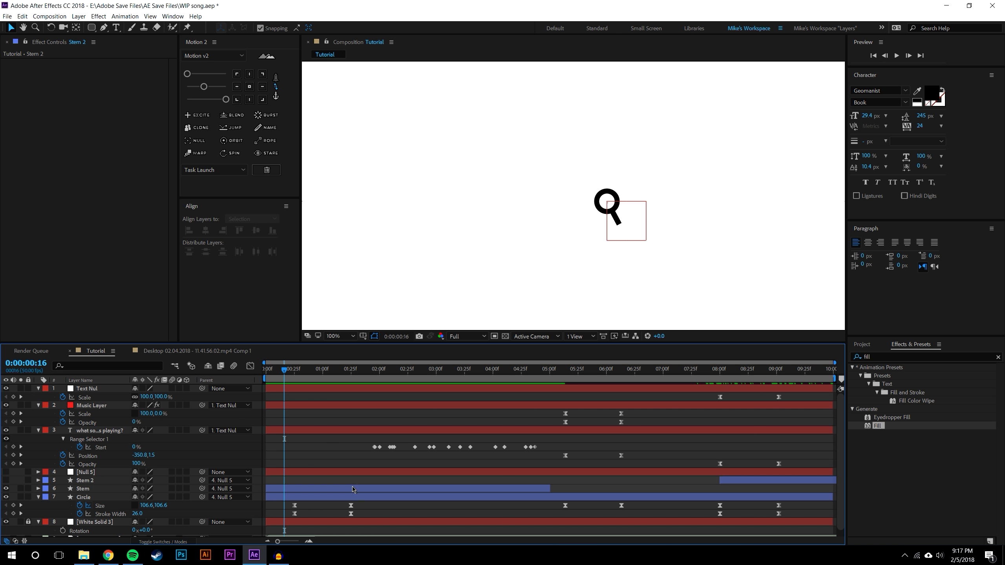
click(472, 490)
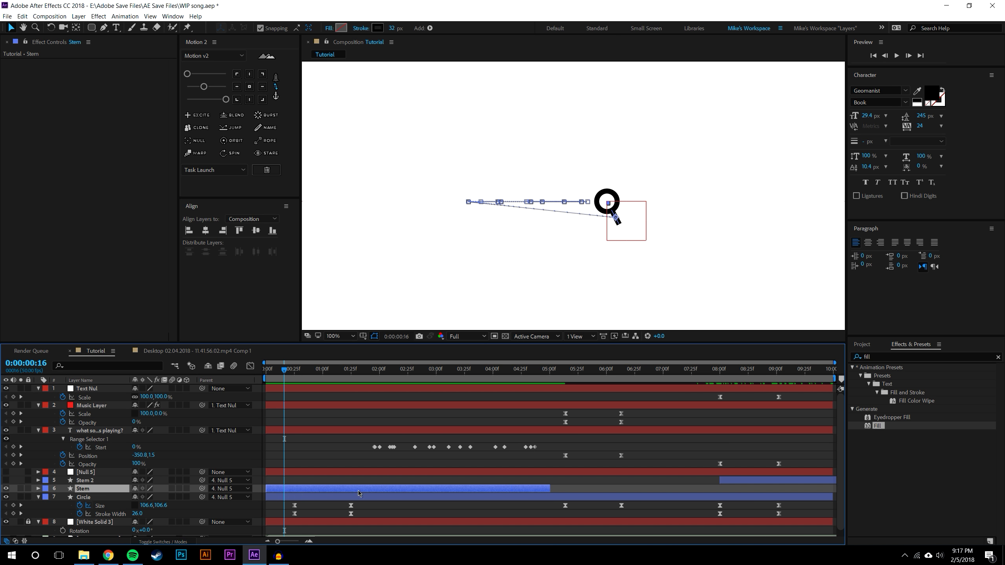
click(98, 482)
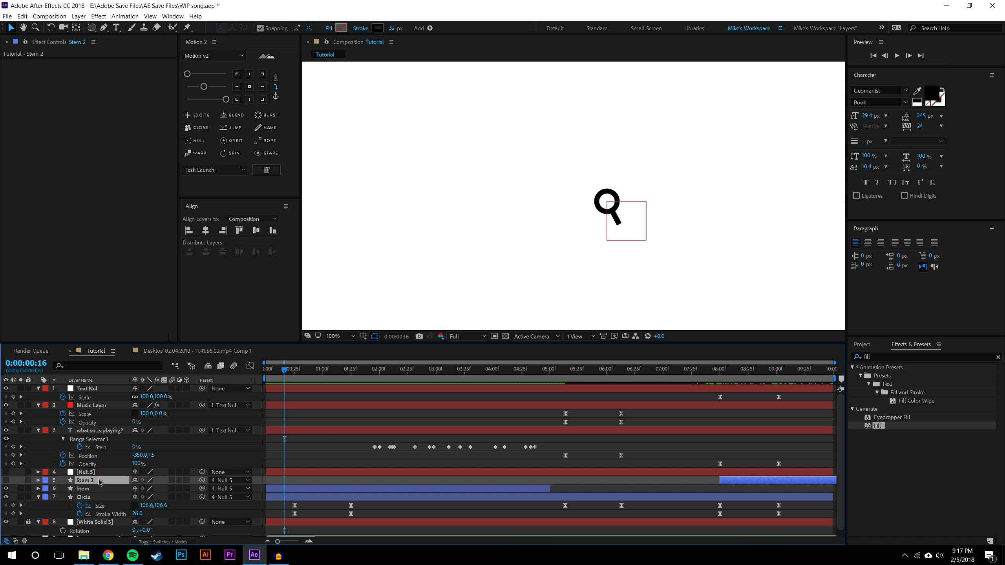
key(u)
drag(366, 504, 550, 490)
key(Delete)
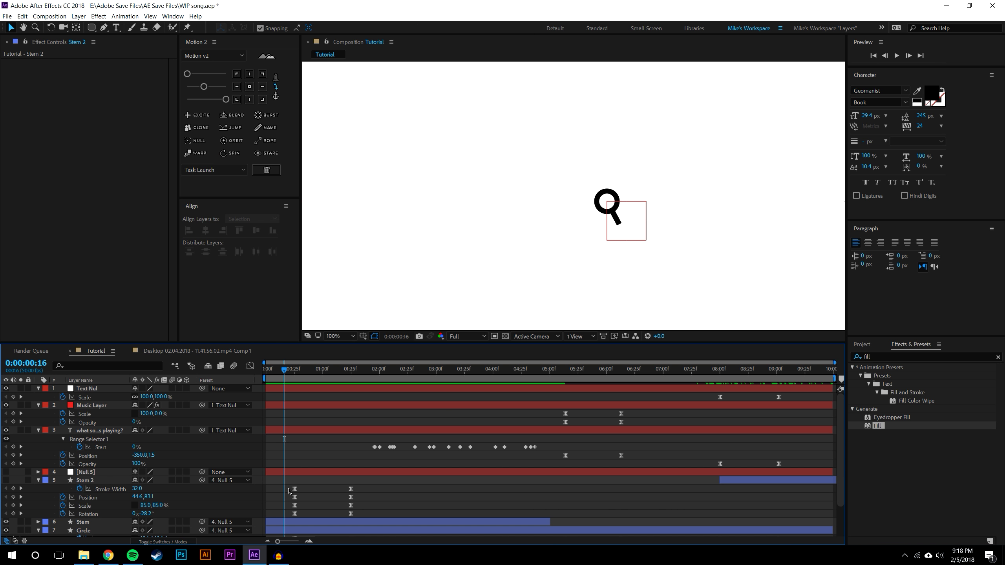
Move Stem 2's initial Stroke Width, Position, Scale and Rotation keyframes to the Circle's last closing keyframes and delete the other set
drag(288, 491, 356, 525)
drag(363, 487, 780, 501)
key(Delete)
Check Stem 2's Opacity at 0:00:09:34, try a larger Stroke Width, and undo that change
drag(713, 375, 828, 434)
click(802, 512)
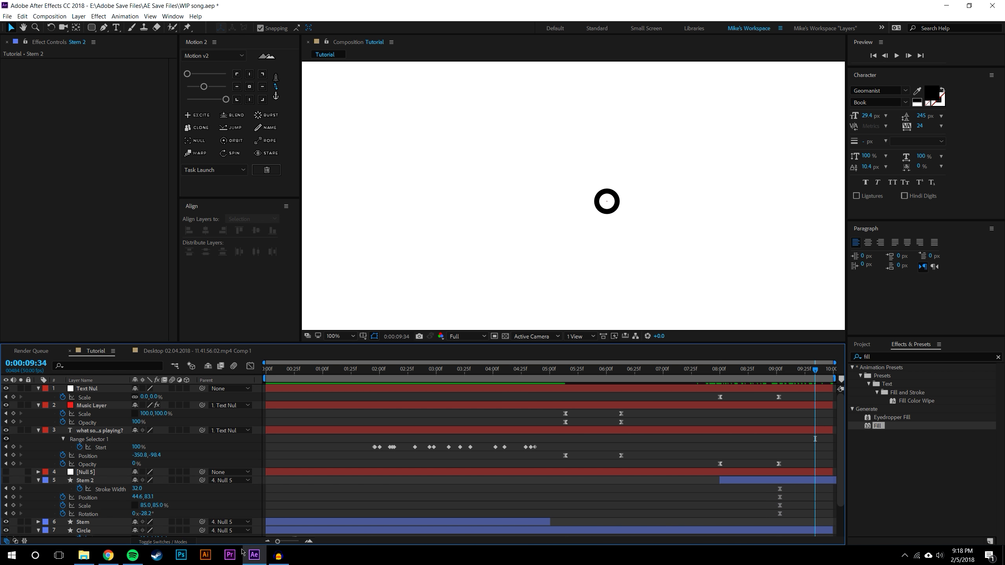
click(112, 481)
key(t)
drag(138, 492, 88, 489)
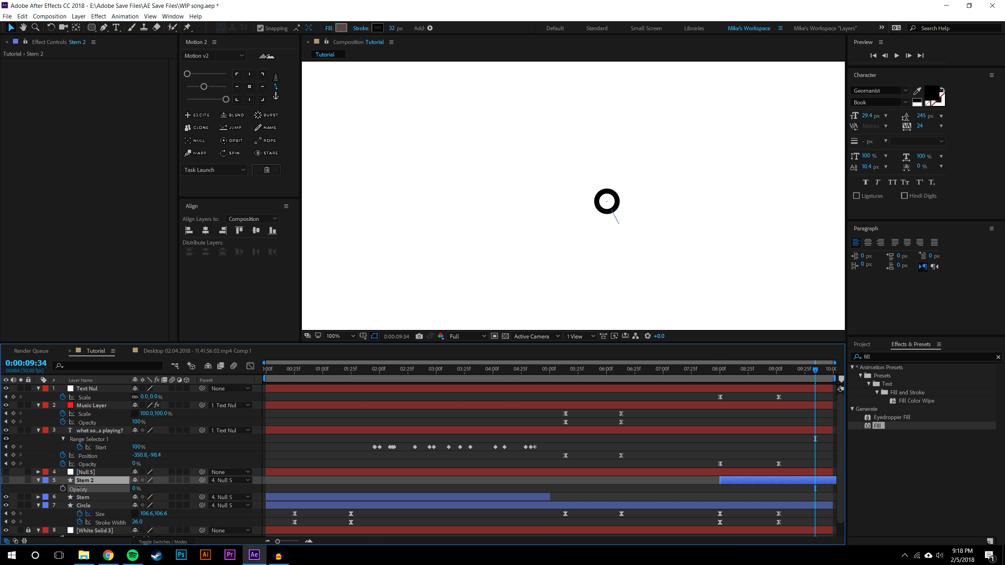
key(u)
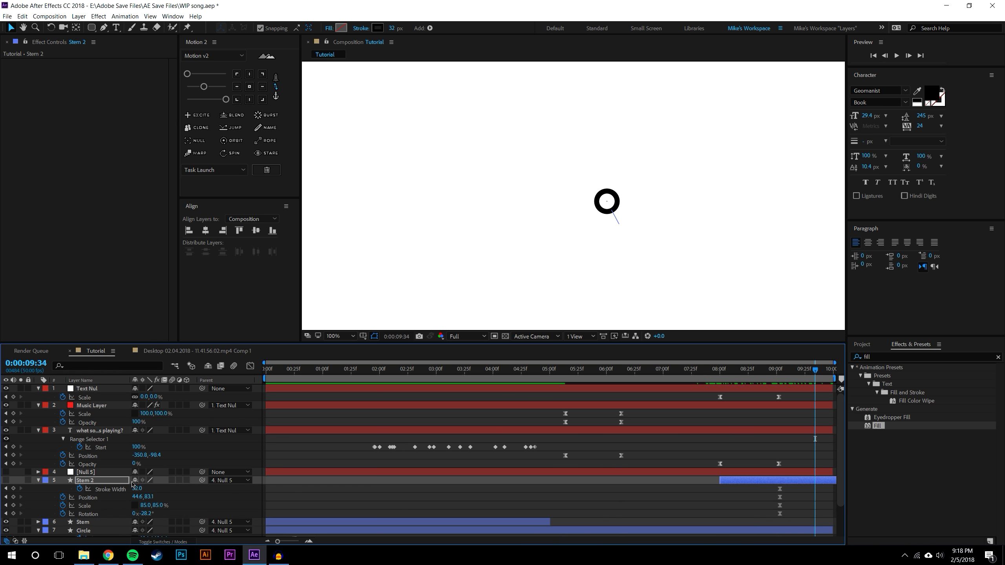
click(192, 502)
drag(137, 488, 159, 488)
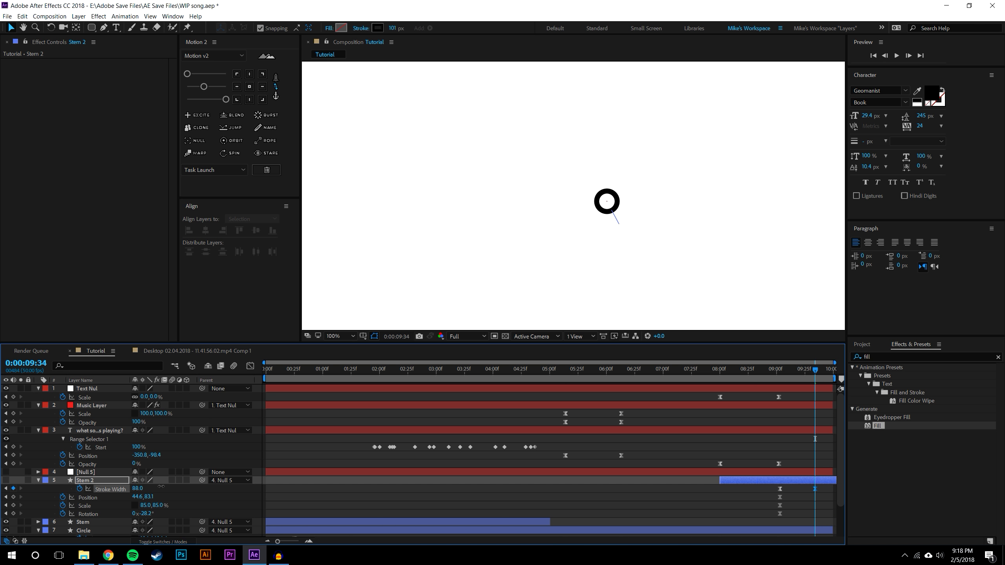
scroll(508, 260, down, 2)
key(ctrl+z)
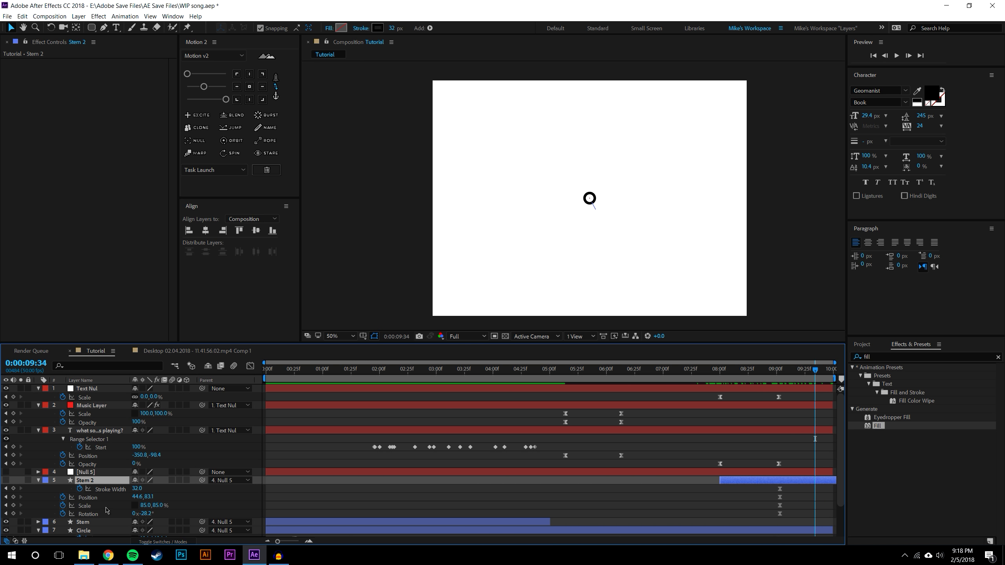
scroll(625, 243, up, 4)
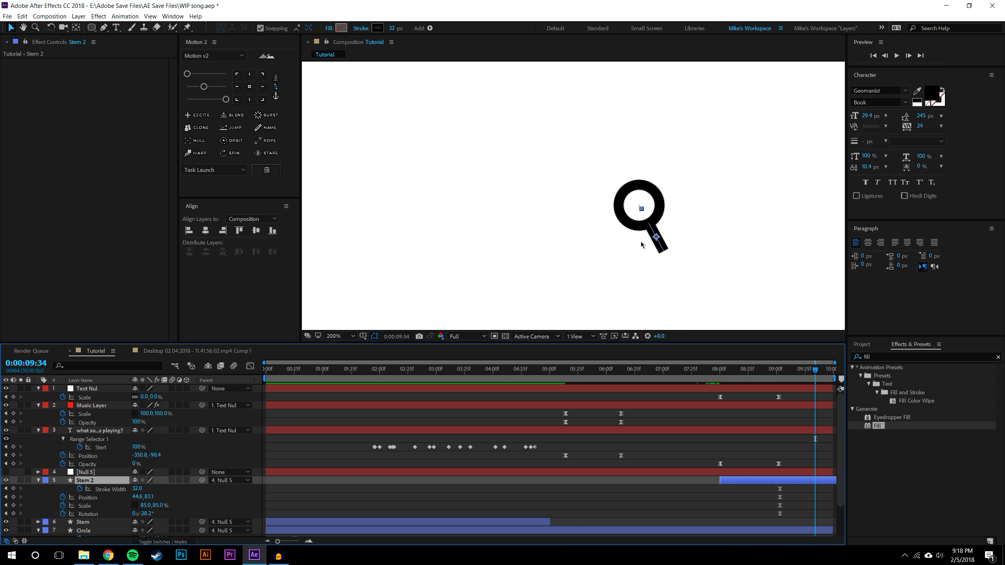
Shift all of Stem 2's remaining keyframes to about 0:00:09:45
drag(774, 375, 793, 363)
drag(769, 487, 807, 542)
drag(782, 492, 828, 493)
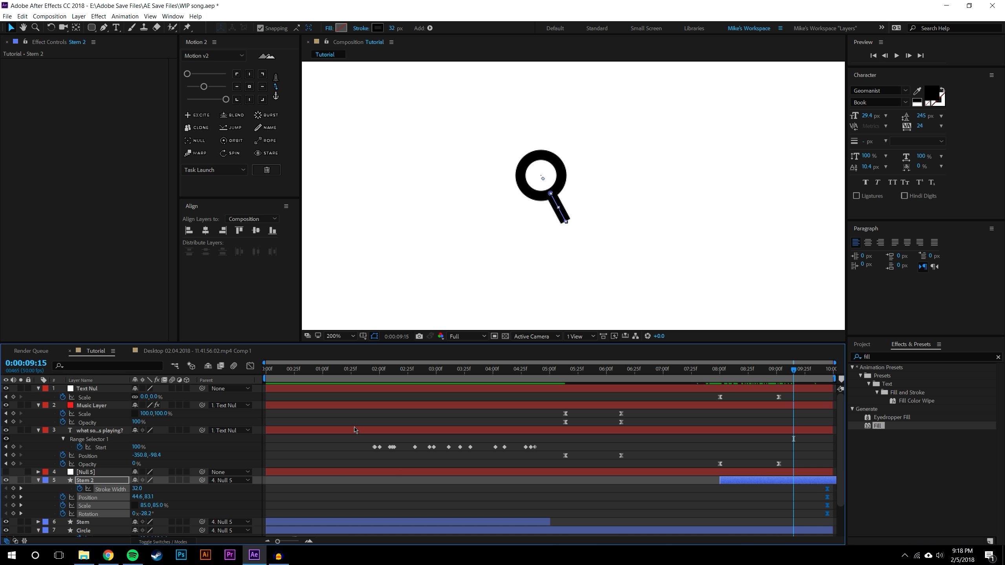
Try setting Stem 2's vertical Scale to 0% at 0:00:09:15 and remove the added keyframe
click(158, 506)
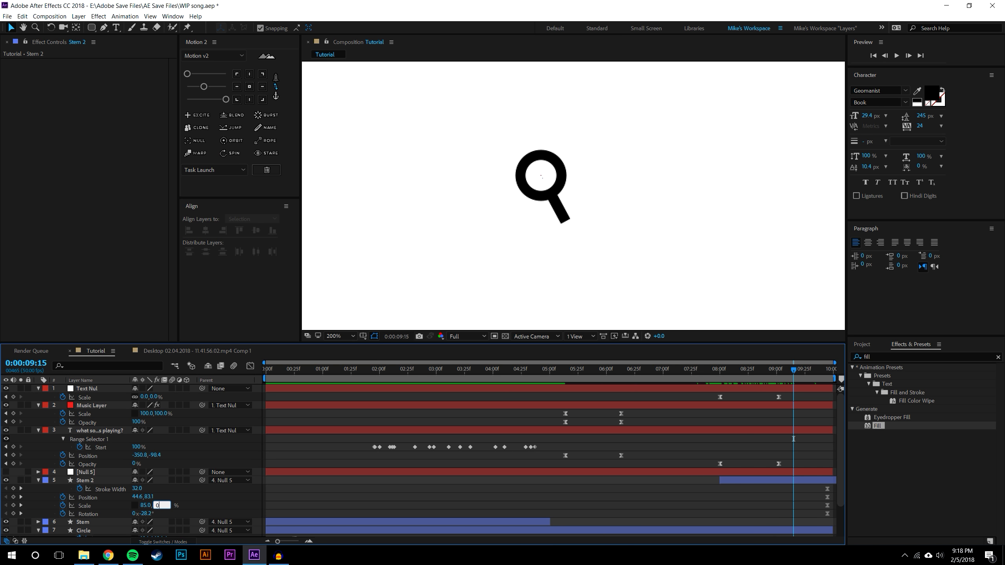
text(0)
key(Return)
mouse_move(796, 373)
mouse_down()
mouse_move(823, 375)
mouse_move(788, 378)
mouse_move(822, 377)
mouse_move(797, 378)
mouse_up()
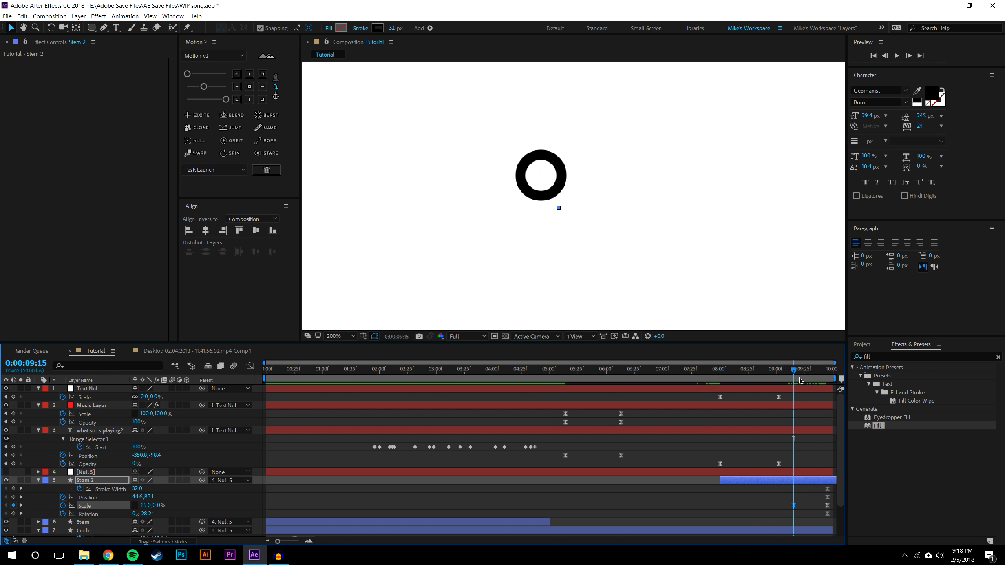
key(k)
drag(775, 497, 806, 512)
key(Delete)
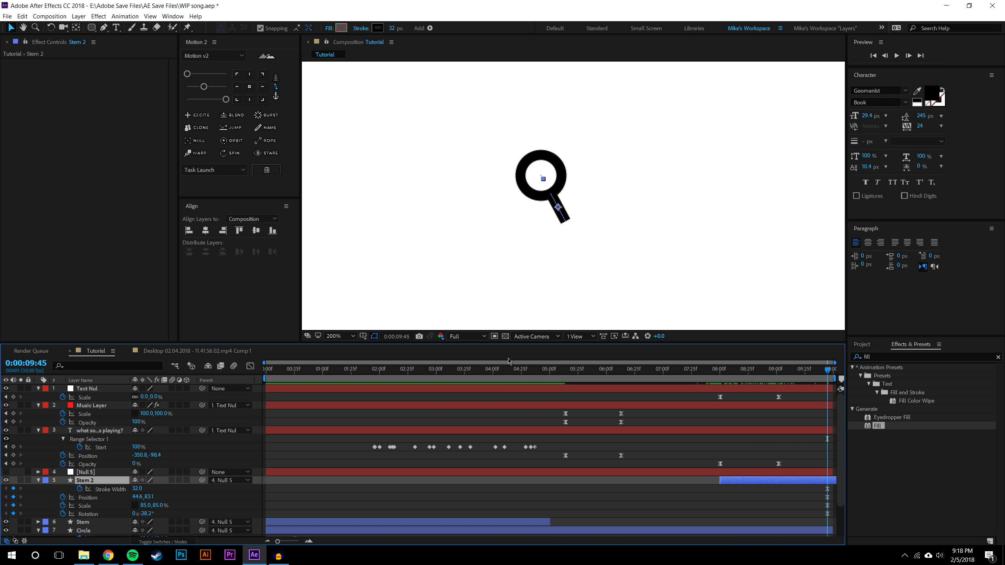
Move Stem 2's anchor point to its top centre with Motion 2 and set its vertical Scale to 0% at 0:00:09:05
click(249, 74)
drag(793, 371, 783, 370)
click(153, 507)
text(0)
key(Return)
Delete Stem 2's unneeded end keyframes, keeping its Scale animation, and show only the Scale property
mouse_move(818, 500)
mouse_down()
mouse_move(832, 489)
mouse_move(833, 517)
mouse_up()
key(Delete)
key(Delete)
click(777, 482)
key(s)
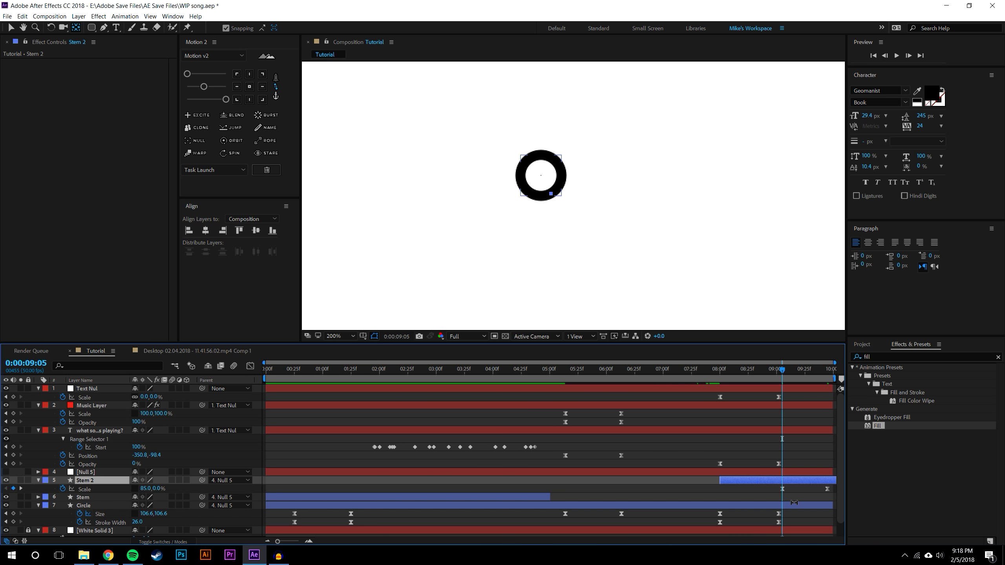
click(780, 497)
key(v)
Preview the stem's growth, ease its two Scale keyframes with Motion 2, and bring the last one forward to about 0:00:09:27
click(897, 56)
click(764, 370)
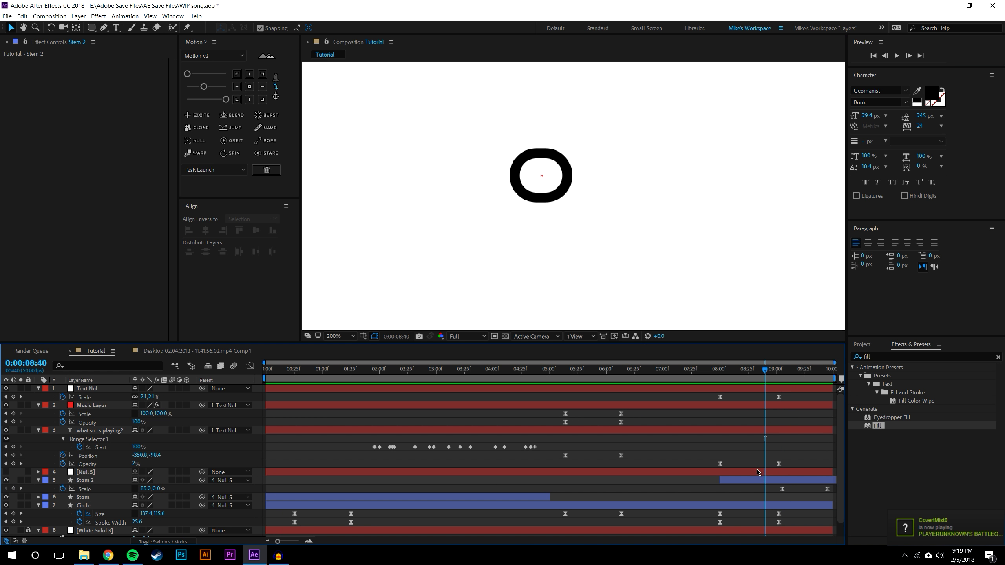
drag(767, 492, 834, 500)
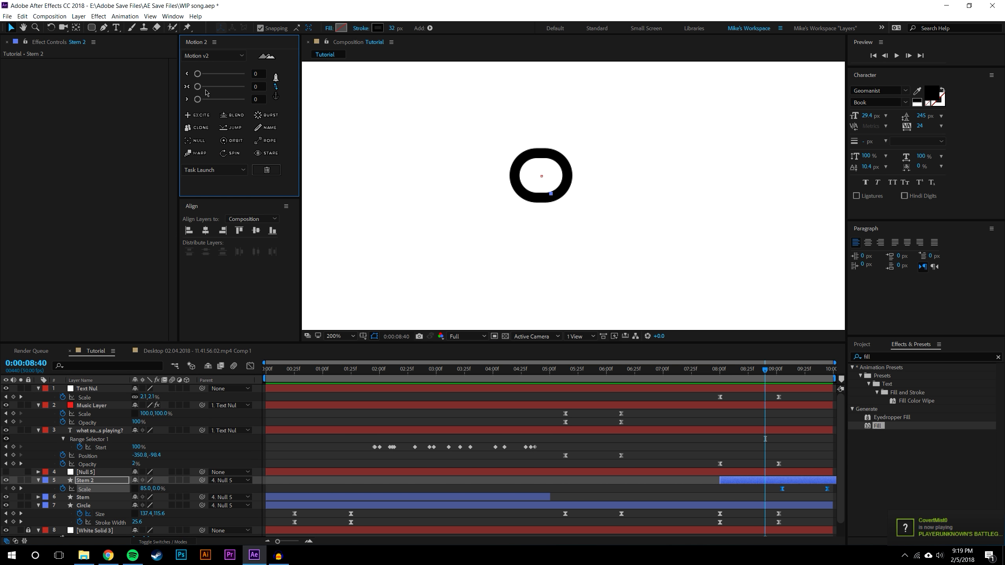
click(273, 84)
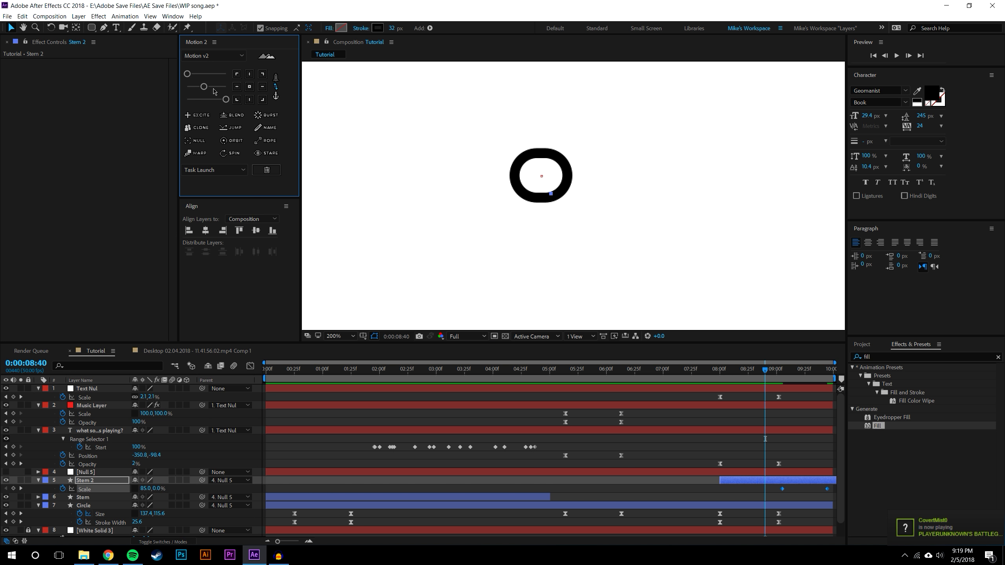
click(227, 100)
click(819, 497)
drag(827, 489, 808, 490)
click(812, 497)
Shift Stem 2's two Scale keyframes later to start at about 0:00:09:15, previewing the closing animation from 0:00:07:39
click(707, 366)
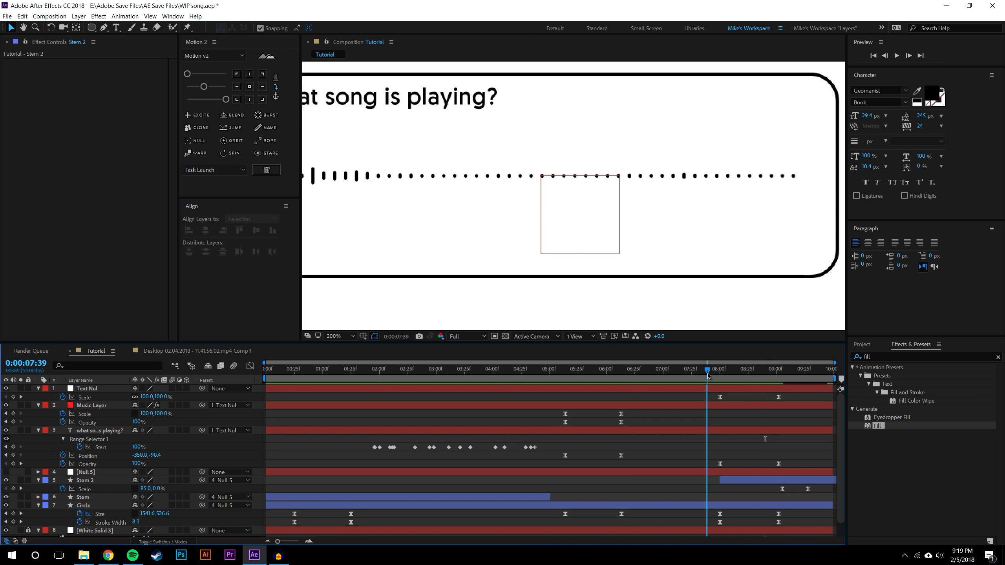
click(897, 56)
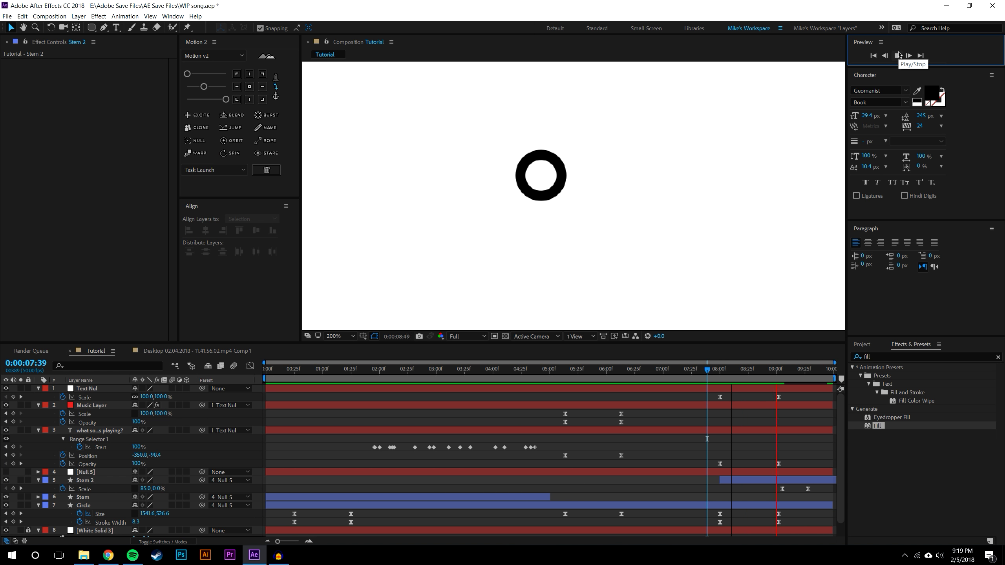
click(733, 370)
drag(734, 371, 735, 371)
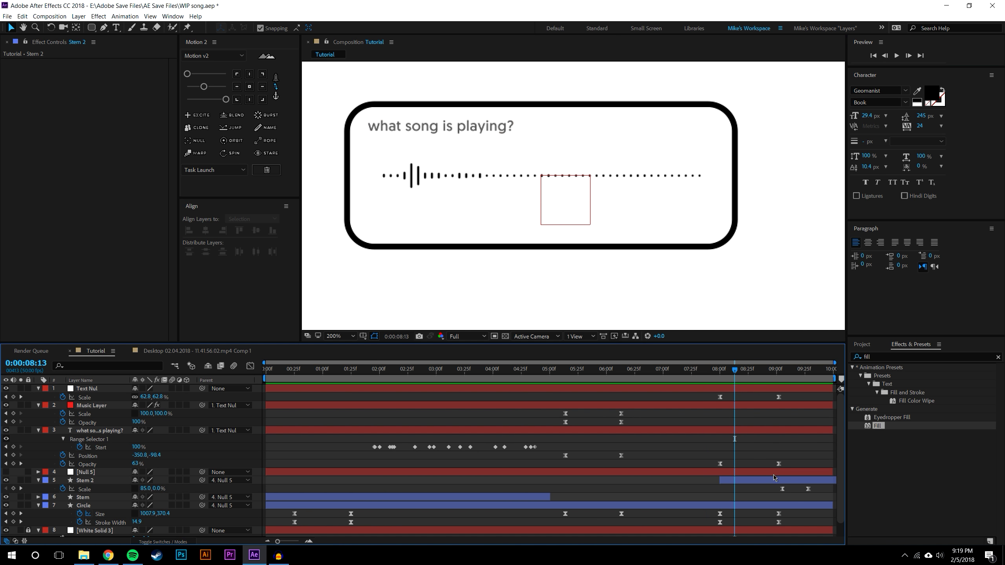
drag(764, 486, 794, 490)
click(768, 456)
click(707, 371)
click(902, 55)
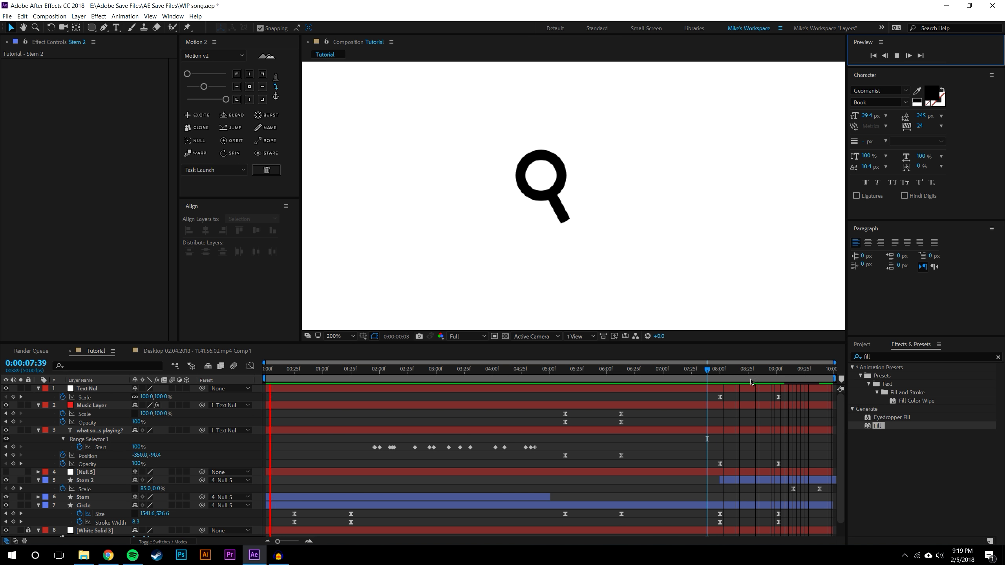
key(space)
Try compressing all closing keyframes to end at about 0:00:09:01 and preview the faster transition
drag(707, 398, 823, 512)
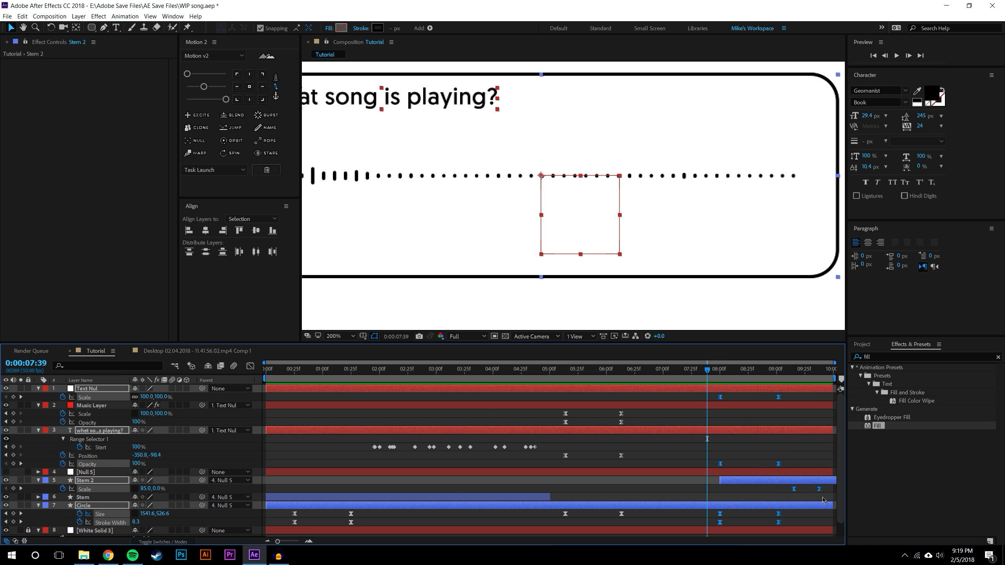
scroll(818, 481, down, 1)
scroll(821, 503, up, 1)
click(792, 490)
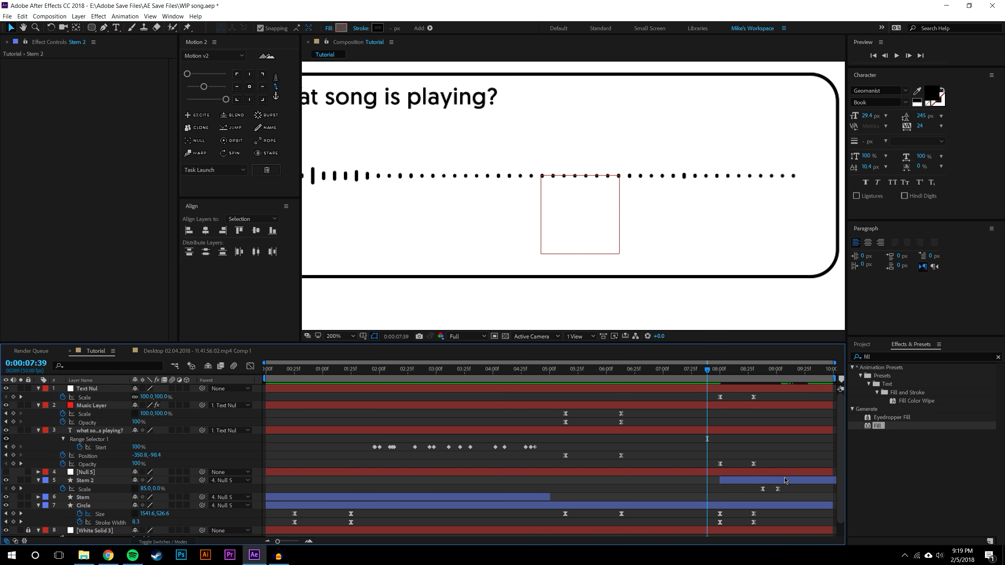
click(896, 59)
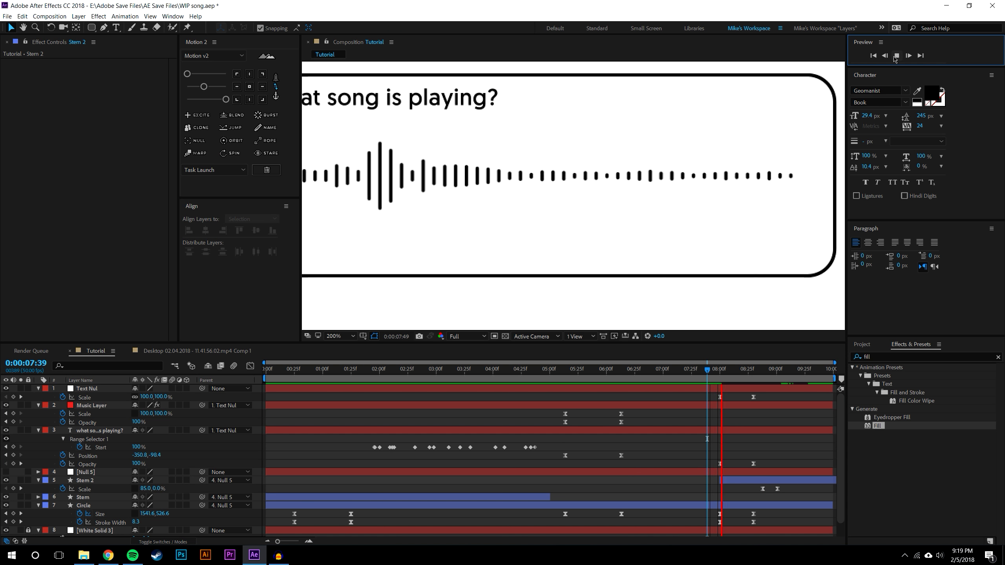
scroll(689, 211, down, 2)
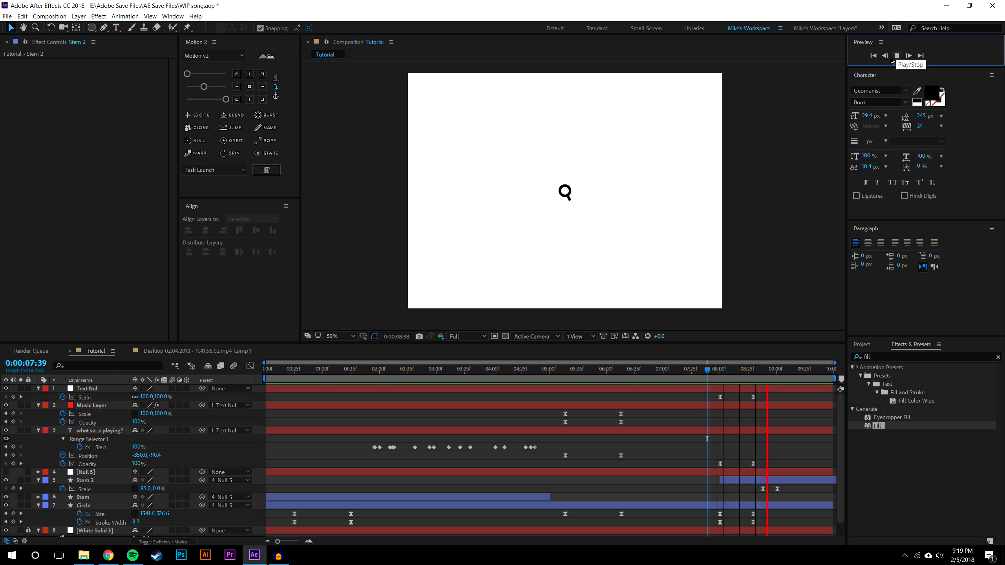
click(724, 370)
Retime all closing keyframes proportionally to end at about 0:00:09:20 and preview from 0:00:07:45
drag(716, 389, 772, 521)
key(ctrl+z)
drag(708, 395, 799, 484)
click(810, 458)
click(714, 369)
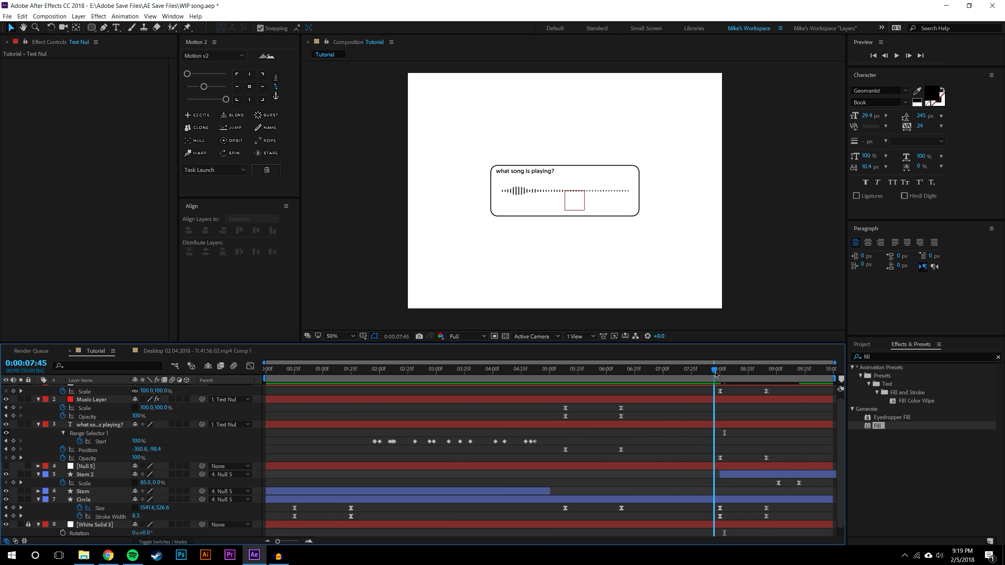
click(897, 55)
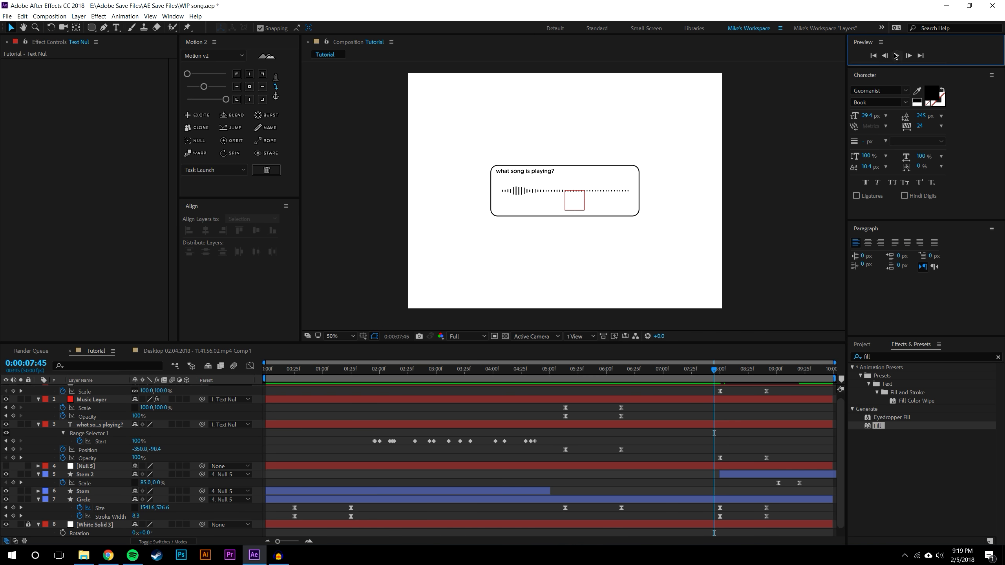
Adjust the easing of the closing keyframes on Text Nul, the text, Stem 2 and Circle with Motion 2 and preview the result
click(712, 389)
drag(713, 389, 806, 537)
click(276, 86)
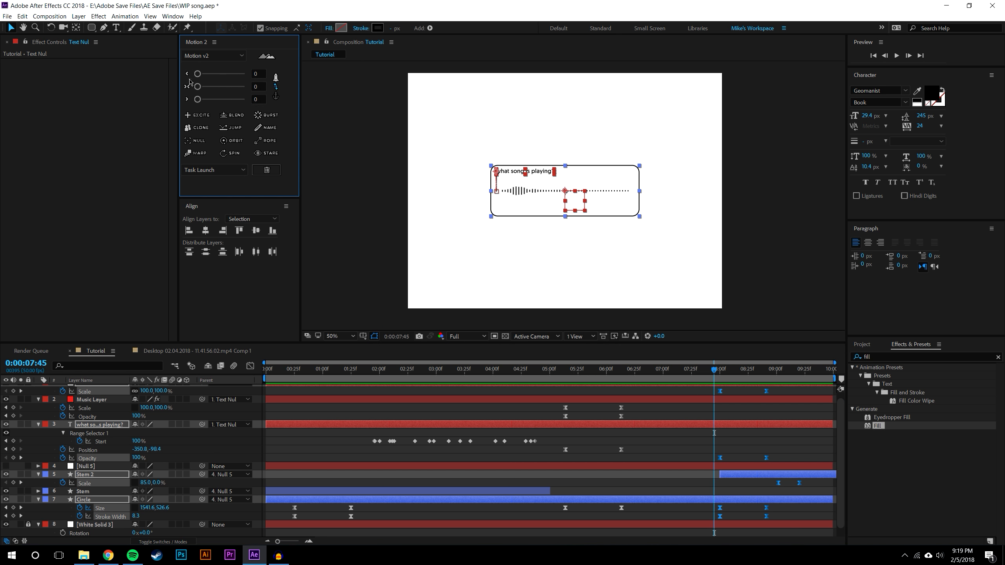
click(197, 87)
click(275, 87)
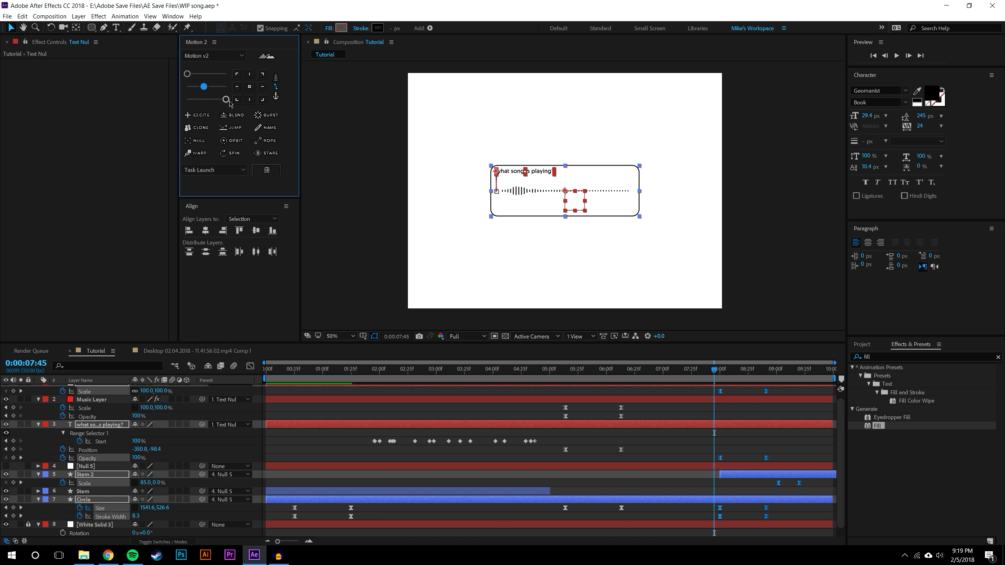
click(896, 56)
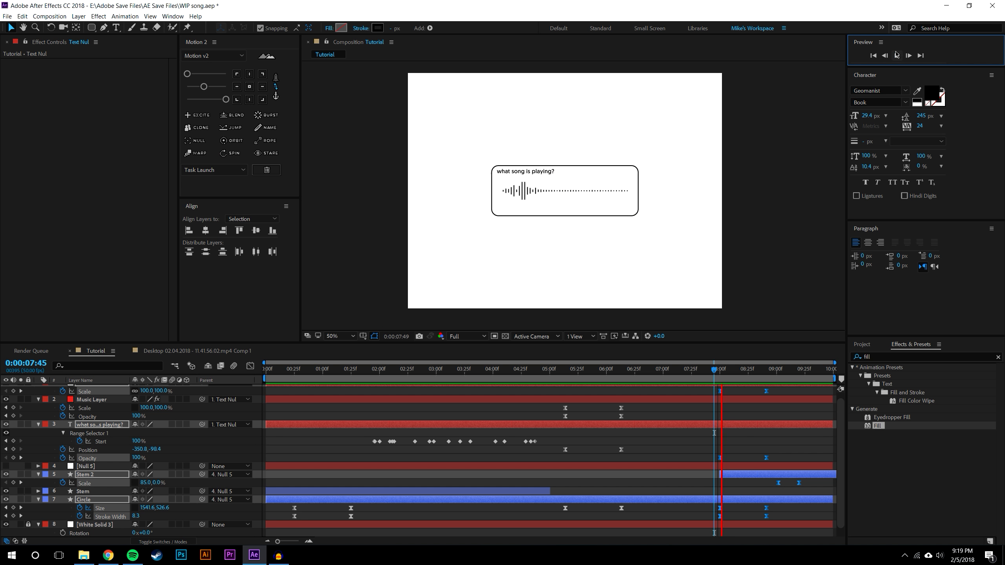
drag(736, 368, 796, 367)
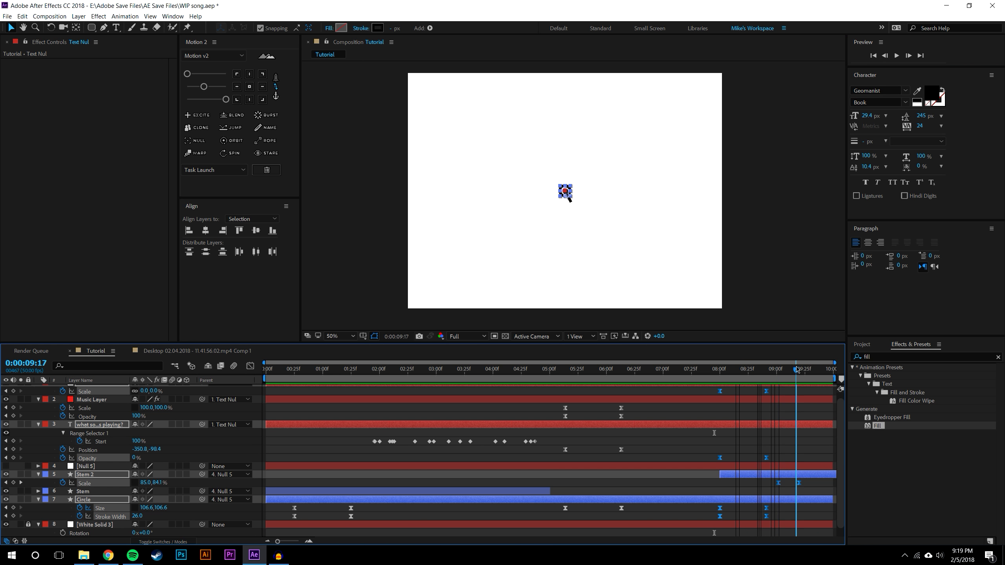
Shift Stem 2's two Scale keyframes earlier to start at about 0:00:08:35 and preview the closing animation from 0:00:07:38
click(803, 529)
scroll(585, 169, up, 2)
drag(718, 368, 761, 370)
mouse_move(764, 481)
mouse_down()
mouse_move(808, 489)
mouse_move(781, 484)
mouse_up()
key(F2)
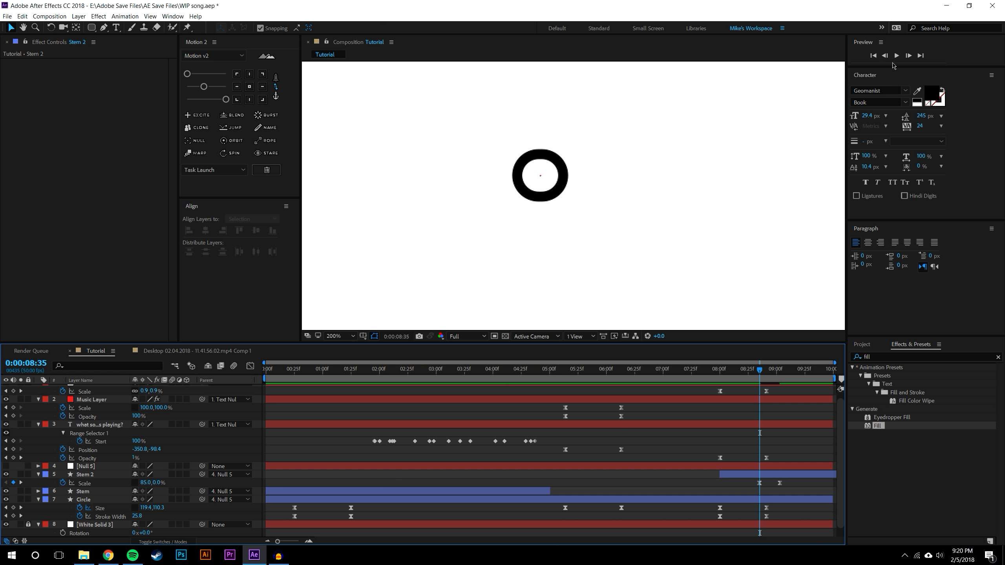
click(897, 56)
click(707, 369)
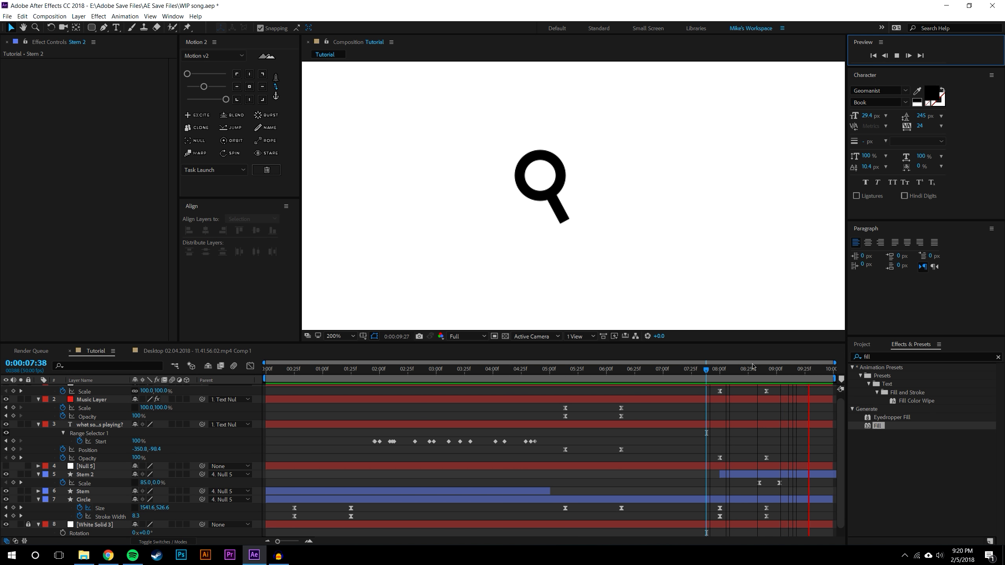
key(space)
Lengthen the stem's regrowth by moving Stem 2's last Scale keyframe to about 0:00:09:28, and preview from 0:00:07:38
drag(780, 483, 809, 483)
click(783, 306)
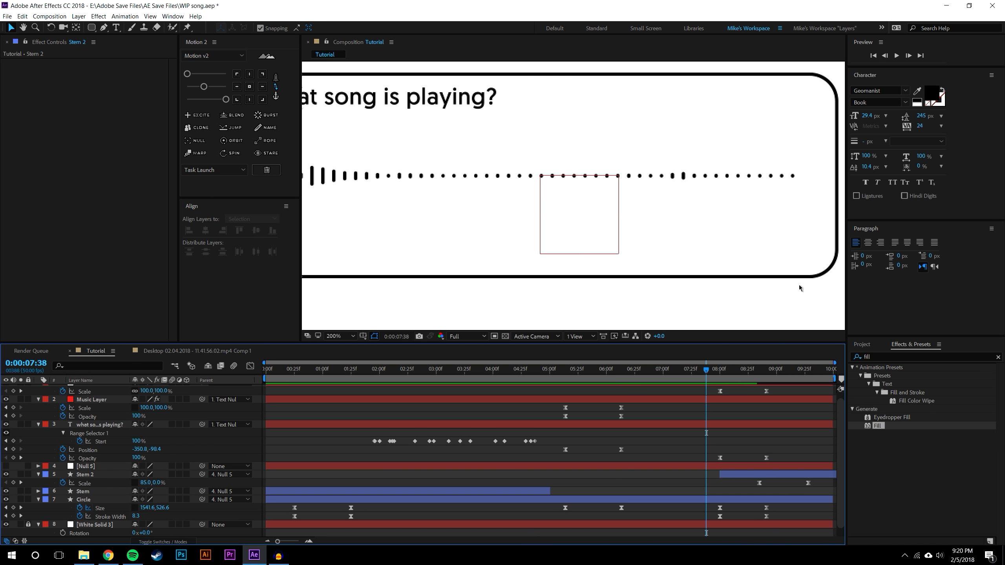
click(897, 56)
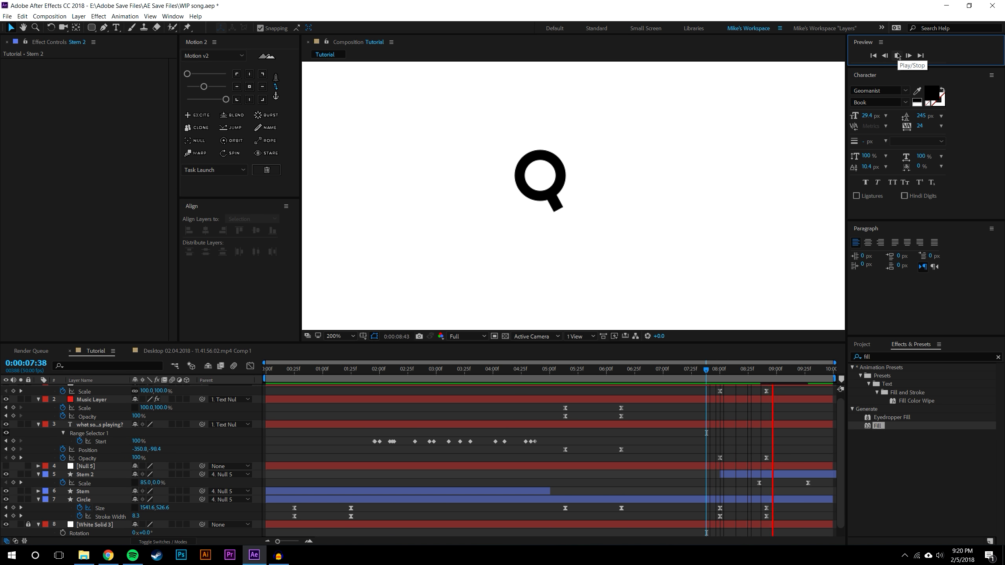
key(space)
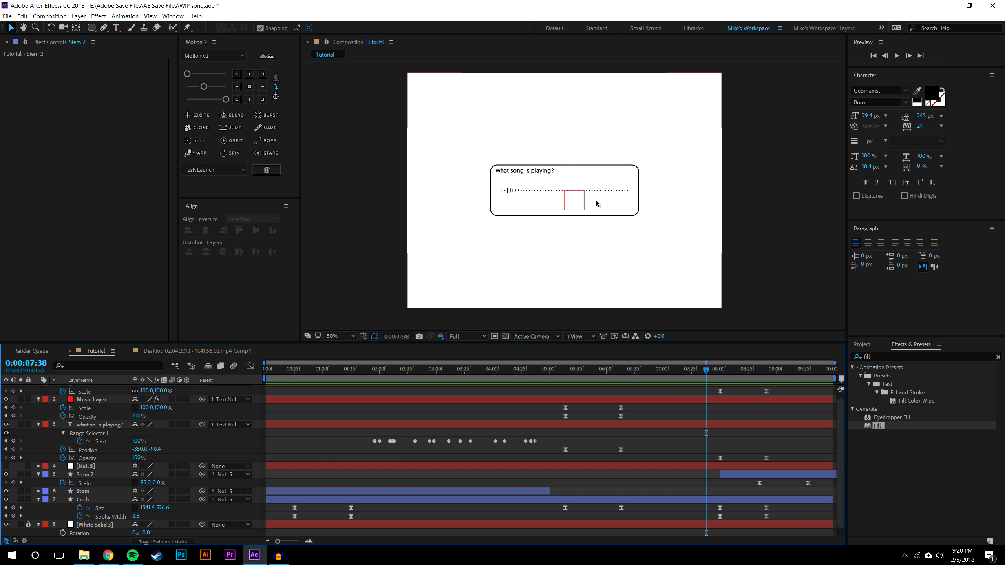
Preview the whole animation from the first frame, and inspect the expanded search bar with its spectrum at 0:00:06:33
key(Home)
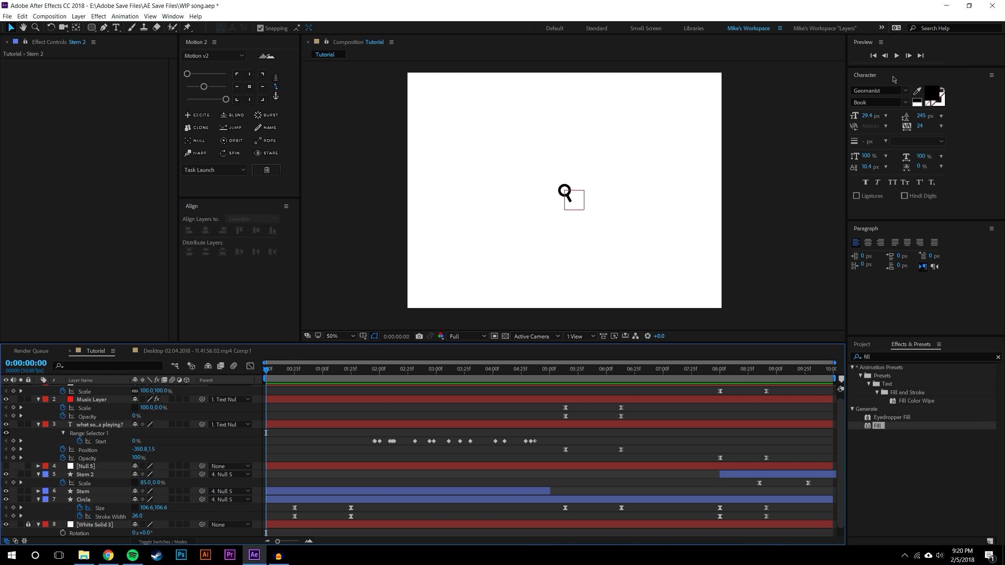
click(898, 57)
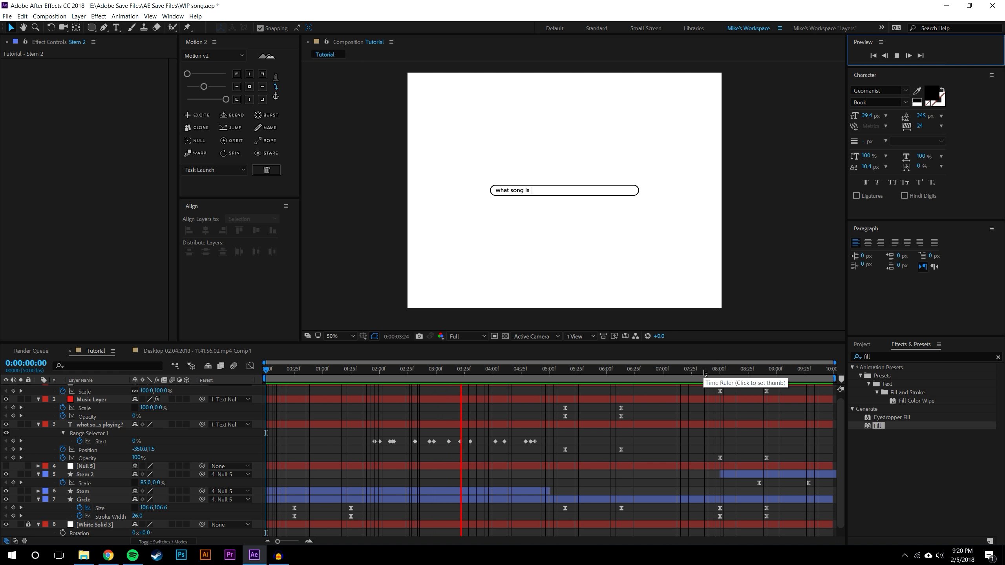
click(606, 369)
mouse_move(625, 369)
mouse_down()
mouse_move(774, 369)
mouse_move(644, 369)
mouse_up()
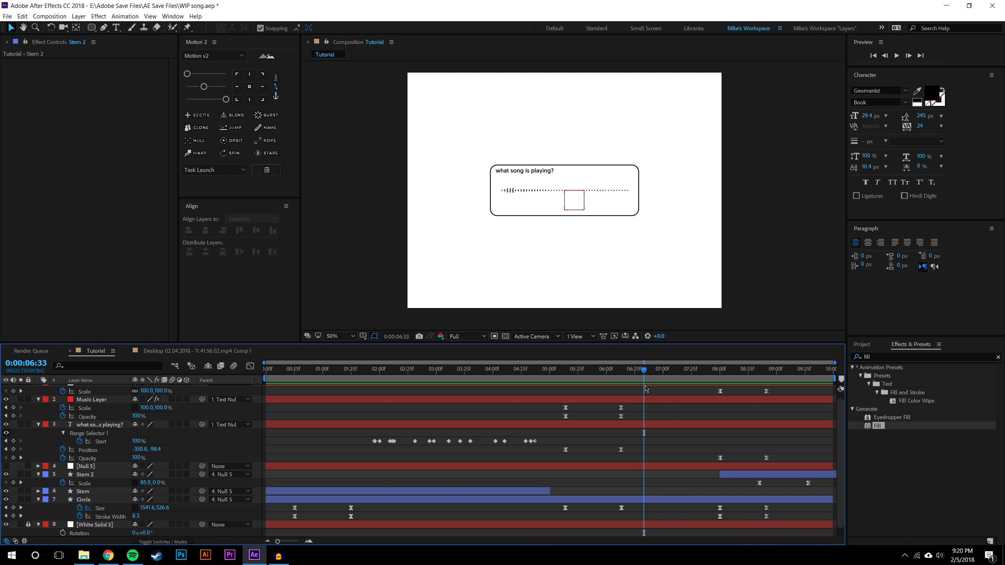